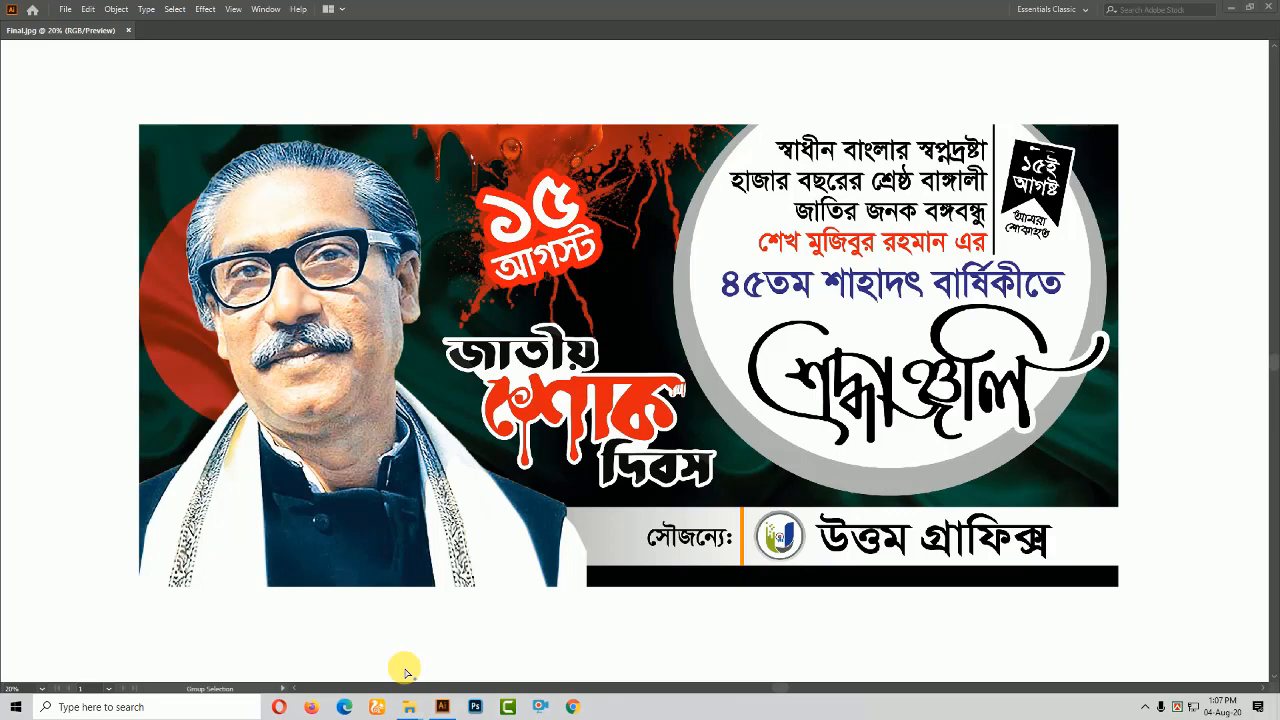
# Switch to Photoshop and create a 72 × 36 inch RGB document at 72 pixels/inch with a white background
pyautogui.press('v')
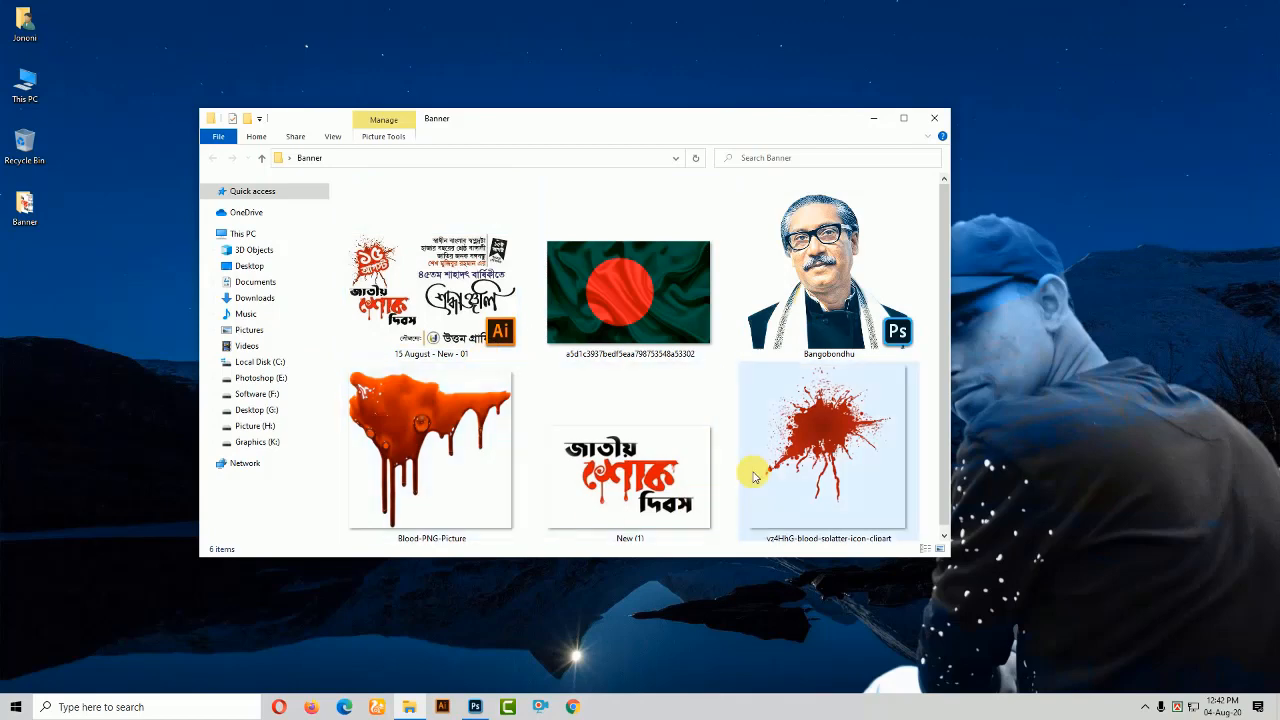
pyautogui.click(477, 708)
pyautogui.click(28, 14)
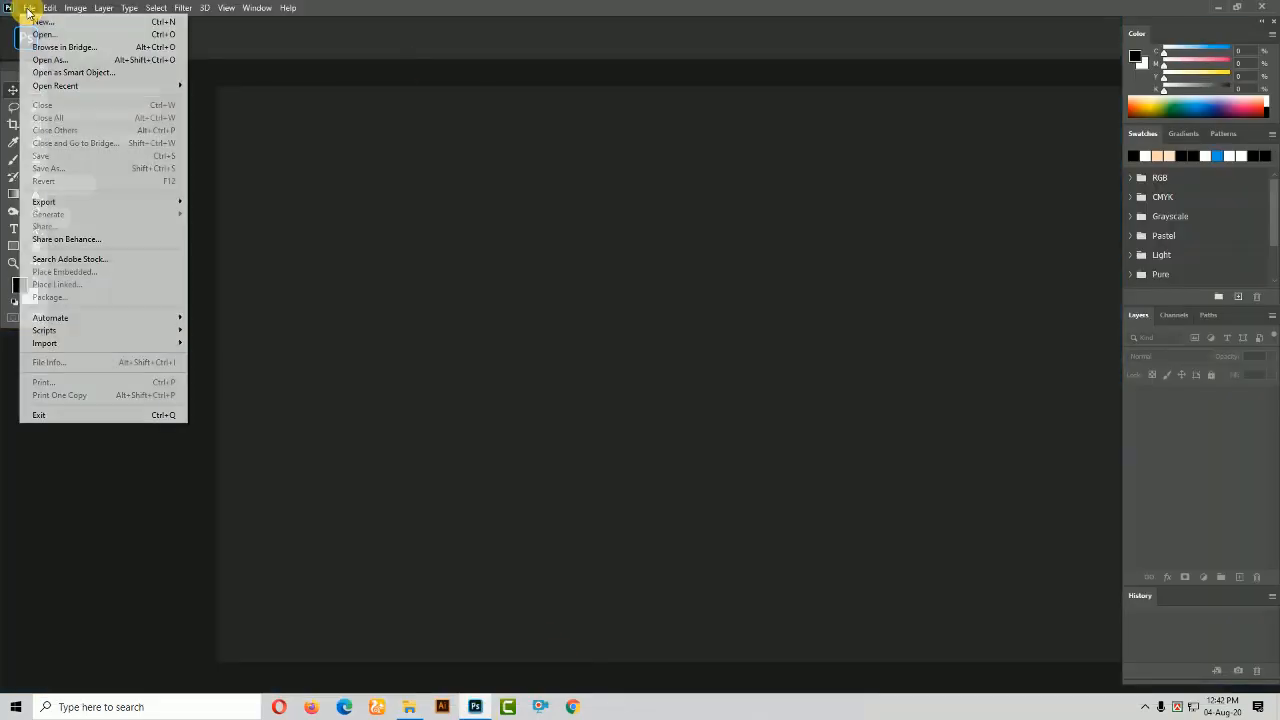
pyautogui.click(35, 28)
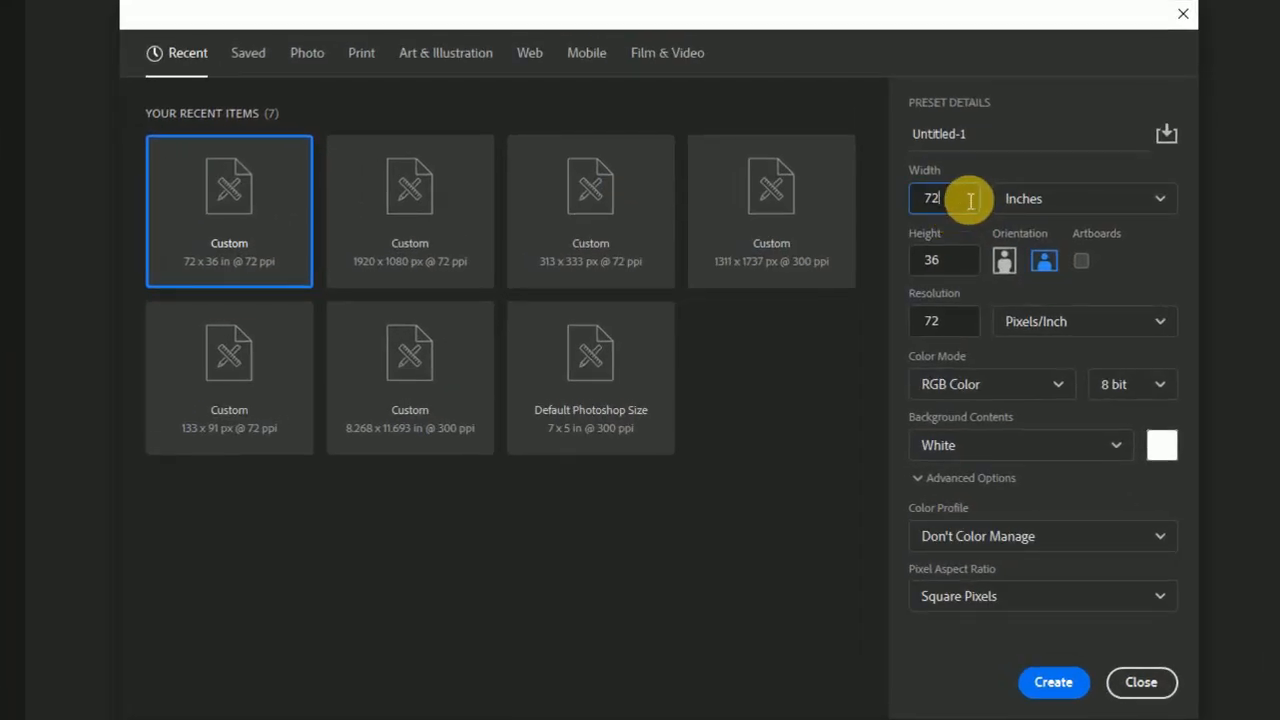
pyautogui.click(1053, 682)
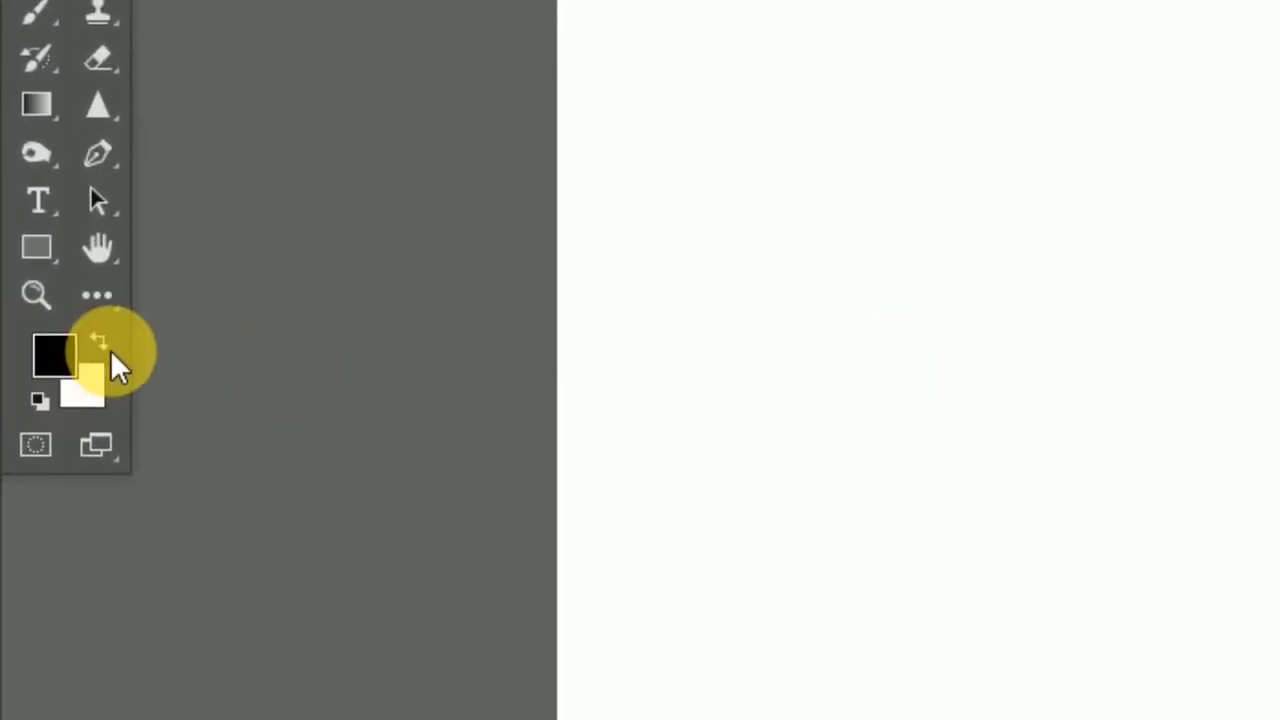
# Swap the foreground and background colours and fill the Background layer with black
pyautogui.click(105, 346)
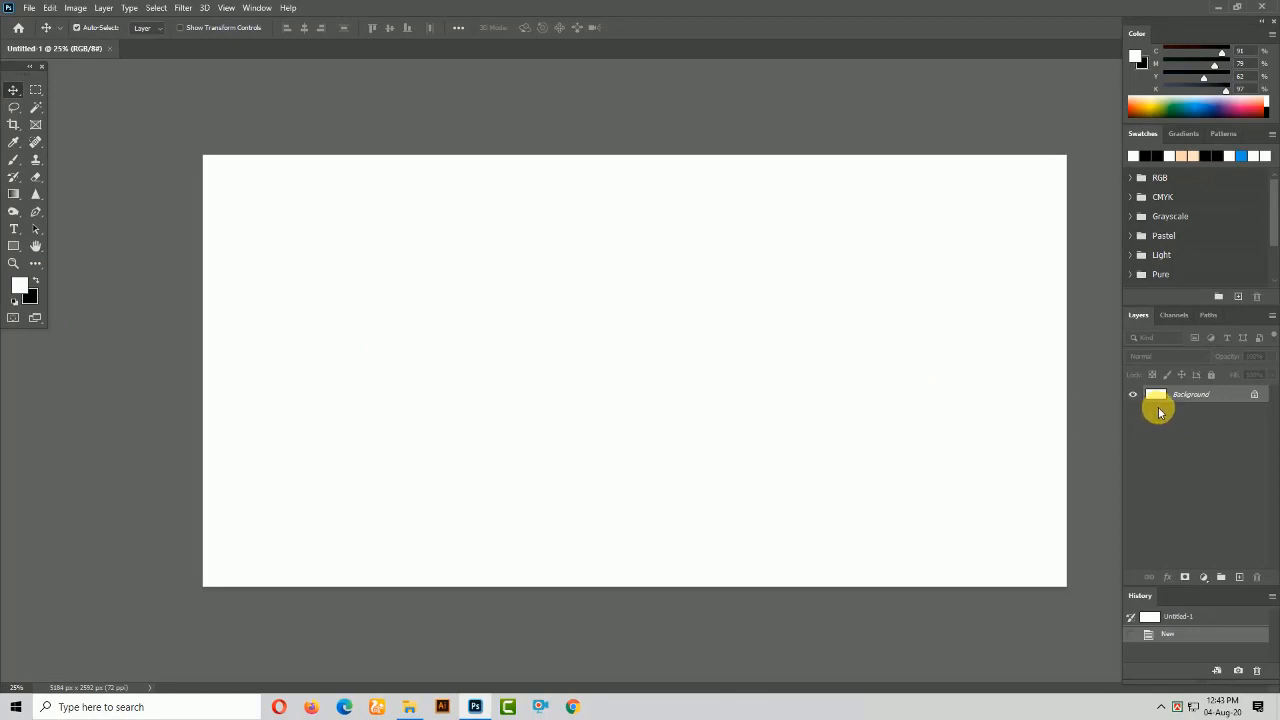
pyautogui.hotkey('ctrl', 'Delete')
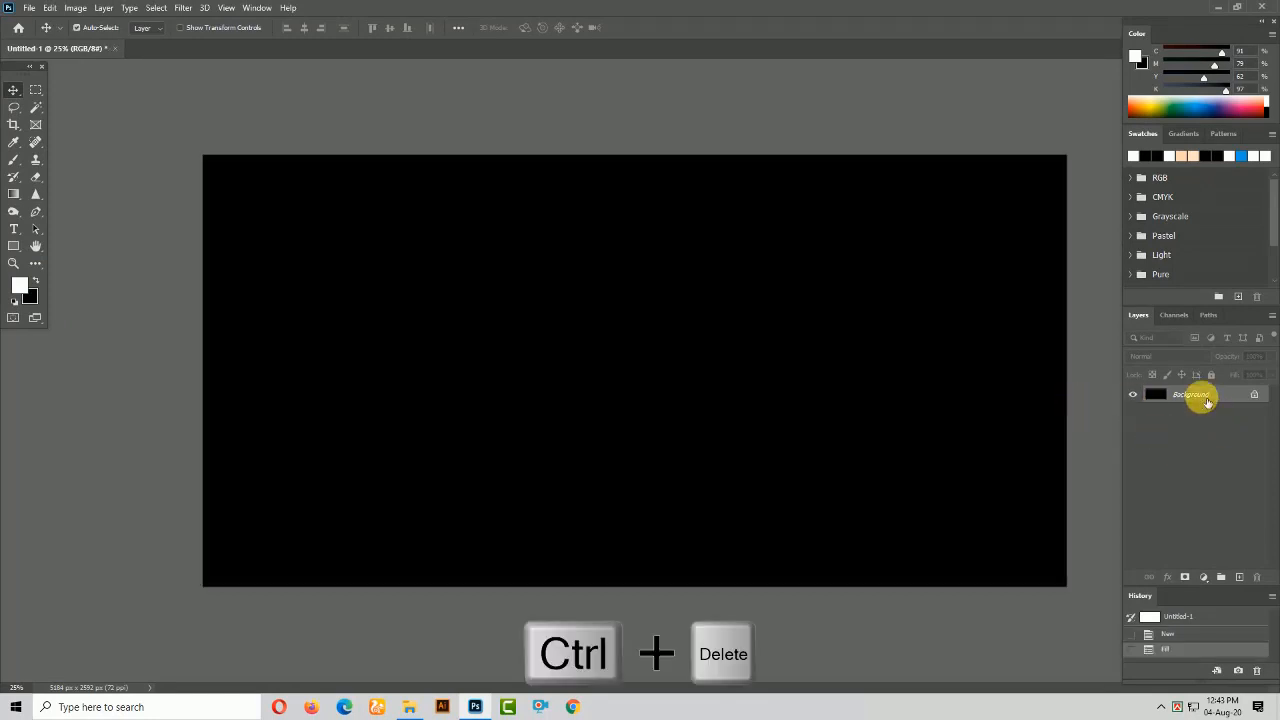
# Open the flag image from the Banner folder and copy it into the left half of the black banner document
pyautogui.click(407, 702)
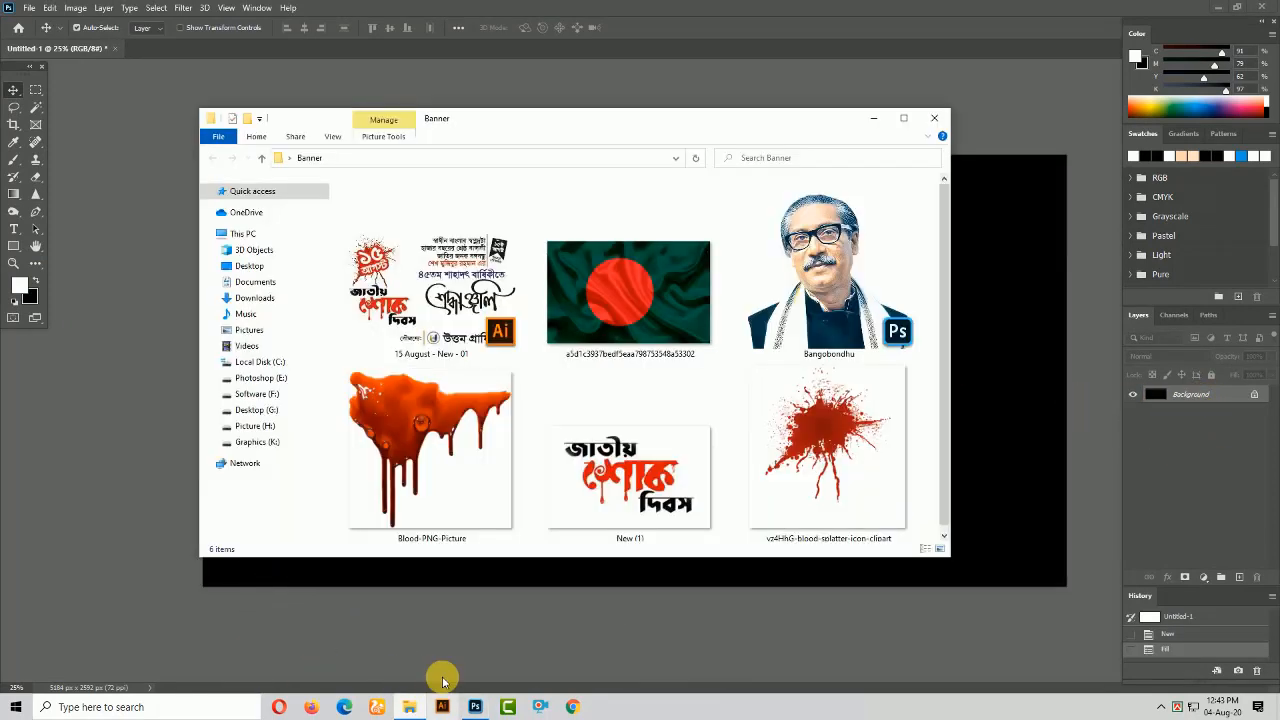
pyautogui.moveTo(601, 326); pyautogui.dragTo(783, 45)
pyautogui.moveTo(557, 311); pyautogui.dragTo(441, 557)
# Enlarge the flag to about 508% and shift it so it fills the banner's upper-left corner and overhangs the left edge
pyautogui.hotkey('ctrl', 't')
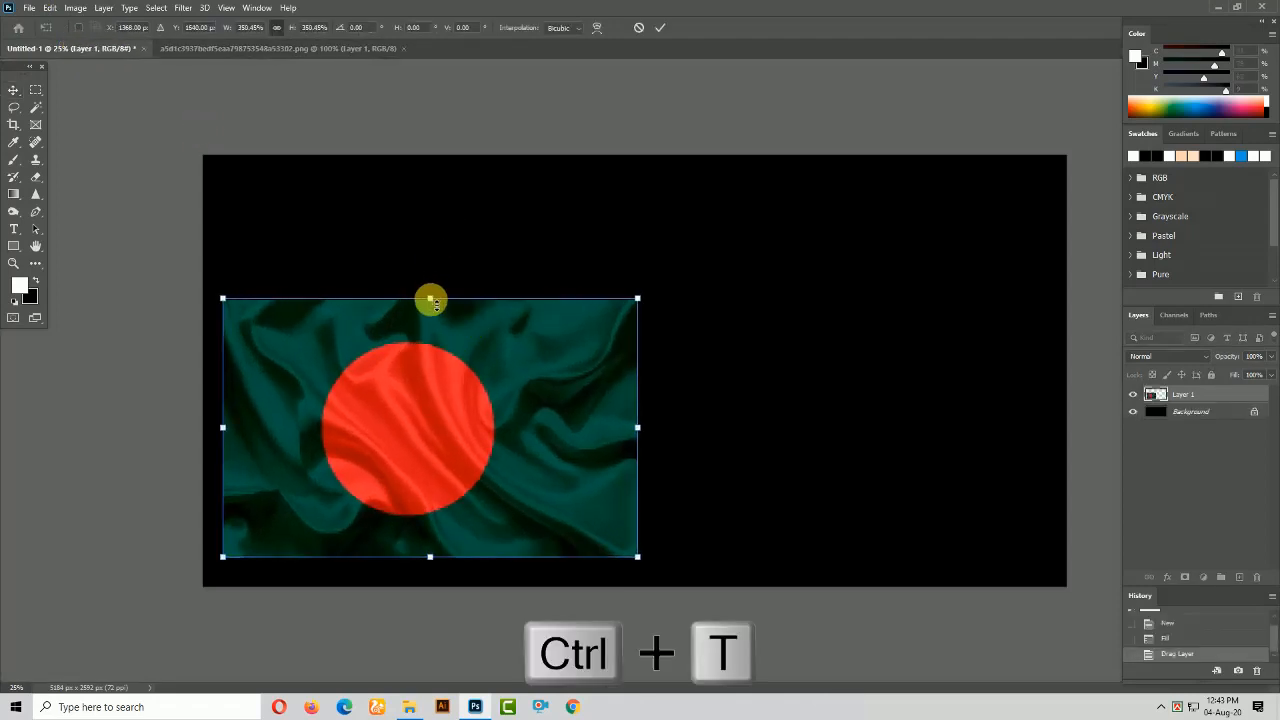
pyautogui.moveTo(430, 297); pyautogui.dragTo(442, 180)
pyautogui.moveTo(471, 391); pyautogui.dragTo(412, 372)
pyautogui.press('Left')
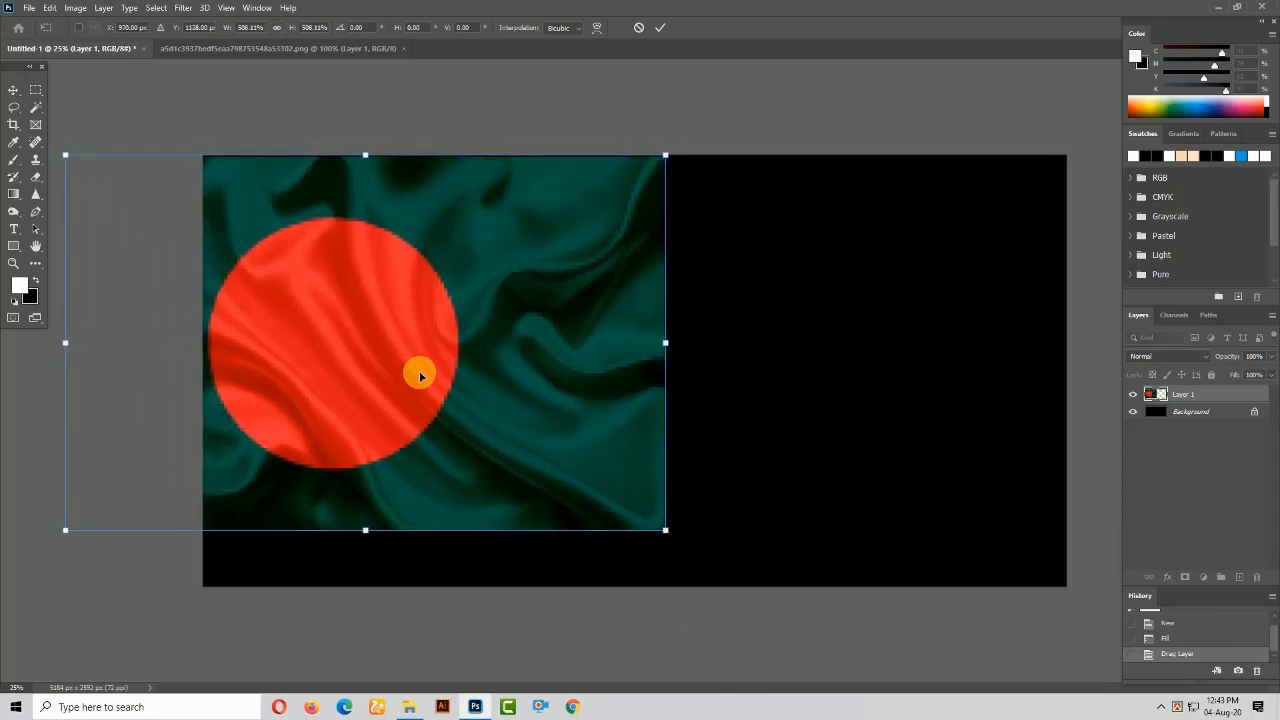
pyautogui.hotkey('shift', 'Left')
pyautogui.hotkey('shift', 'Left')
pyautogui.hotkey('shift', 'Left')
pyautogui.hotkey('shift', 'Left')
pyautogui.hotkey('shift', 'Left')
pyautogui.press('Return')
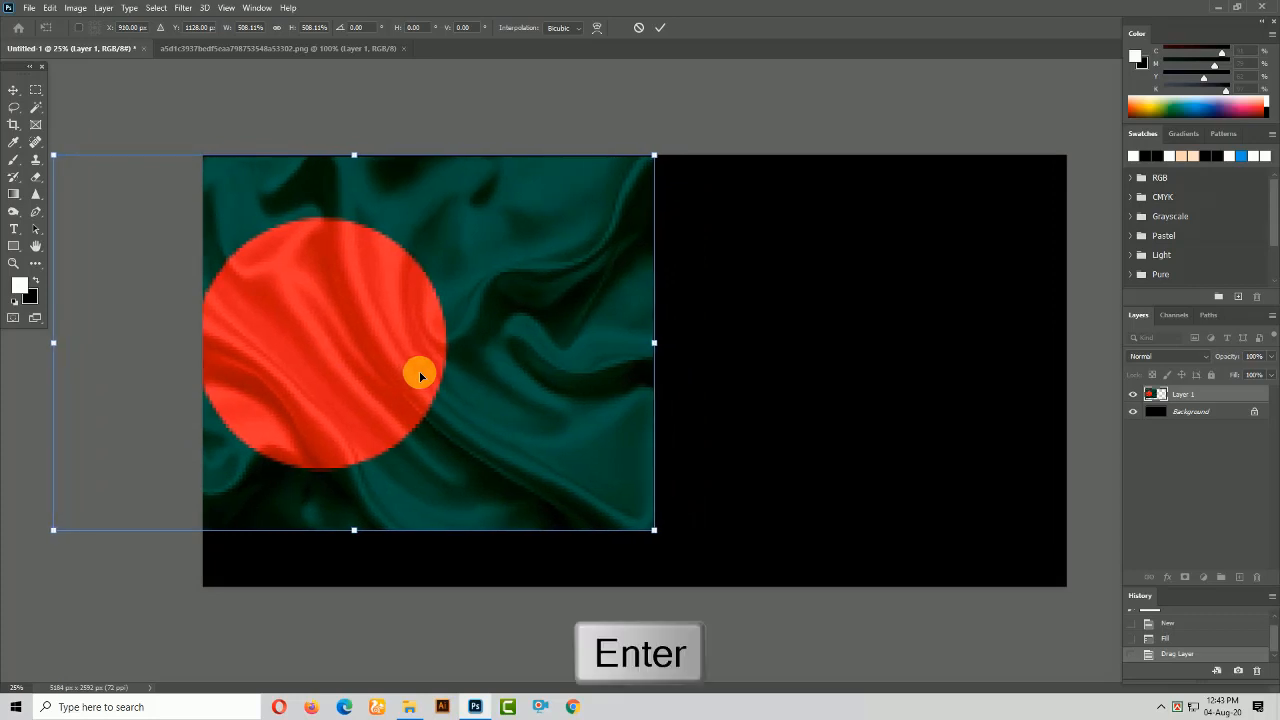
pyautogui.hotkey('shift', 'Up')
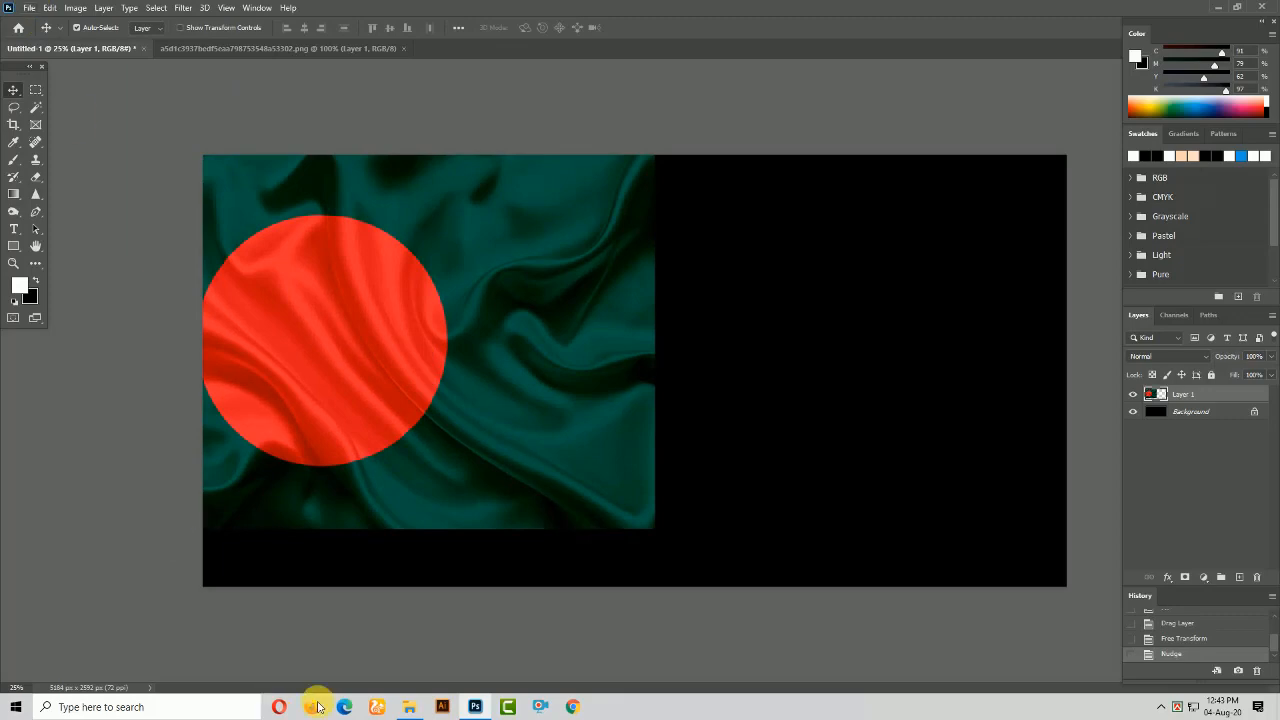
# Copy the Bangobondhu portrait from the Banner folder into the banner and set it over the flag against the bottom edge
pyautogui.click(408, 710)
pyautogui.moveTo(840, 290); pyautogui.dragTo(923, 5)
pyautogui.moveTo(657, 400); pyautogui.dragTo(411, 337)
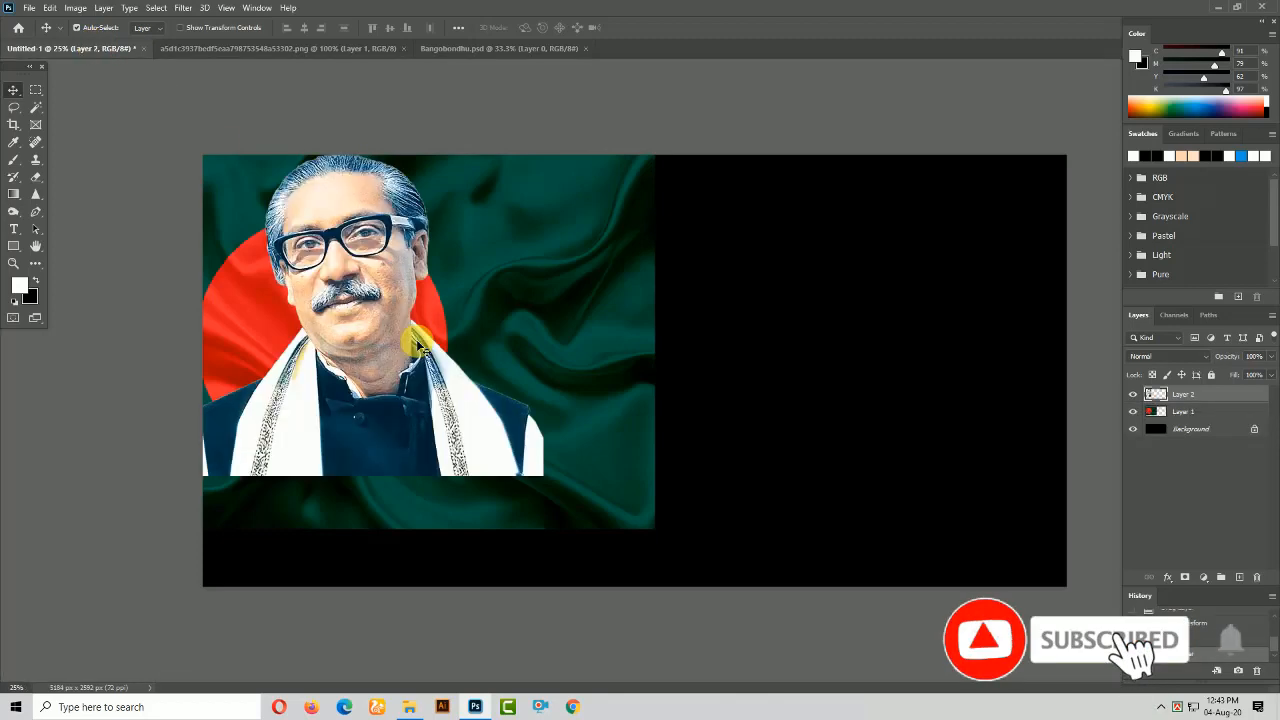
pyautogui.moveTo(405, 418); pyautogui.dragTo(403, 533)
# Enlarge the portrait upward from its bottom edge to about 124.73%
pyautogui.hotkey('ctrl', 't')
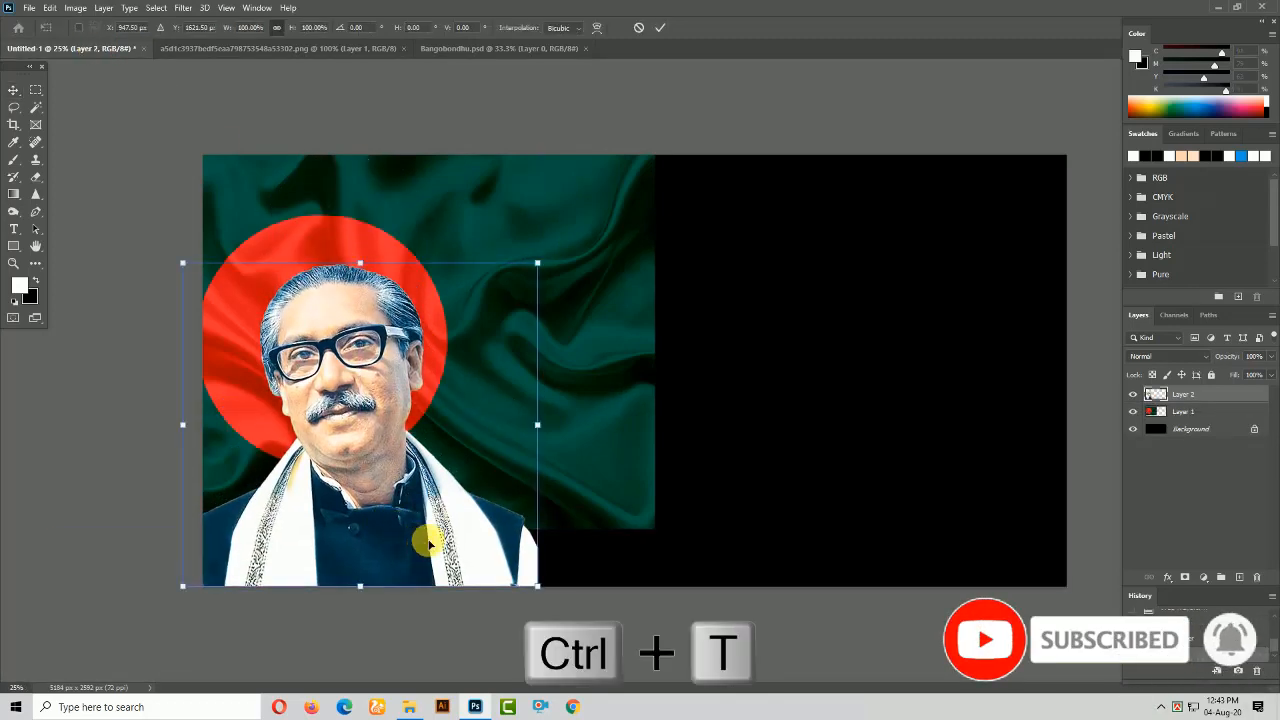
pyautogui.moveTo(362, 260); pyautogui.dragTo(363, 191)
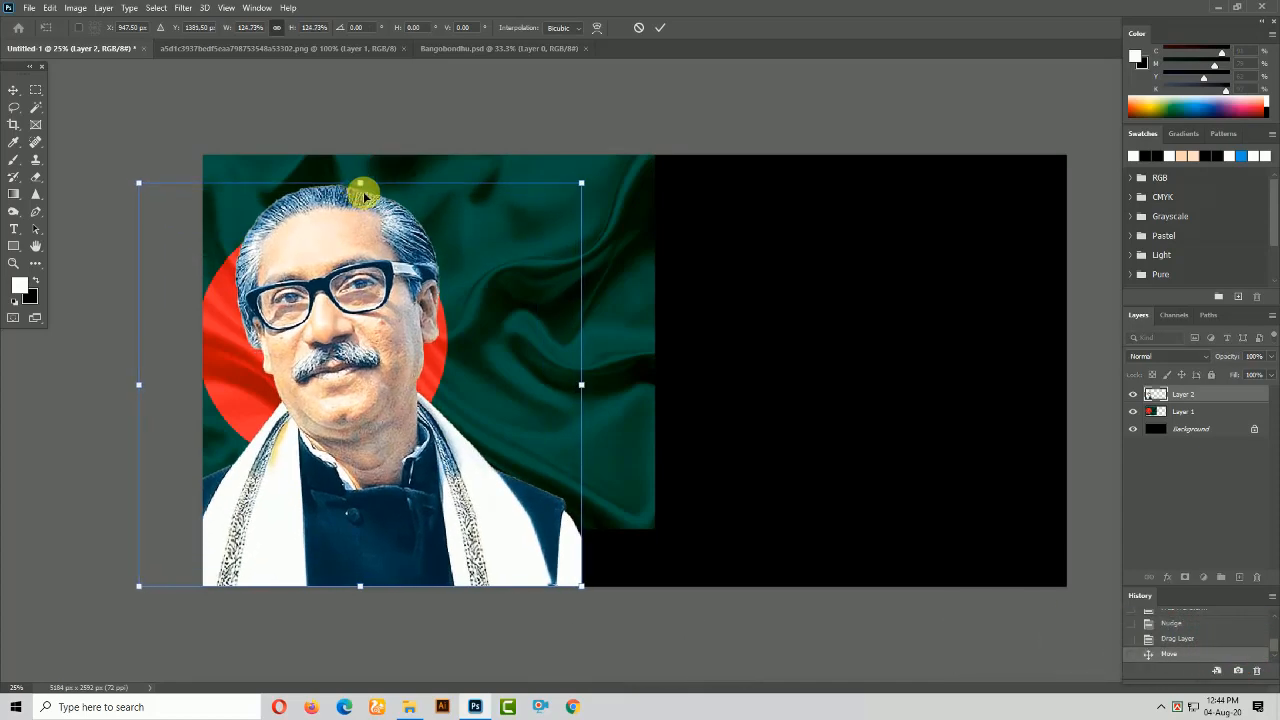
pyautogui.press('Return')
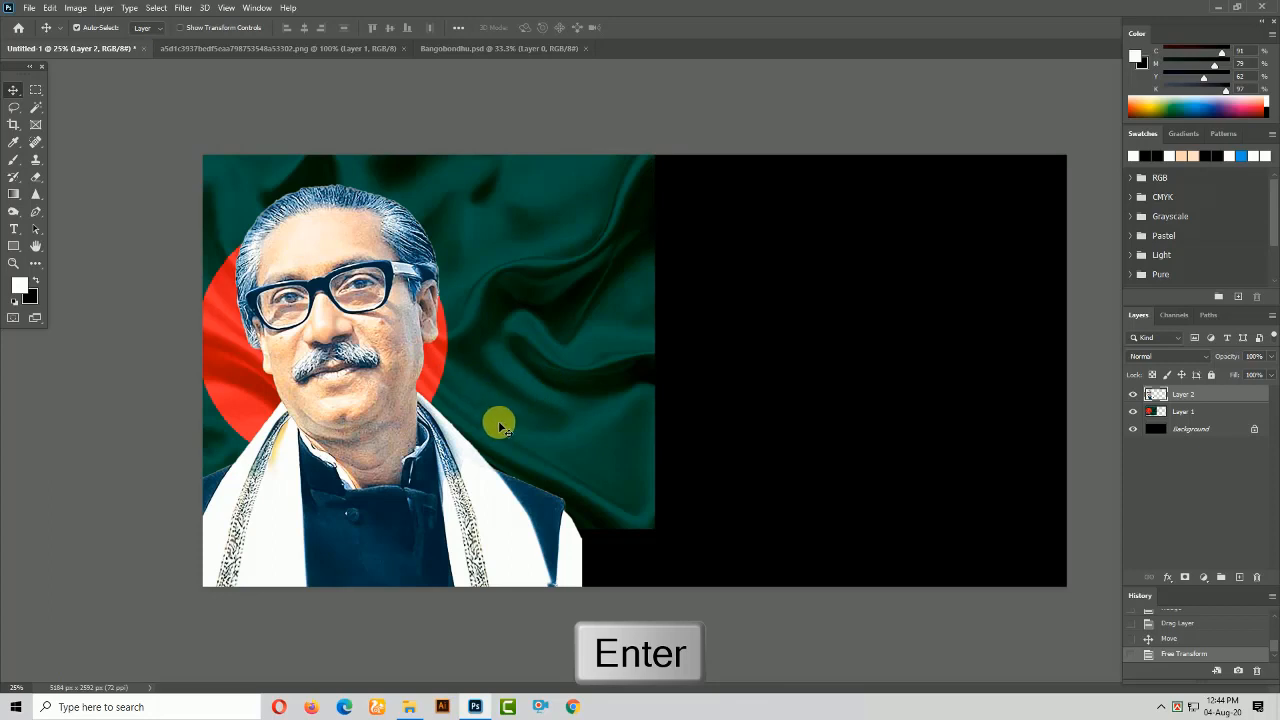
# Select the flag layer and scale it down to about 93% from its lower-right corner
pyautogui.rightClick(580, 345)
pyautogui.click(610, 352)
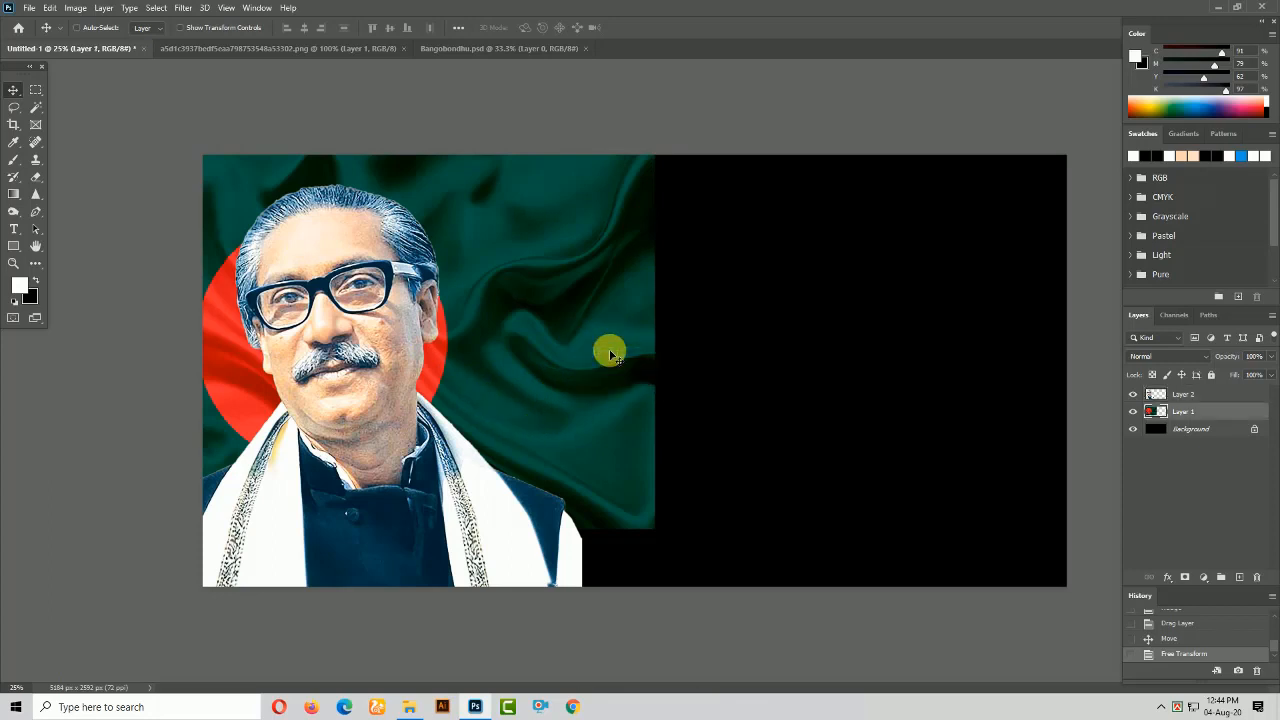
pyautogui.hotkey('ctrl', 't')
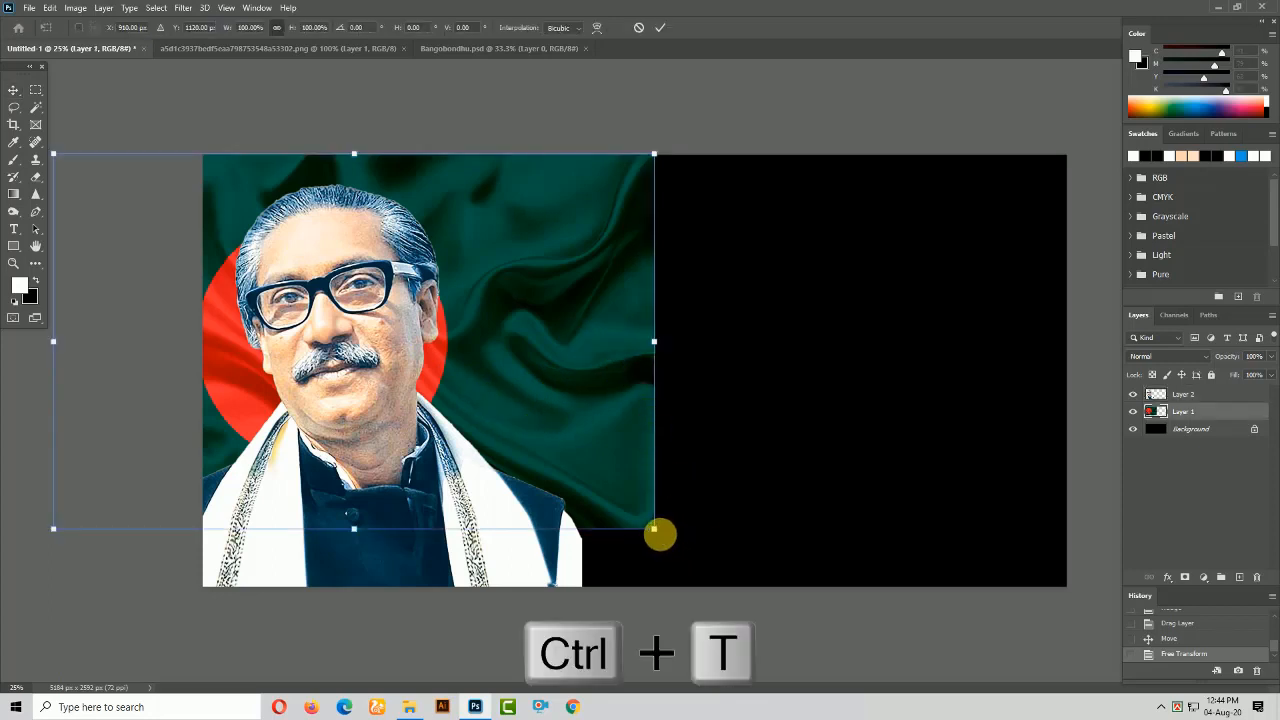
pyautogui.moveTo(659, 535); pyautogui.dragTo(601, 543)
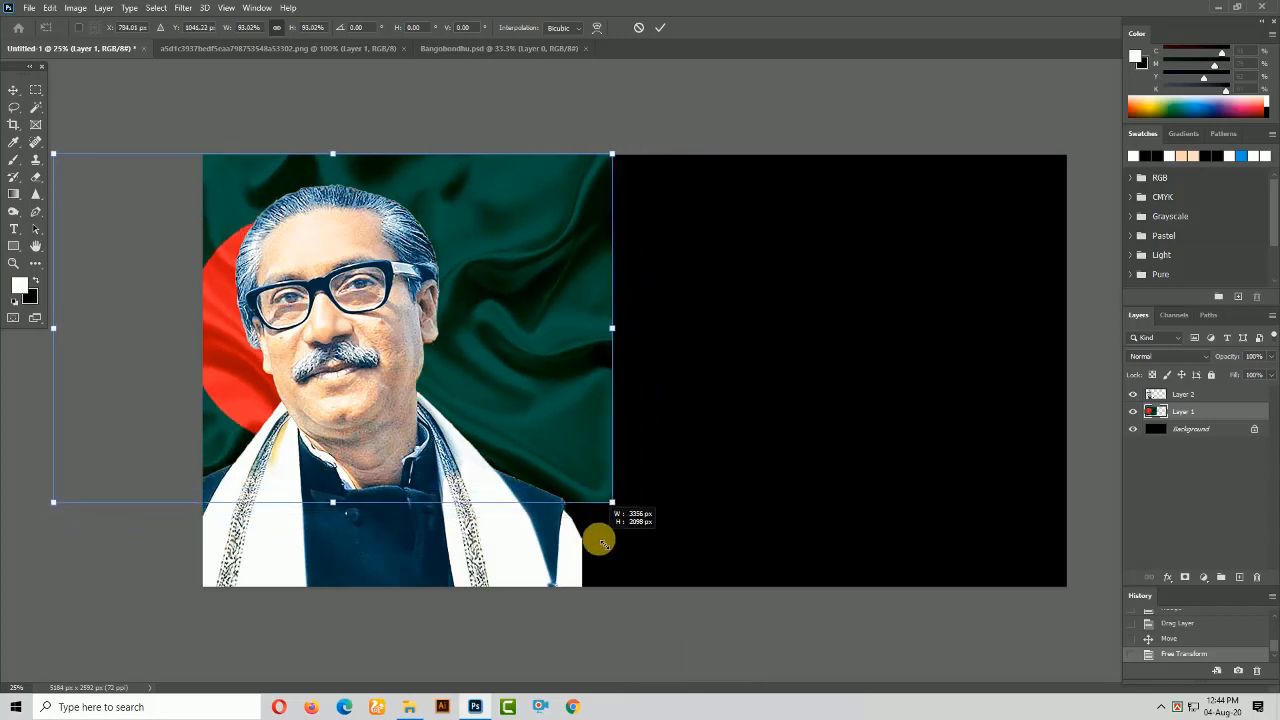
pyautogui.press('Return')
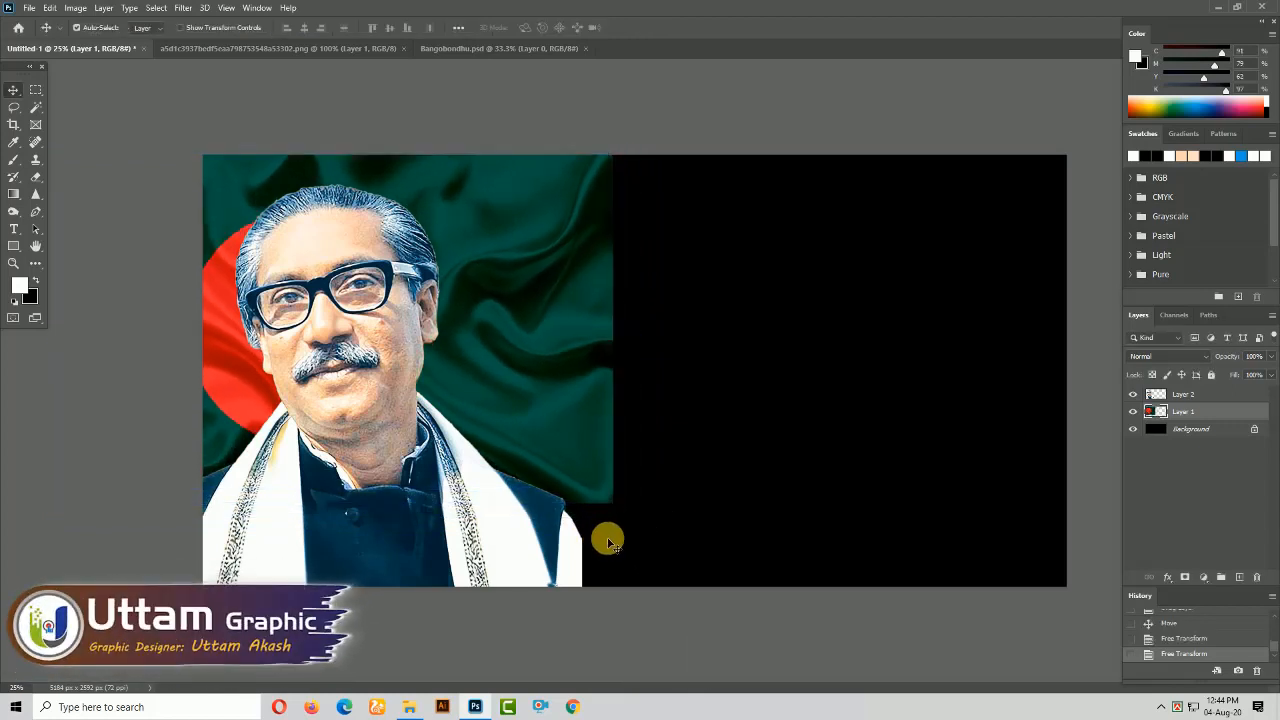
# Scale the flag down to about 97.19% from its lower-left corner and nudge it up beyond the banner's top edge
pyautogui.rightClick(548, 295)
pyautogui.click(561, 304)
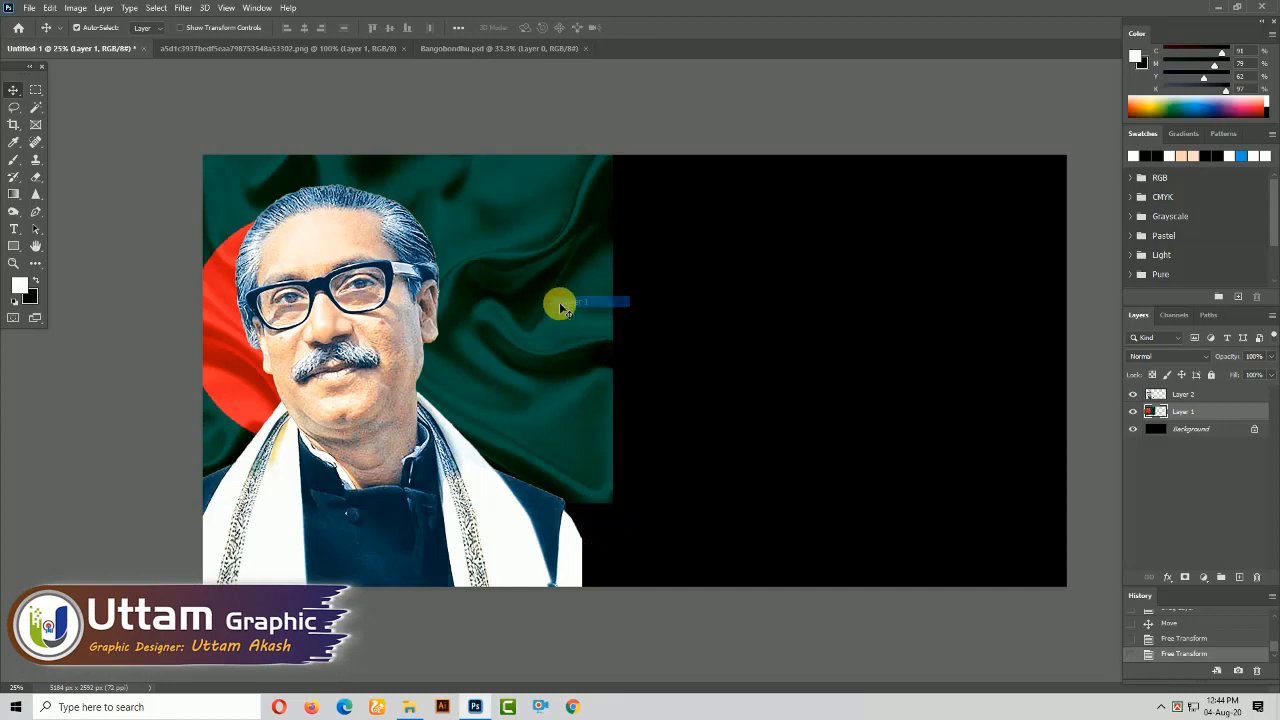
pyautogui.hotkey('ctrl', 't')
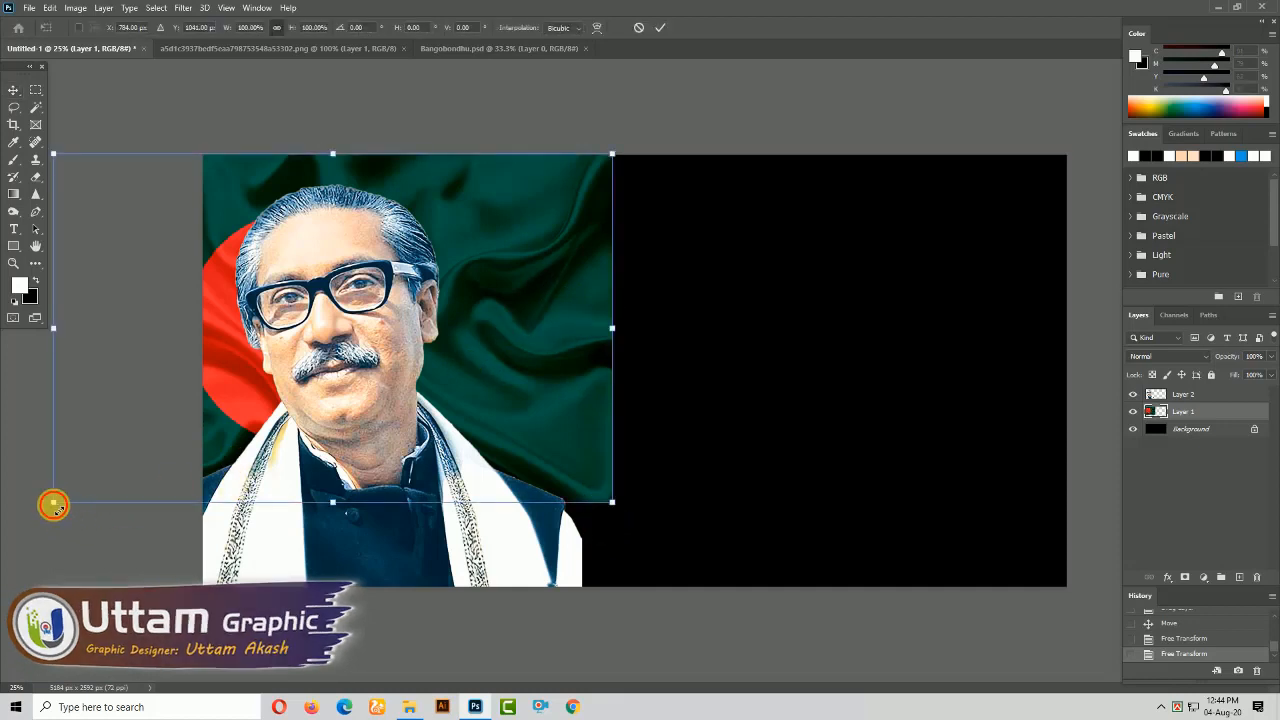
pyautogui.moveTo(52, 510); pyautogui.dragTo(86, 527)
pyautogui.press('Up')
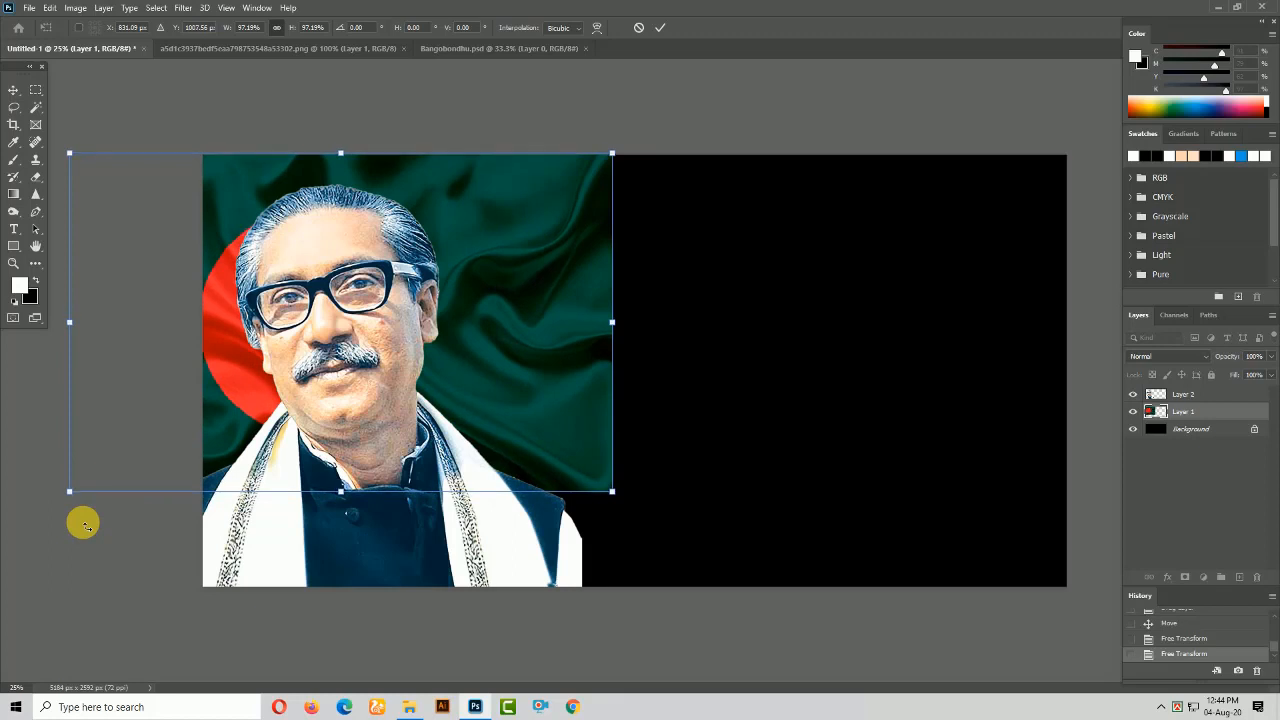
pyautogui.press('Up')
pyautogui.press('Up')
pyautogui.press('Up')
pyautogui.press('Up')
pyautogui.press('Up')
pyautogui.press('Up')
pyautogui.press('Up')
pyautogui.press('Up')
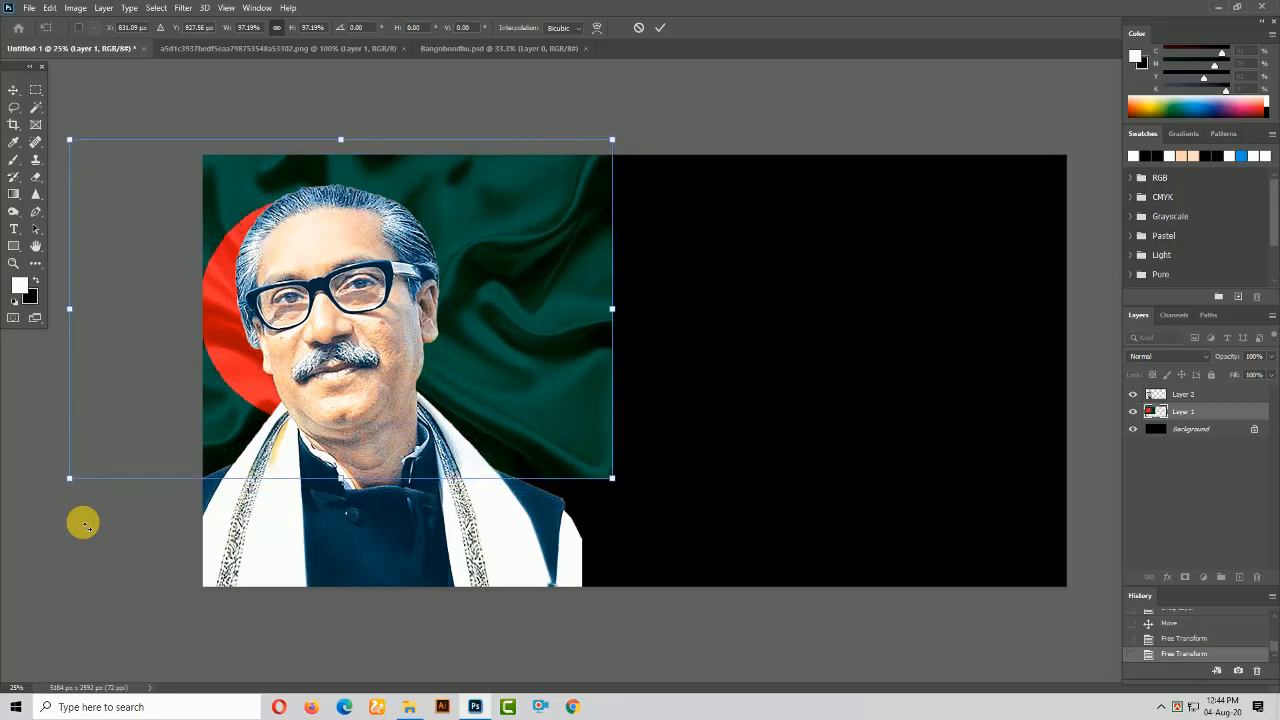
pyautogui.press('Return')
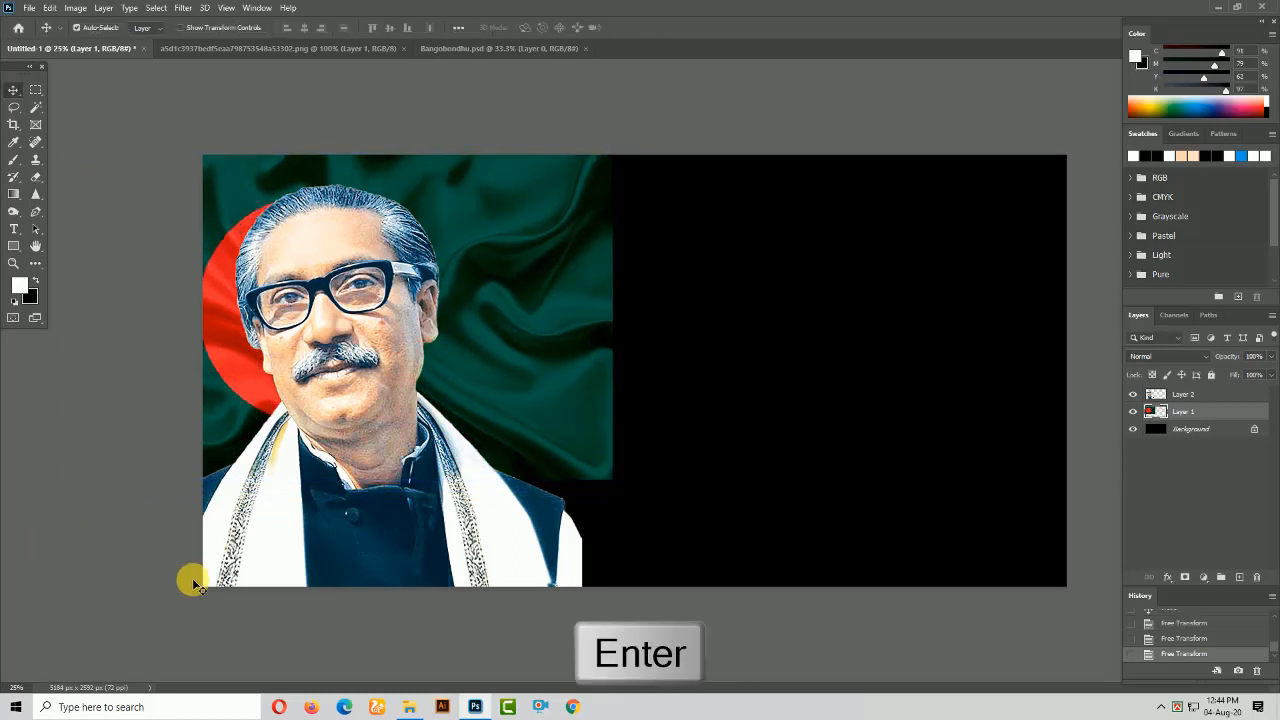
# Select the portrait layer and nudge it slightly to the right
pyautogui.rightClick(366, 490)
pyautogui.click(385, 498)
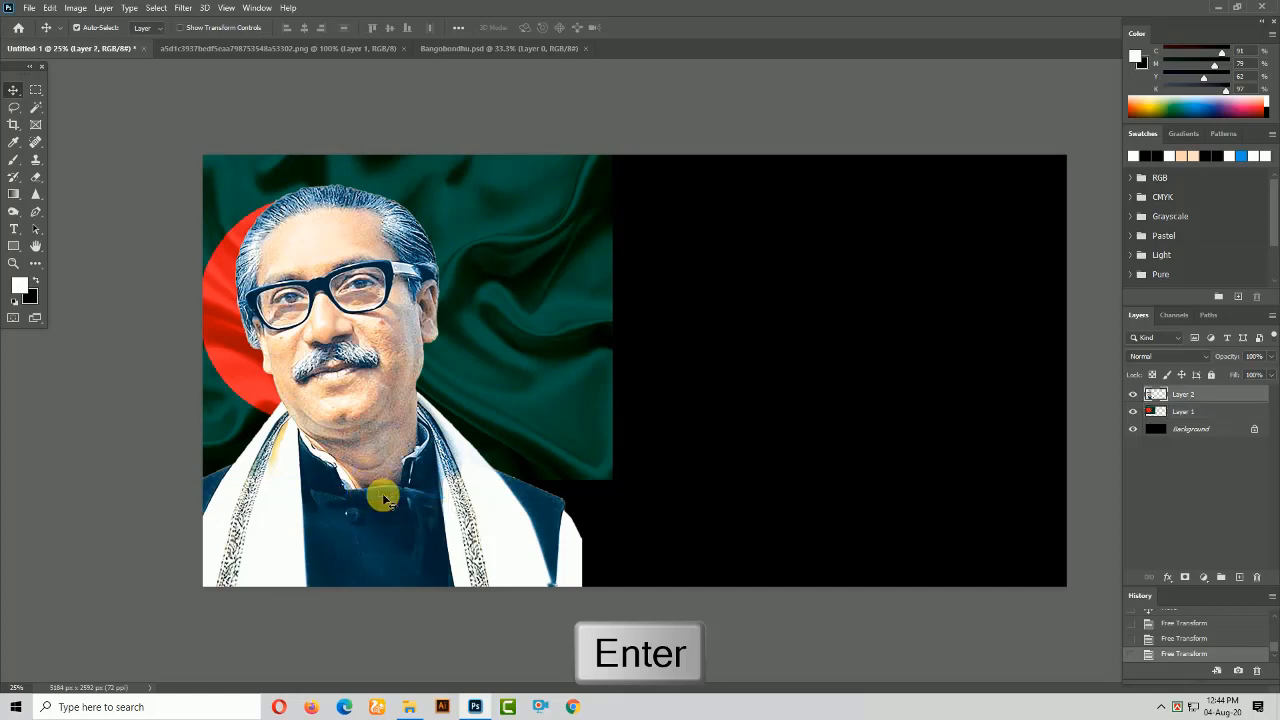
pyautogui.press('Right')
pyautogui.press('Right')
pyautogui.press('Right')
pyautogui.press('Right')
pyautogui.press('Right')
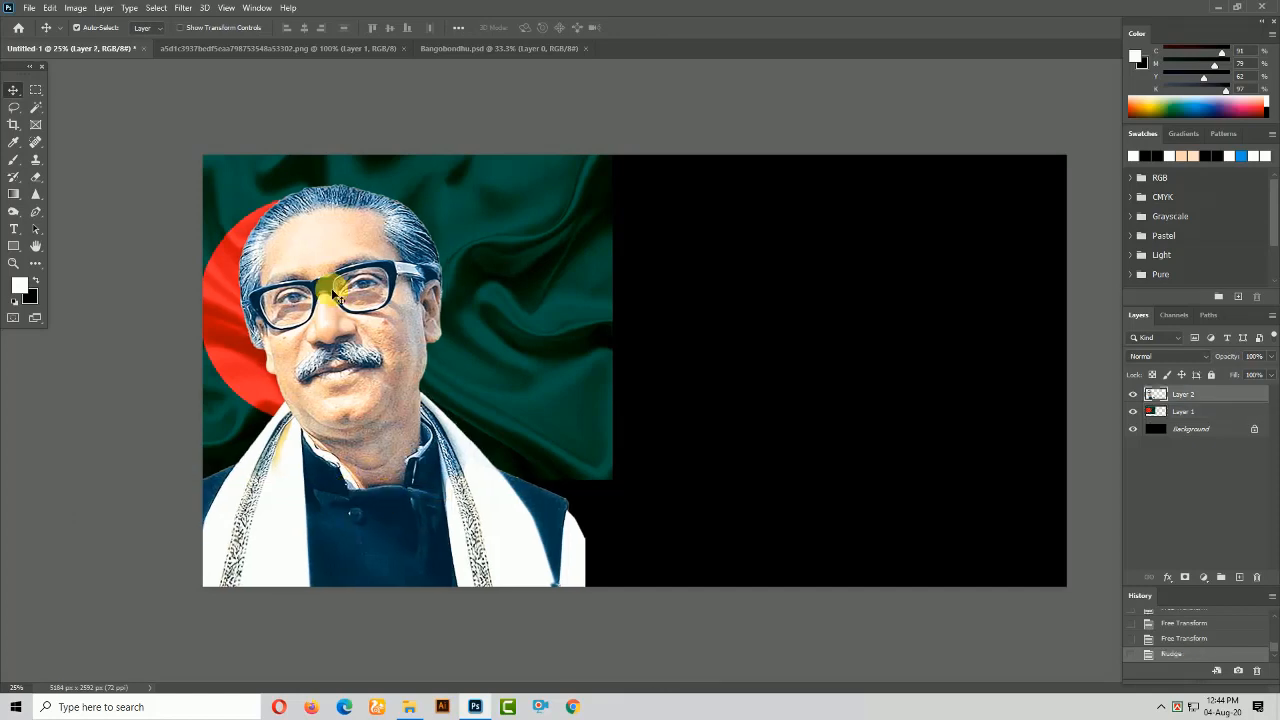
# Erase the flag layer's right and lower edges with an enlarged soft Eraser so they fade into the black background
pyautogui.rightClick(517, 195)
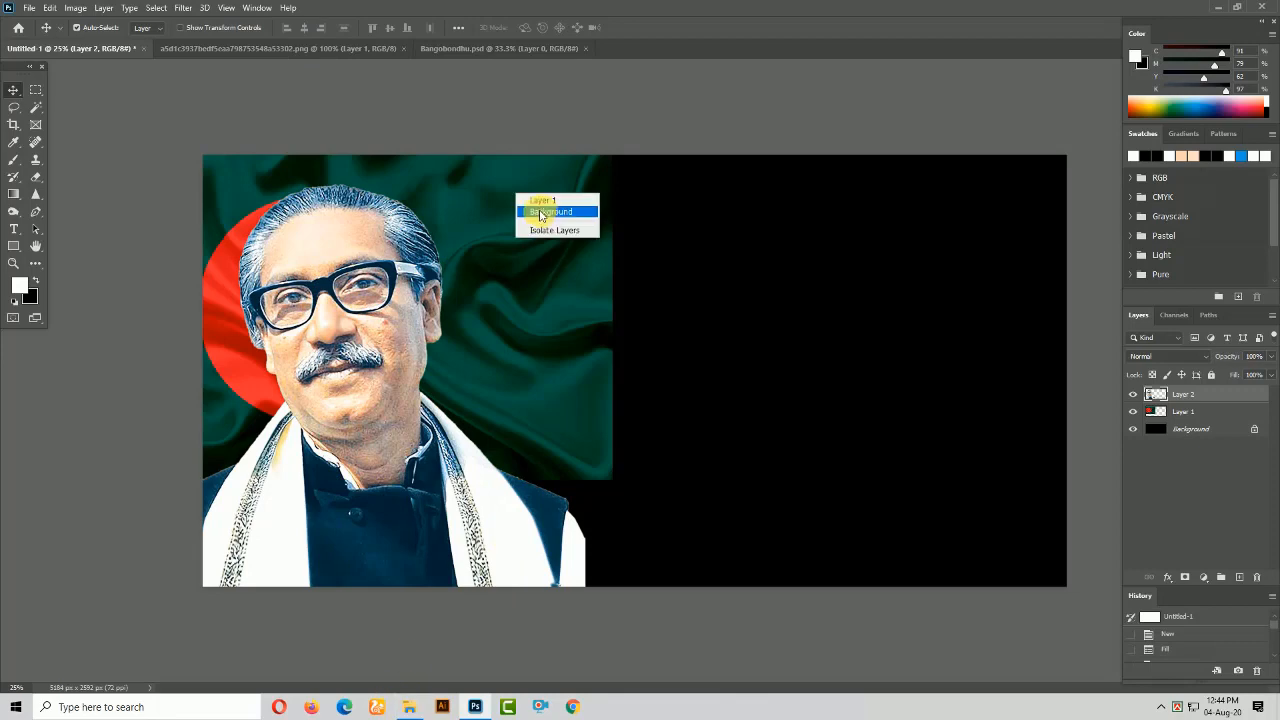
pyautogui.click(541, 205)
pyautogui.click(36, 176)
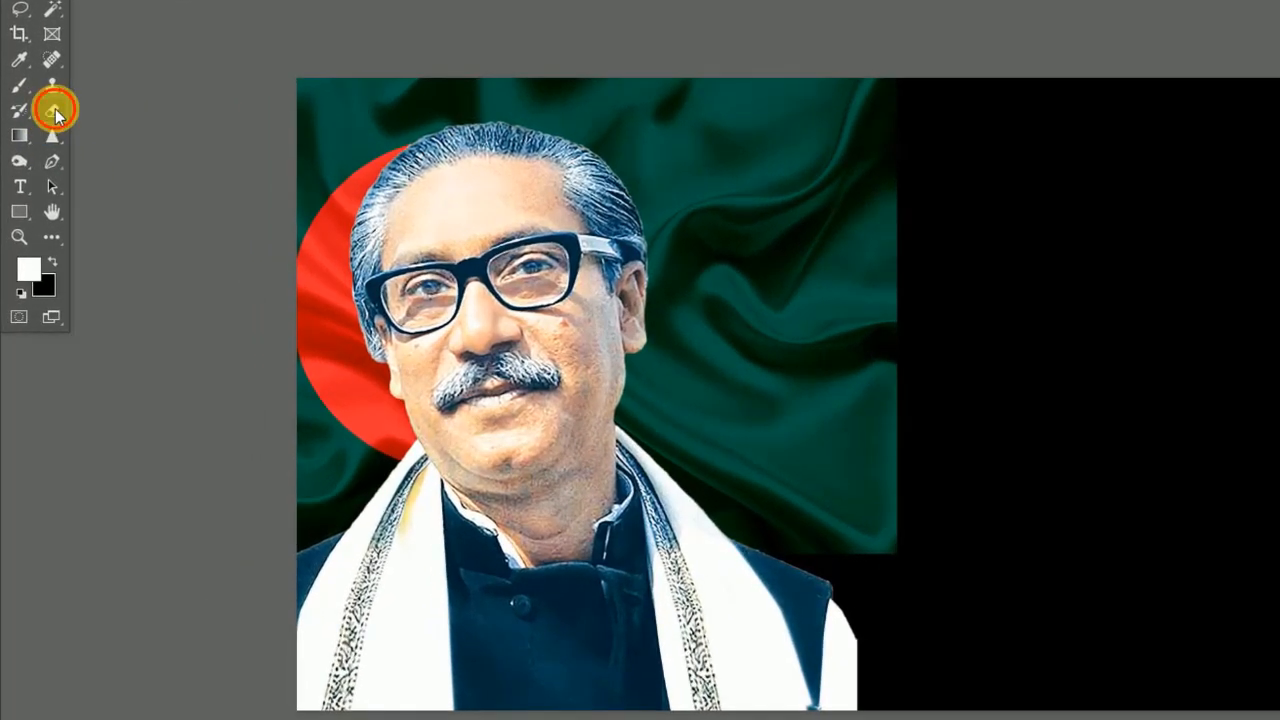
pyautogui.press(']')
pyautogui.press(']')
pyautogui.press(']')
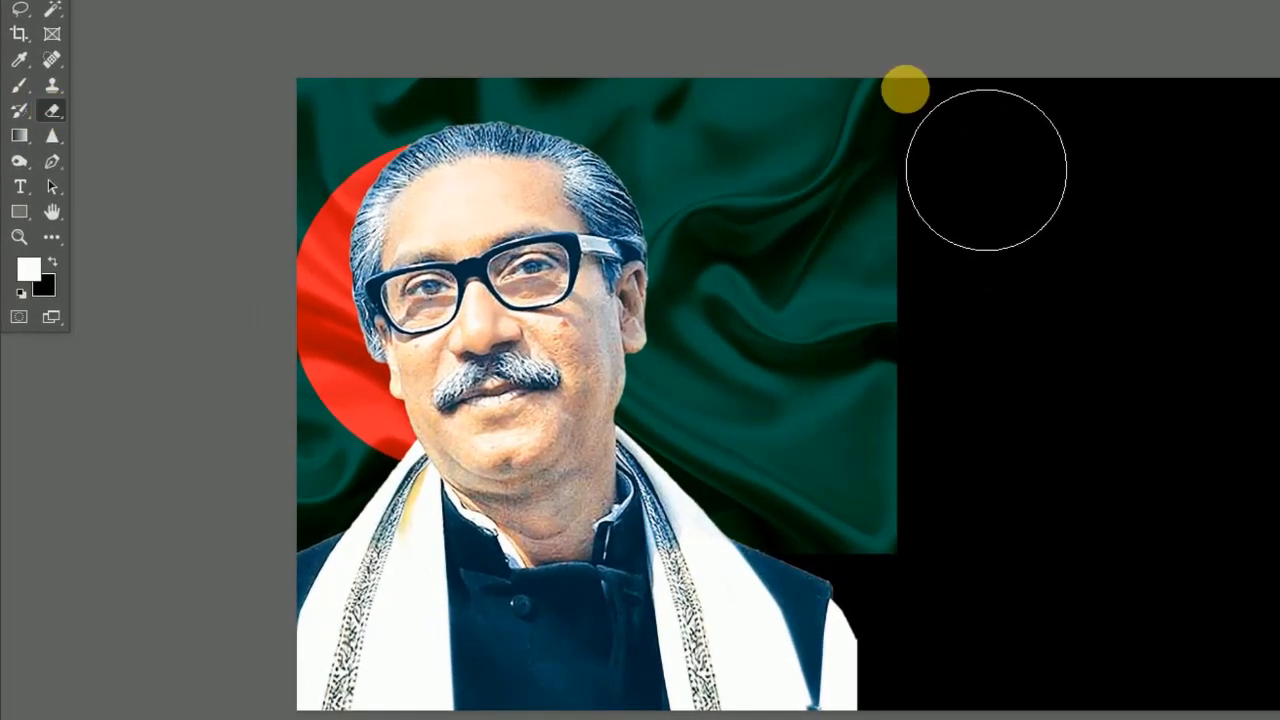
pyautogui.moveTo(993, 193)
pyautogui.mouseDown()
pyautogui.moveTo(991, 620)
pyautogui.moveTo(826, 655)
pyautogui.mouseUp()
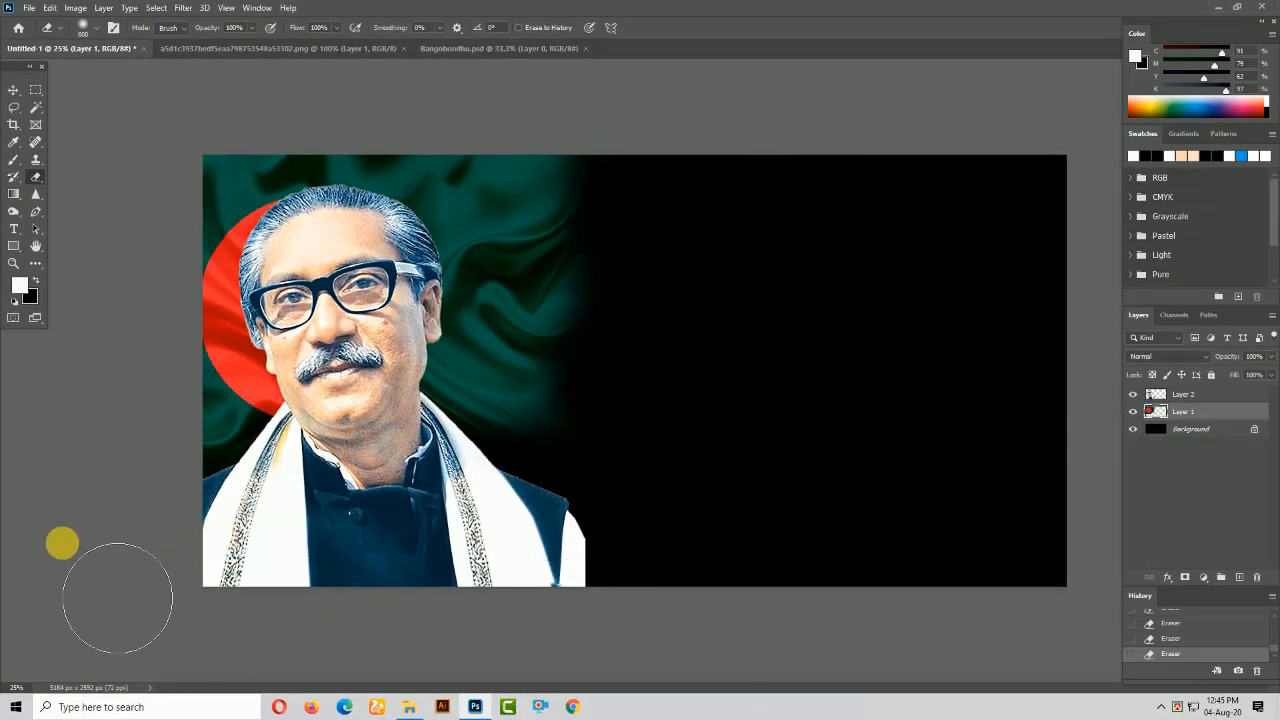
# Open Blood-PNG-Picture from the Banner folder and copy it into the banner just right of the portrait's hair
pyautogui.click(14, 90)
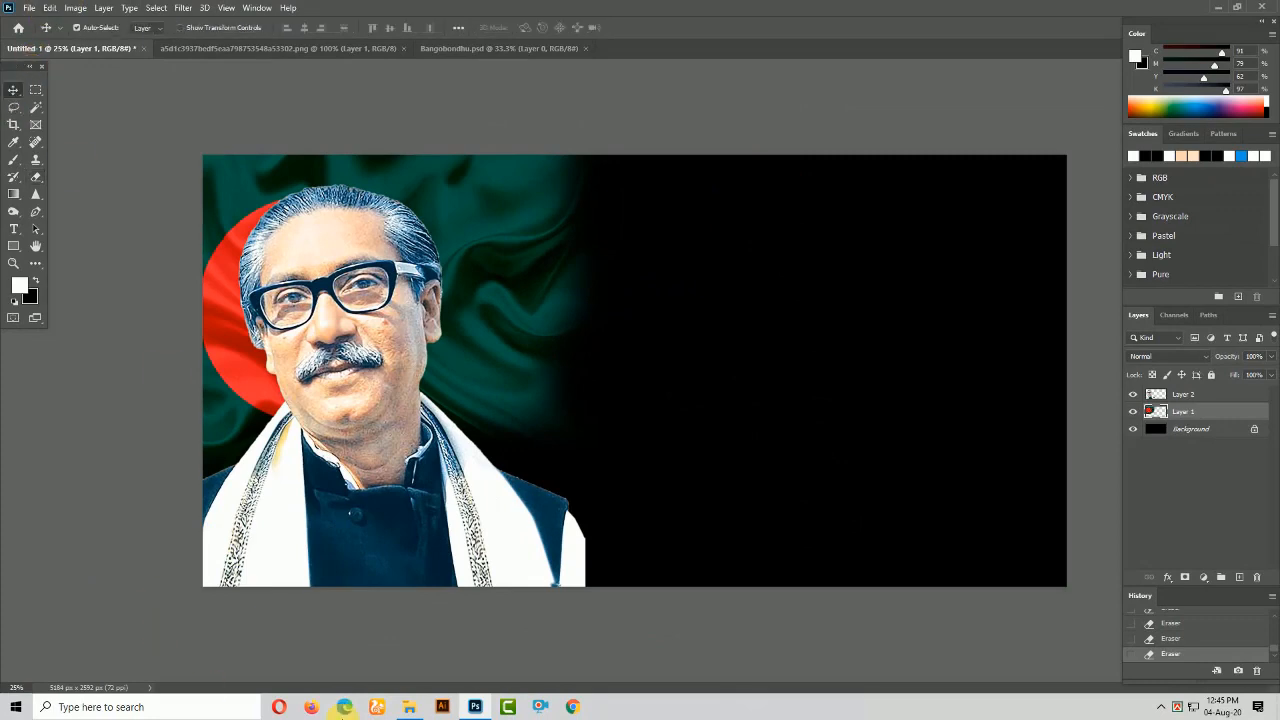
pyautogui.click(409, 707)
pyautogui.click(440, 443)
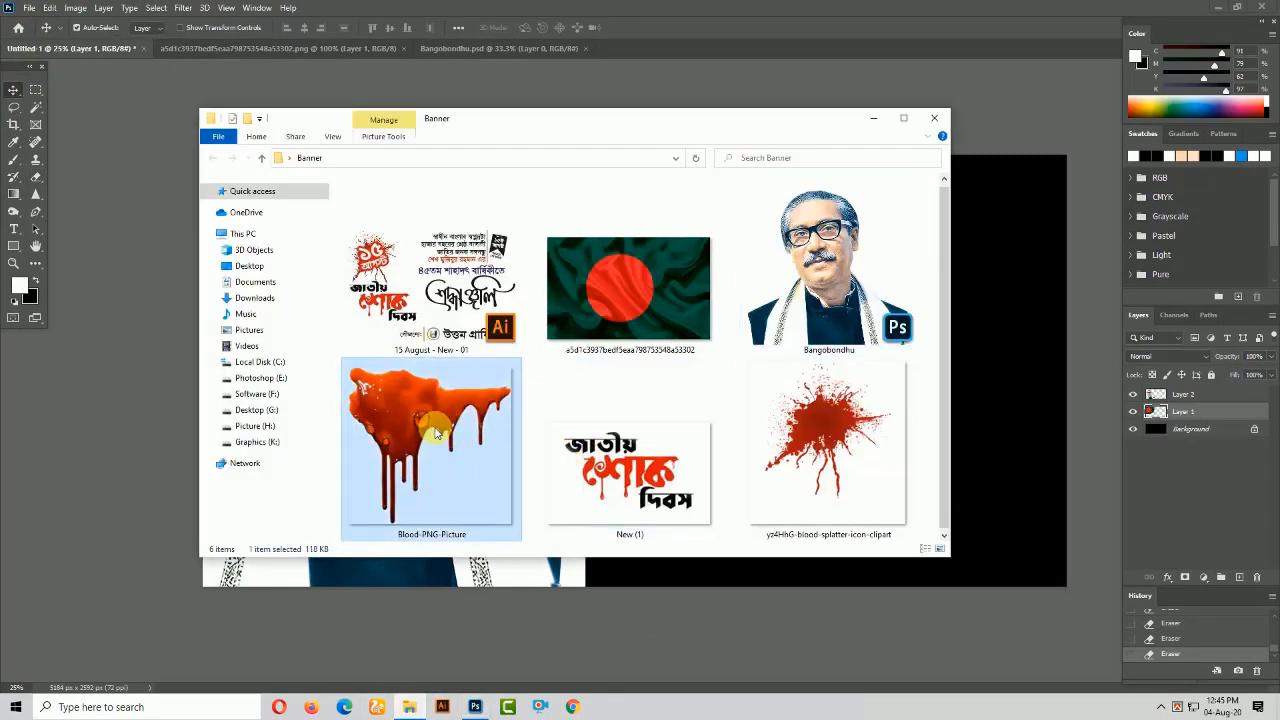
pyautogui.doubleClick(437, 432)
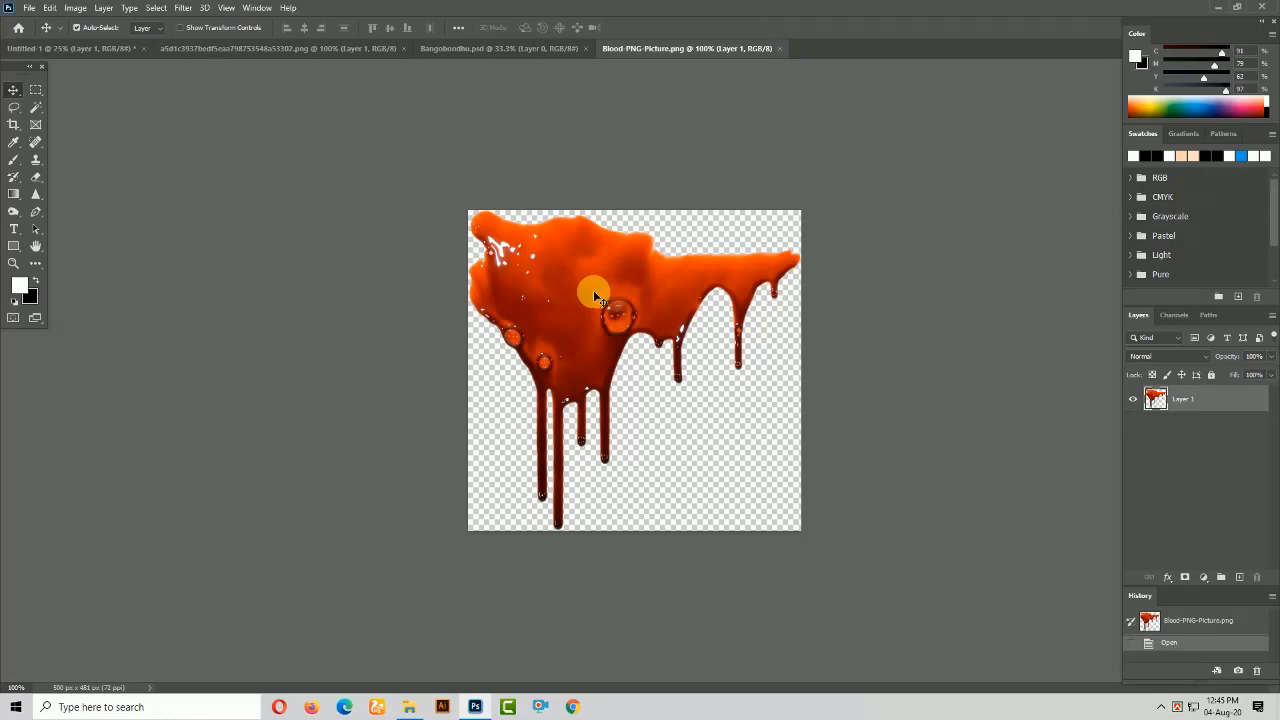
pyautogui.moveTo(593, 293); pyautogui.dragTo(532, 244)
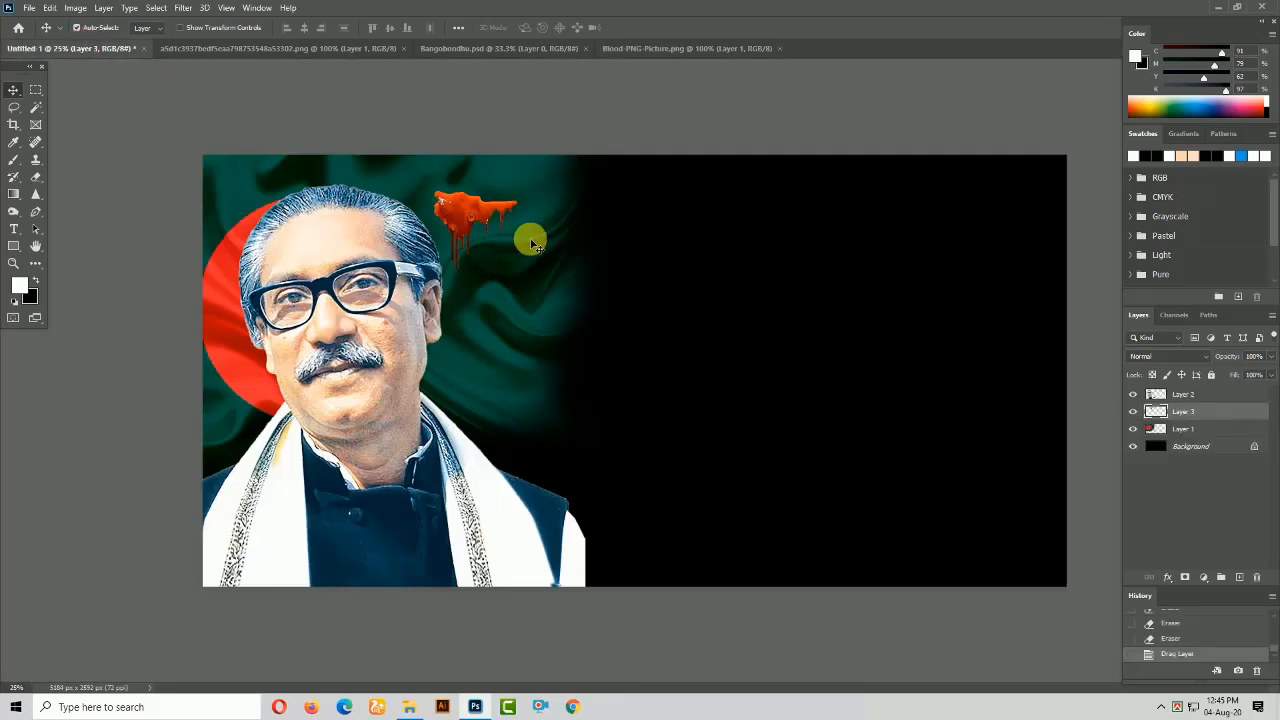
# Enlarge the dripping blood layer upward past the banner's top edge and shift it right, away from the portrait's hair
pyautogui.hotkey('ctrl', 't')
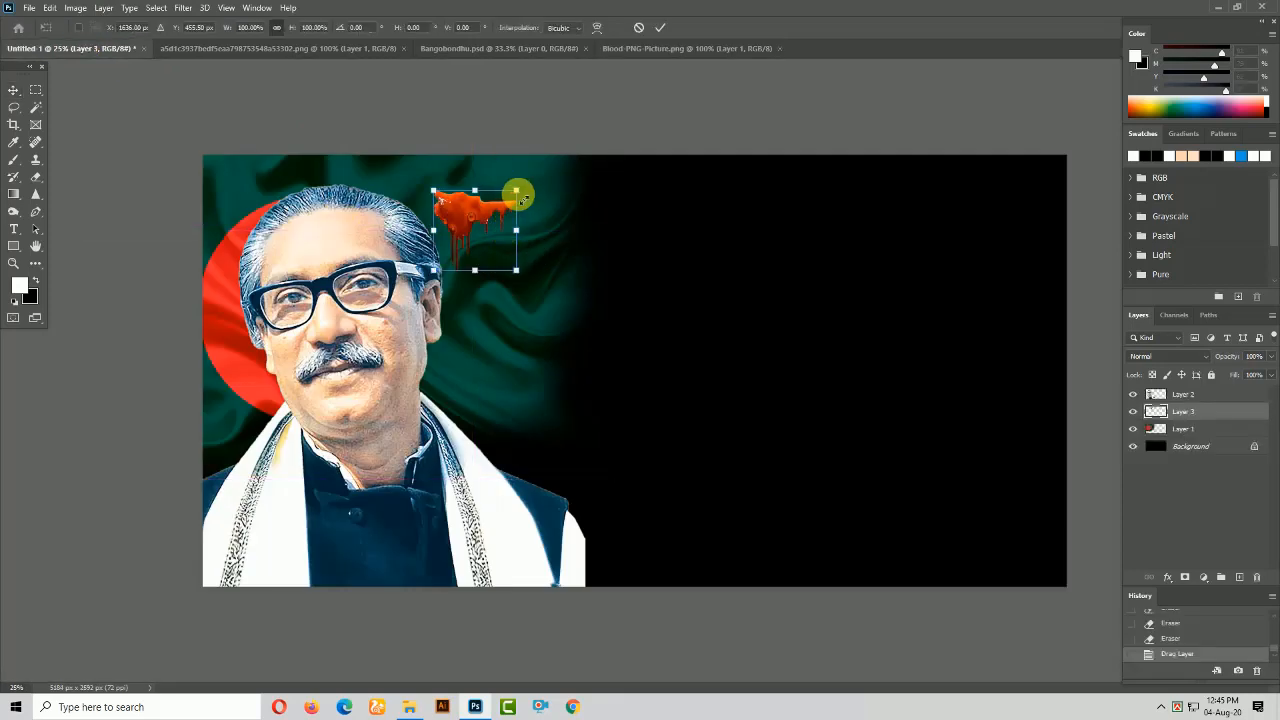
pyautogui.moveTo(521, 198); pyautogui.dragTo(582, 132)
pyautogui.press('Return')
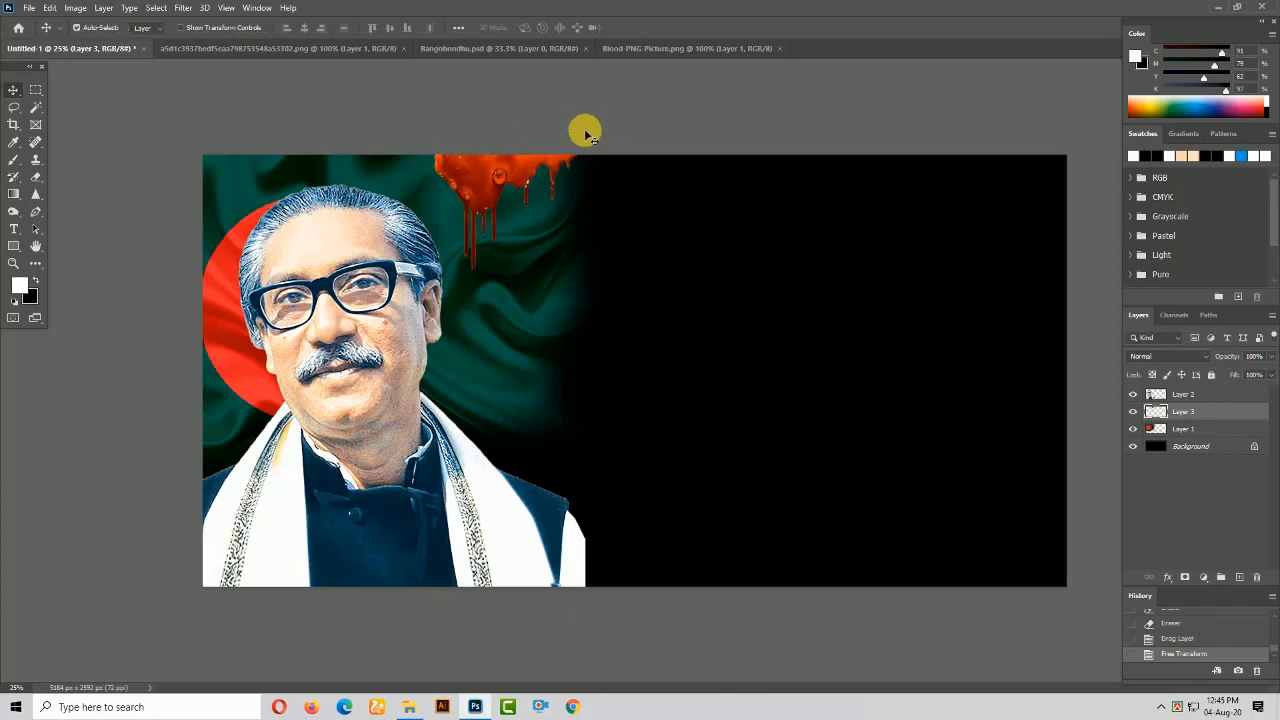
pyautogui.moveTo(506, 163); pyautogui.dragTo(540, 169)
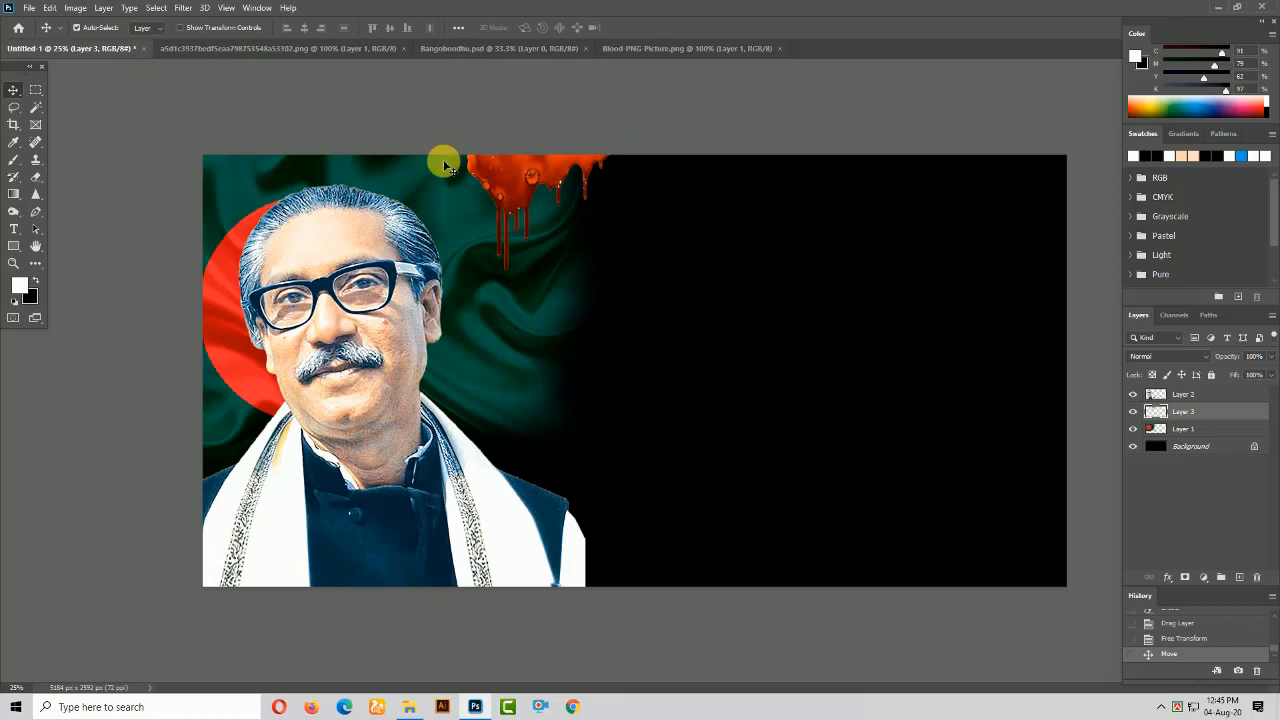
# On the Background layer, make a large circular marquee selection over the black right half, extending above the banner's top edge
pyautogui.click(1200, 446)
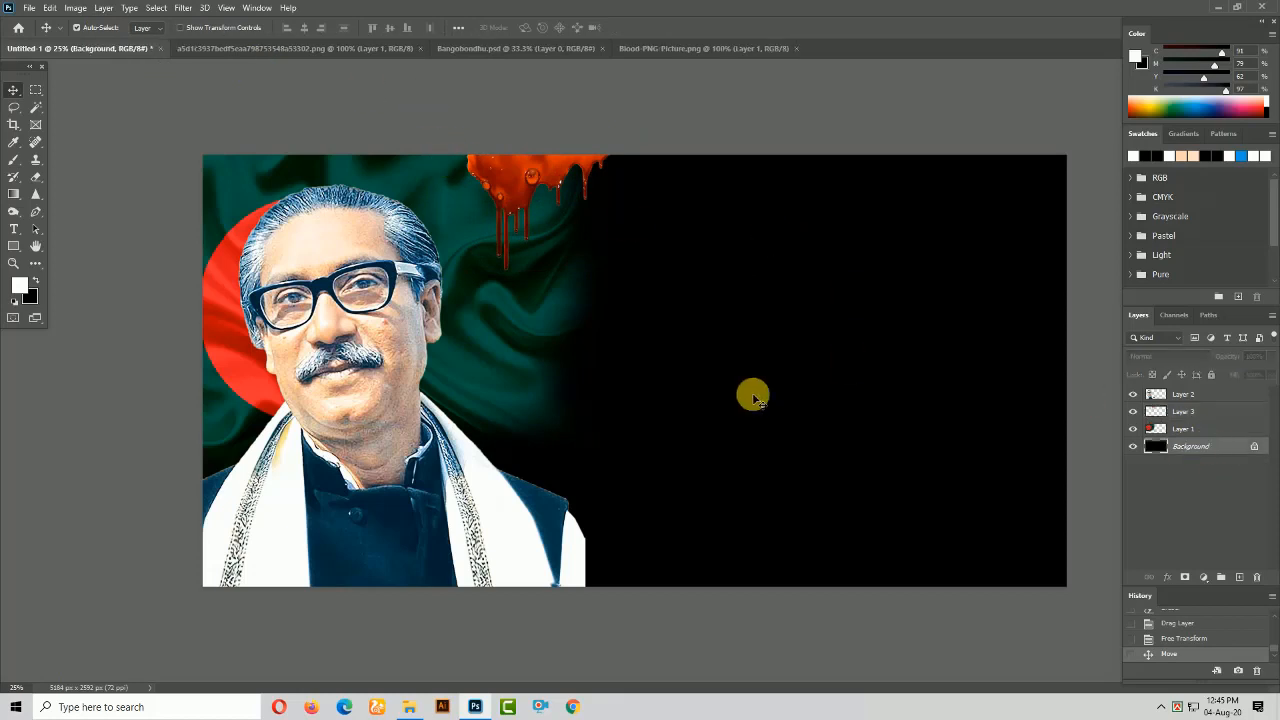
pyautogui.click(36, 93)
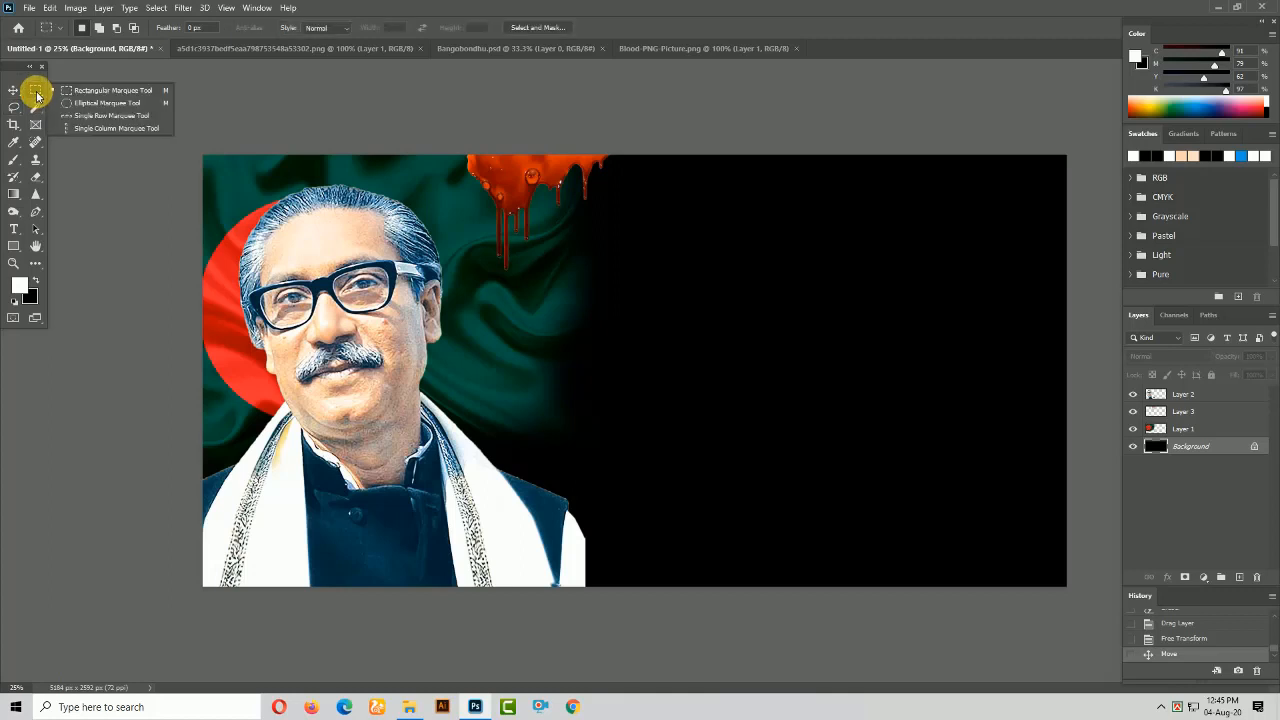
pyautogui.click(87, 104)
pyautogui.hotkey('alt', 'shift', 'space')
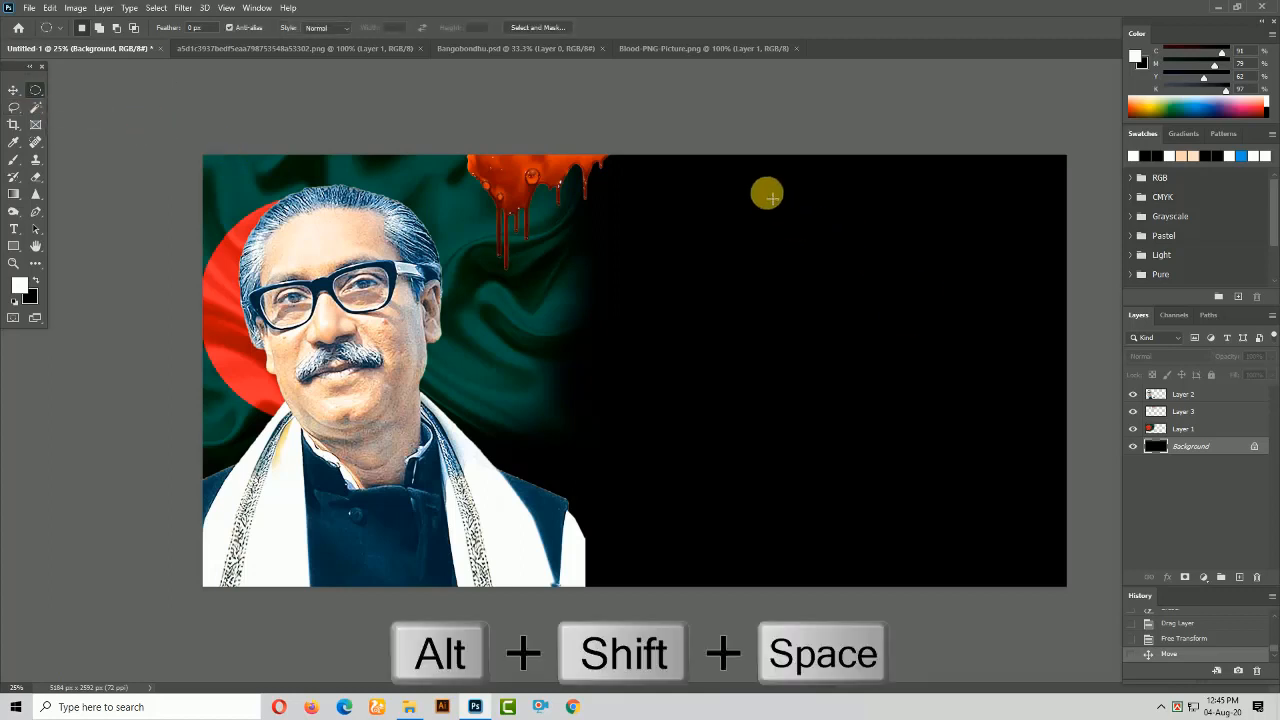
pyautogui.moveTo(712, 145); pyautogui.dragTo(1058, 587)
pyautogui.hotkey('alt', 'space')
pyautogui.click(902, 6)
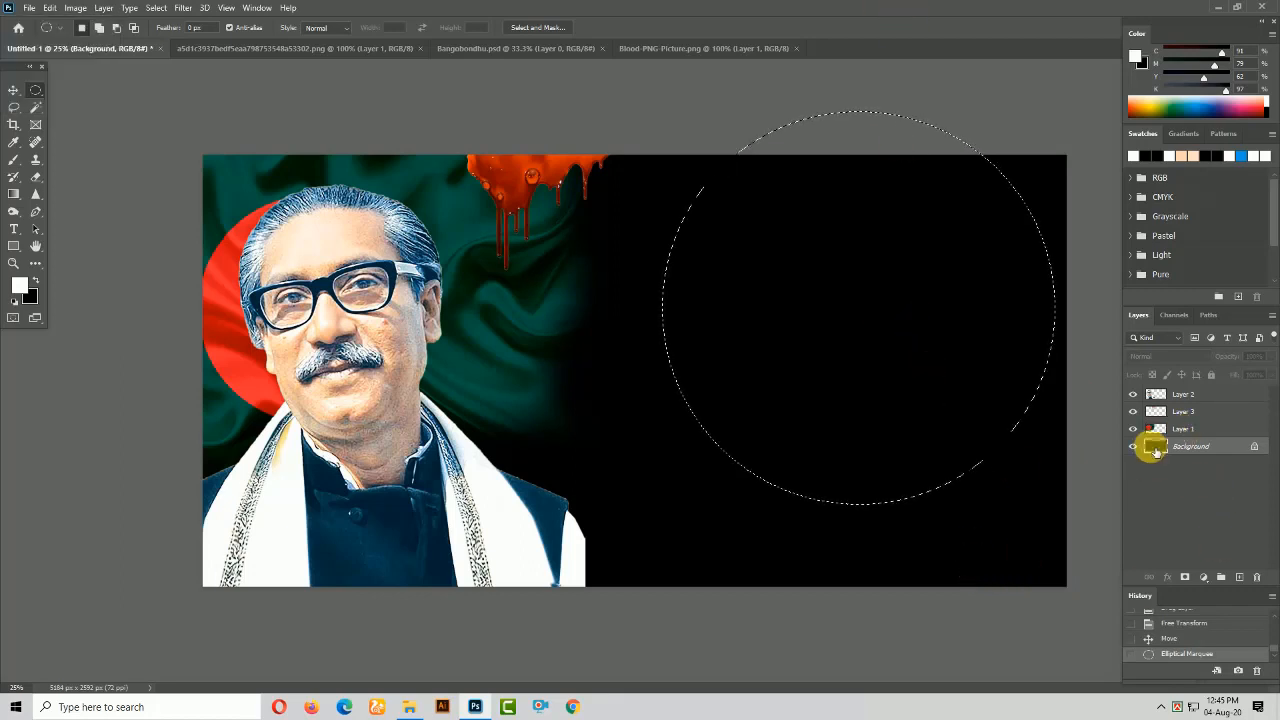
# Copy the circular selection to a new layer and scale it up to about 104.04% toward the lower left
pyautogui.hotkey('ctrl', 'j')
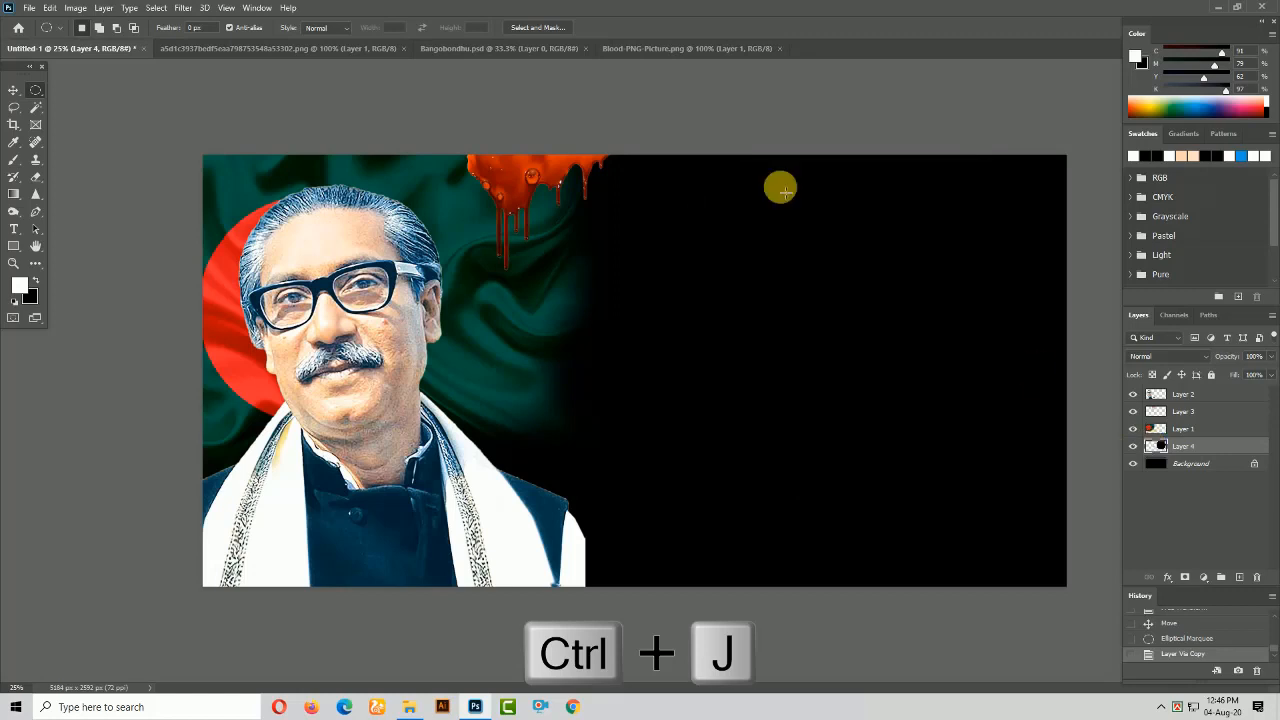
pyautogui.click(12, 90)
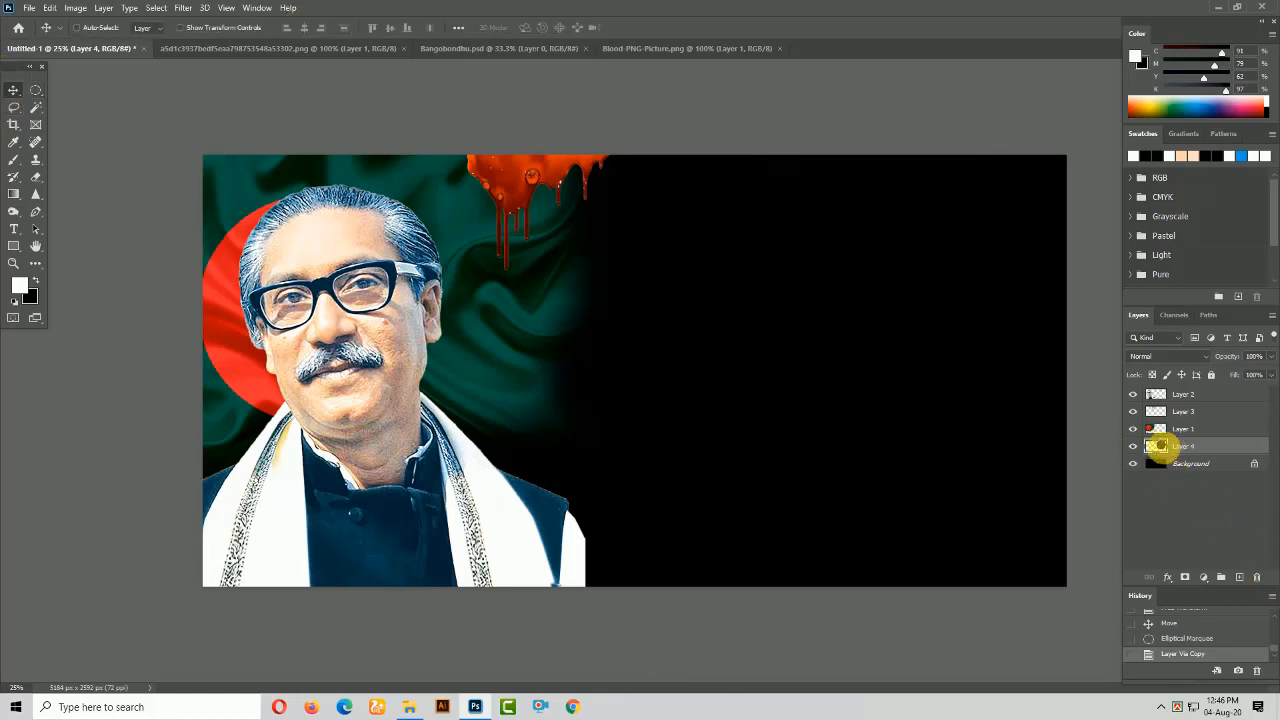
pyautogui.keyDown('ctrl'); pyautogui.click(1157, 445); pyautogui.keyUp('ctrl')
pyautogui.hotkey('ctrl', 't')
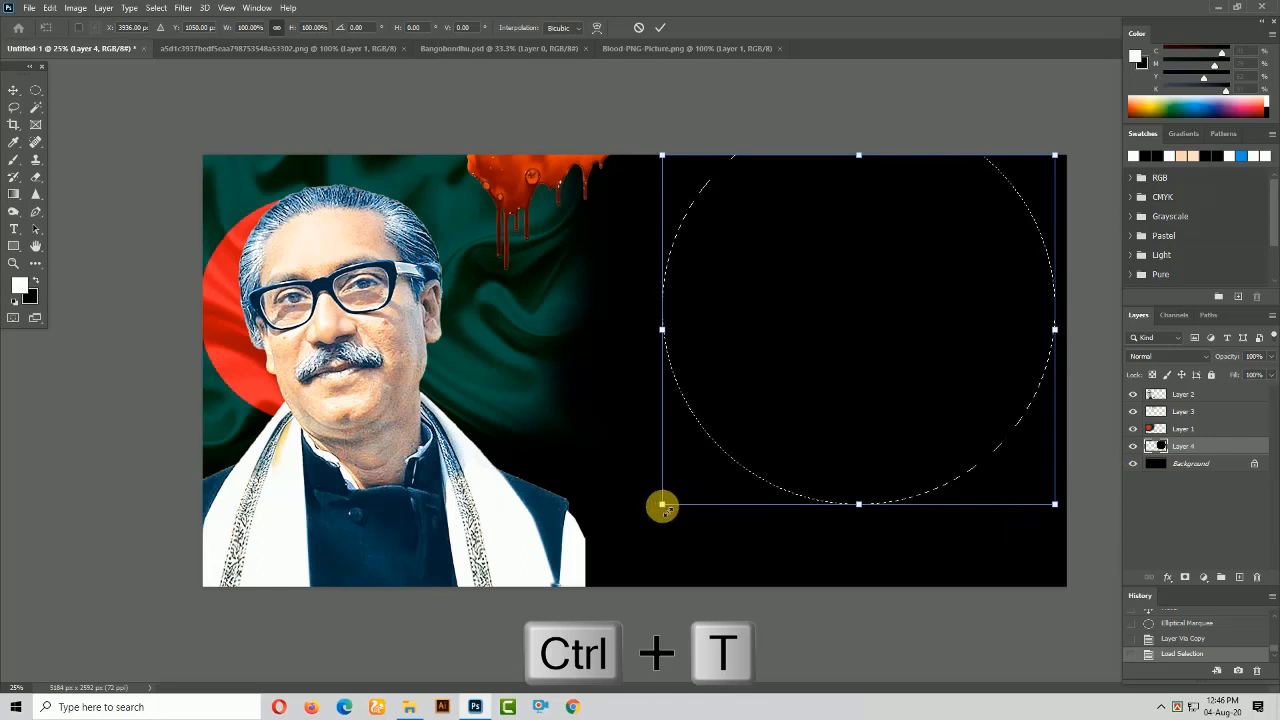
pyautogui.moveTo(662, 505); pyautogui.dragTo(646, 518)
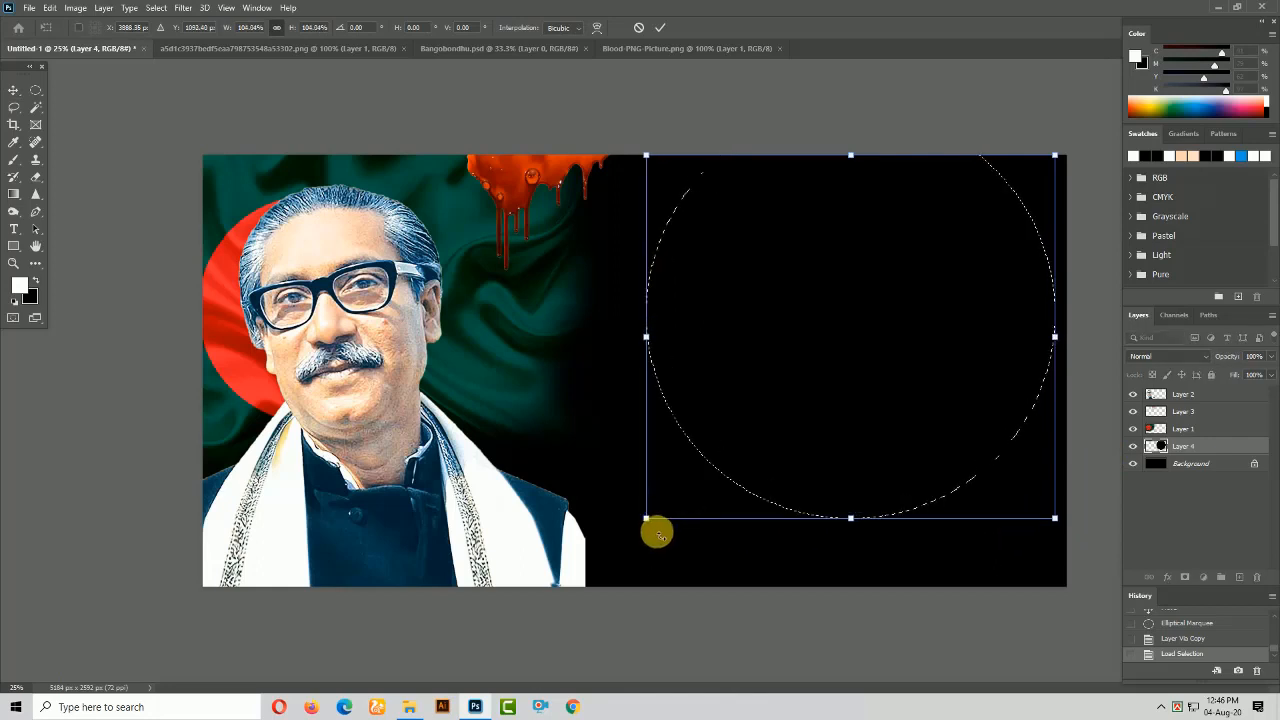
pyautogui.press('Return')
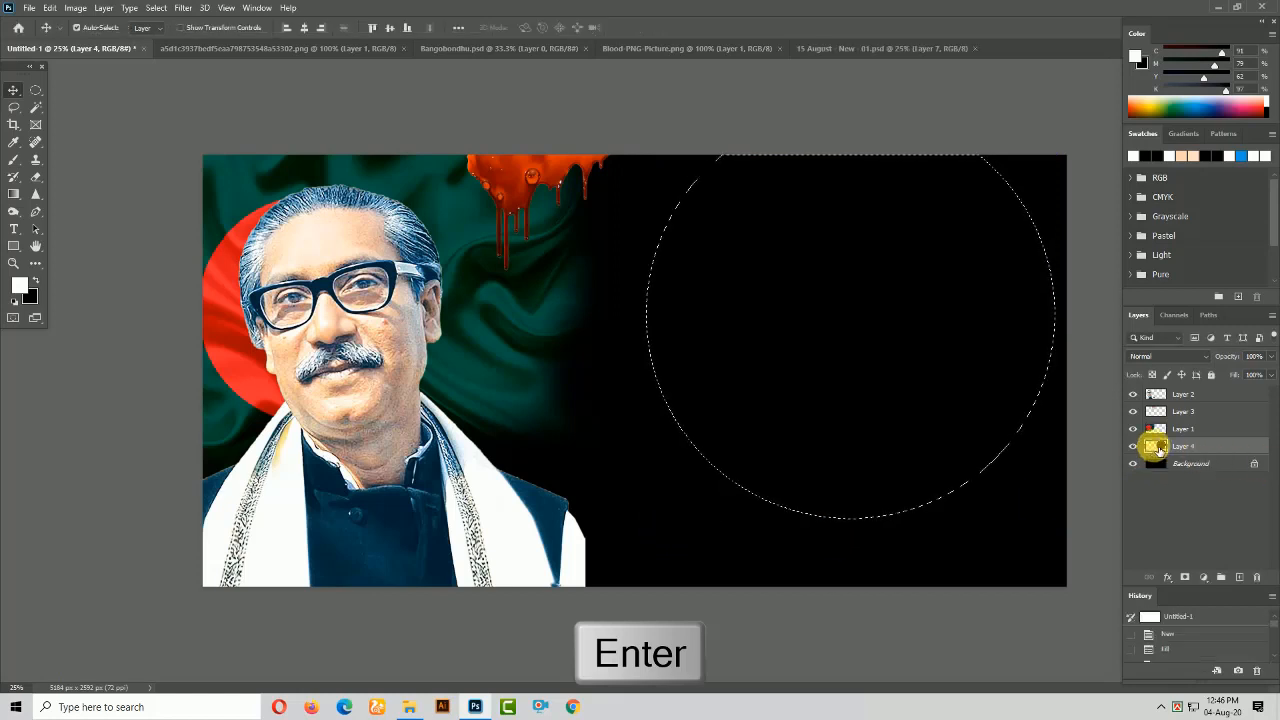
# Select the circle layer's contents, set the background colour to a light pinkish grey and fill the circle with it
pyautogui.keyDown('ctrl'); pyautogui.click(1157, 447); pyautogui.keyUp('ctrl')
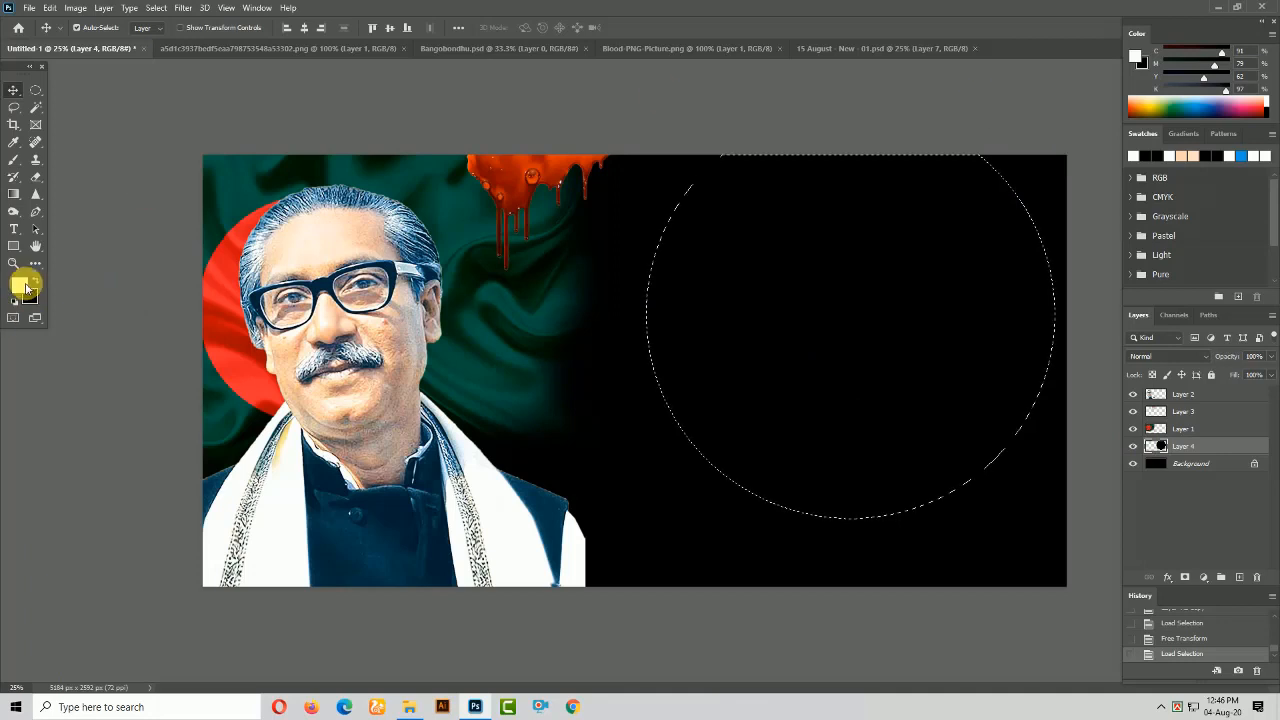
pyautogui.click(35, 291)
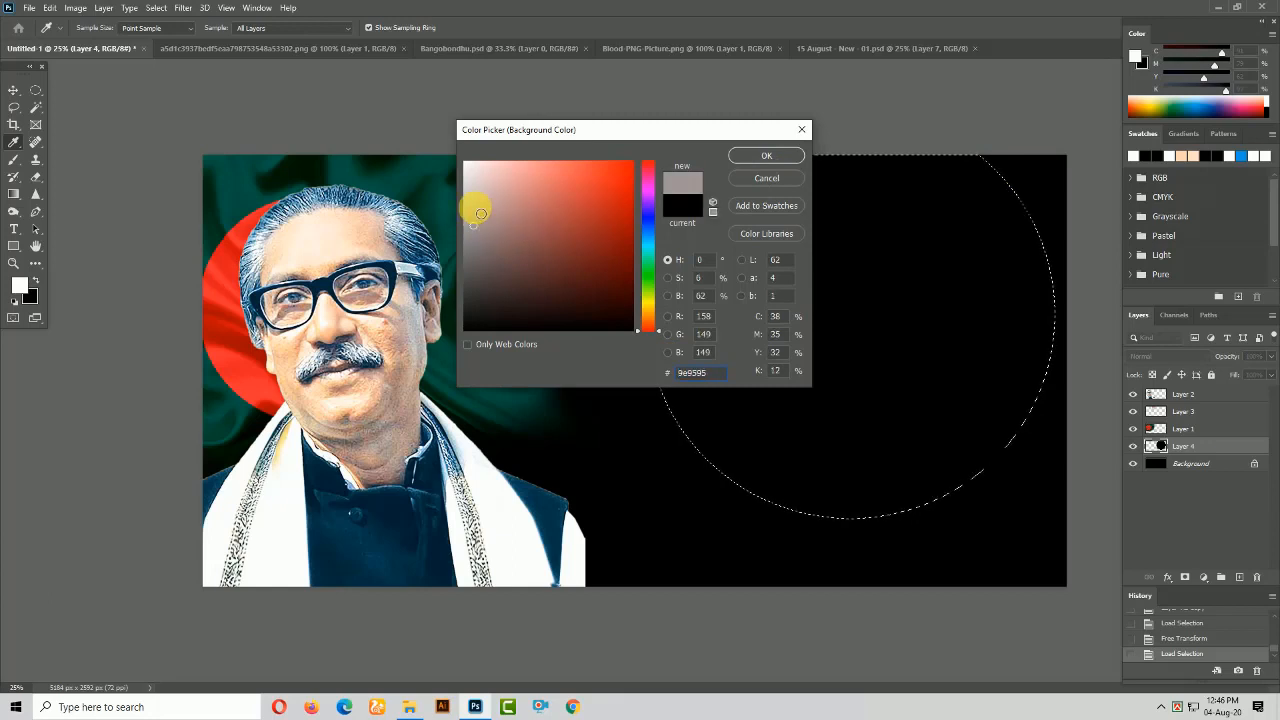
pyautogui.click(760, 157)
pyautogui.press('v')
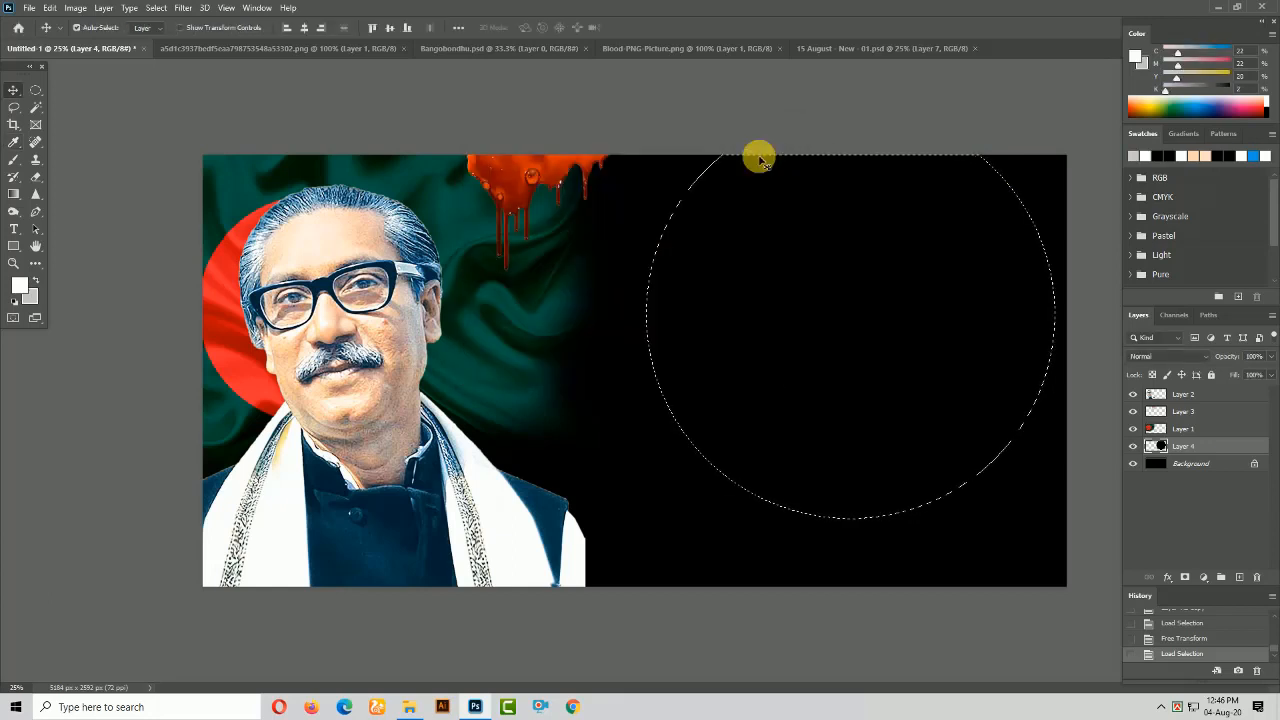
pyautogui.hotkey('ctrl', 'Delete')
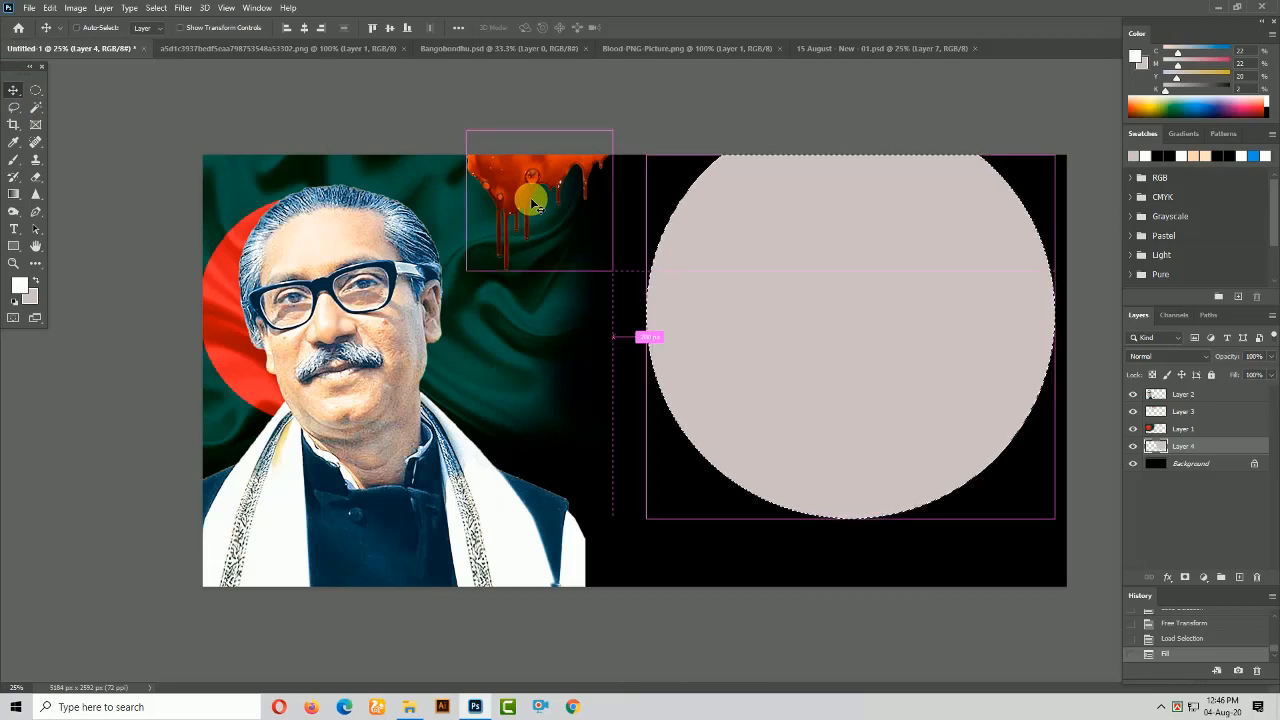
# Duplicate the grey circle layer and scale the copy down from its bottom edge, keeping it centred horizontally at the banner's top
pyautogui.hotkey('ctrl', 'j')
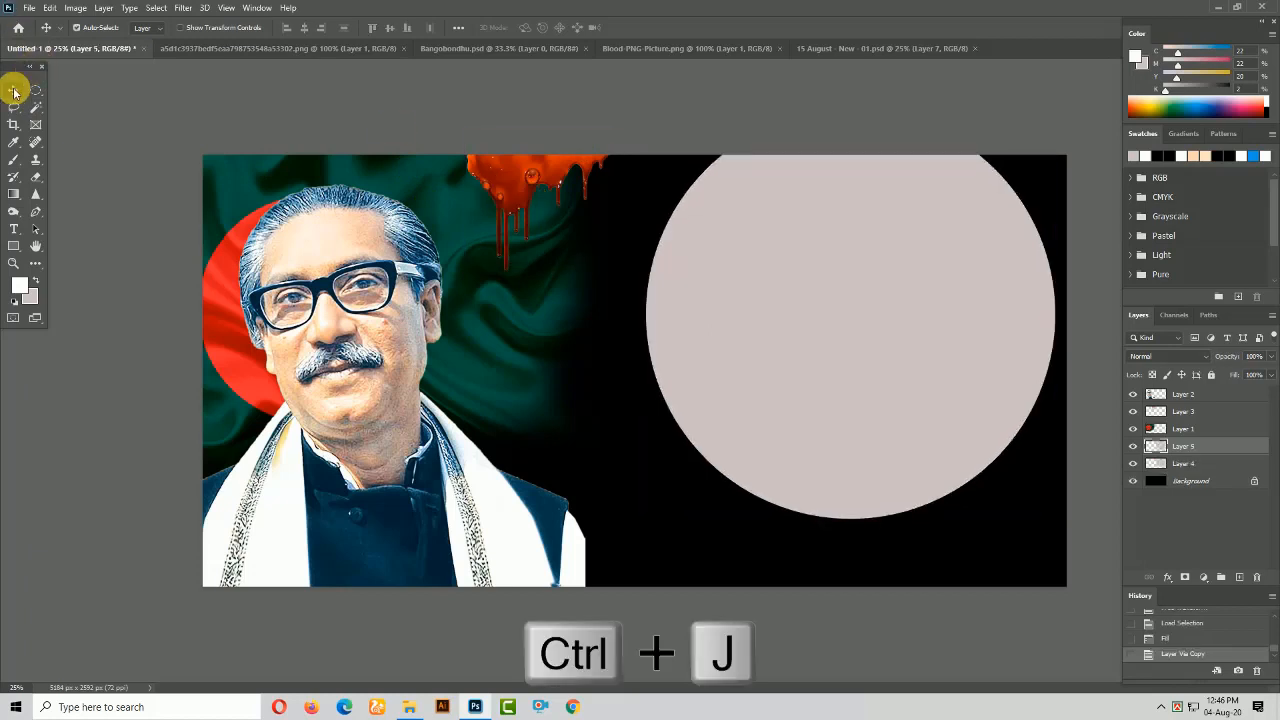
pyautogui.rightClick(862, 278)
pyautogui.click(864, 279)
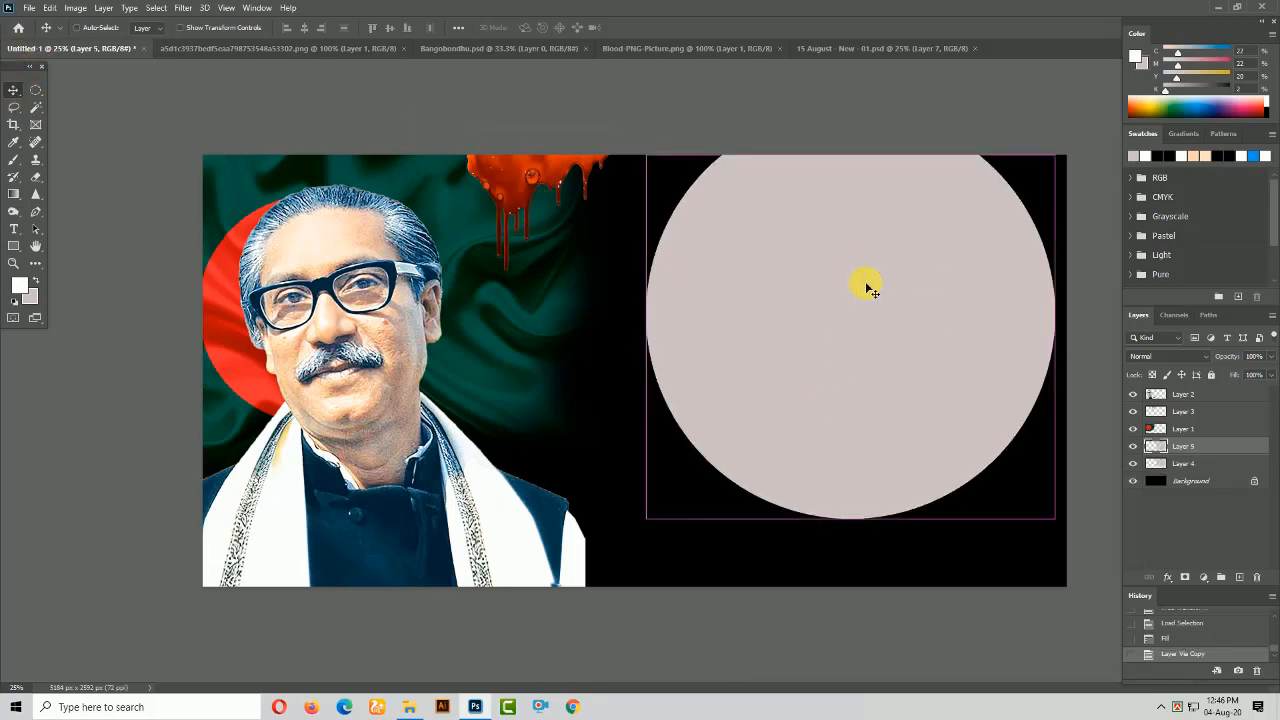
pyautogui.hotkey('ctrl', 't')
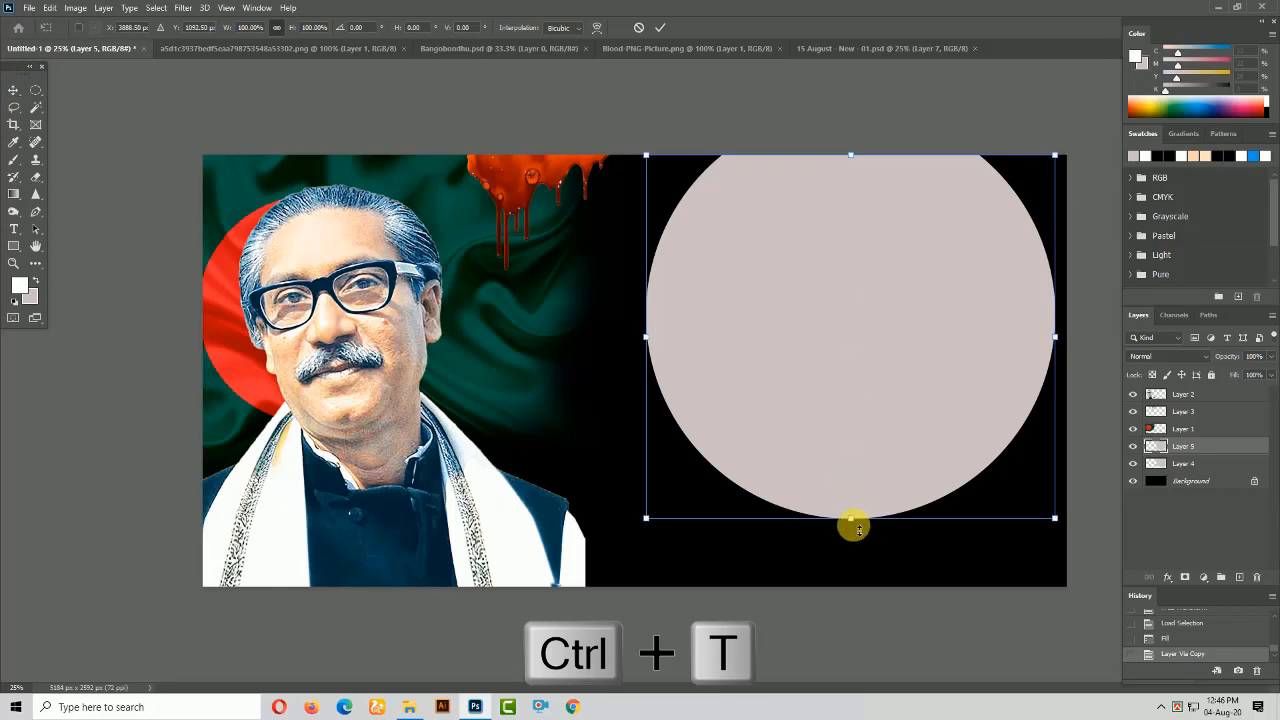
pyautogui.moveTo(851, 519); pyautogui.dragTo(856, 482)
pyautogui.press('Return')
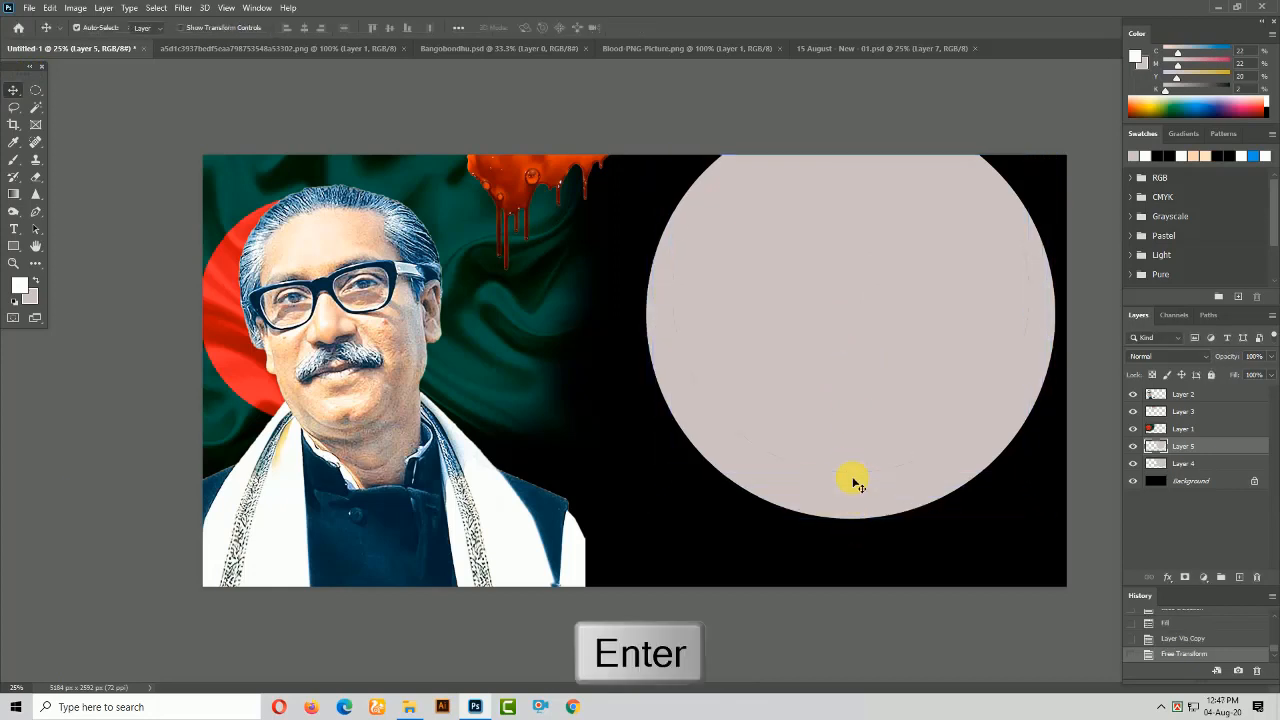
# Swap the foreground and background colours, select the smaller circle's contents and fill it with white
pyautogui.click(35, 281)
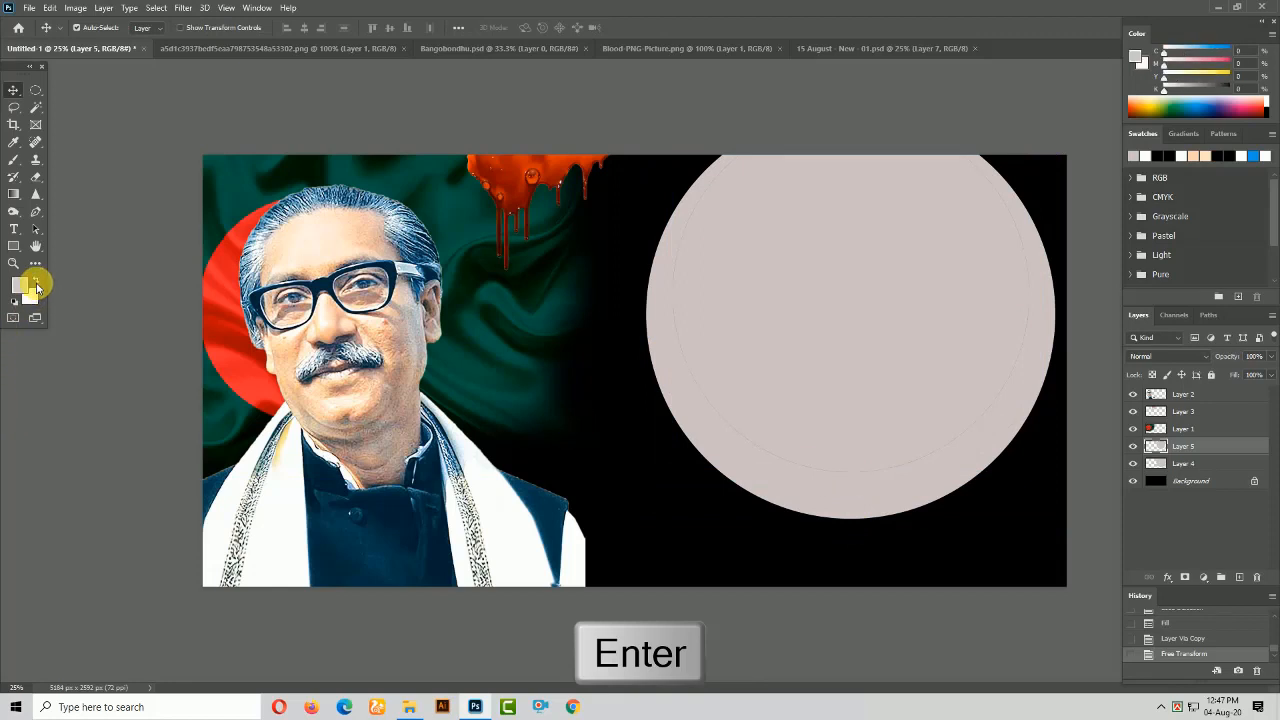
pyautogui.keyDown('ctrl'); pyautogui.click(1163, 446); pyautogui.keyUp('ctrl')
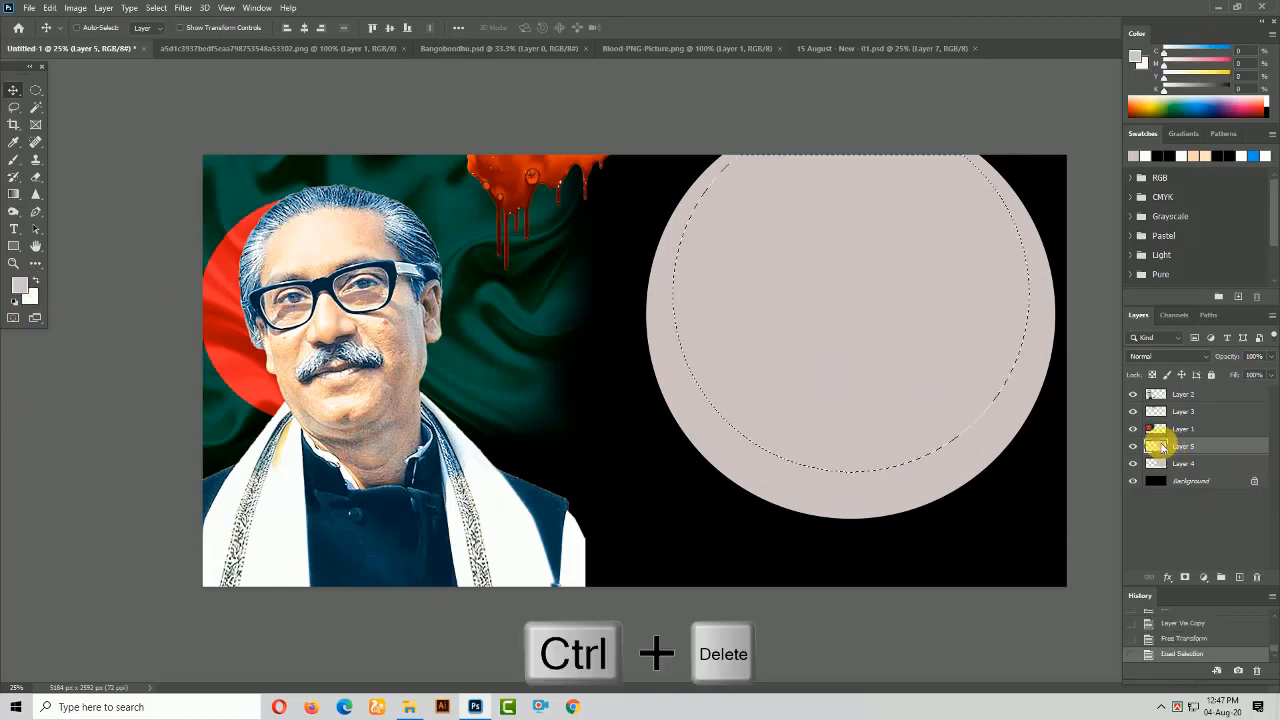
pyautogui.hotkey('ctrl', 'BackSpace')
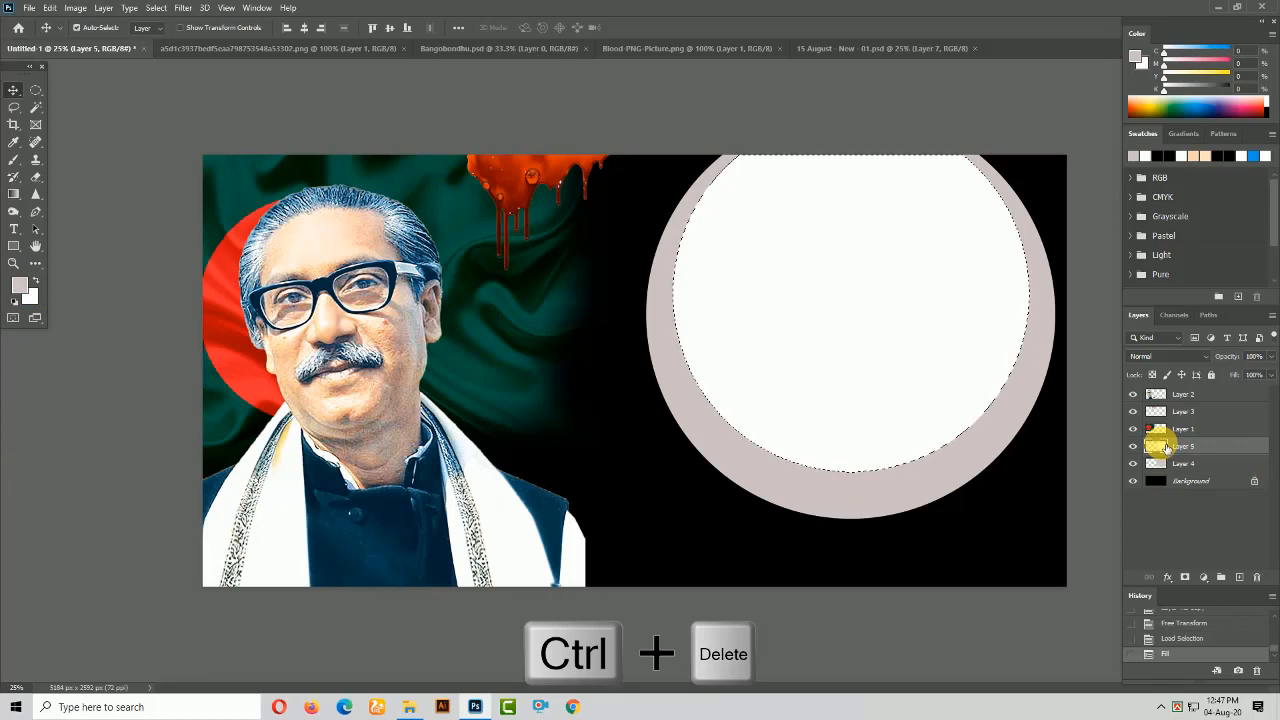
# Enlarge the white circle slightly in two passes to thin the grey rim around it, and clear the selection
pyautogui.hotkey('ctrl', 't')
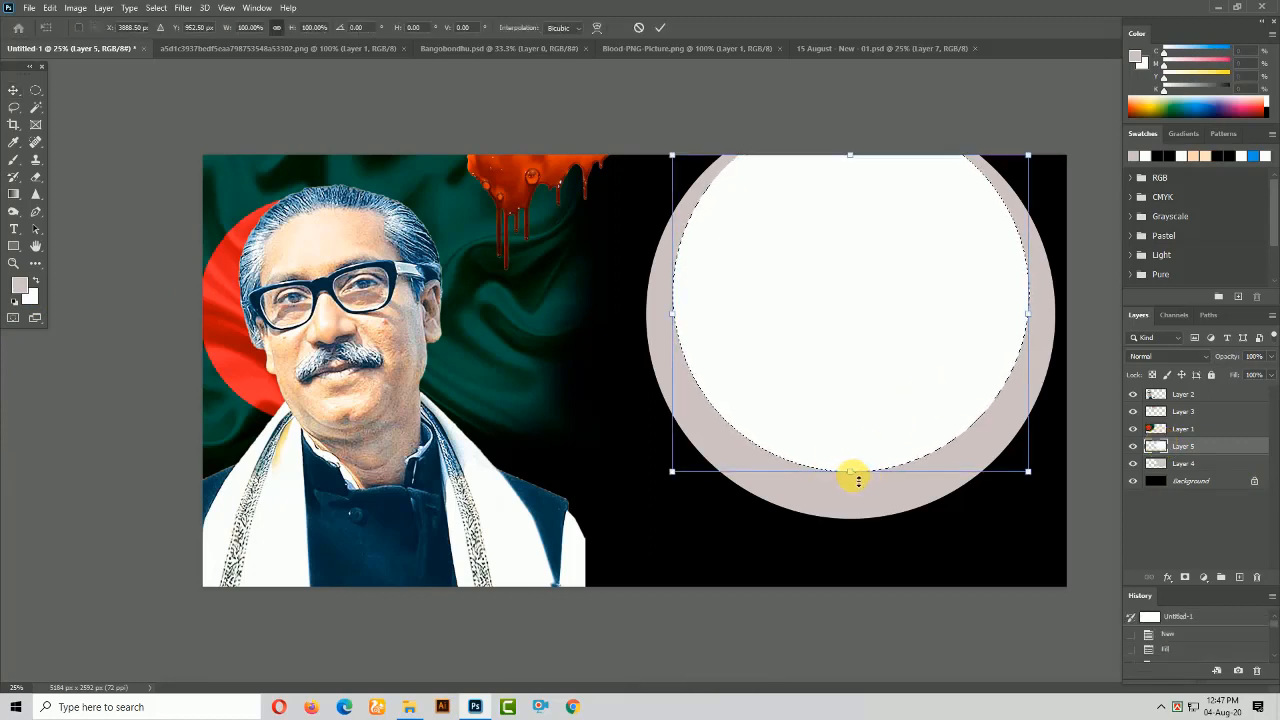
pyautogui.moveTo(852, 476); pyautogui.dragTo(857, 491)
pyautogui.press('Return')
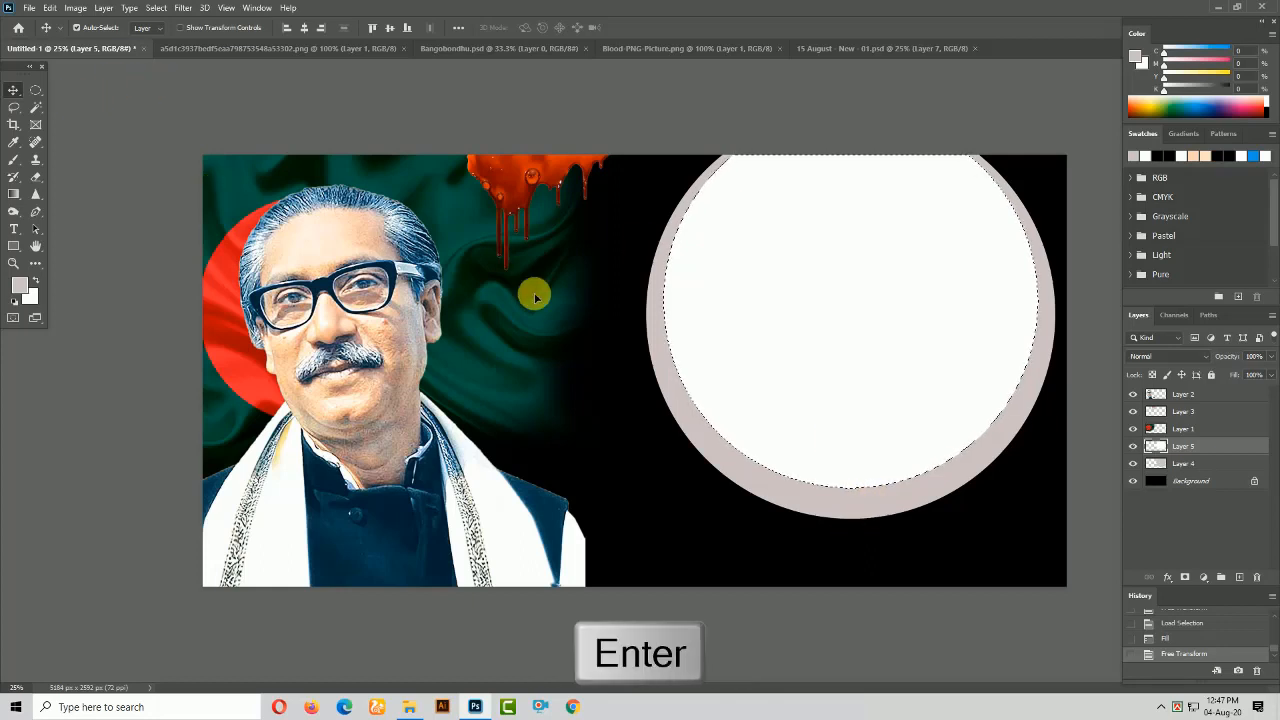
pyautogui.hotkey('ctrl', 't')
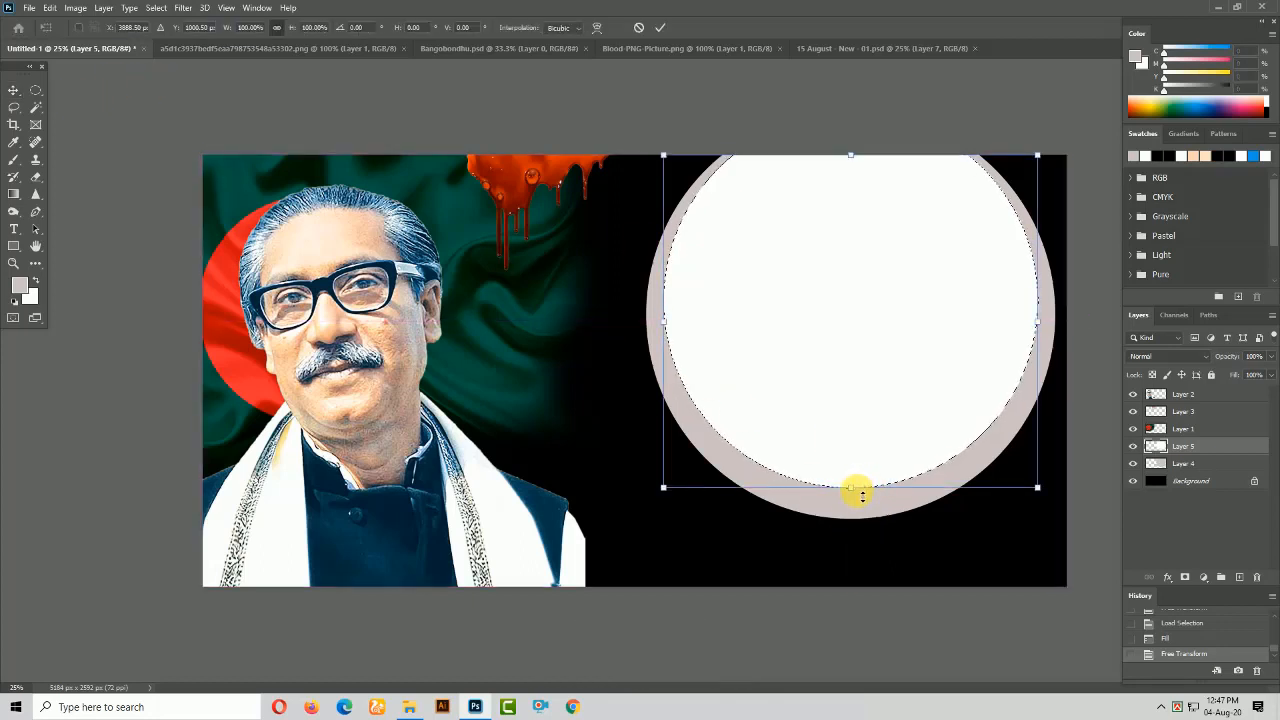
pyautogui.moveTo(857, 491); pyautogui.dragTo(857, 503)
pyautogui.press('Return')
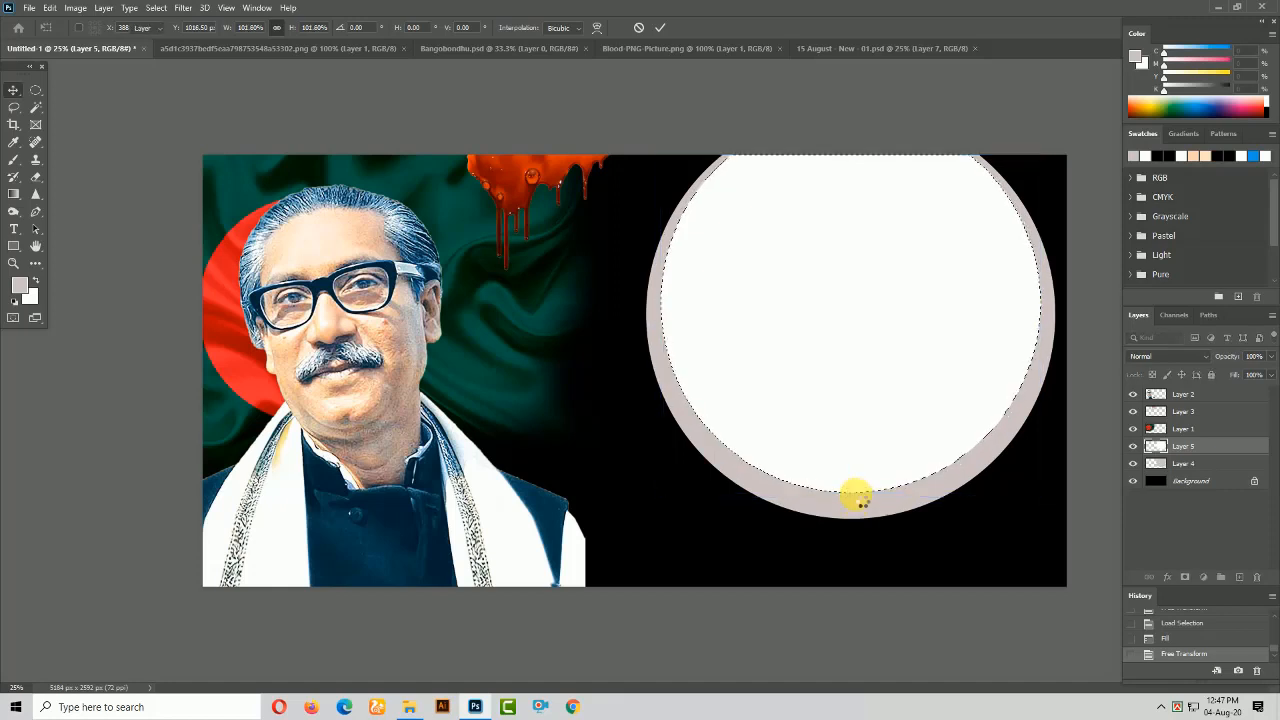
pyautogui.click(35, 90)
pyautogui.click(280, 126)
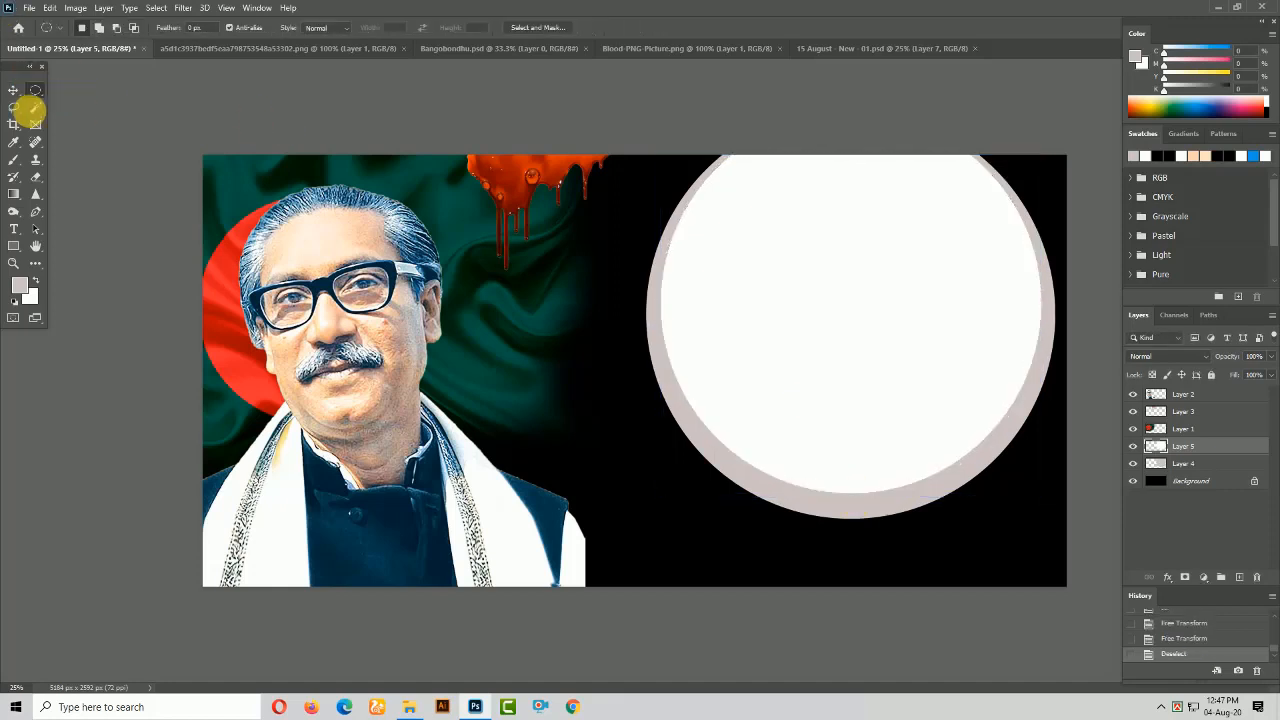
pyautogui.click(13, 91)
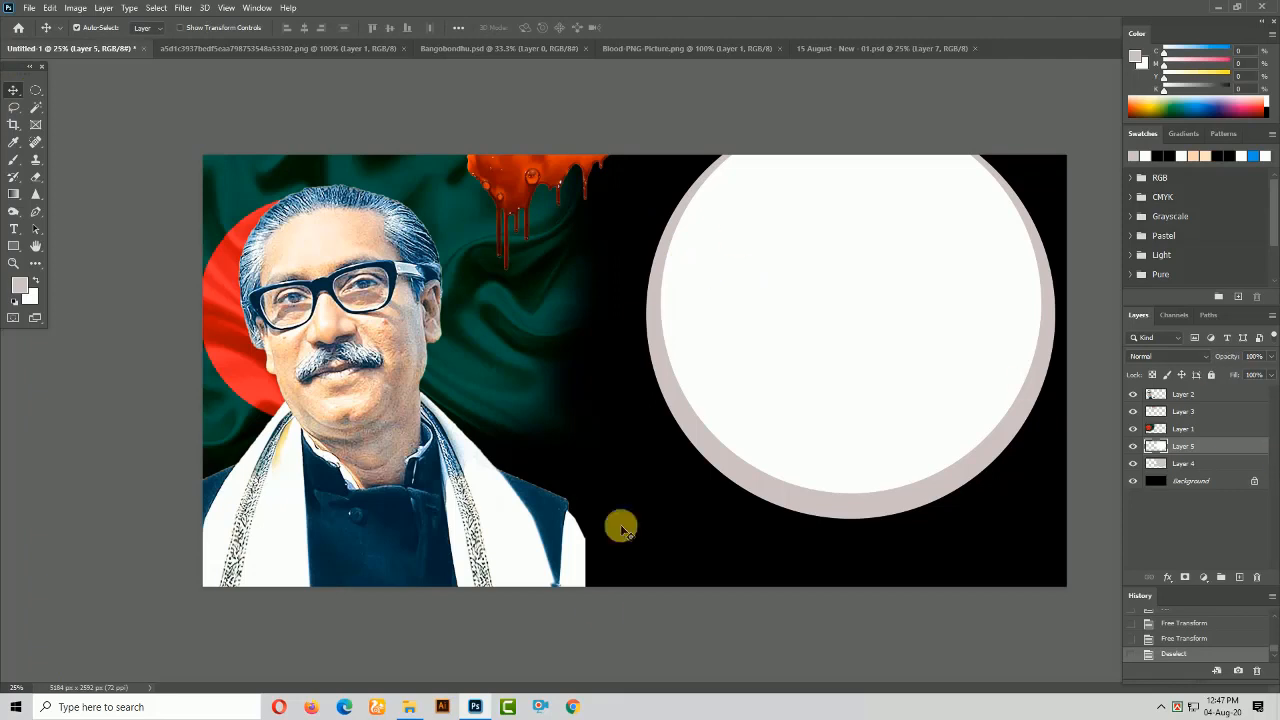
# Select the dripping blood layer and scale it up to about 116.75% from its upper-left corner
pyautogui.rightClick(537, 173)
pyautogui.click(552, 178)
pyautogui.hotkey('ctrl', 't')
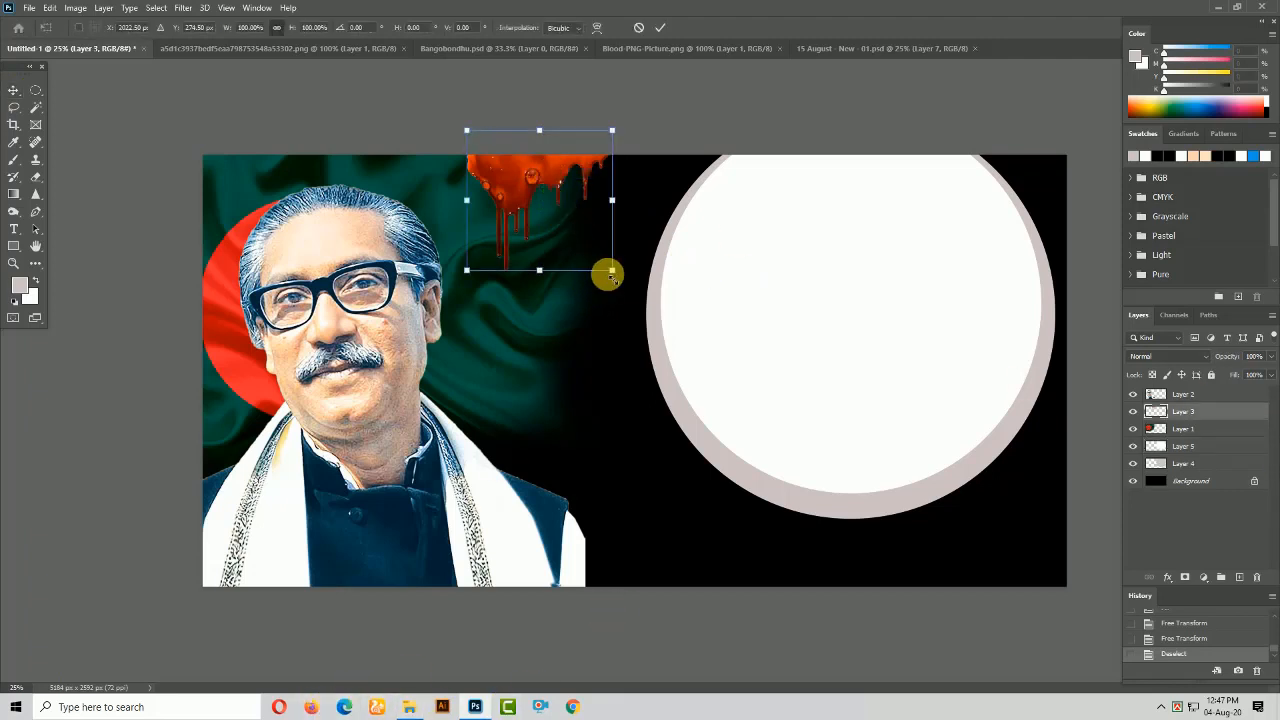
pyautogui.moveTo(617, 277); pyautogui.dragTo(641, 300)
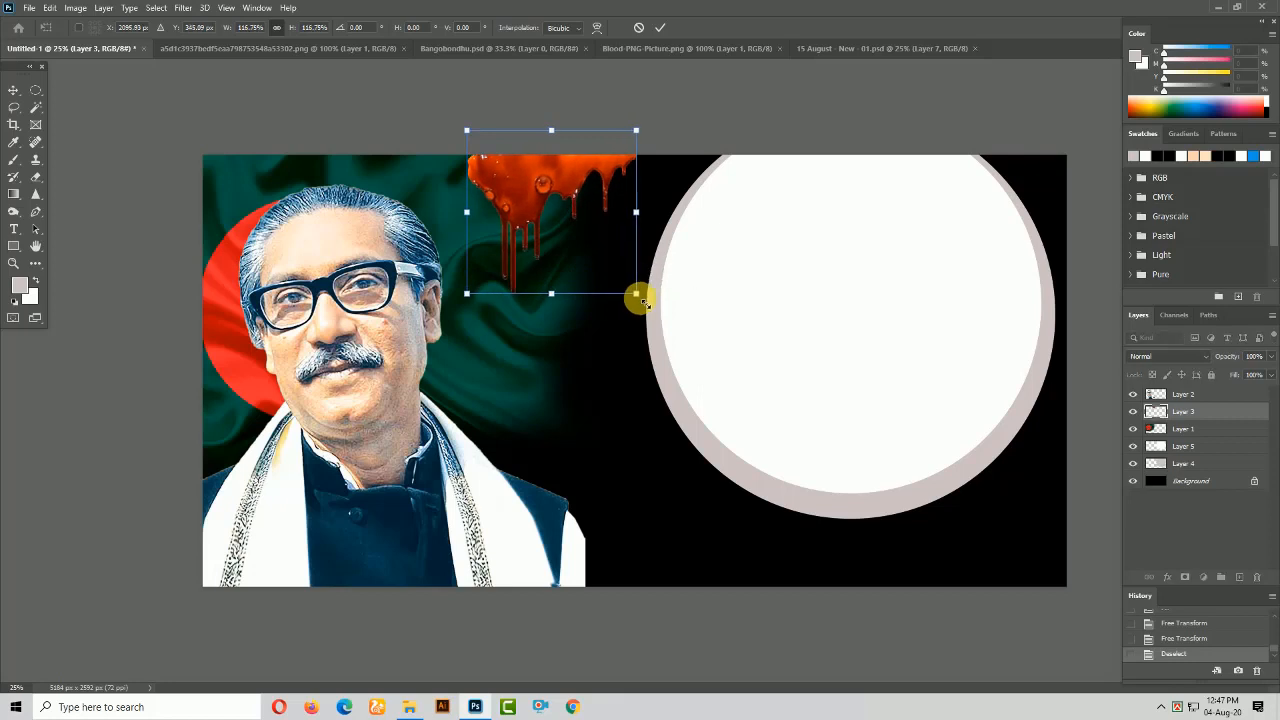
pyautogui.press('Return')
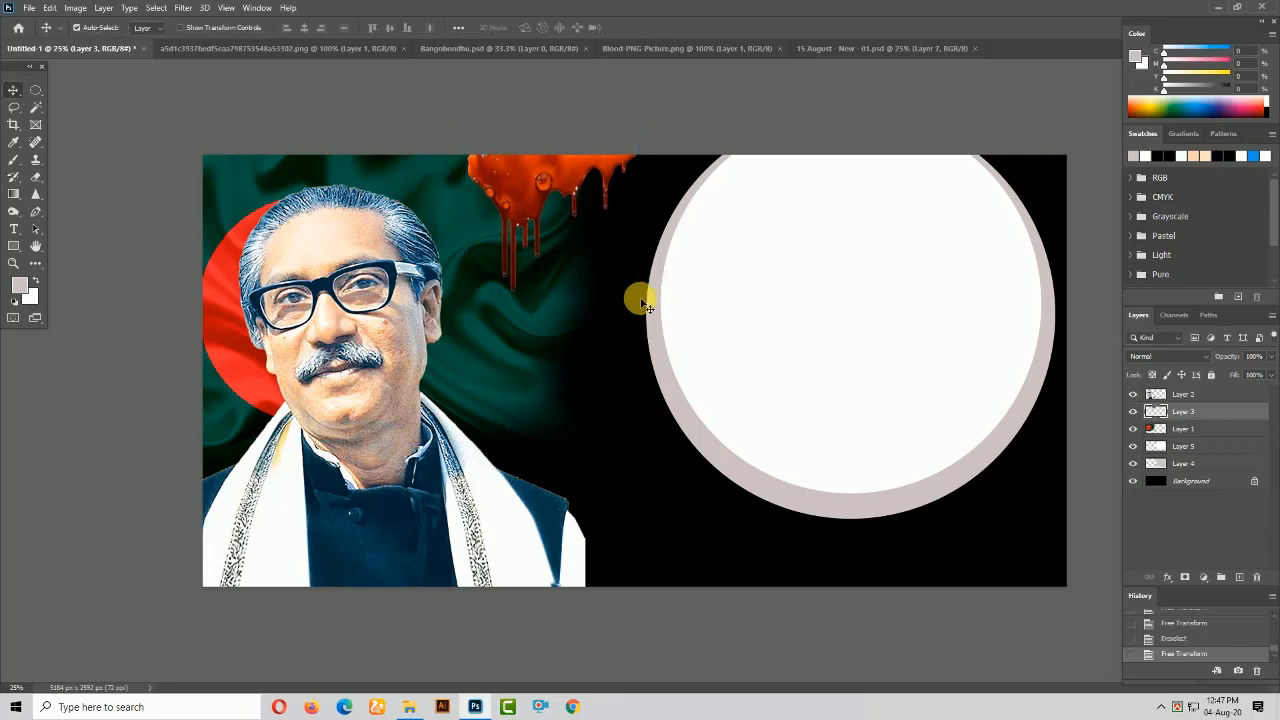
# Open the blood-splatter-icon-clipart image from the Banner folder and copy it into the banner beside the dripping blood at the top
pyautogui.click(410, 707)
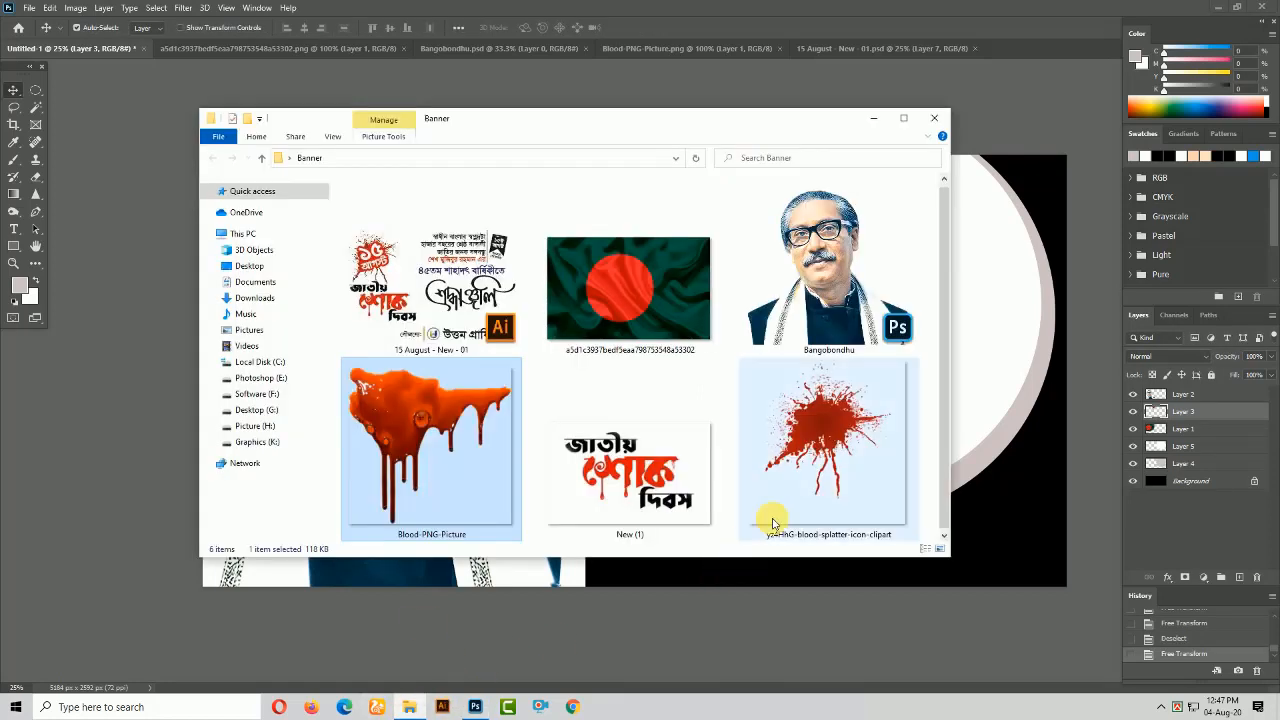
pyautogui.moveTo(819, 440); pyautogui.dragTo(878, 12)
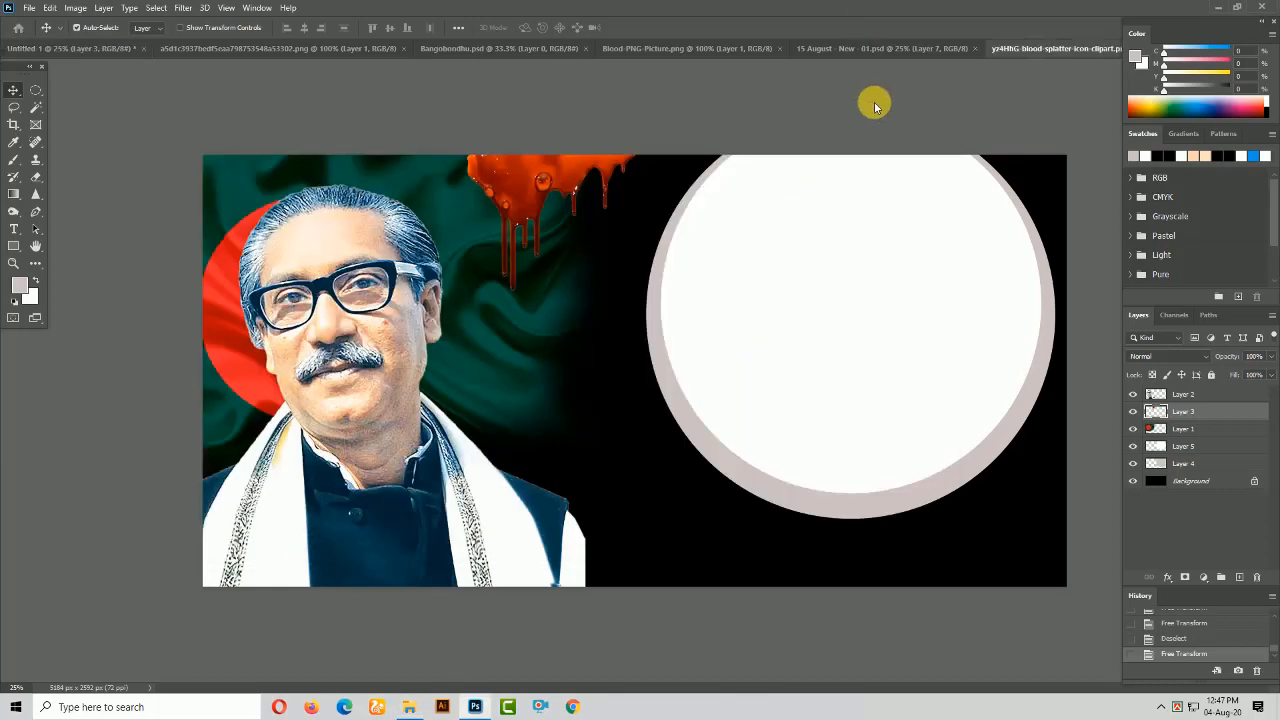
pyautogui.moveTo(651, 303); pyautogui.dragTo(600, 197)
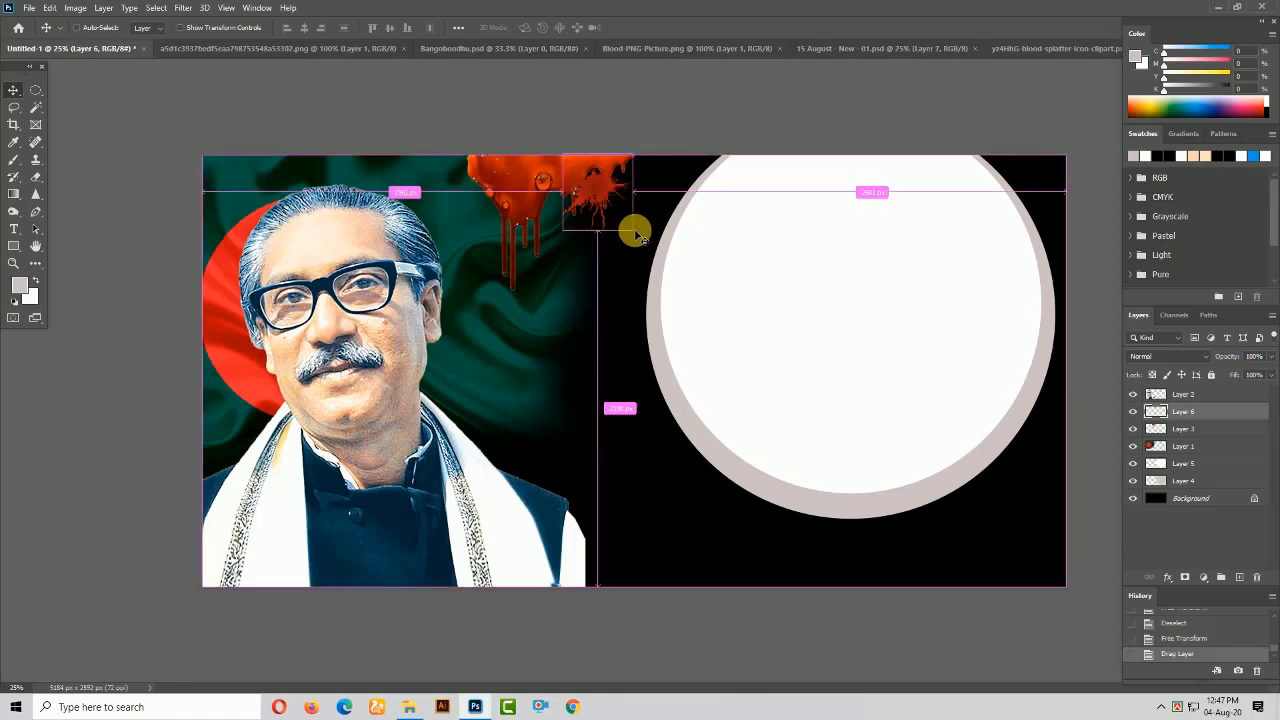
# Scale the blood splatter layer up to about 257.49% and move it against the dripping blood along the banner's upper edge
pyautogui.hotkey('ctrl', 't')
pyautogui.moveTo(632, 155); pyautogui.dragTo(706, 69)
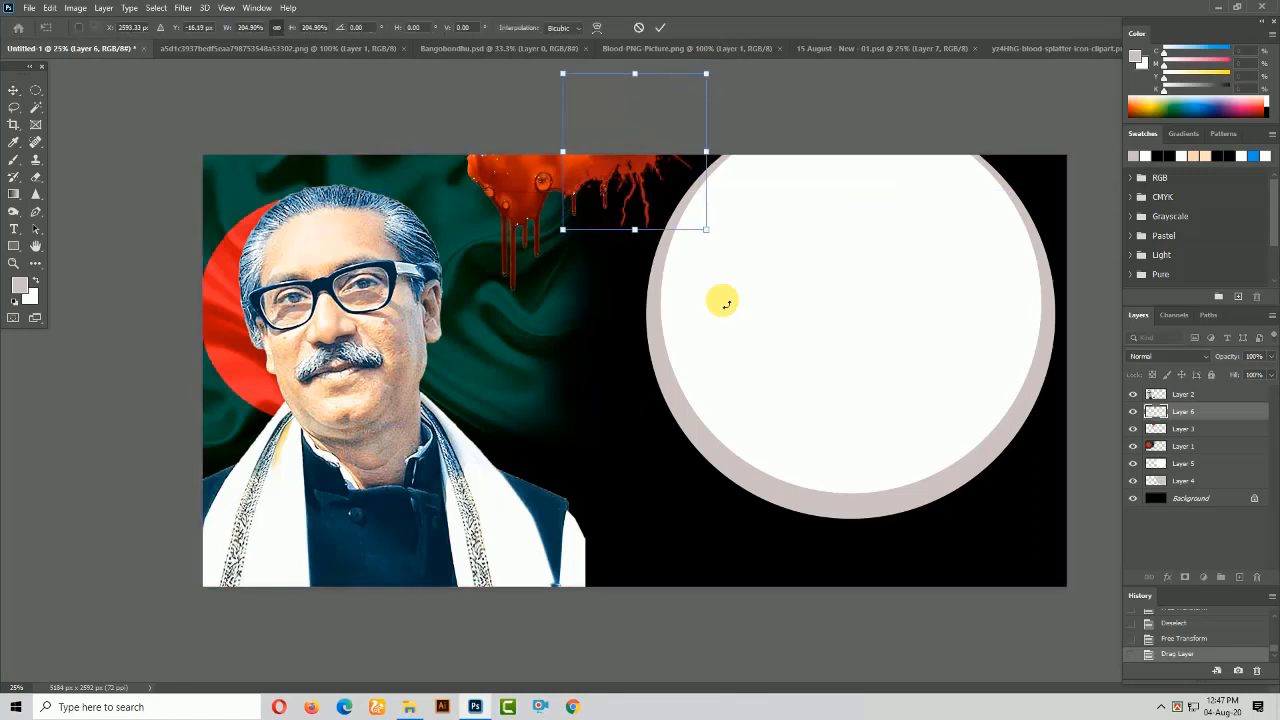
pyautogui.moveTo(706, 229); pyautogui.dragTo(726, 289)
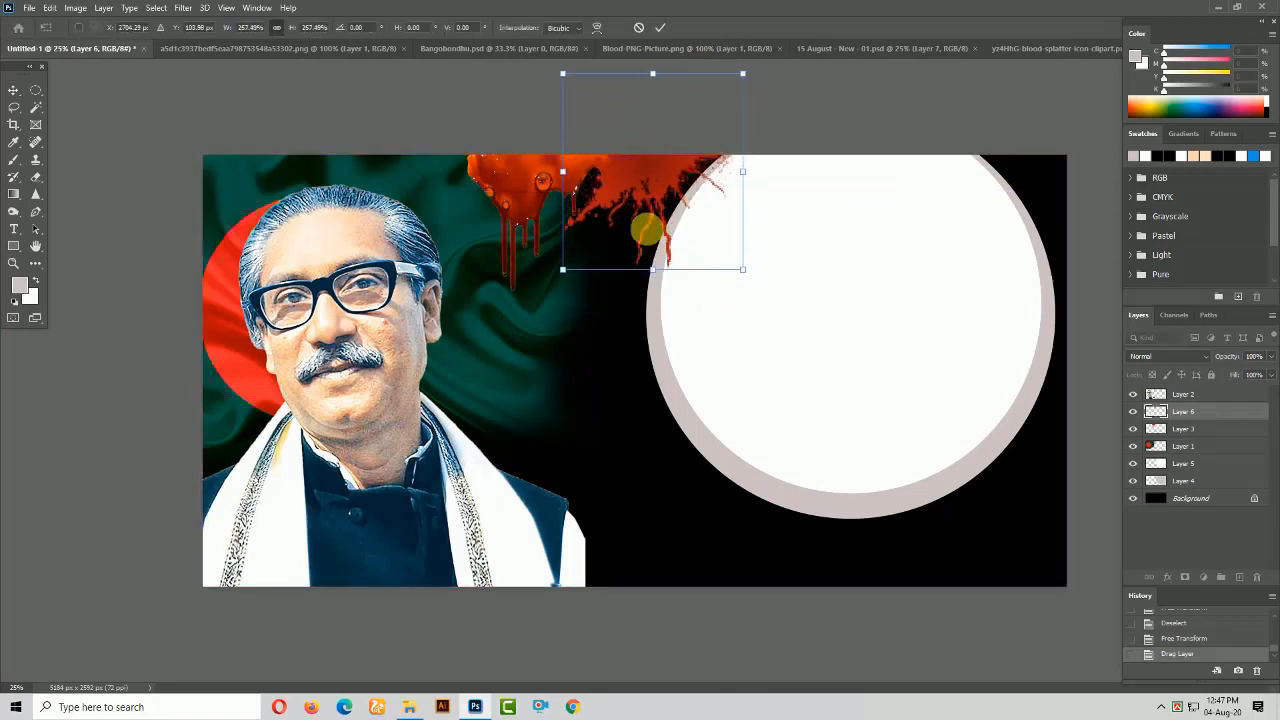
pyautogui.moveTo(649, 223); pyautogui.dragTo(618, 192)
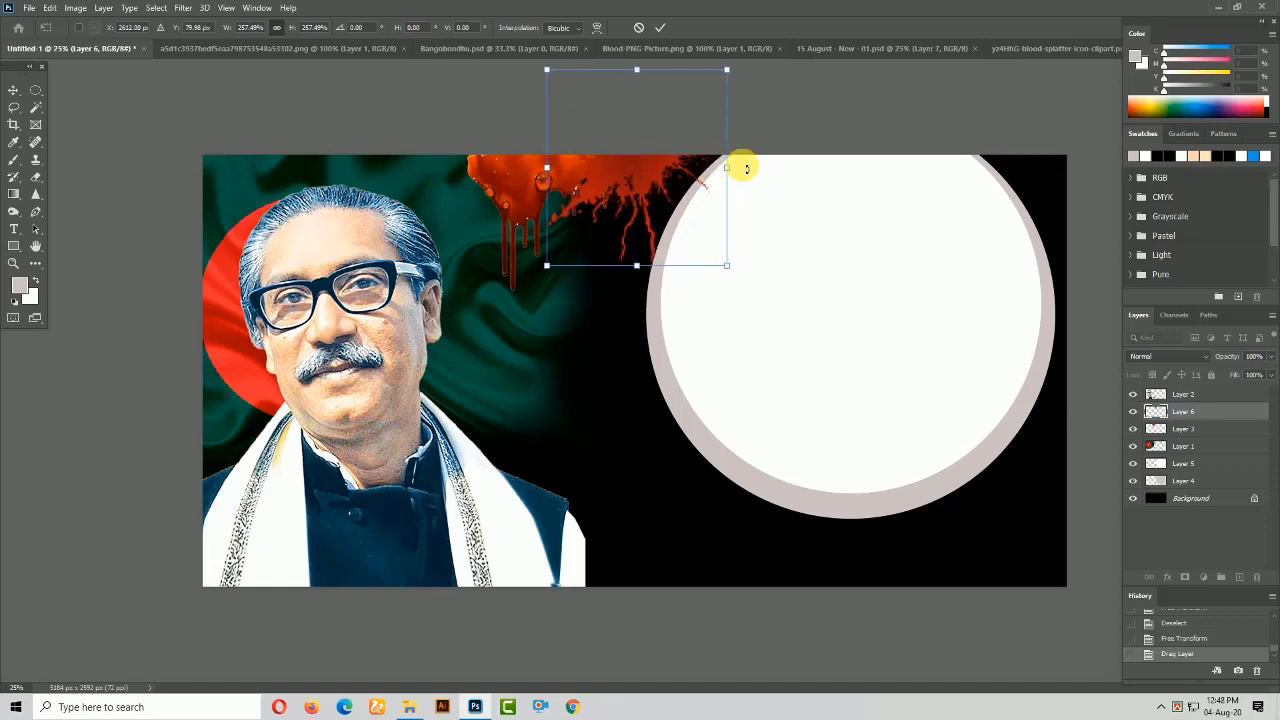
pyautogui.press('Return')
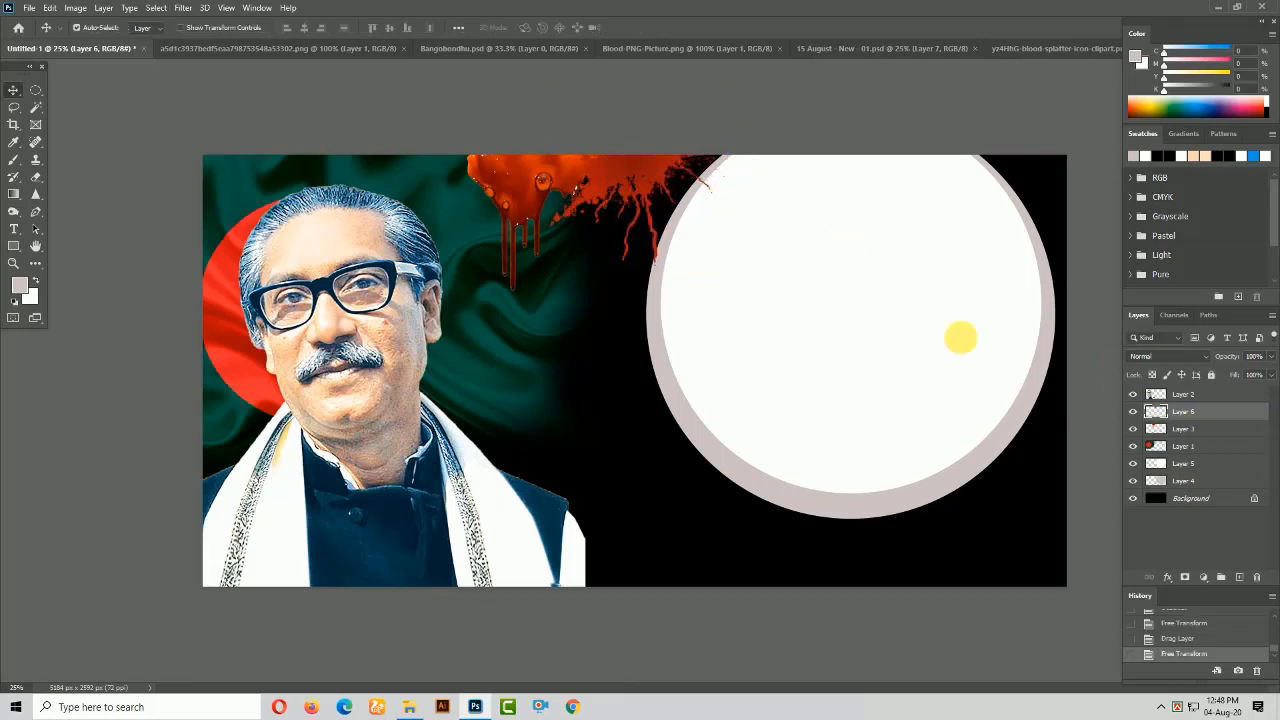
# Send the blood splatter layer backward in the stack and place it between the white circle and the grey circle
pyautogui.hotkey('ctrl', '[')
pyautogui.hotkey('ctrl', '[')
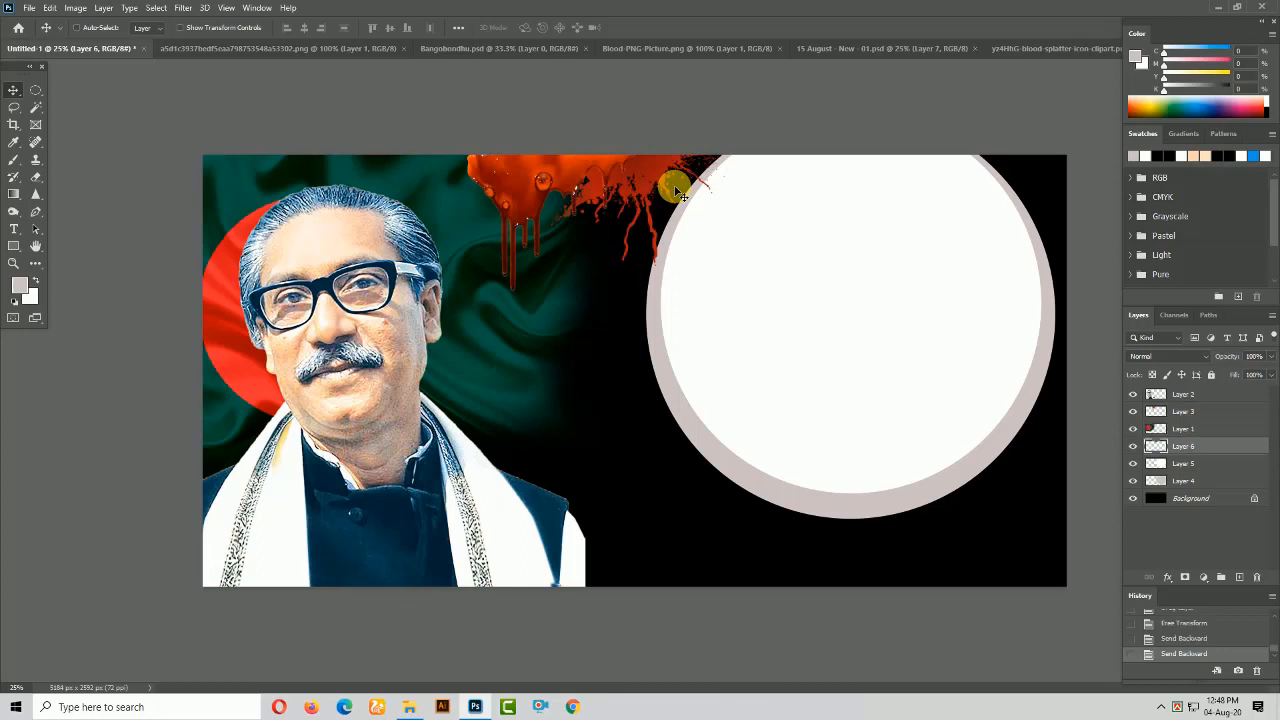
pyautogui.hotkey('ctrl', '[')
pyautogui.hotkey('ctrl', '[')
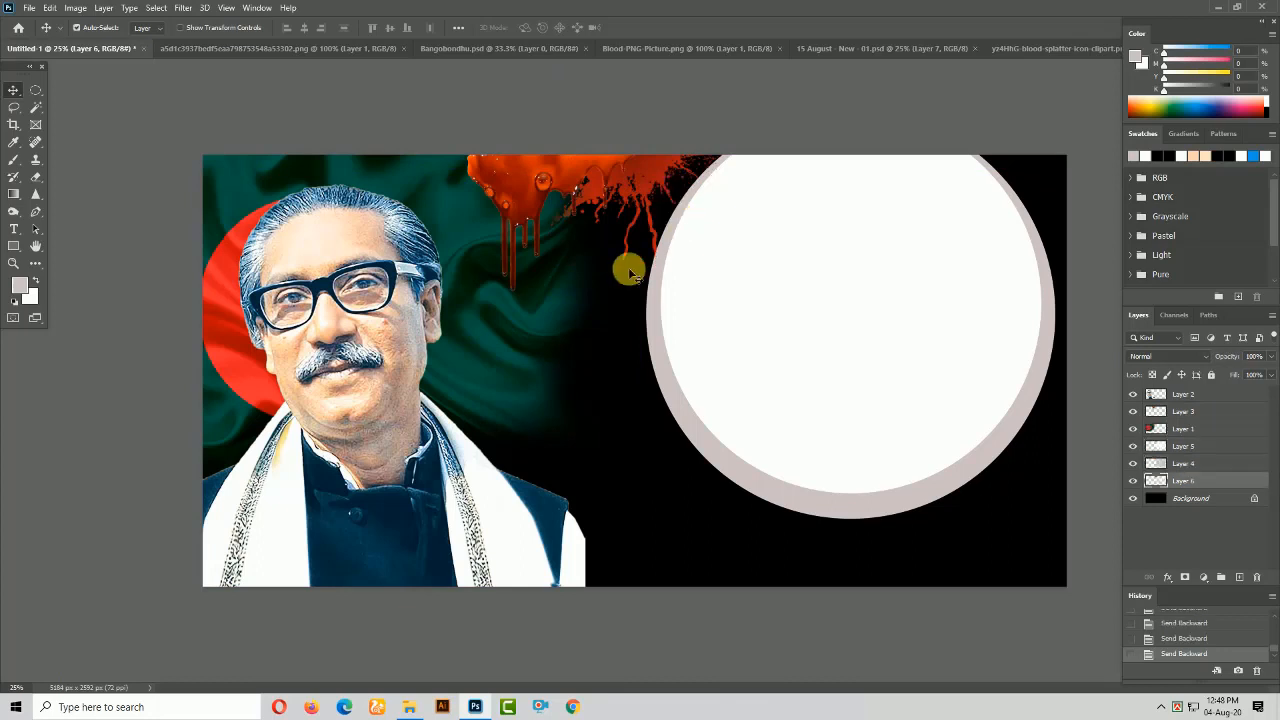
pyautogui.hotkey('ctrl', ']')
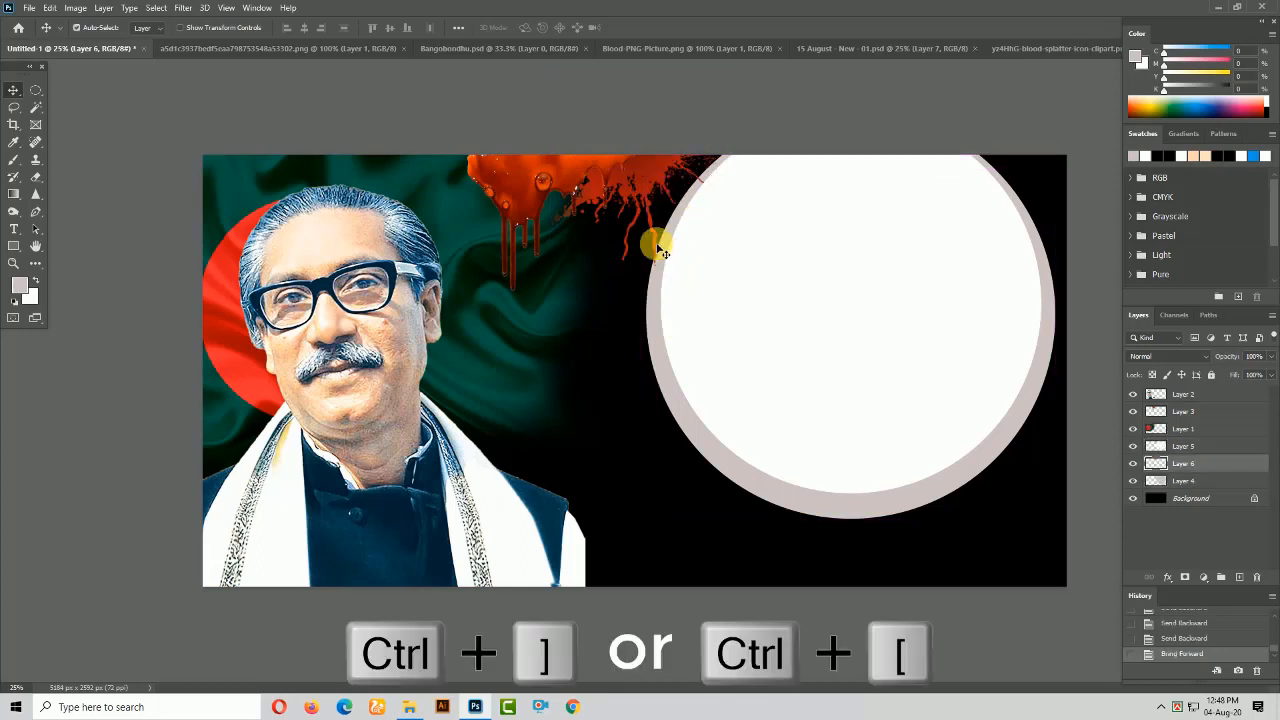
# Try sending the dripping blood layer one level back behind the flag, and restore its stacking order
pyautogui.rightClick(532, 174)
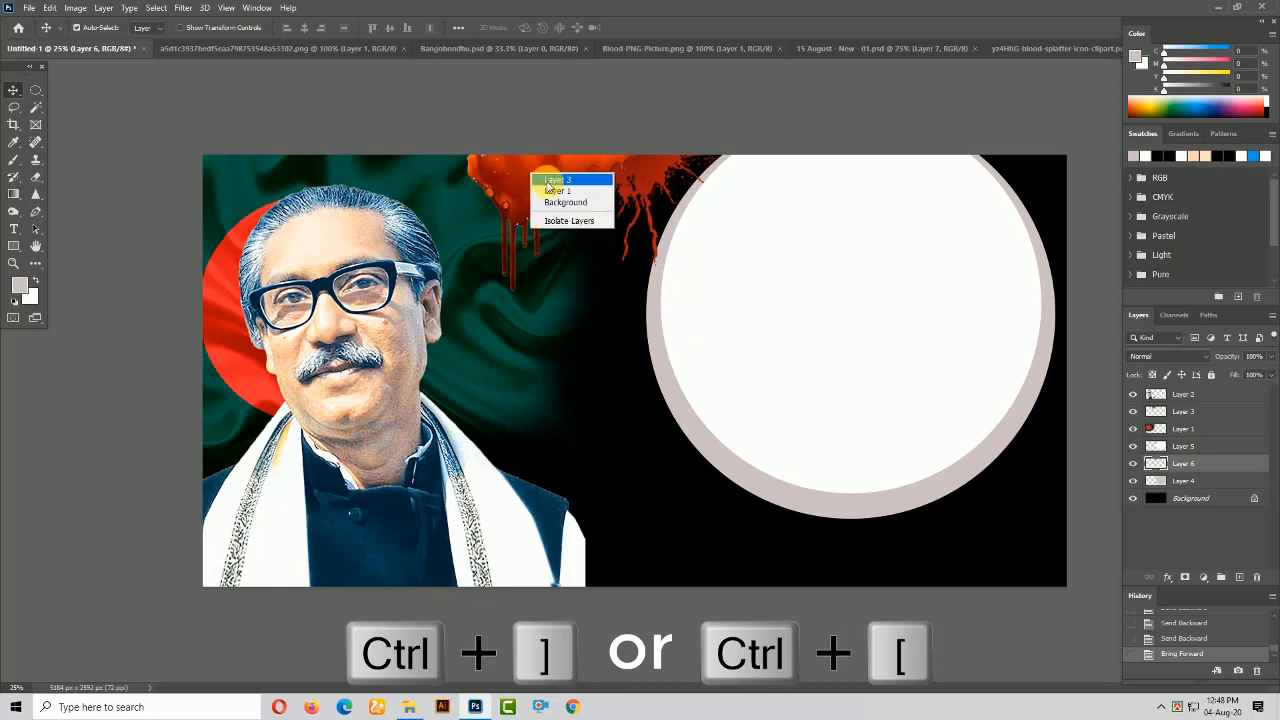
pyautogui.click(550, 180)
pyautogui.hotkey('ctrl', '[')
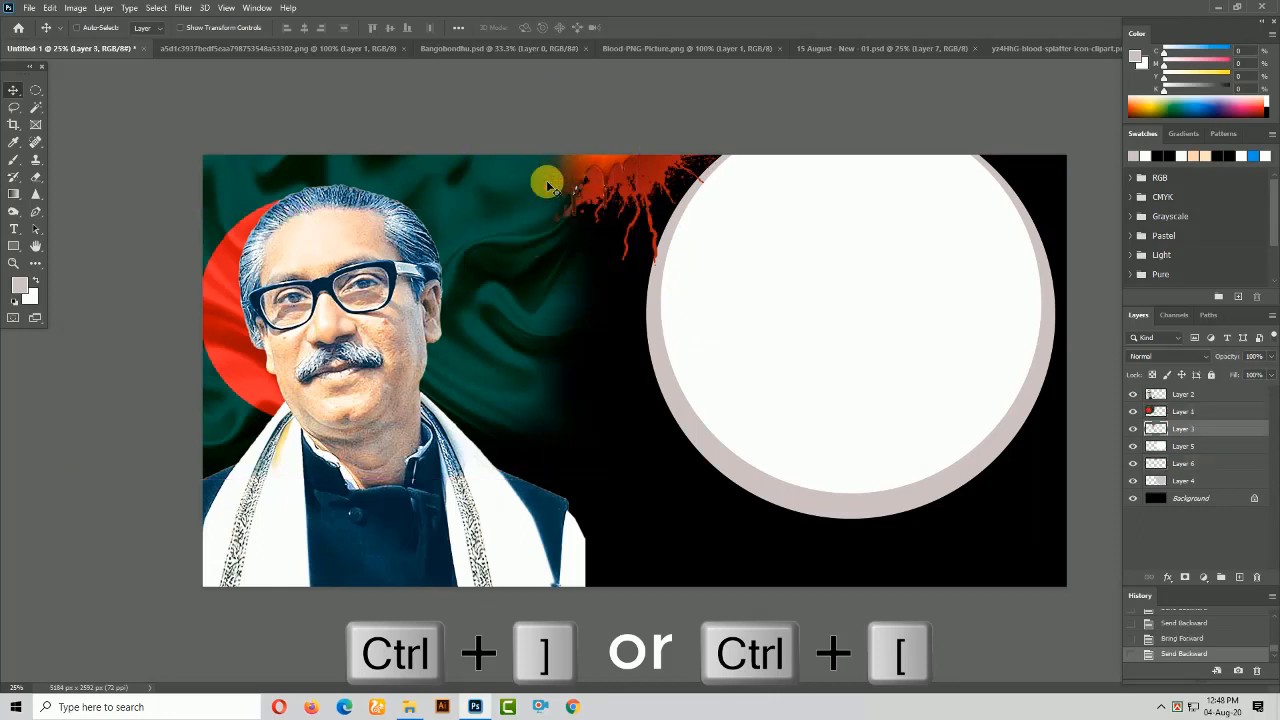
pyautogui.hotkey('ctrl', ']')
# Bring the blood splatter layer forward above the portrait, and bring both circle layers to the front of the stack
pyautogui.rightClick(642, 183)
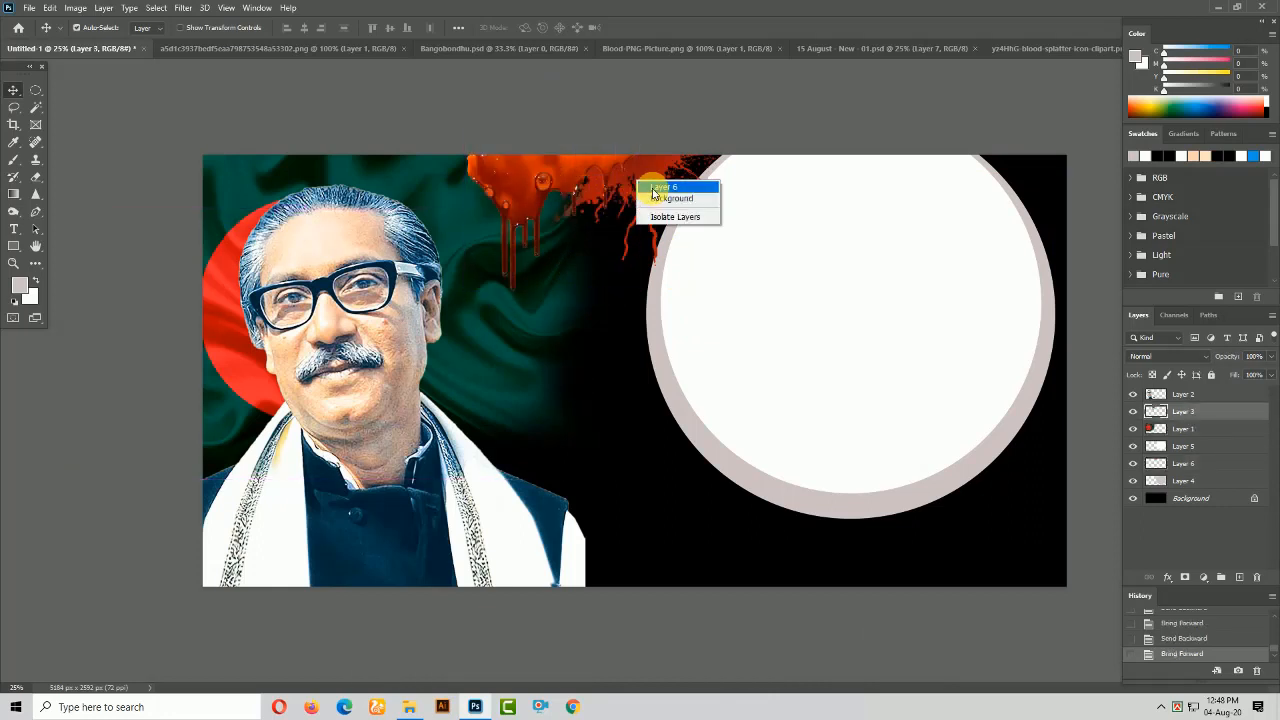
pyautogui.click(656, 187)
pyautogui.hotkey('ctrl', ']')
pyautogui.hotkey('ctrl', ']')
pyautogui.hotkey('ctrl', ']')
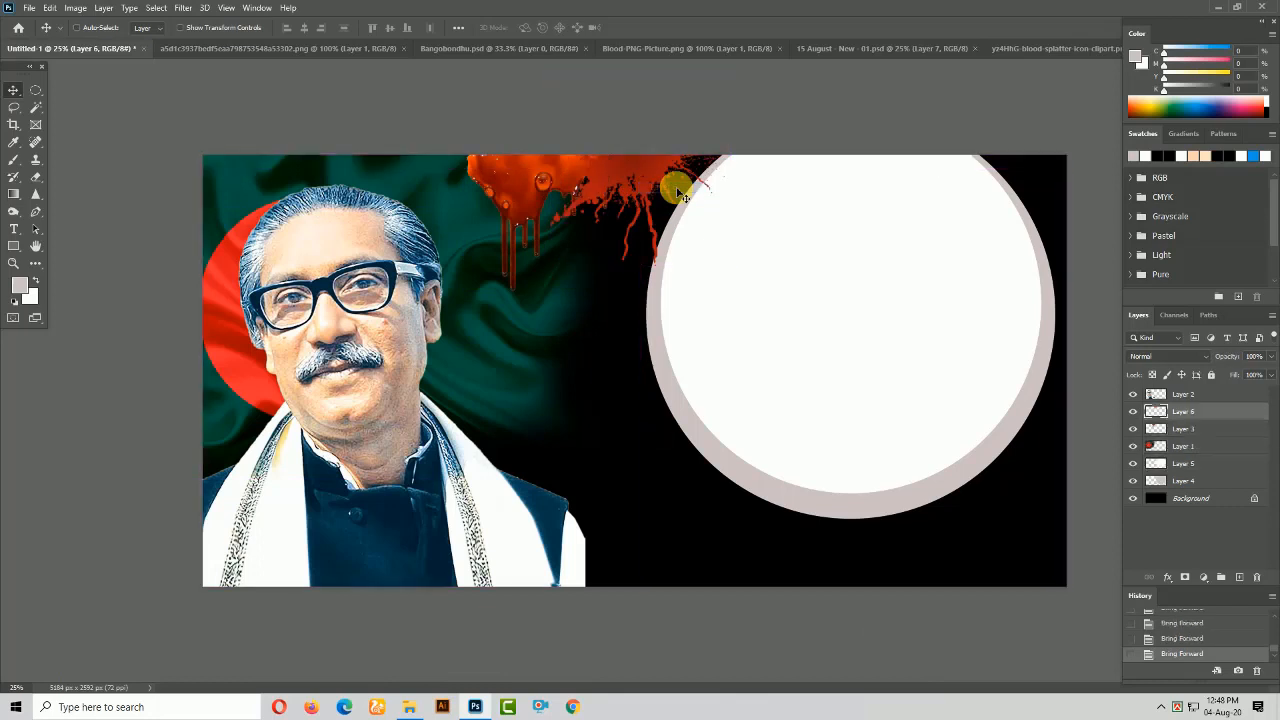
pyautogui.hotkey('ctrl', ']')
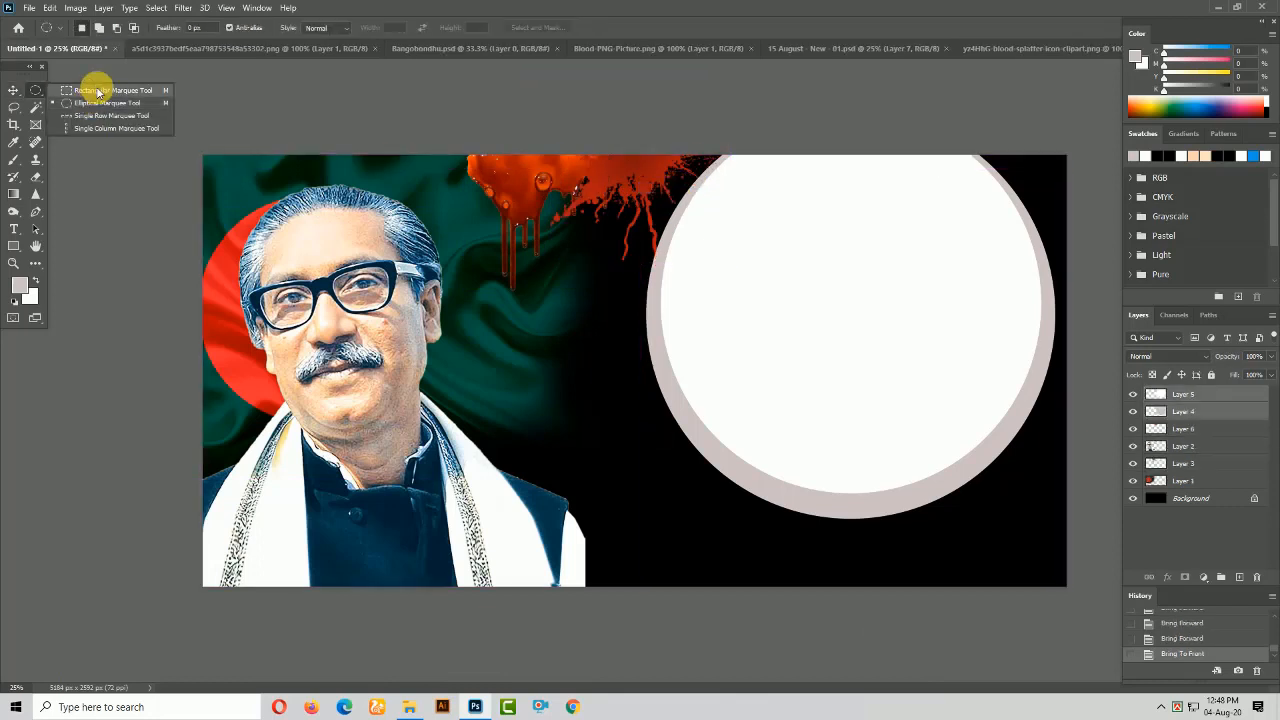
# Select a wide rectangular strip below the circle and copy that area of the Background to a new layer
pyautogui.click(101, 91)
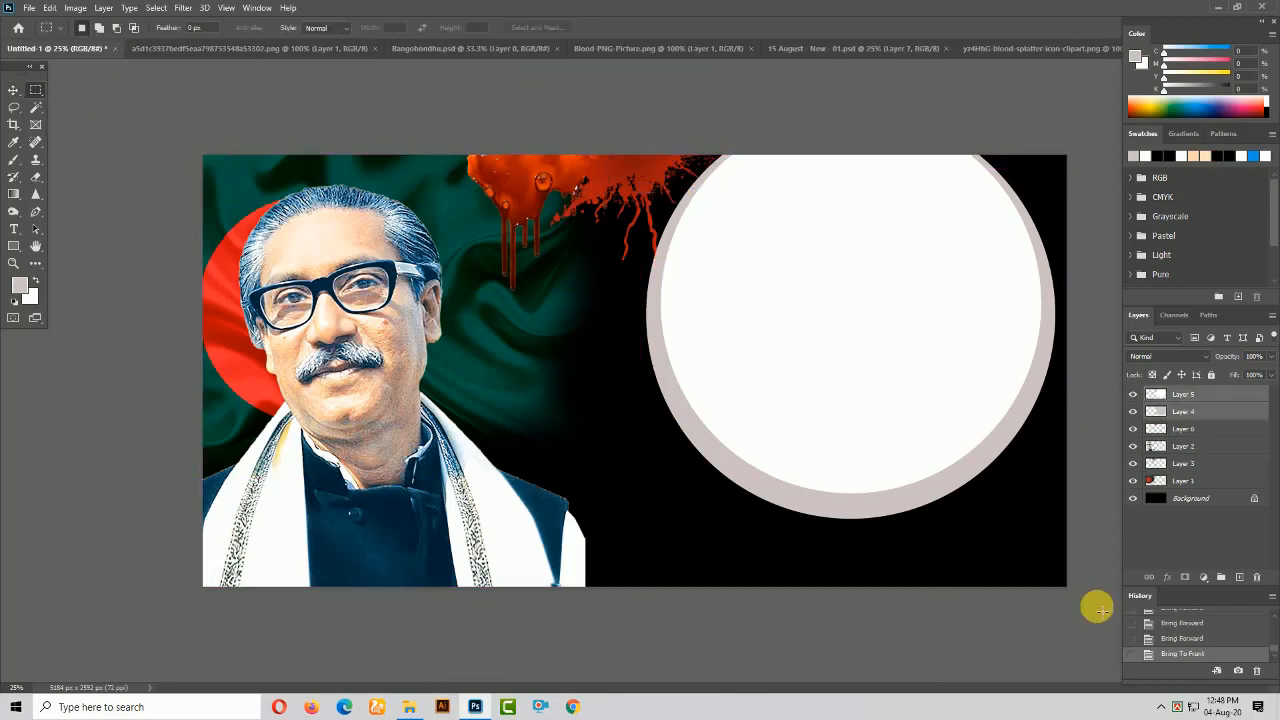
pyautogui.moveTo(1070, 578); pyautogui.dragTo(512, 535)
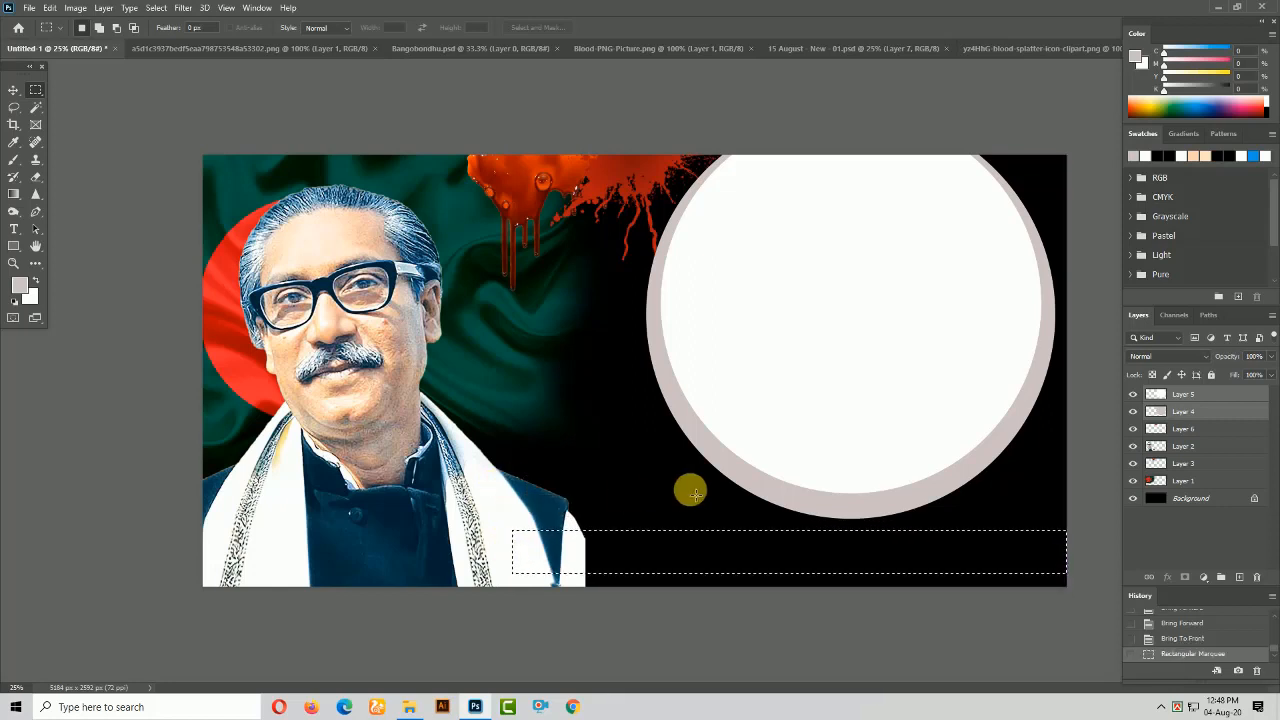
pyautogui.click(1193, 498)
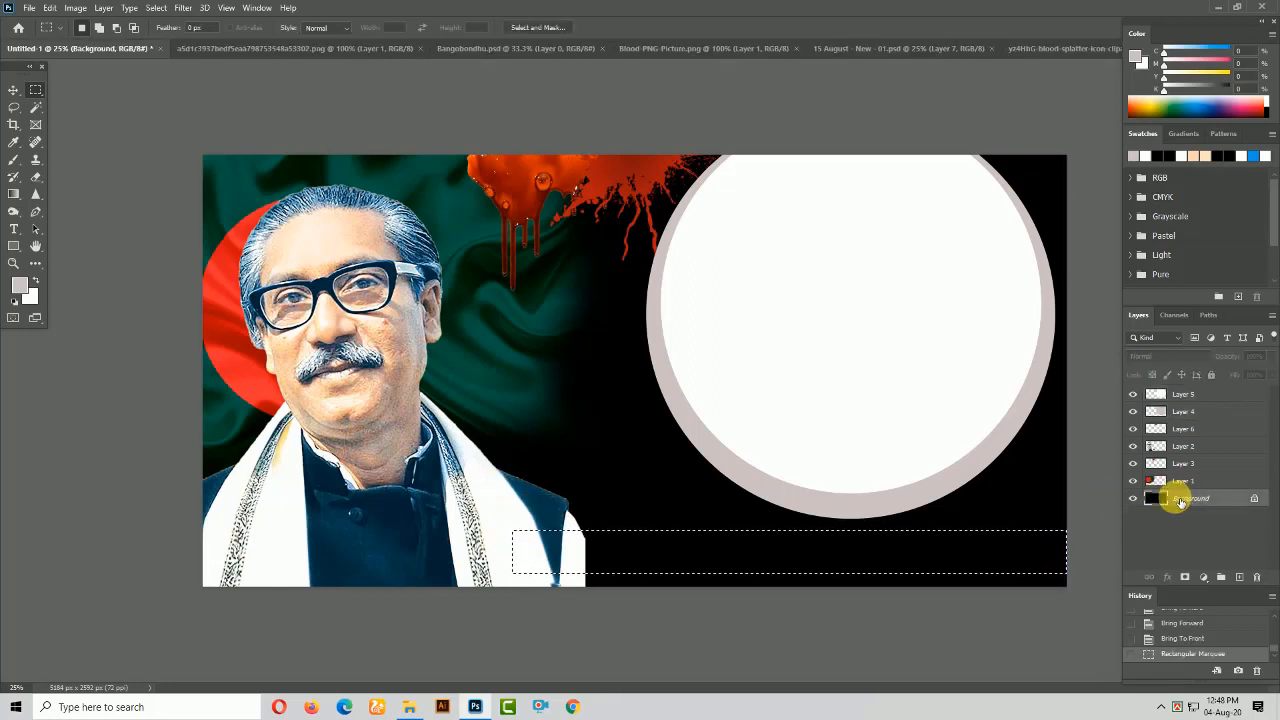
pyautogui.hotkey('ctrl', 'j')
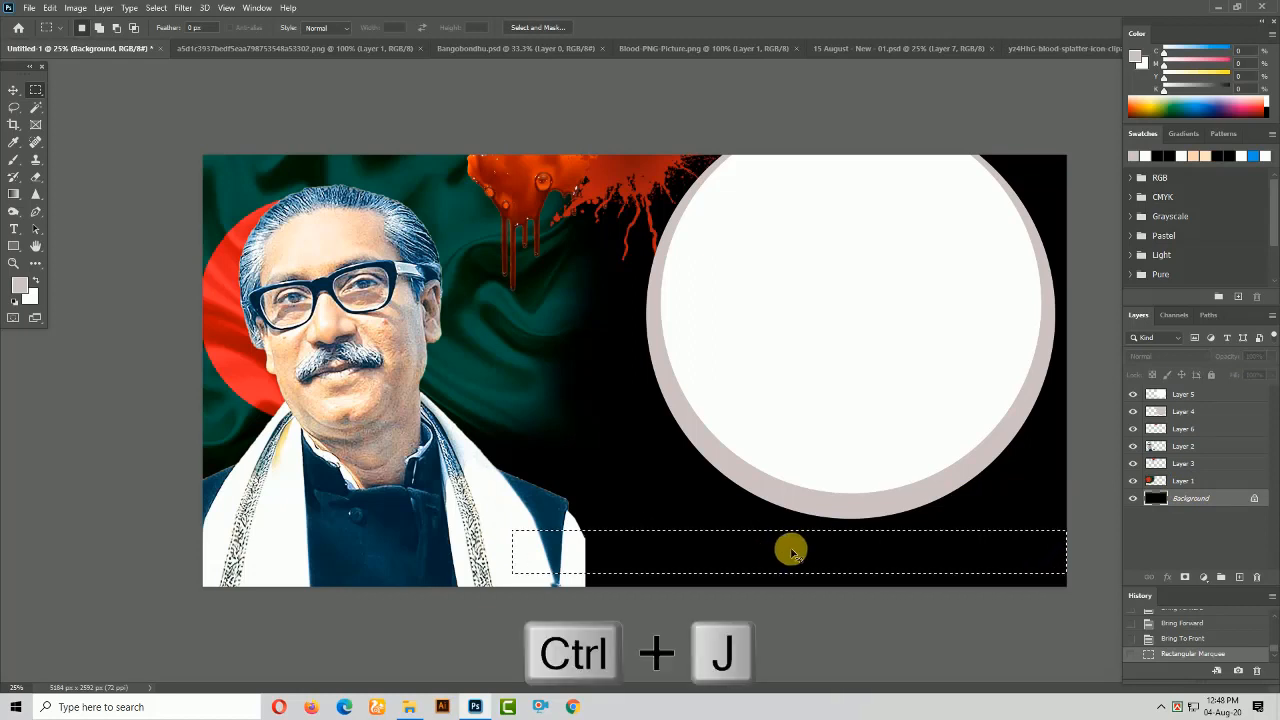
pyautogui.click(13, 89)
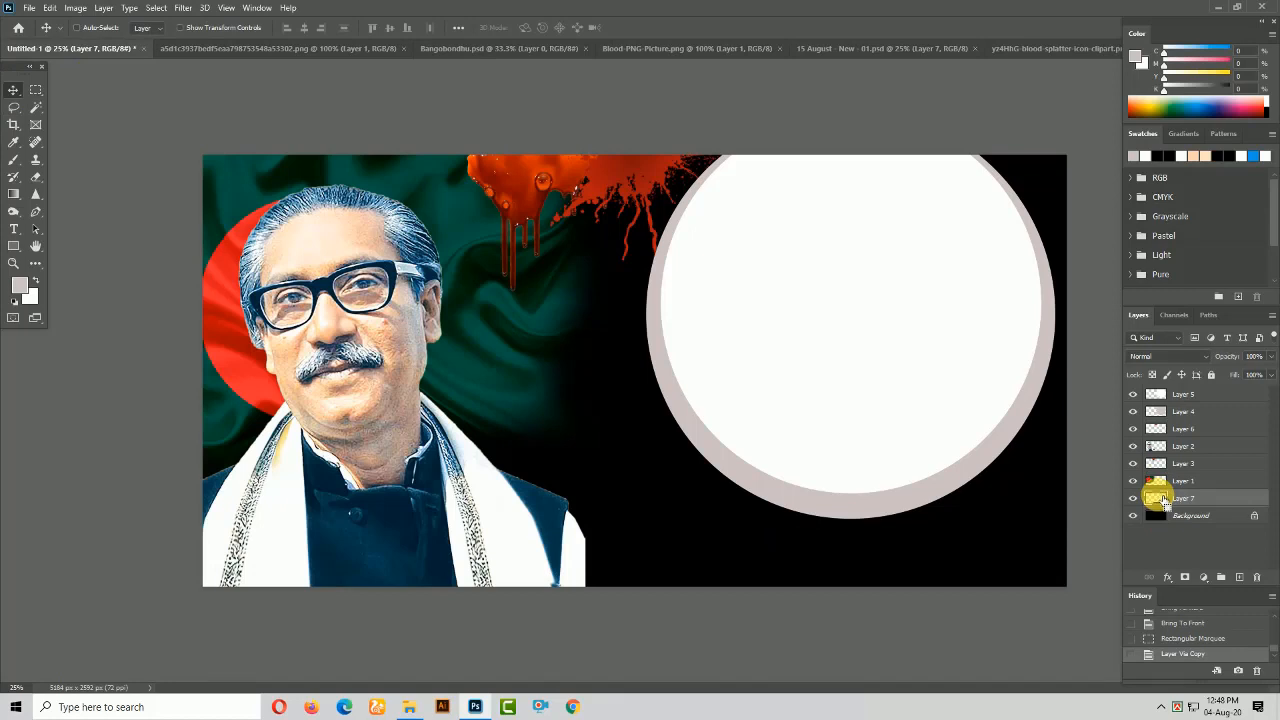
# Load the new strip layer's outline as a selection and fill it with white
pyautogui.keyDown('ctrl'); pyautogui.click(1158, 498); pyautogui.keyUp('ctrl')
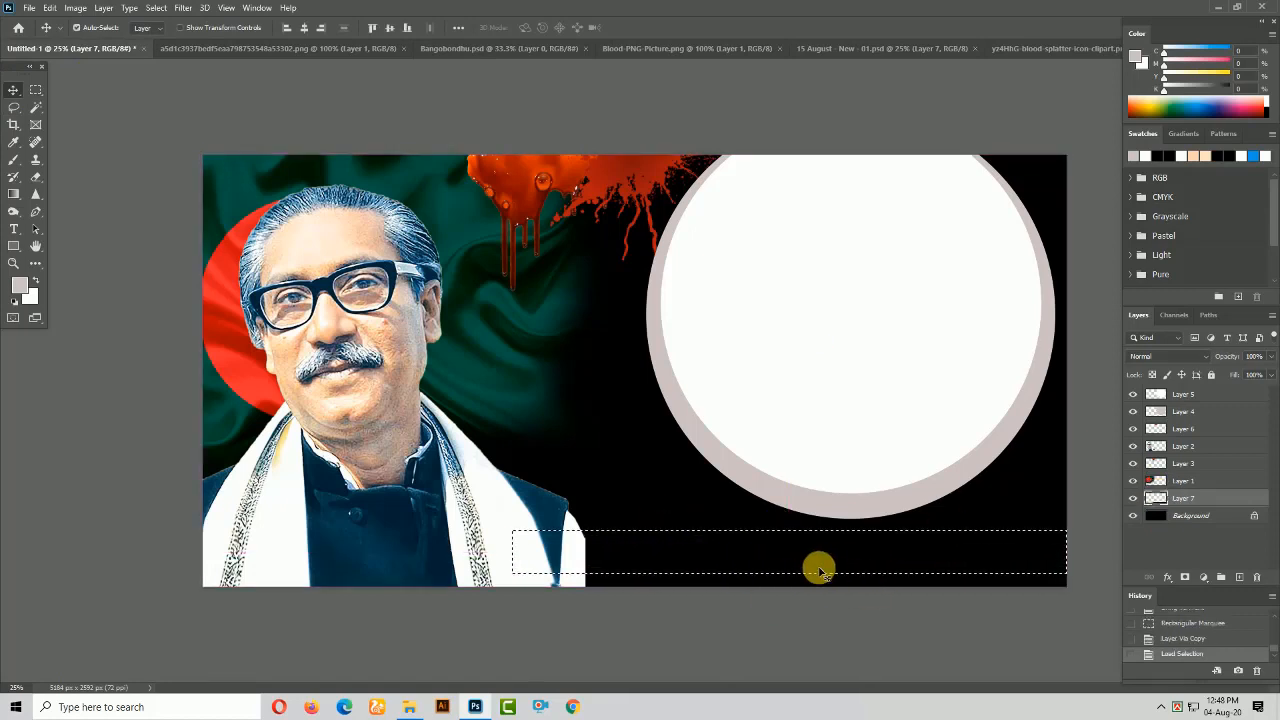
pyautogui.hotkey('ctrl', 'Delete')
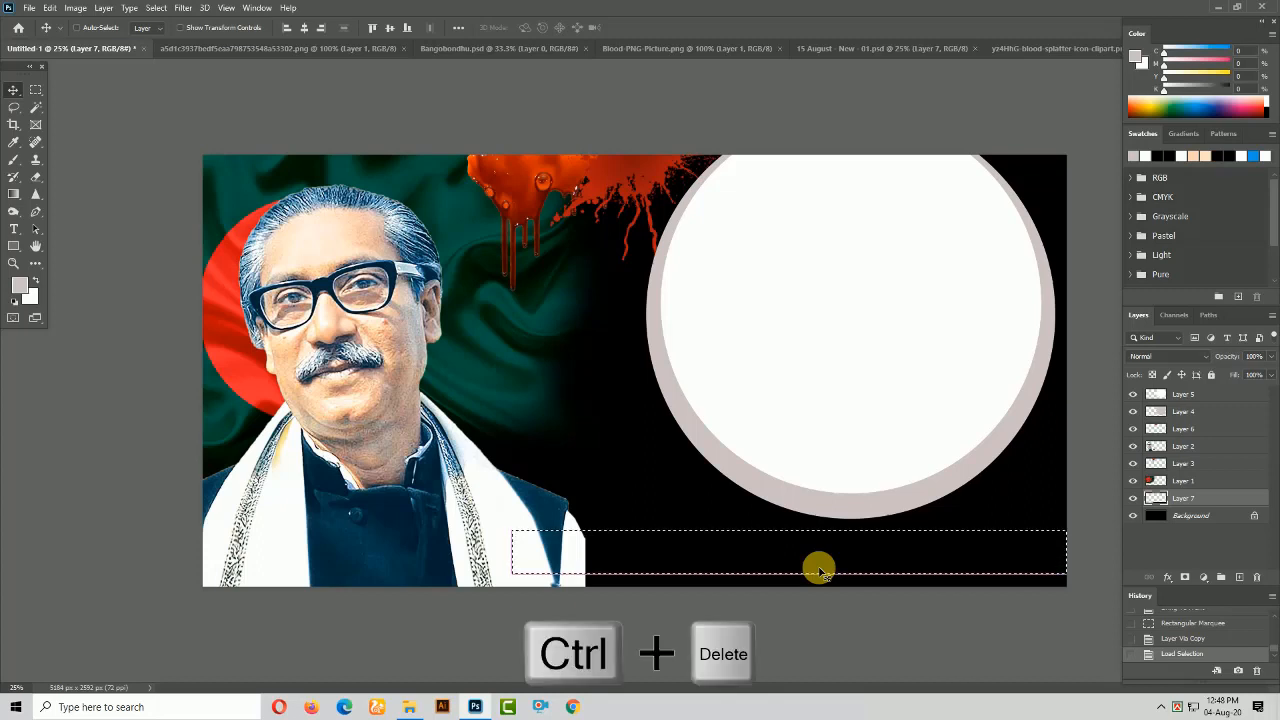
pyautogui.click(37, 92)
pyautogui.click(108, 100)
pyautogui.click(15, 92)
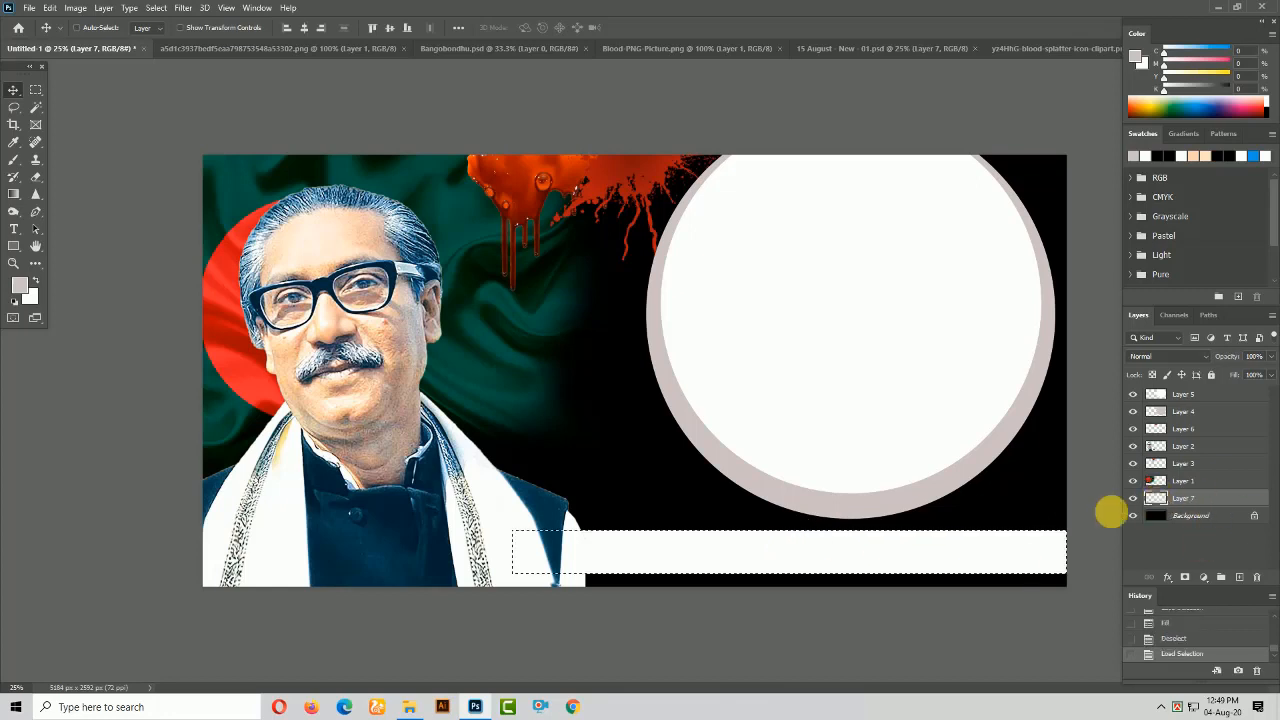
# Set up a grey-to-transparent gradient by changing the first colour stop to K 50%
pyautogui.click(14, 194)
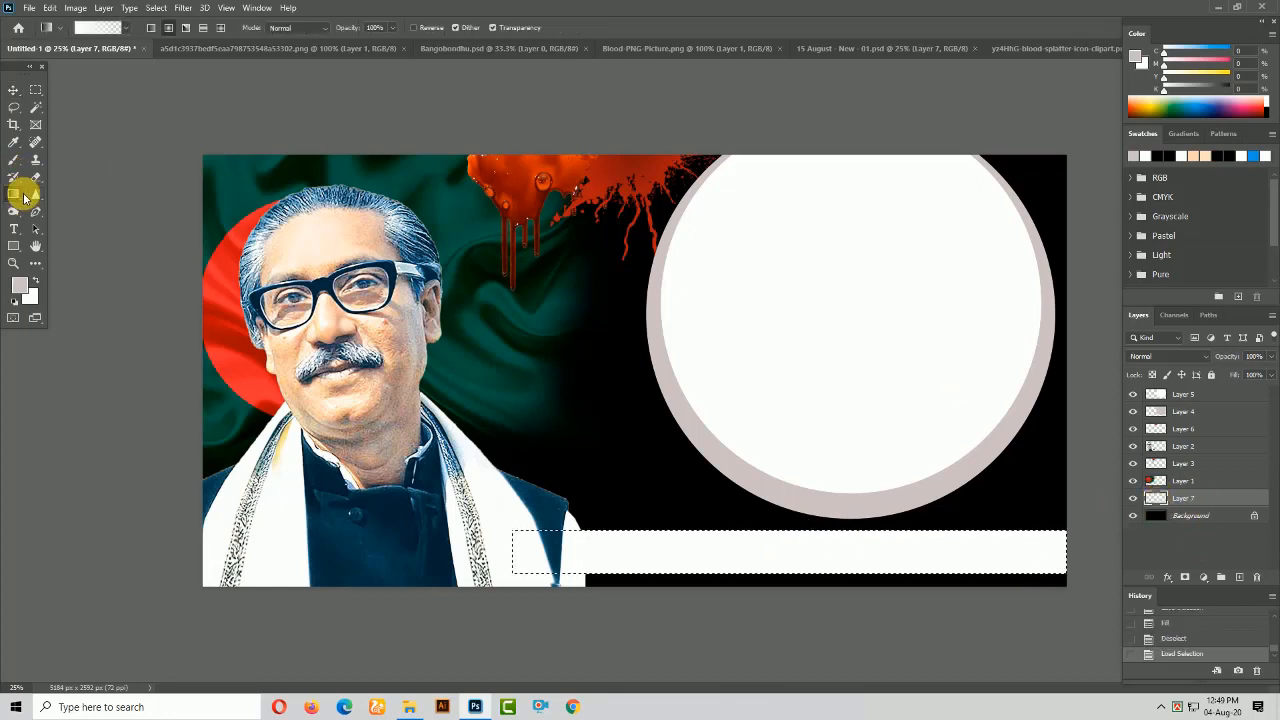
pyautogui.click(96, 28)
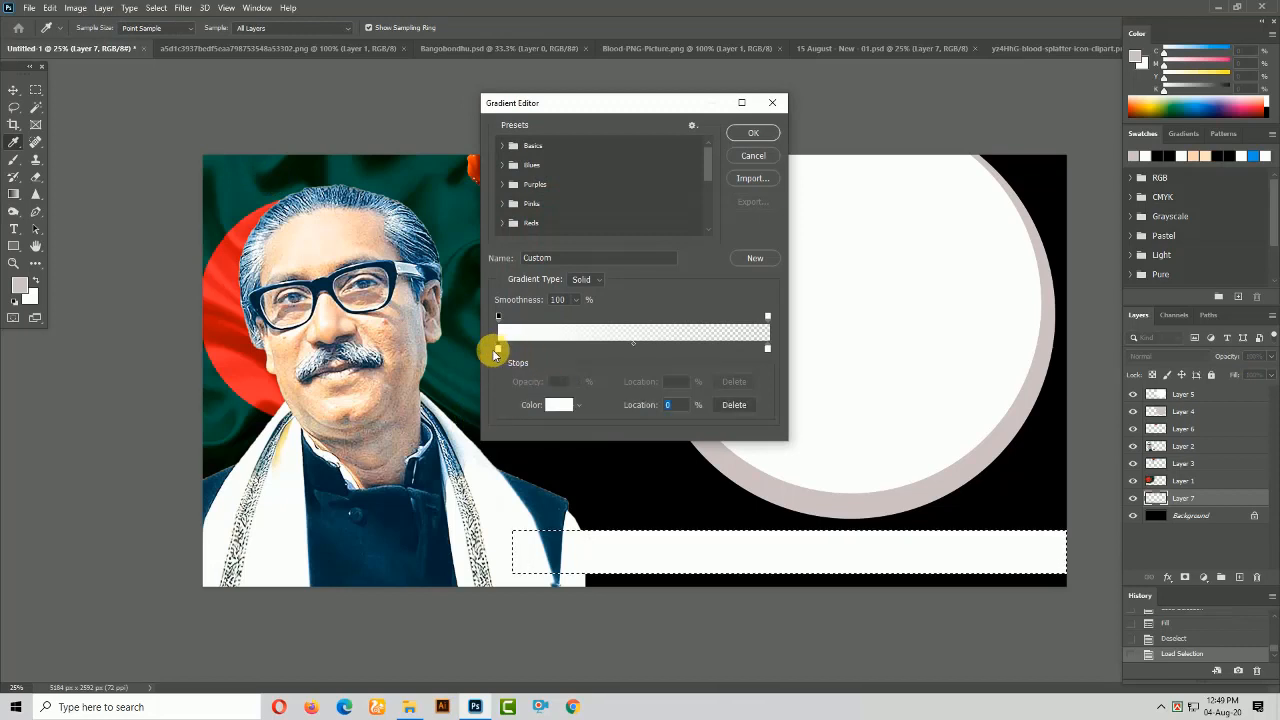
pyautogui.click(555, 403)
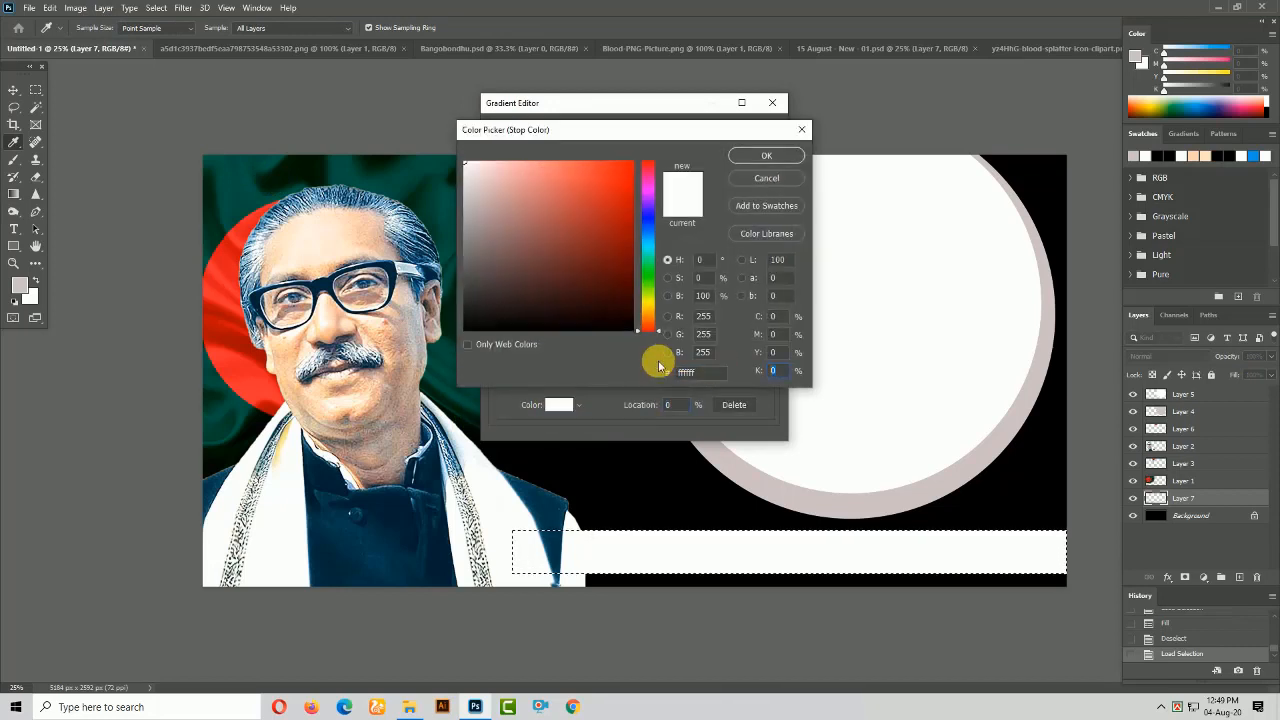
pyautogui.write('50')
pyautogui.press('Return')
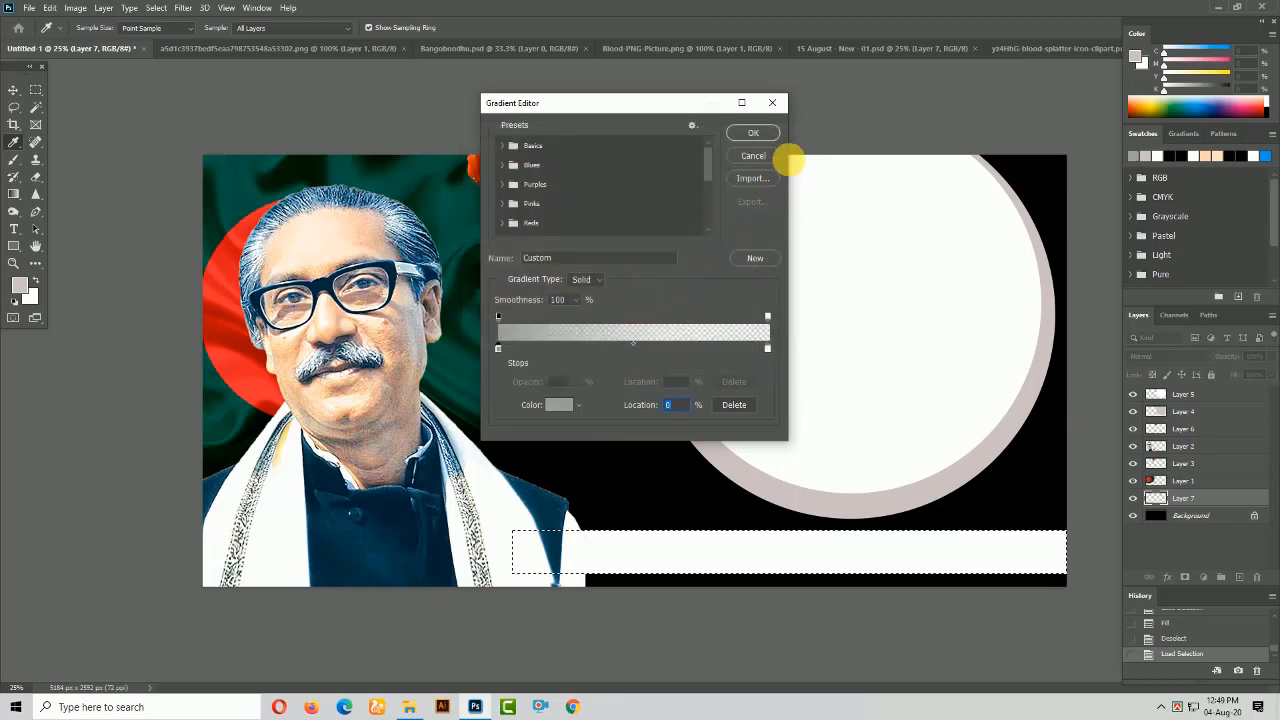
pyautogui.click(753, 133)
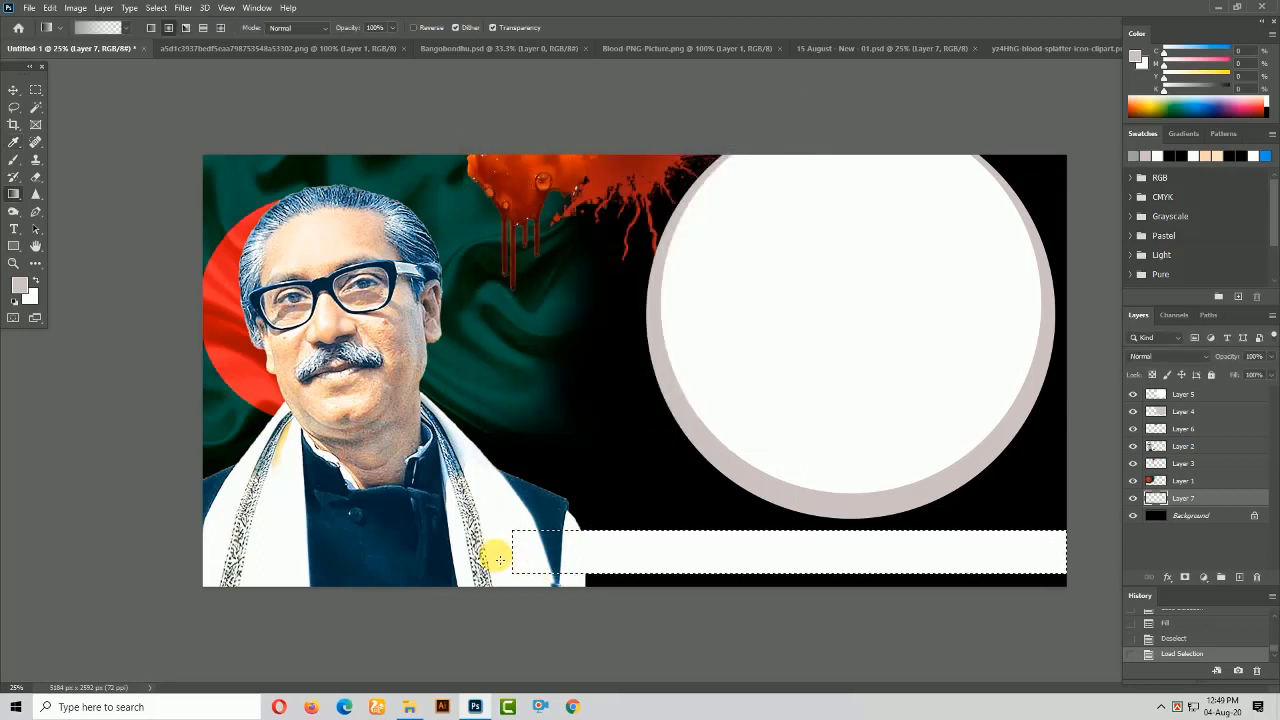
# Apply the grey gradient across the white strip, starting at its portrait end, and clear the selection
pyautogui.moveTo(487, 550); pyautogui.dragTo(980, 557)
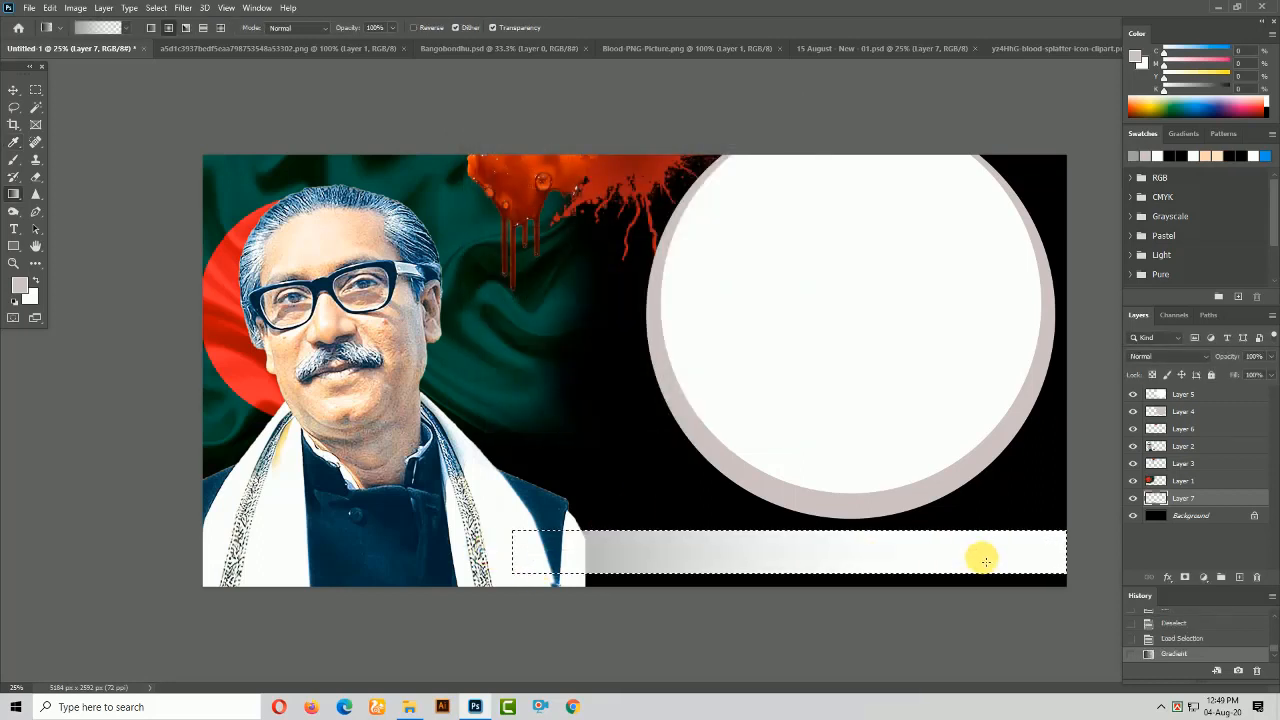
pyautogui.press('v')
pyautogui.click(33, 89)
pyautogui.hotkey('ctrl', 'd')
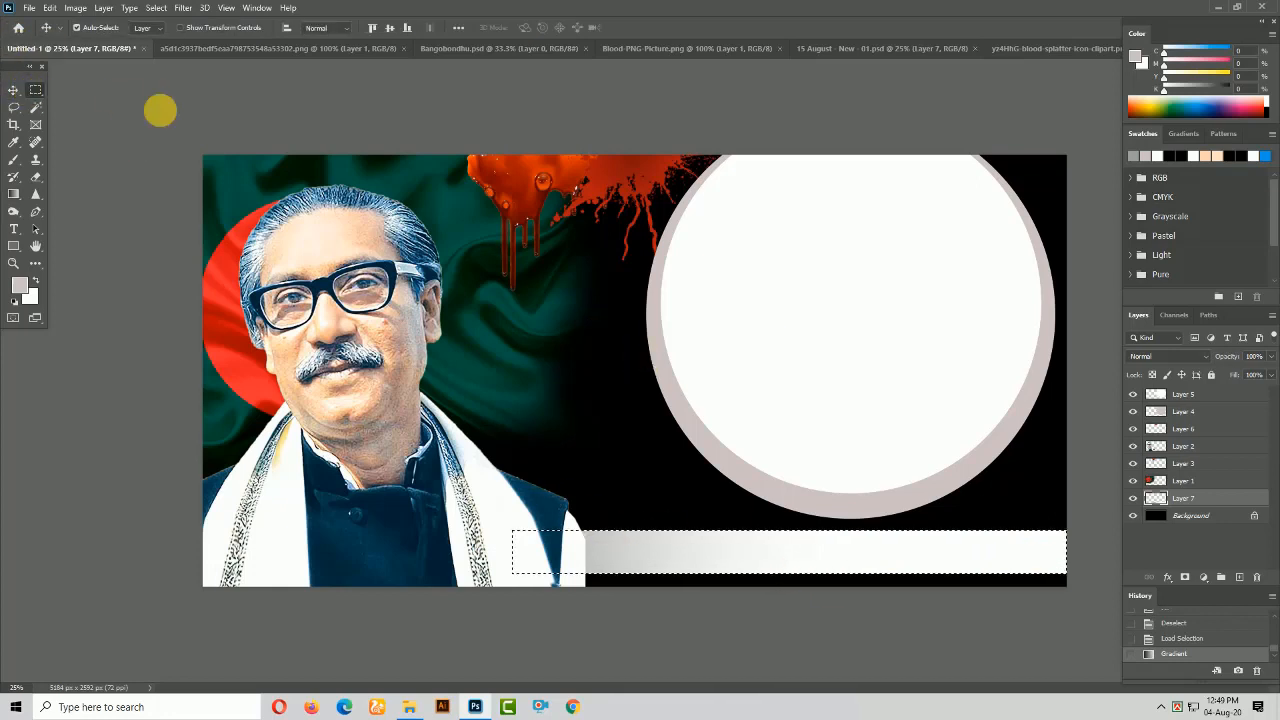
pyautogui.click(15, 91)
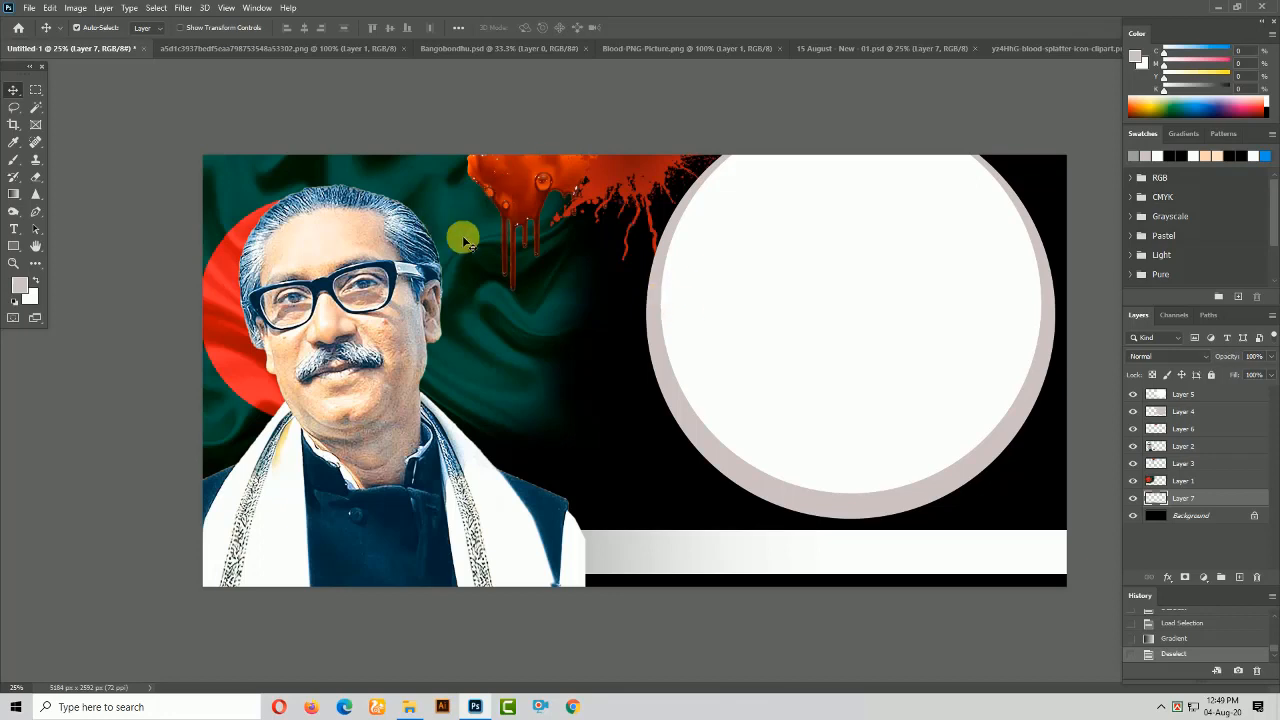
# Open the Bangladesh flag image from the Banner folder and copy it into the banner over the white circle area
pyautogui.click(414, 707)
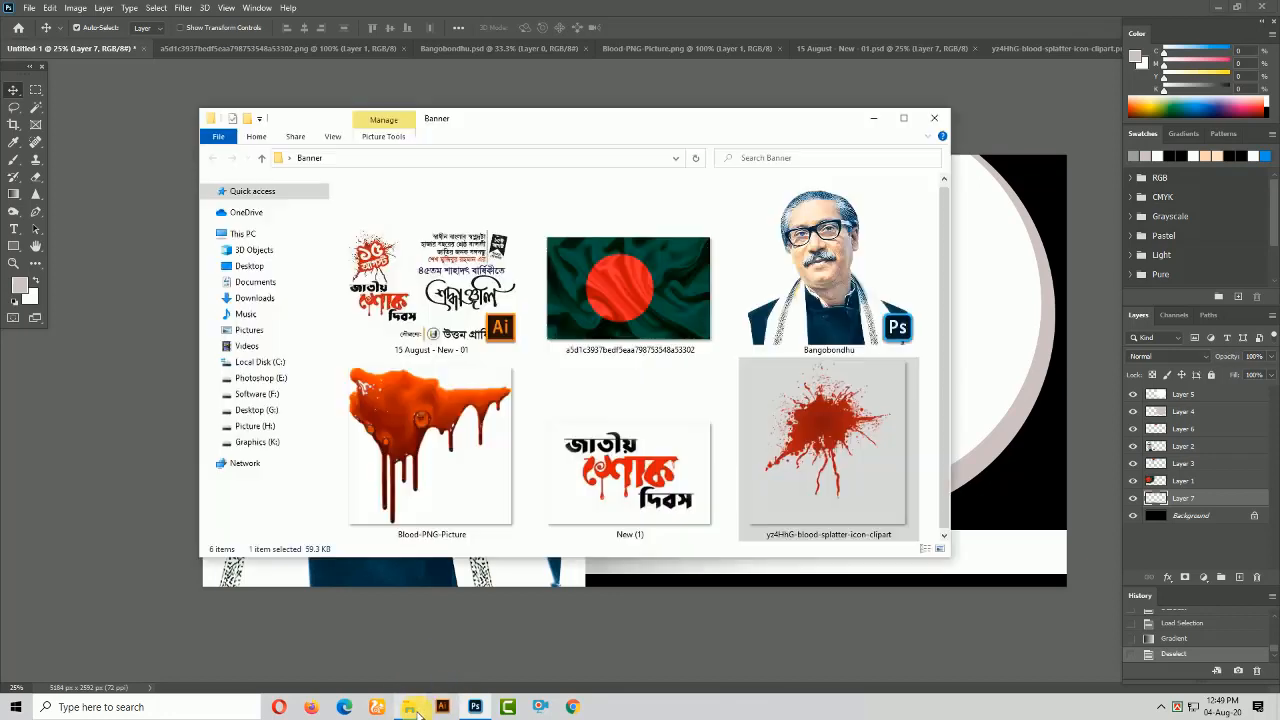
pyautogui.click(655, 318)
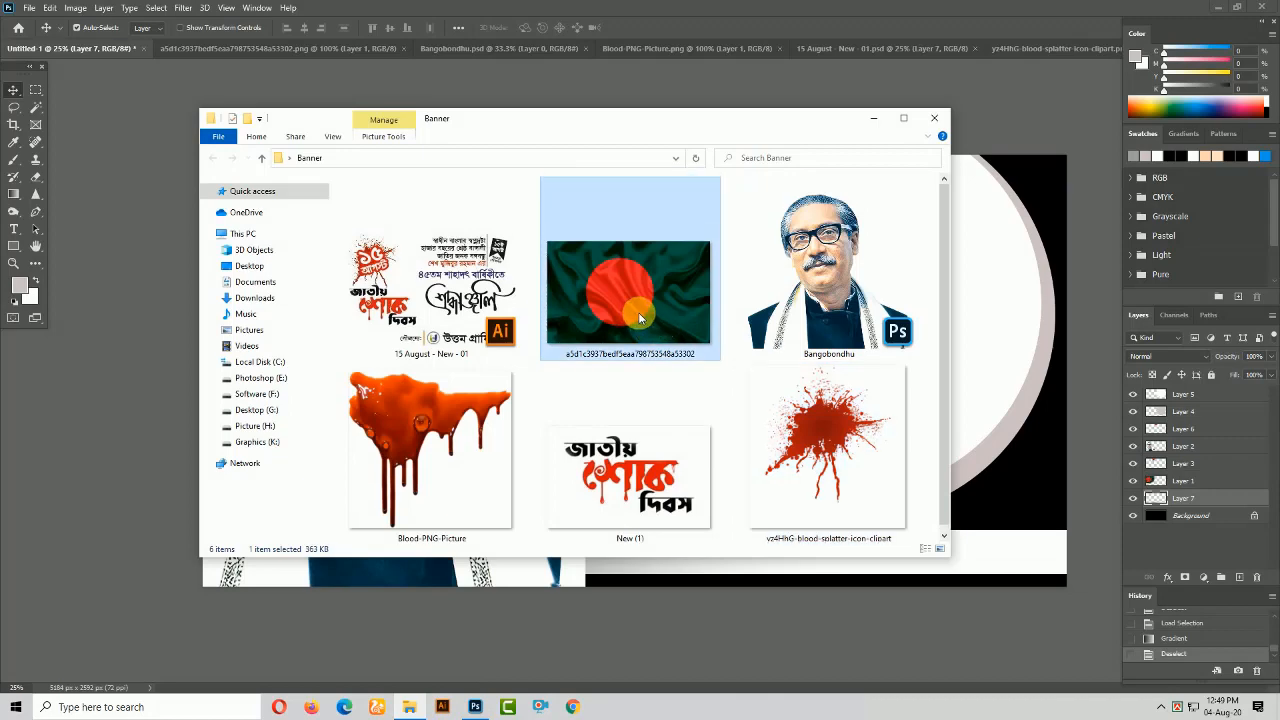
pyautogui.doubleClick(640, 318)
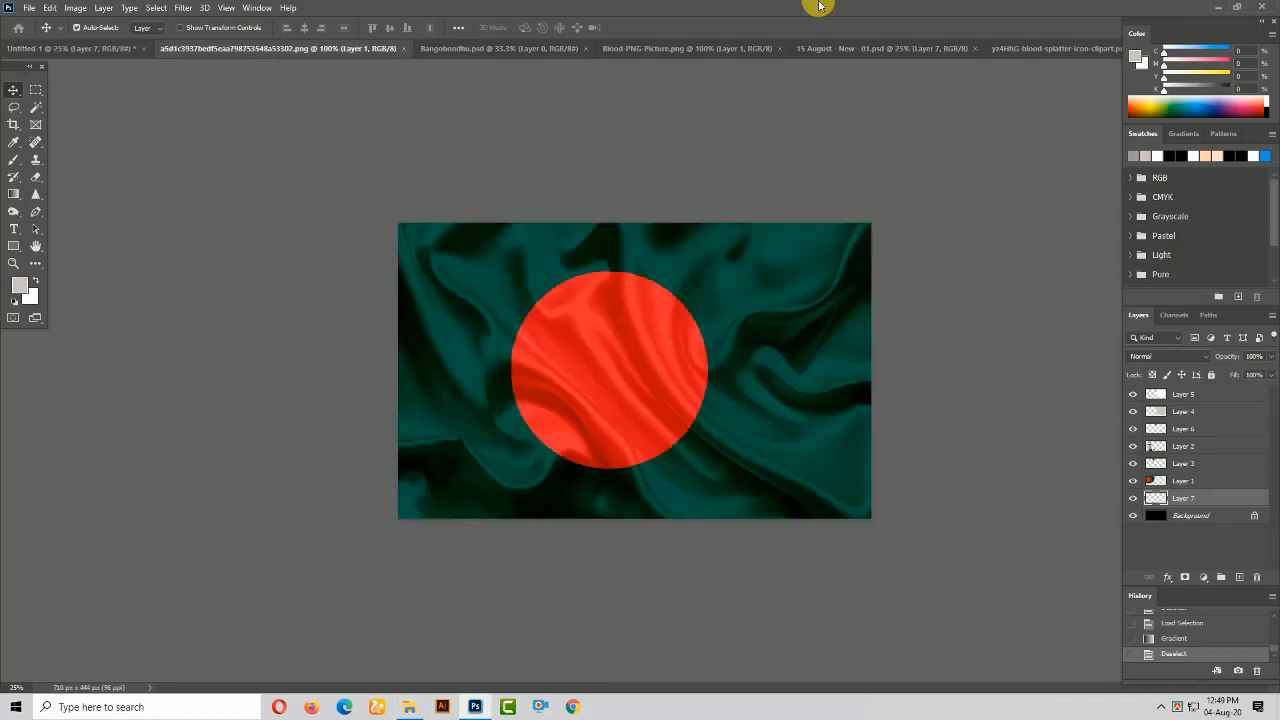
pyautogui.moveTo(637, 393); pyautogui.dragTo(822, 402)
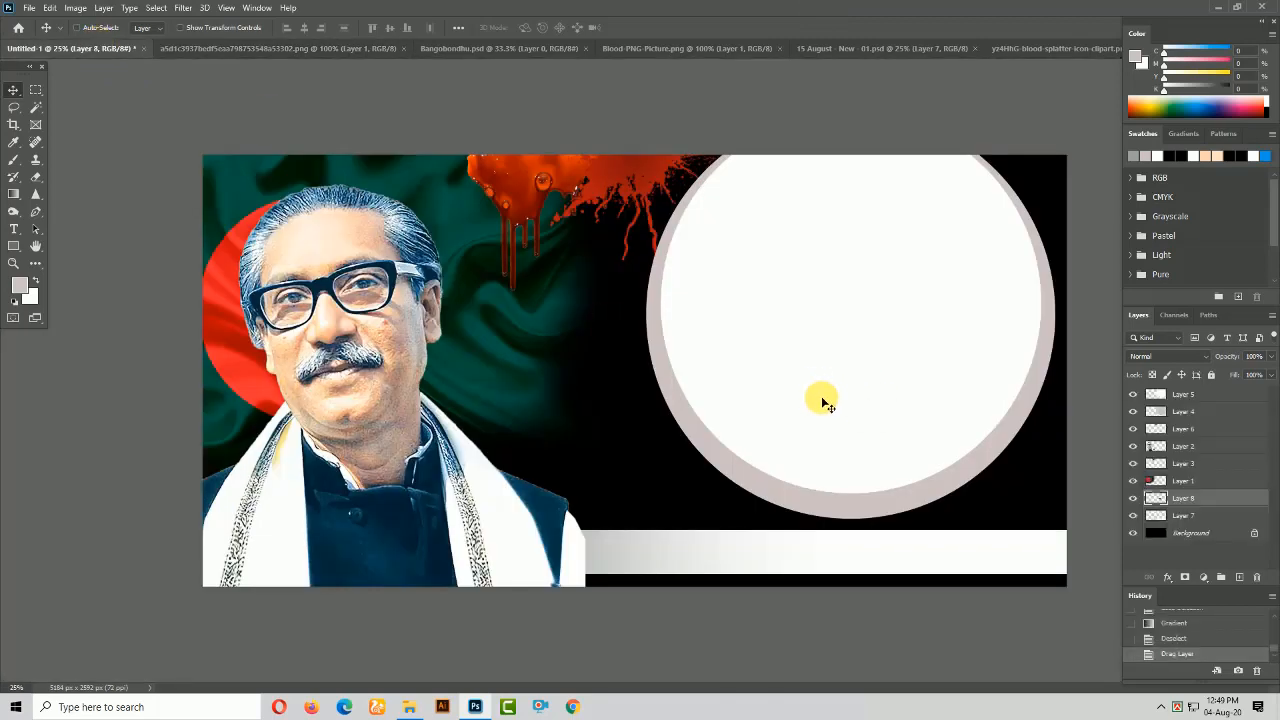
# Bring the new flag layer to the front and enlarge it proportionally to about 439% over the white circle
pyautogui.hotkey('ctrl', 'shift', ']')
pyautogui.hotkey('ctrl', 't')
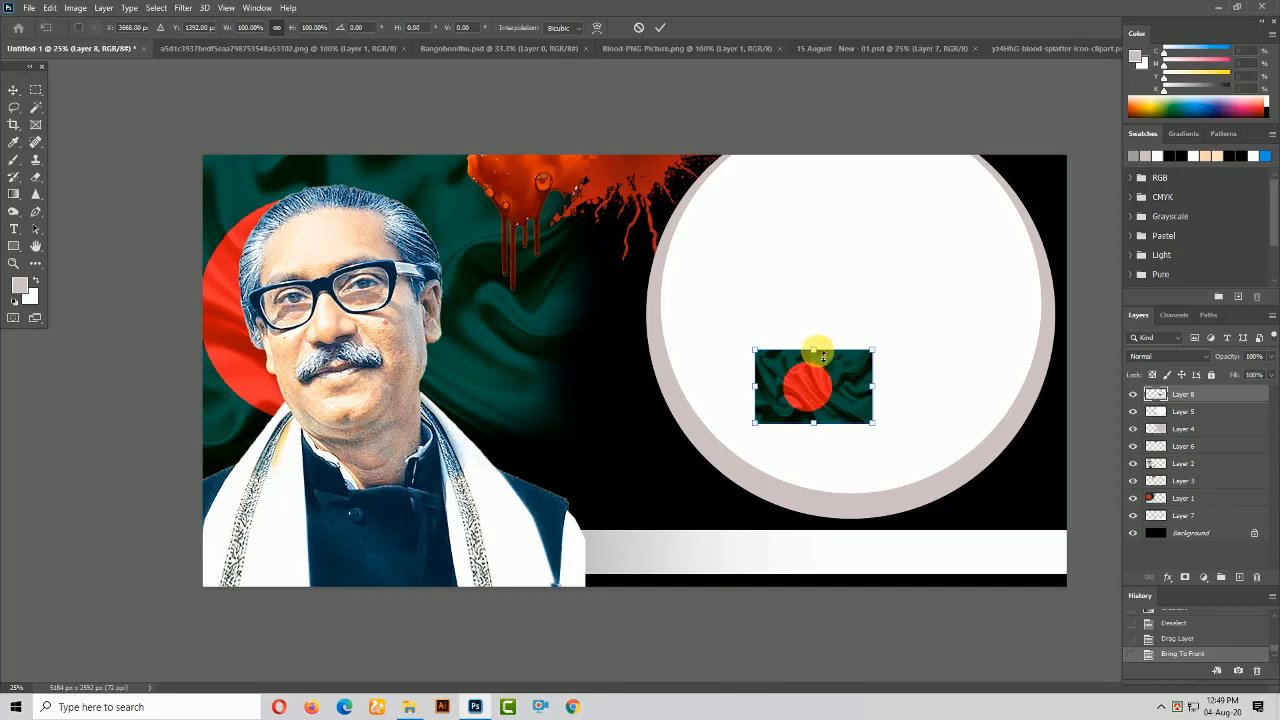
pyautogui.moveTo(822, 356); pyautogui.dragTo(829, 155)
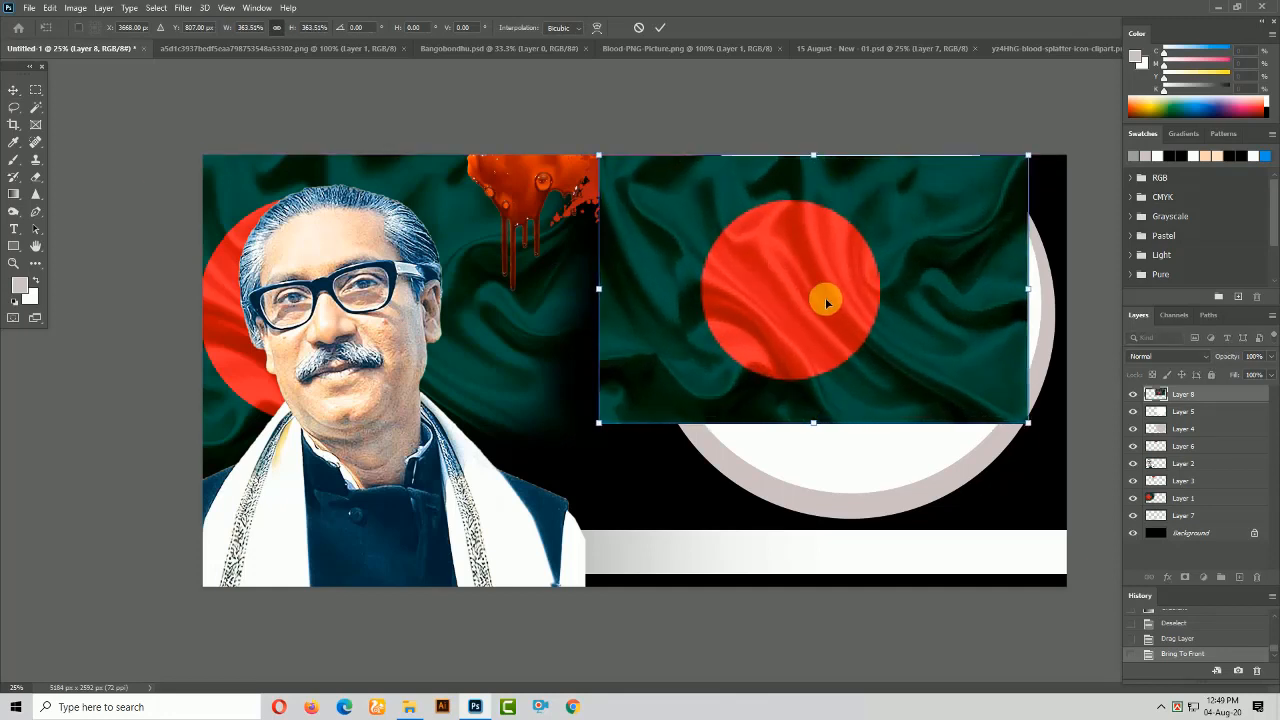
pyautogui.moveTo(814, 427); pyautogui.dragTo(810, 481)
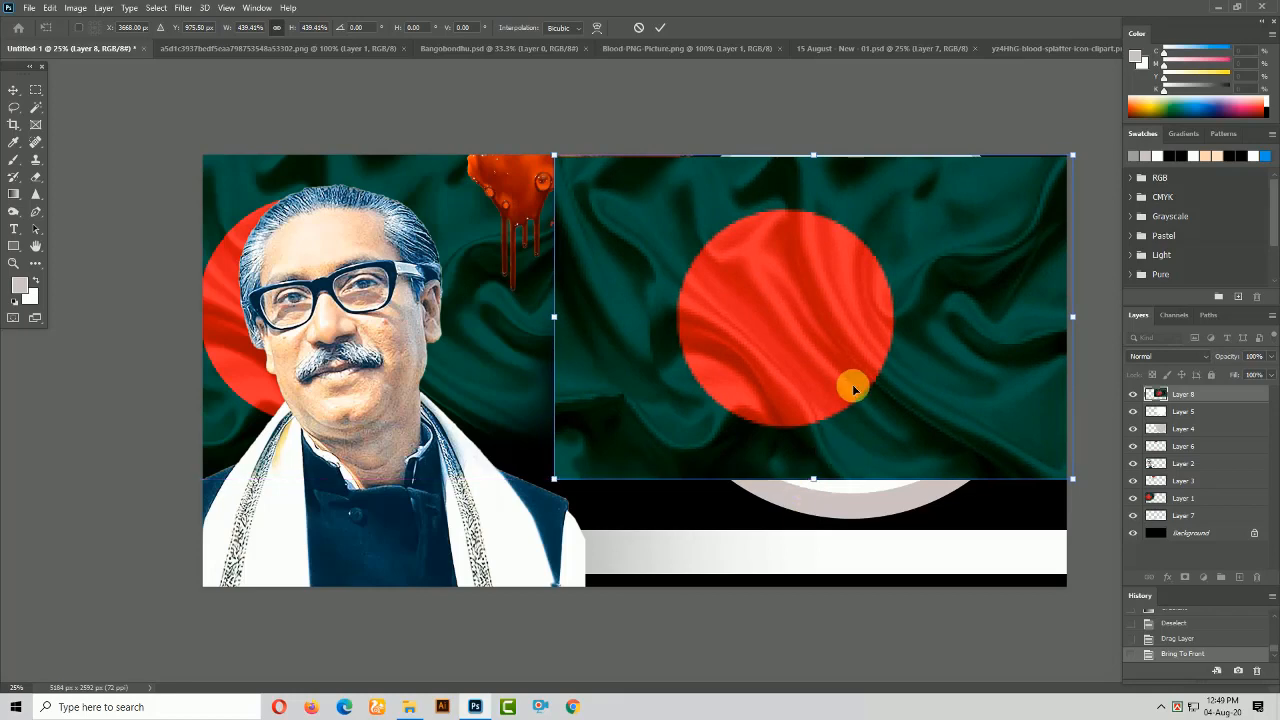
pyautogui.press('Return')
# Nudge the flag up to the banner's top edge and enlarge it down to the top of the white strip
pyautogui.press('Up')
pyautogui.press('Up')
pyautogui.hotkey('ctrl', 't')
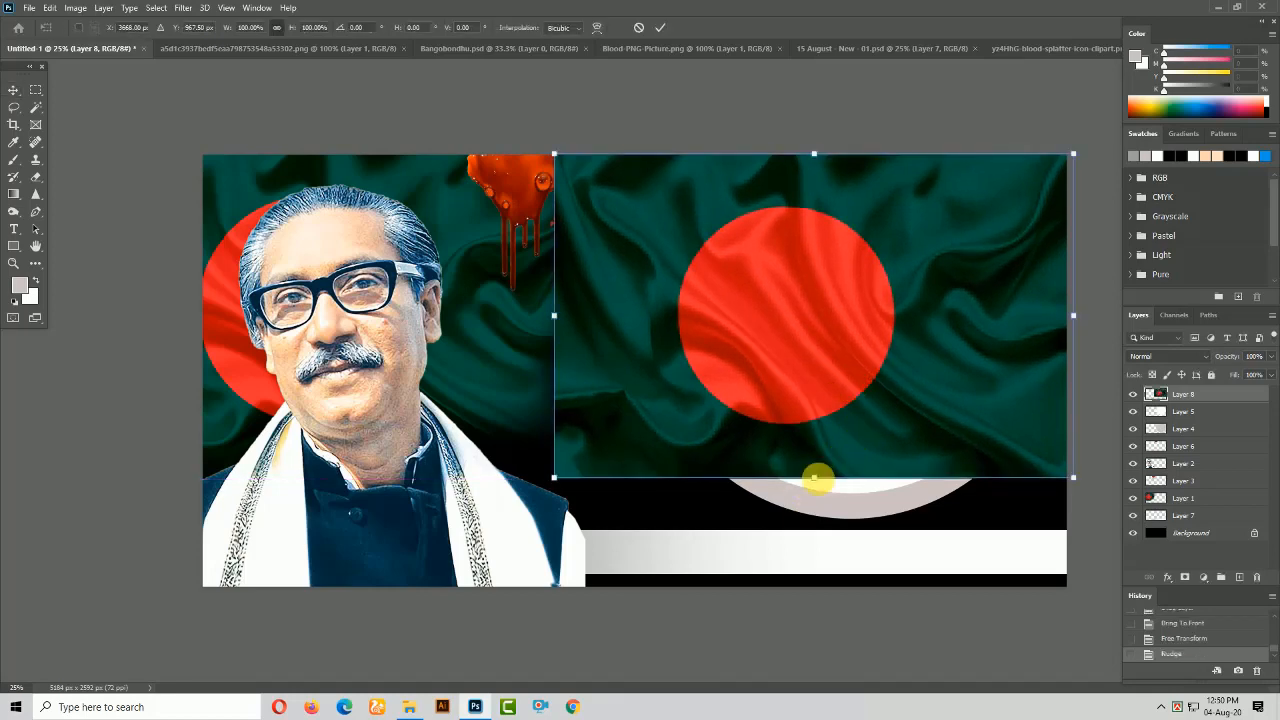
pyautogui.moveTo(814, 482); pyautogui.dragTo(815, 533)
pyautogui.press('Return')
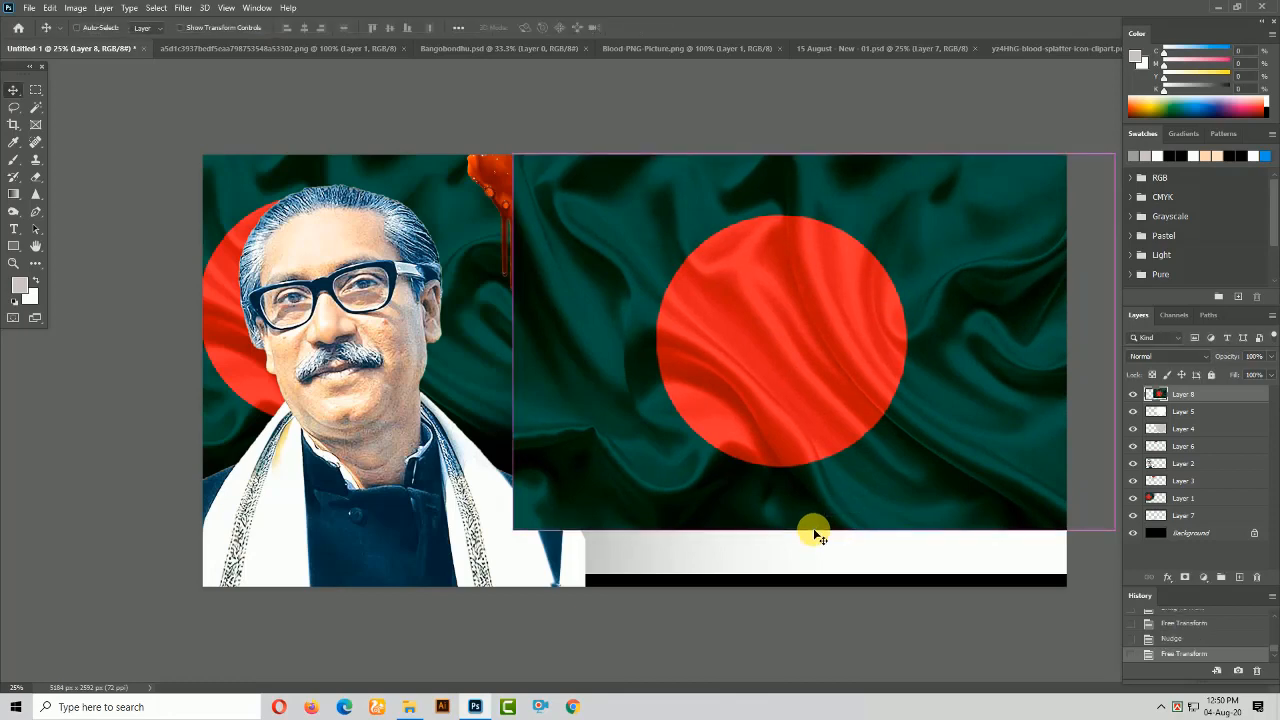
# Send the enlarged flag layer backward through the stack until it sits directly above the Background layer
pyautogui.hotkey('ctrl', '[')
pyautogui.hotkey('ctrl', '[')
pyautogui.hotkey('ctrl', '[')
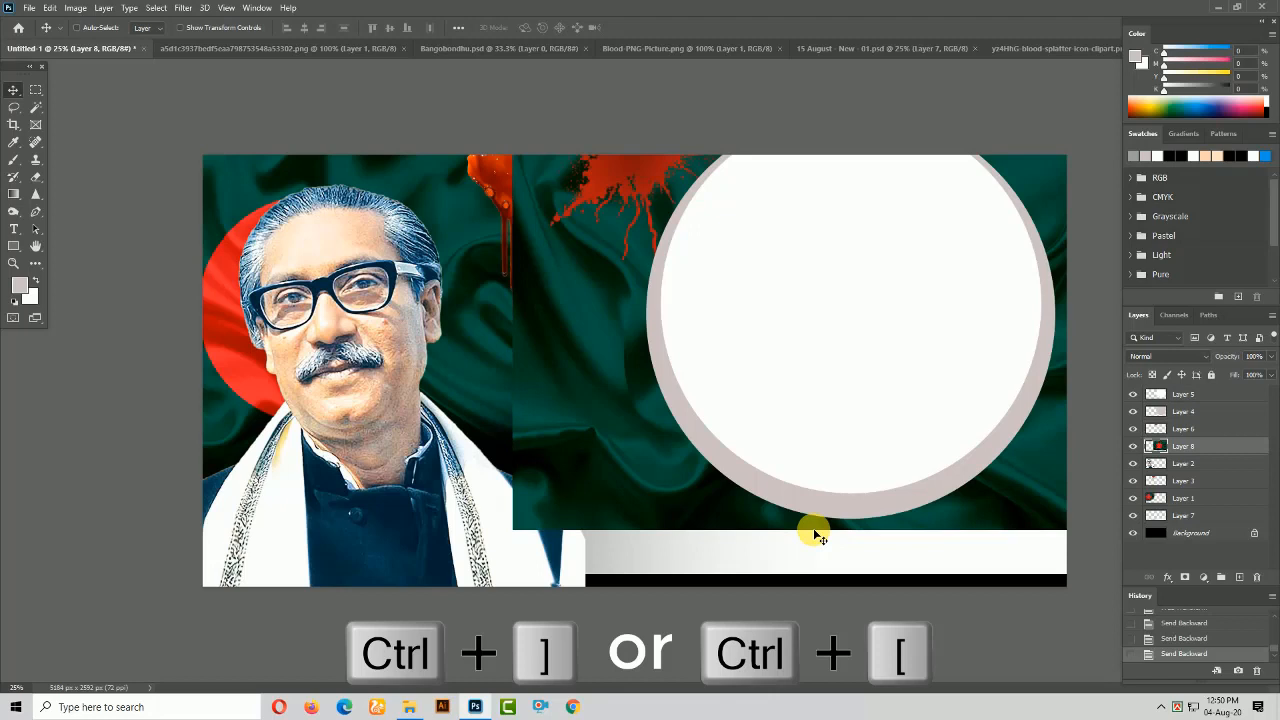
pyautogui.hotkey('ctrl', ']')
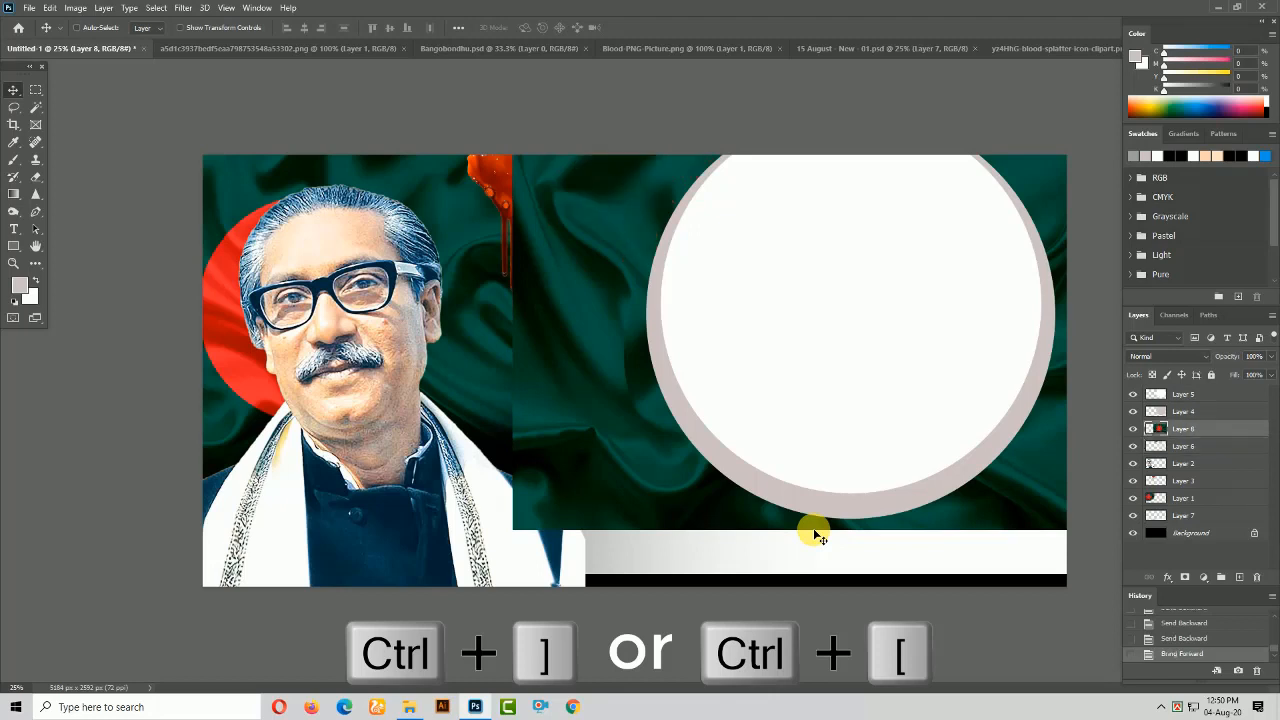
pyautogui.hotkey('ctrl', '[')
pyautogui.hotkey('ctrl', '[')
pyautogui.hotkey('ctrl', '[')
pyautogui.hotkey('ctrl', '[')
pyautogui.hotkey('ctrl', '[')
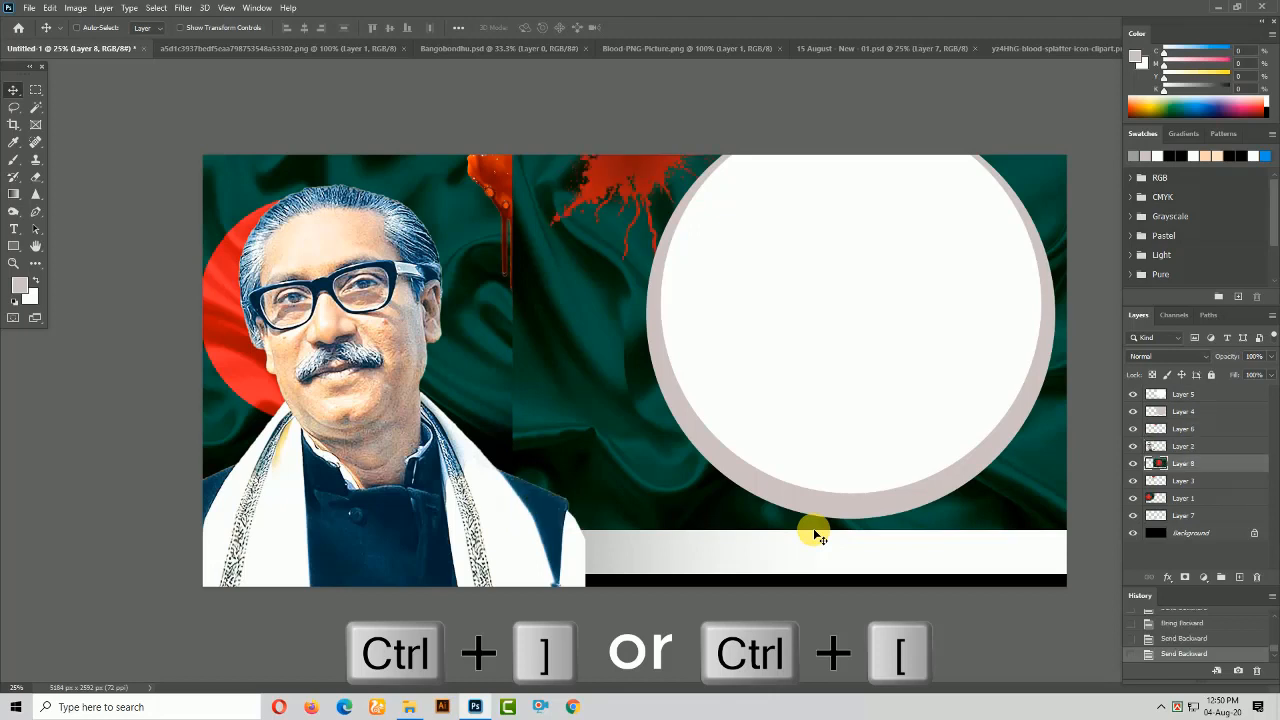
# Shift the flag sideways behind the white circle, away from the portrait, leaving a black gap between the two flags
pyautogui.hotkey('ctrl', 't')
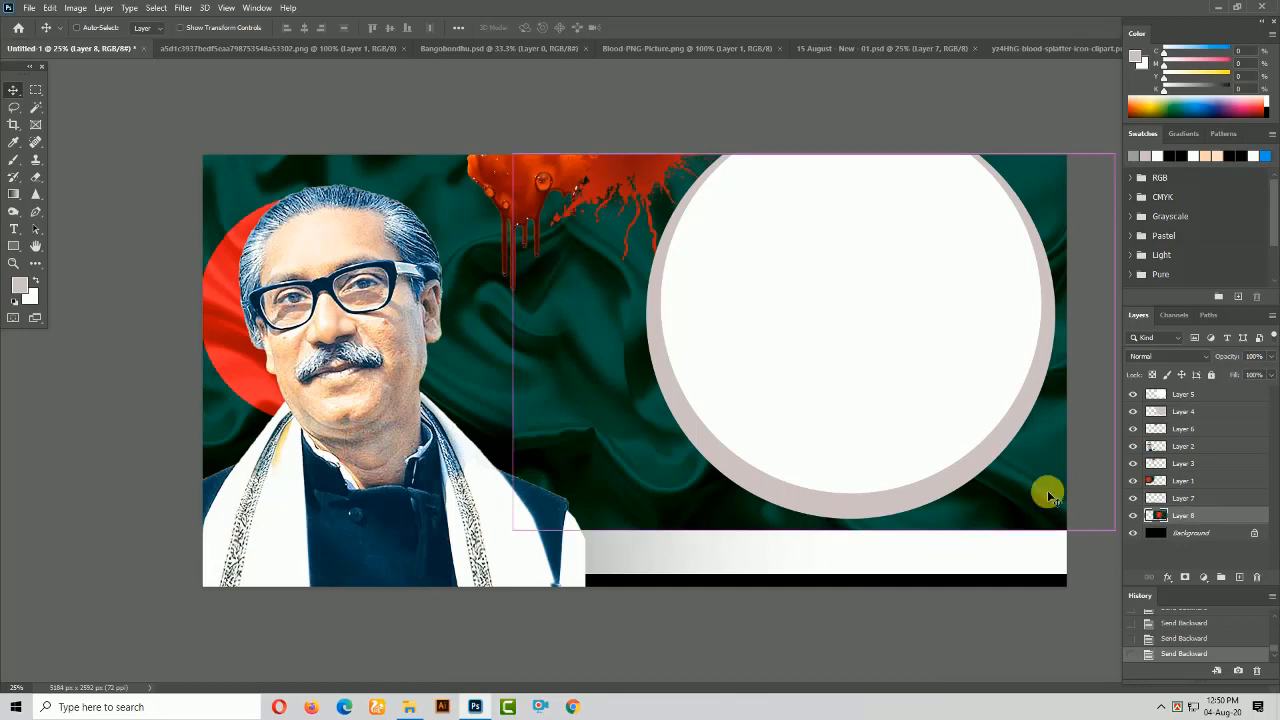
pyautogui.moveTo(948, 510); pyautogui.dragTo(1064, 518)
pyautogui.press('Return')
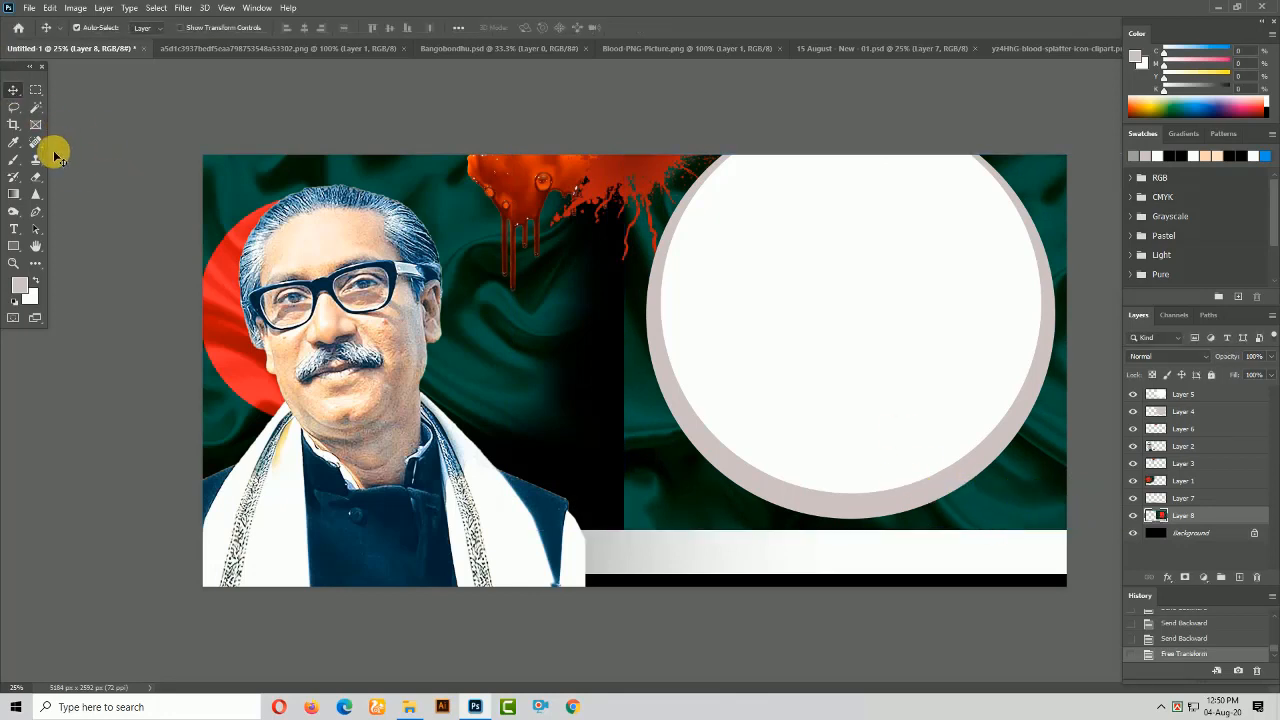
# Softly erase the flag's hard vertical edge beside the circle so it fades into the black background
pyautogui.click(36, 180)
pyautogui.moveTo(669, 174)
pyautogui.mouseDown()
pyautogui.moveTo(620, 229)
pyautogui.moveTo(586, 509)
pyautogui.moveTo(604, 574)
pyautogui.moveTo(651, 571)
pyautogui.moveTo(640, 542)
pyautogui.mouseUp()
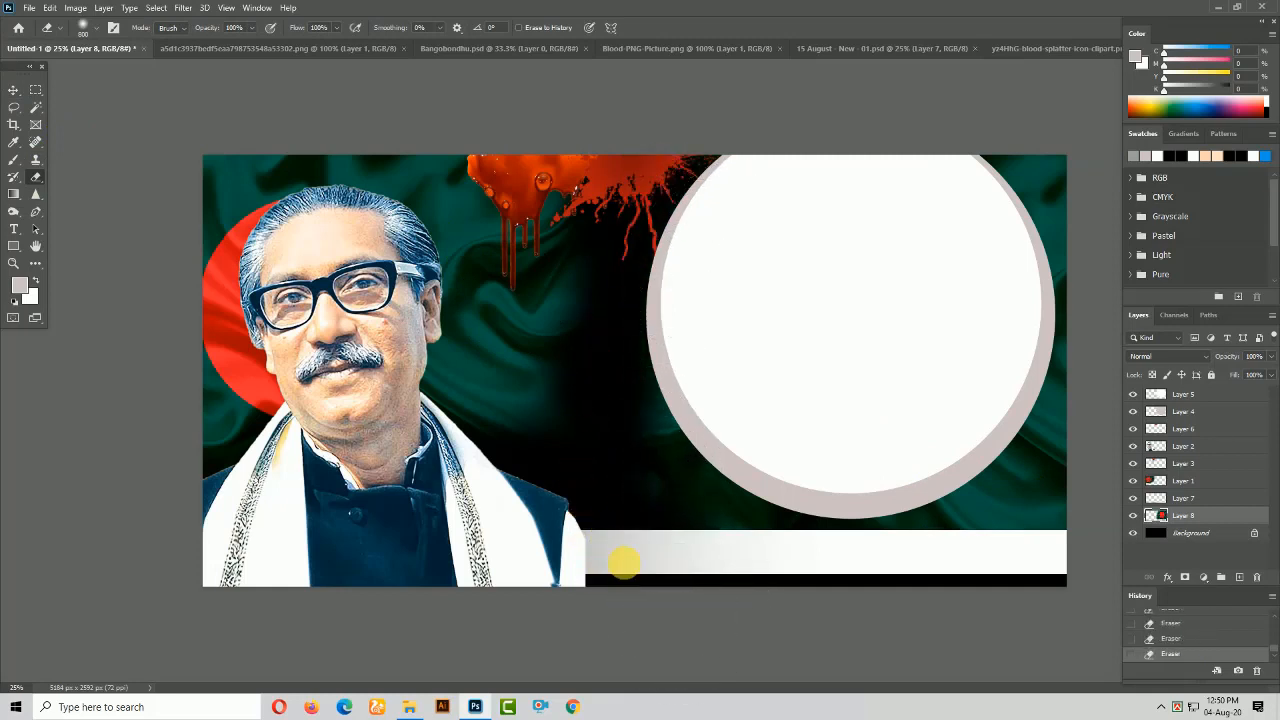
pyautogui.click(20, 93)
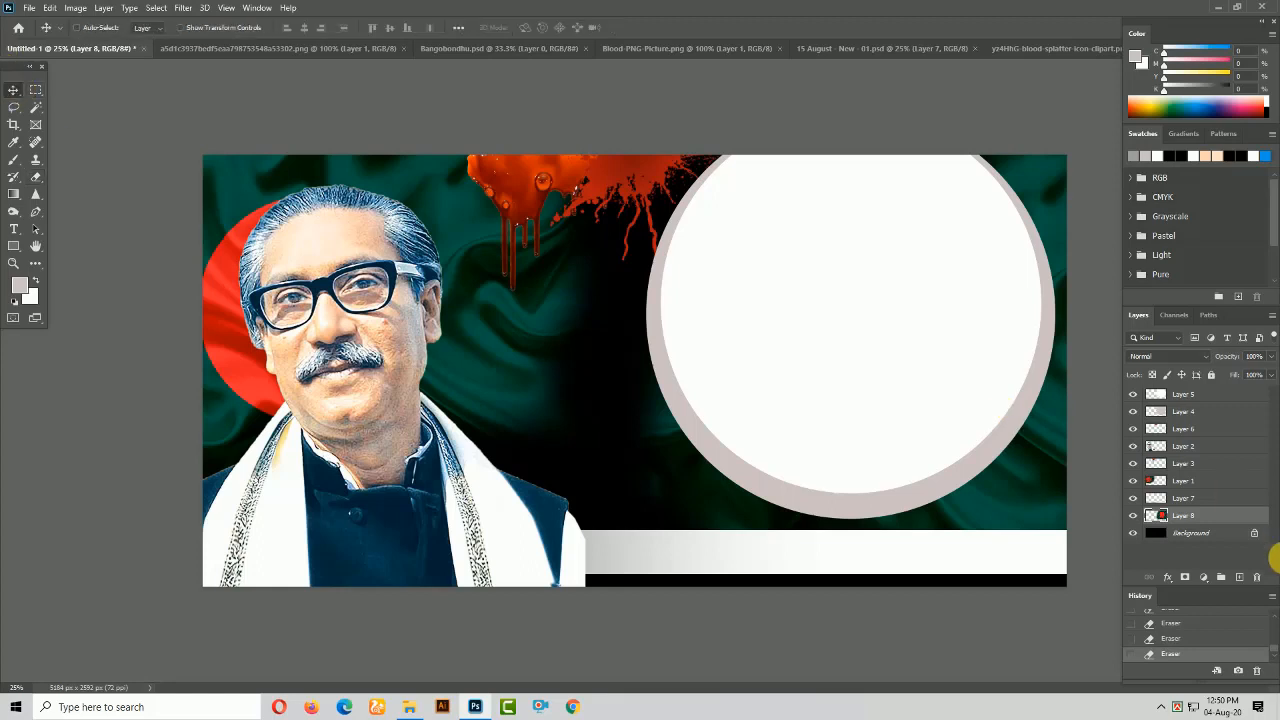
# Enlarge the faded flag slightly downward so it extends behind the white strip
pyautogui.hotkey('ctrl', 't')
pyautogui.moveTo(931, 541); pyautogui.dragTo(931, 561)
pyautogui.press('Return')
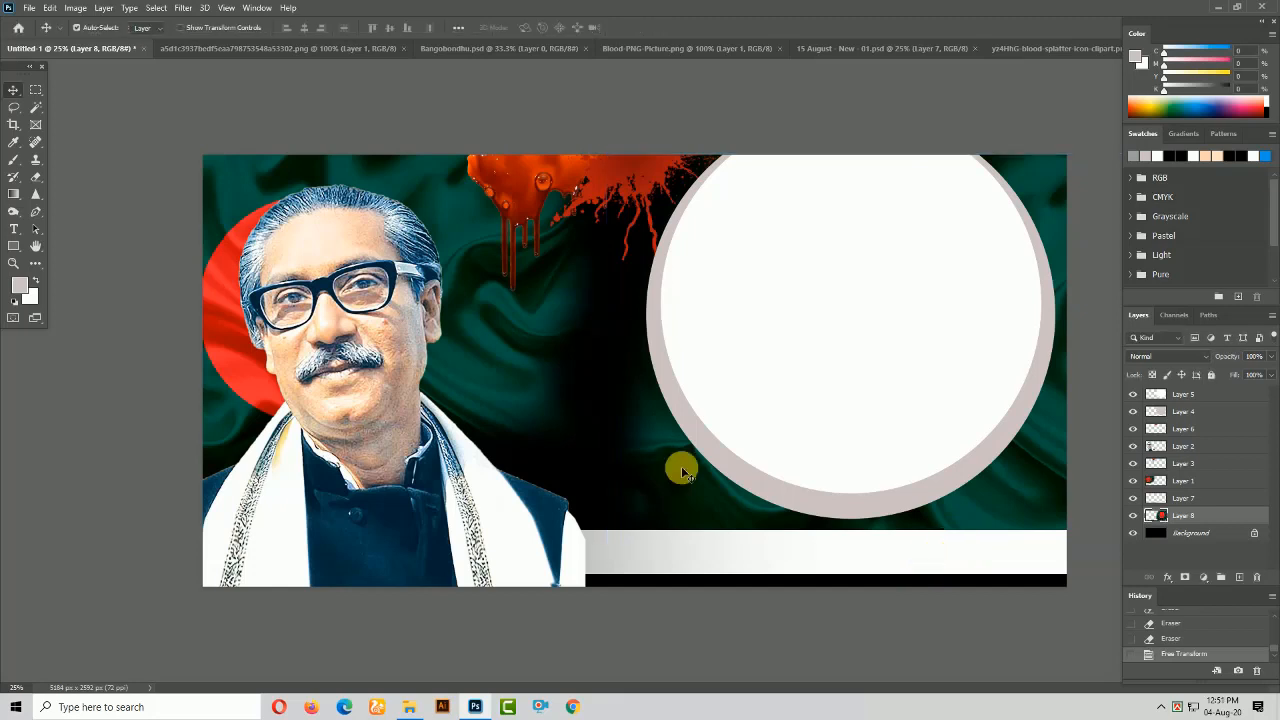
# Save the banner as a Photoshop file named Back 01 in the Banner folder on the Desktop
pyautogui.press('ctrl')
pyautogui.hotkey('ctrl', 's')
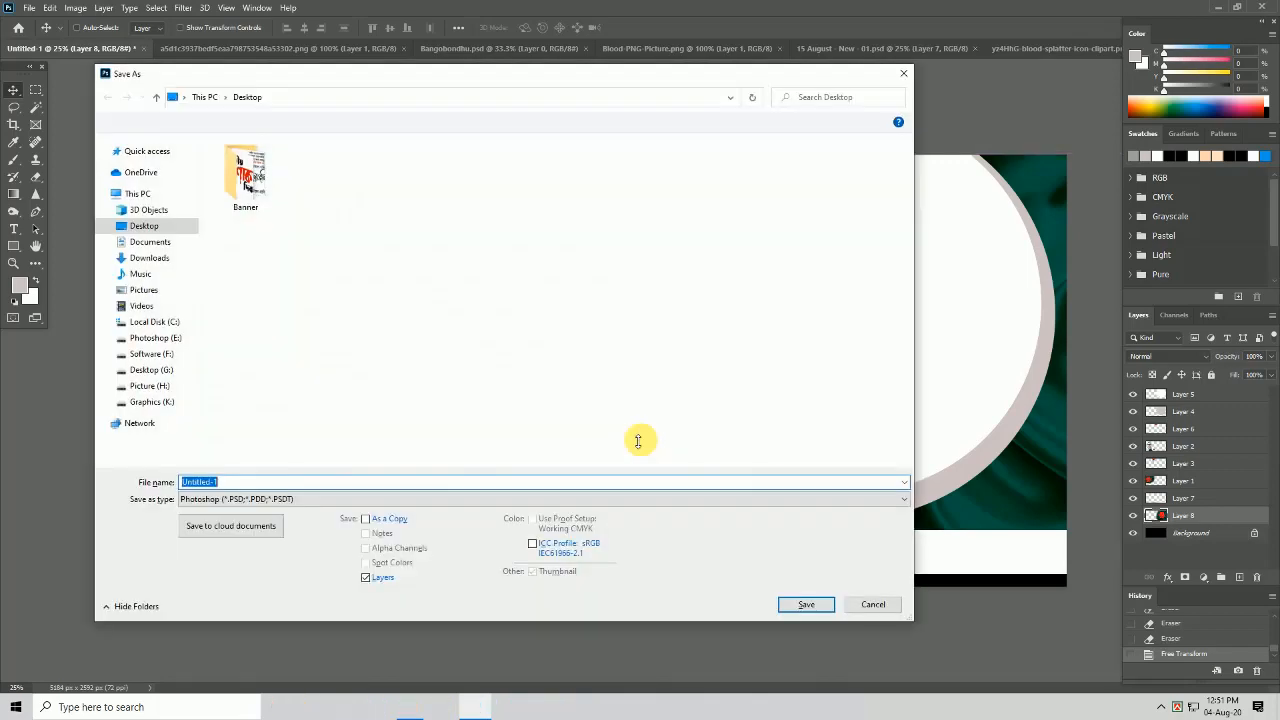
pyautogui.click(245, 185)
pyautogui.doubleClick(245, 185)
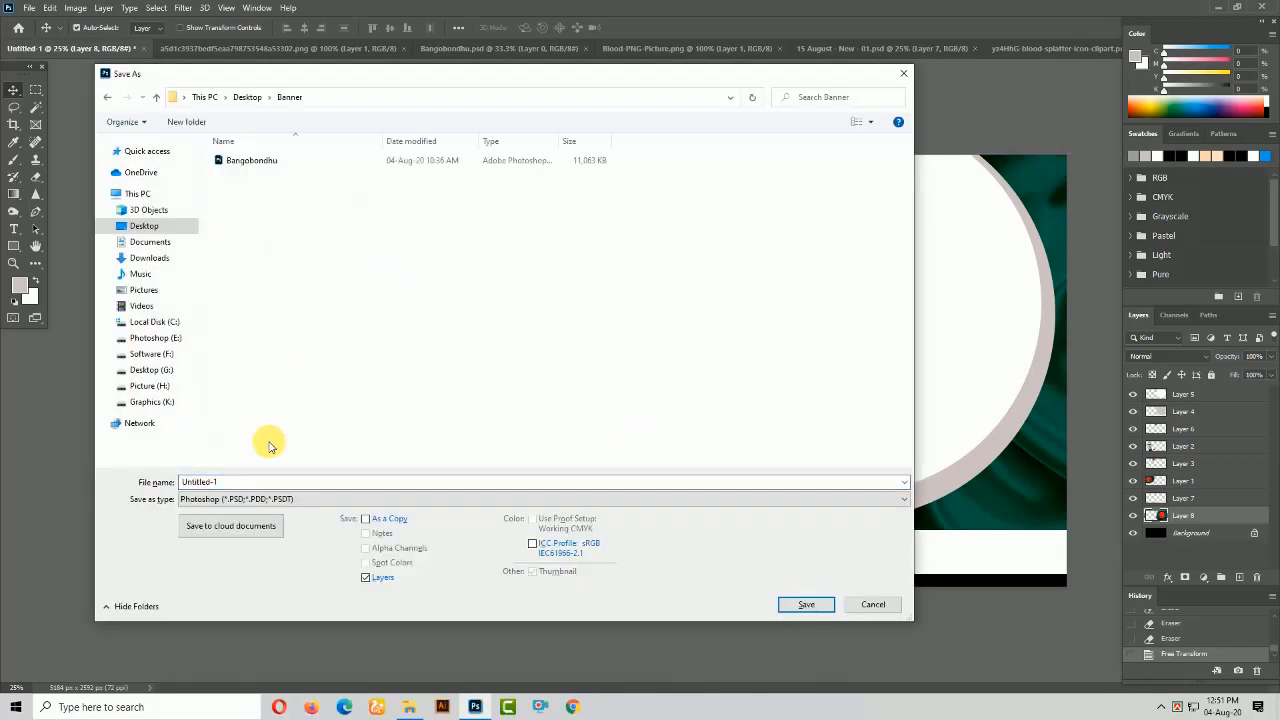
pyautogui.doubleClick(257, 482)
pyautogui.write('Back')
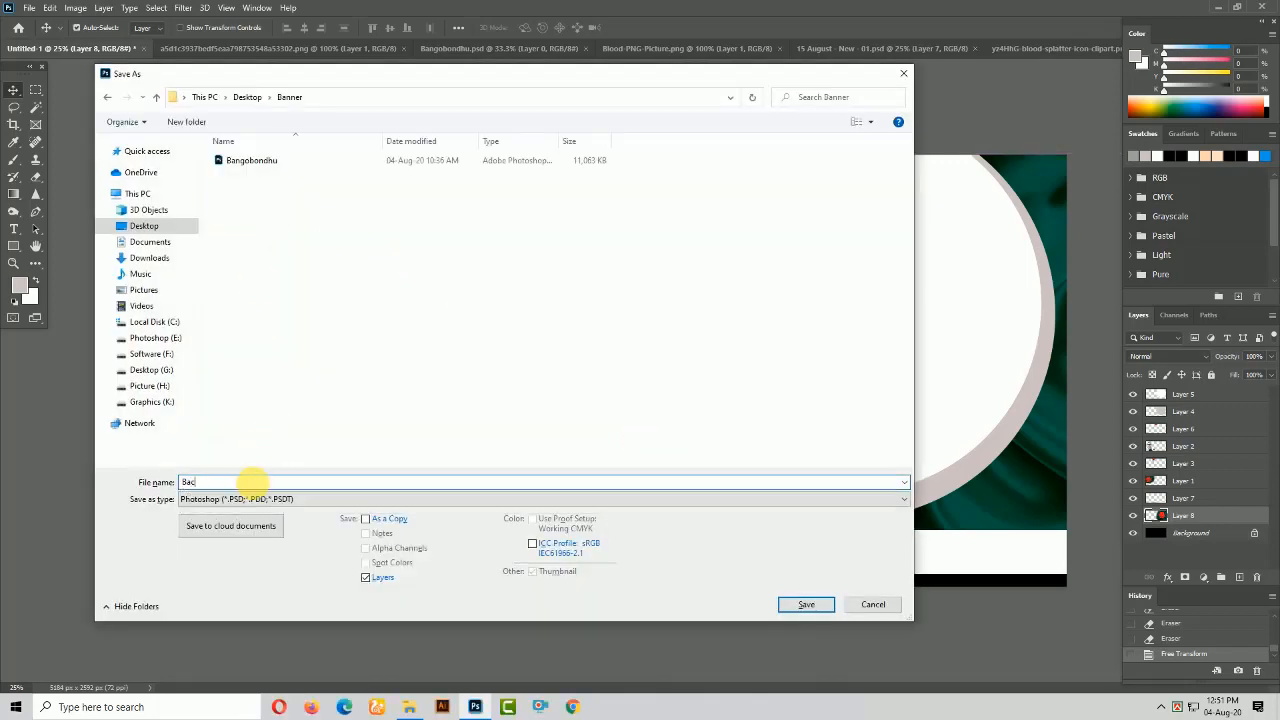
pyautogui.write(' 01')
pyautogui.press('Return')
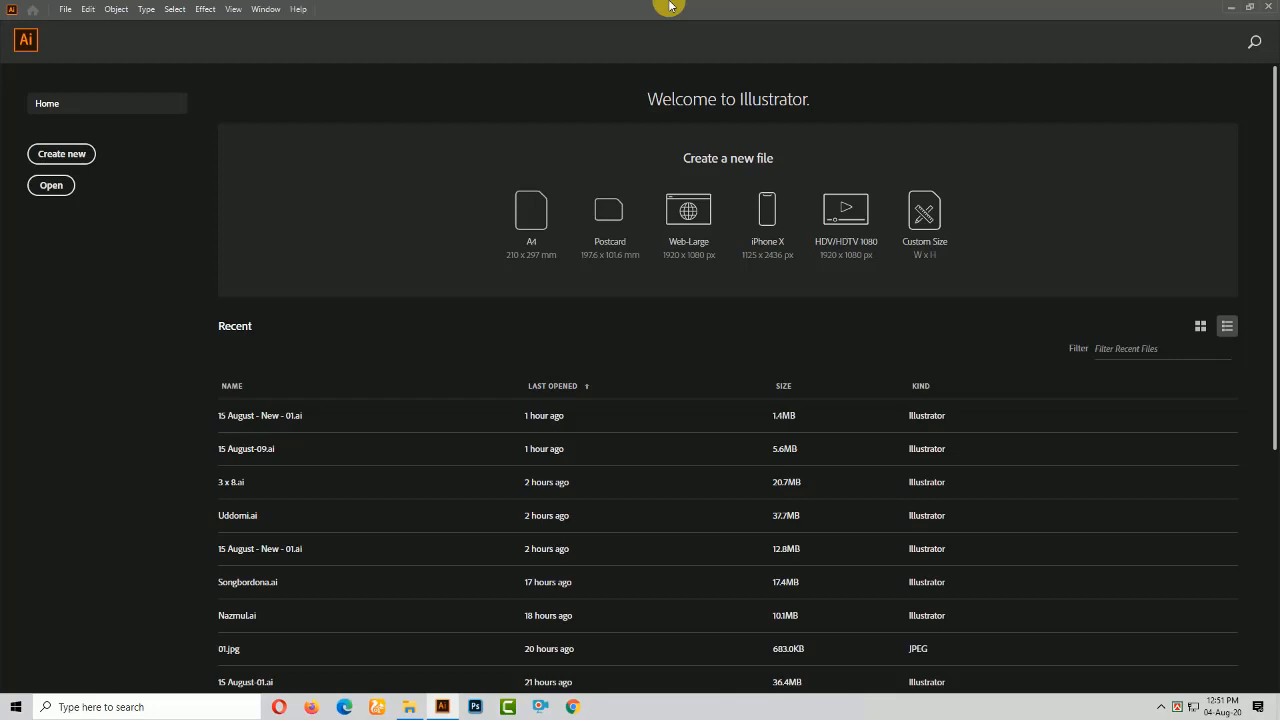
# Open the lettering file 15 August - New - 01 from the Banner folder in Illustrator and put the folder window away
pyautogui.click(409, 706)
pyautogui.click(375, 338)
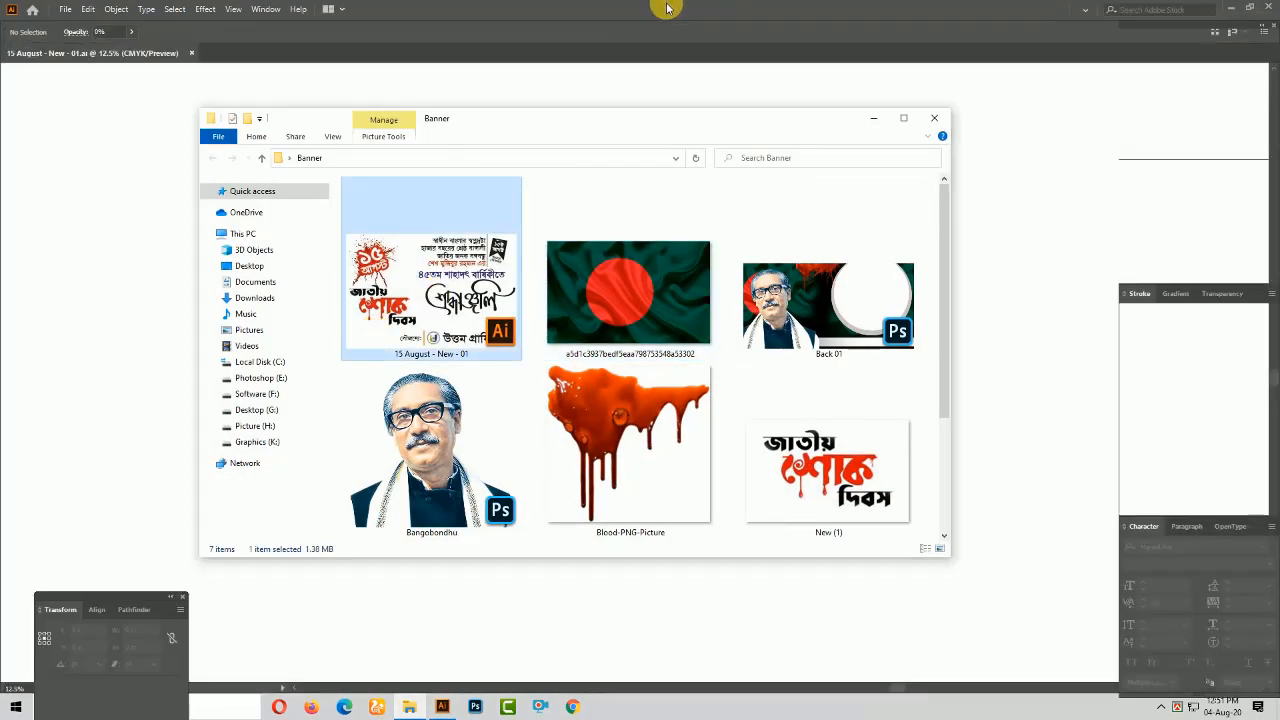
pyautogui.click(870, 119)
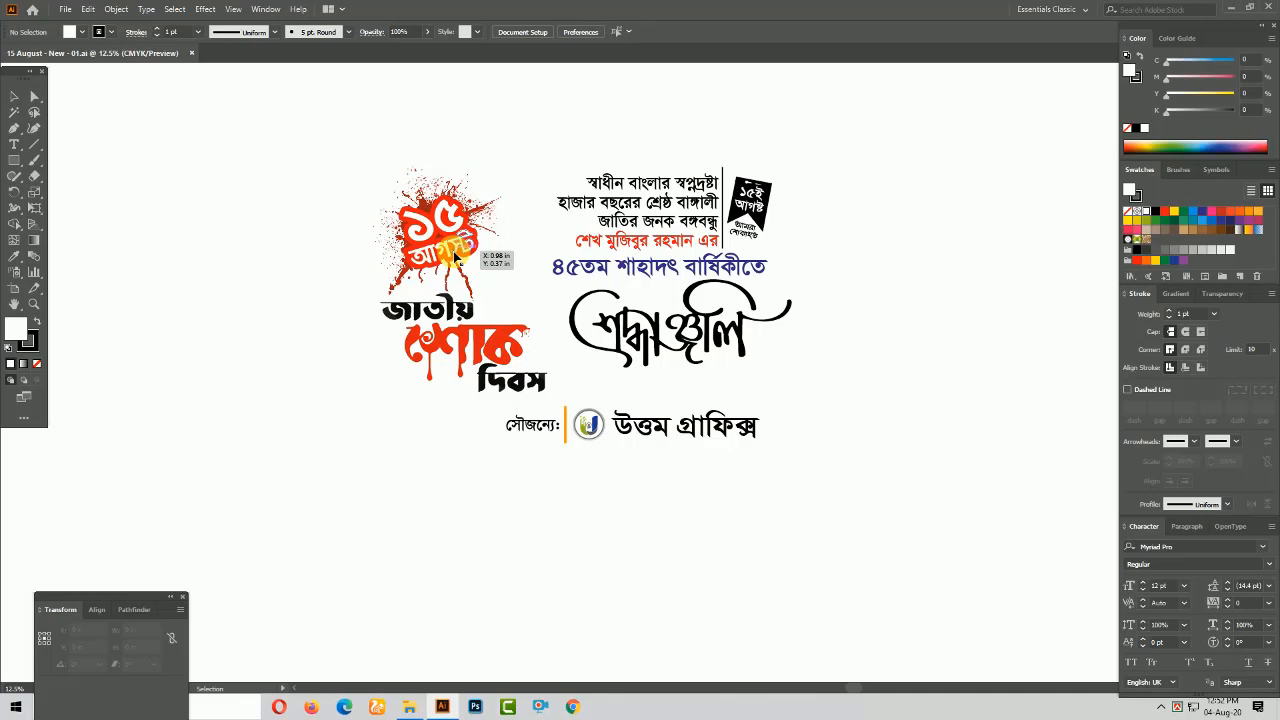
pyautogui.click(455, 258)
pyautogui.click(591, 565)
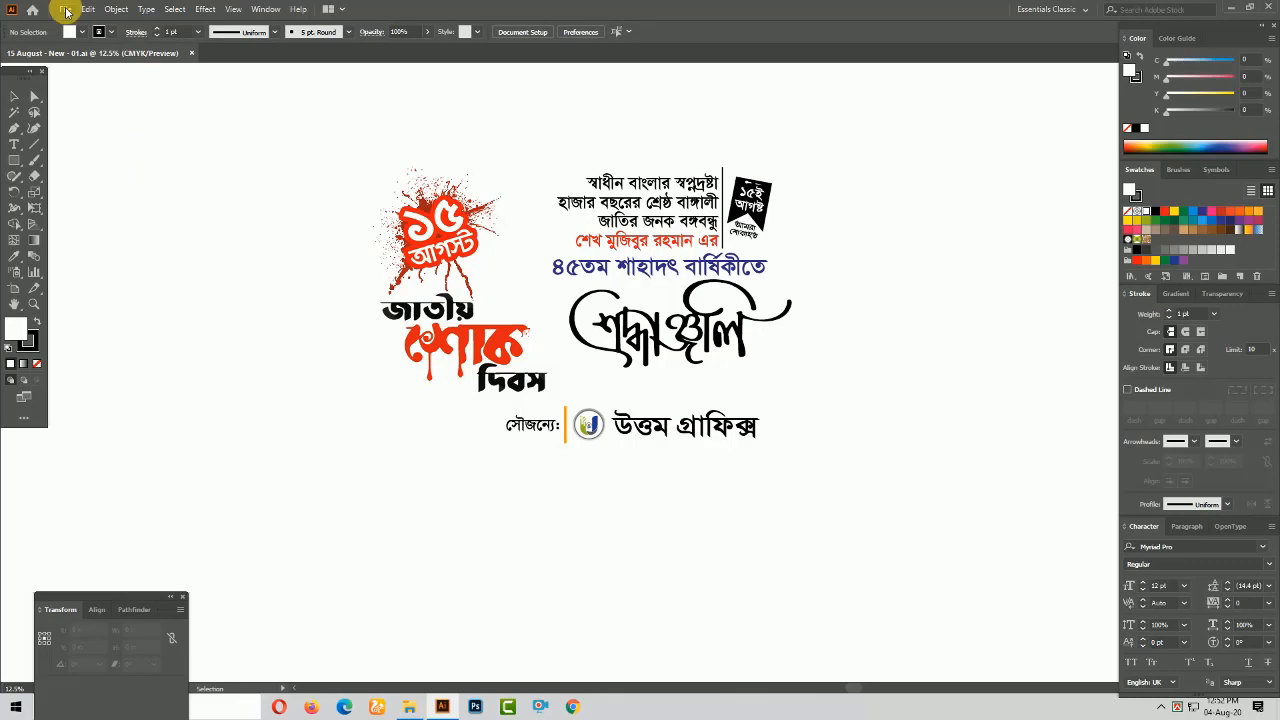
pyautogui.click(66, 10)
pyautogui.click(100, 224)
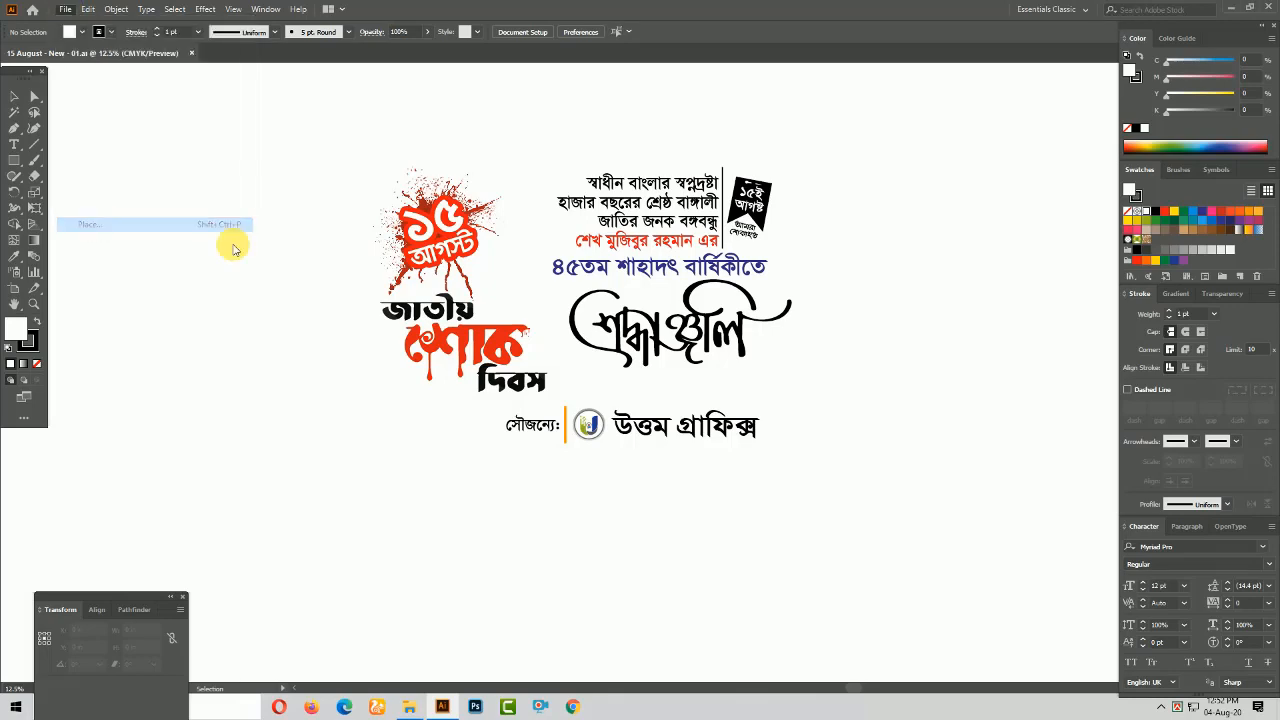
pyautogui.press('Escape')
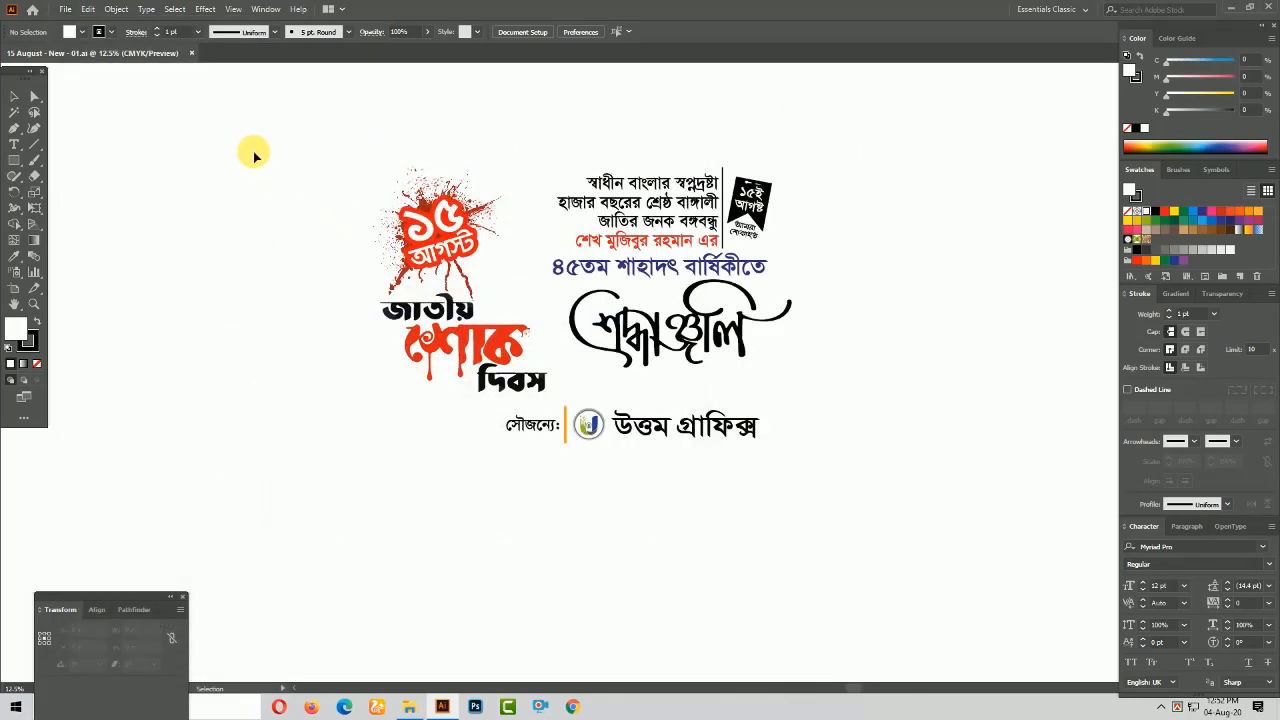
# Place Back 01 from the Desktop's Banner folder into the document at its full 72 × 36 in size, over the lettering
pyautogui.click(66, 9)
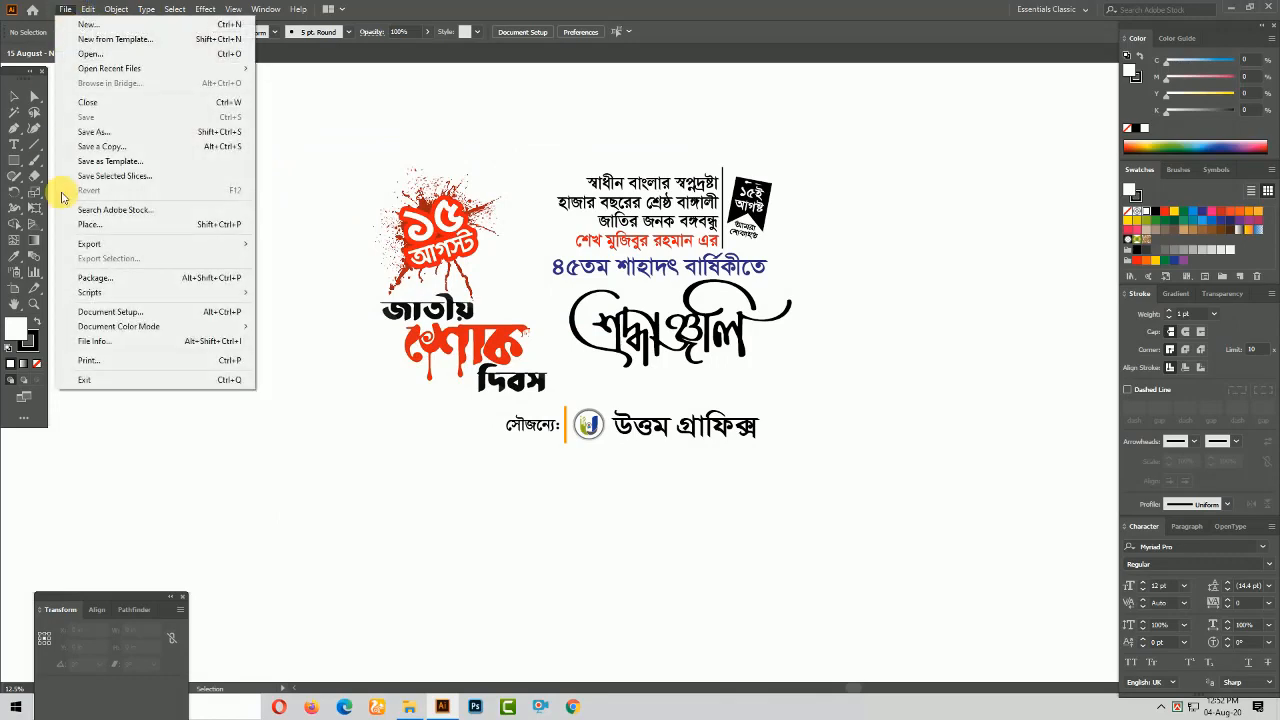
pyautogui.click(90, 224)
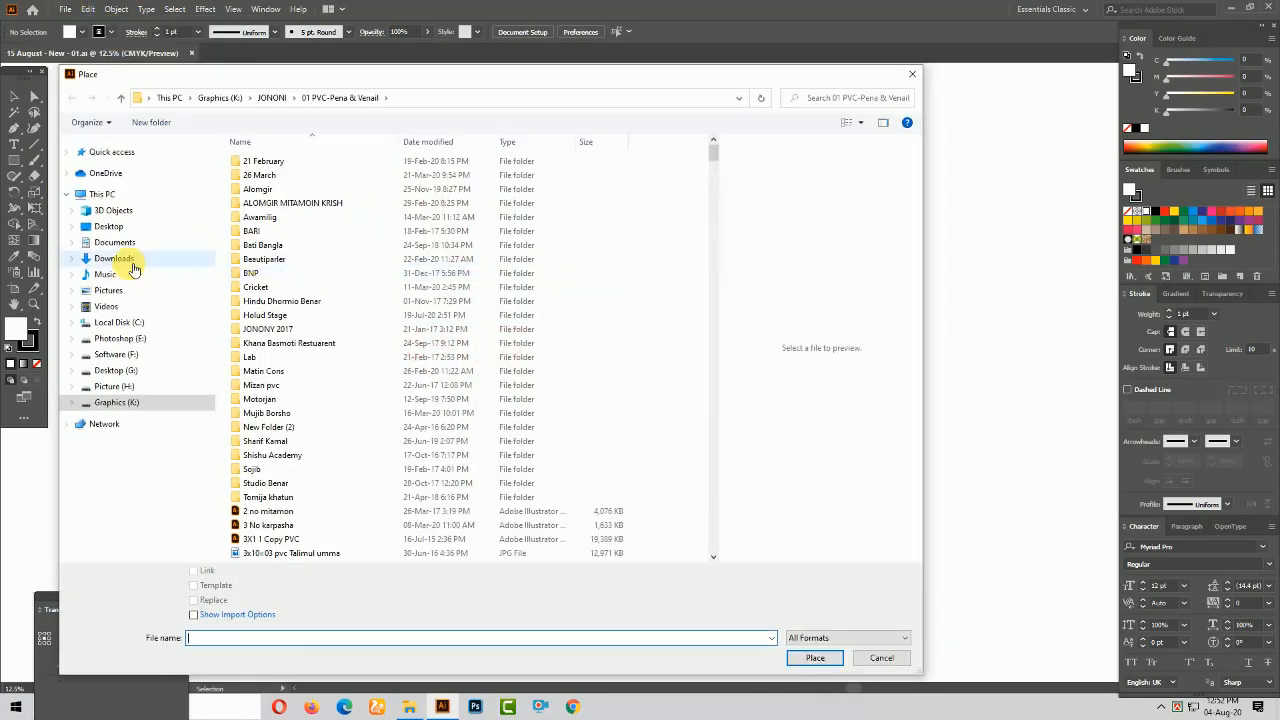
pyautogui.click(105, 226)
pyautogui.click(263, 195)
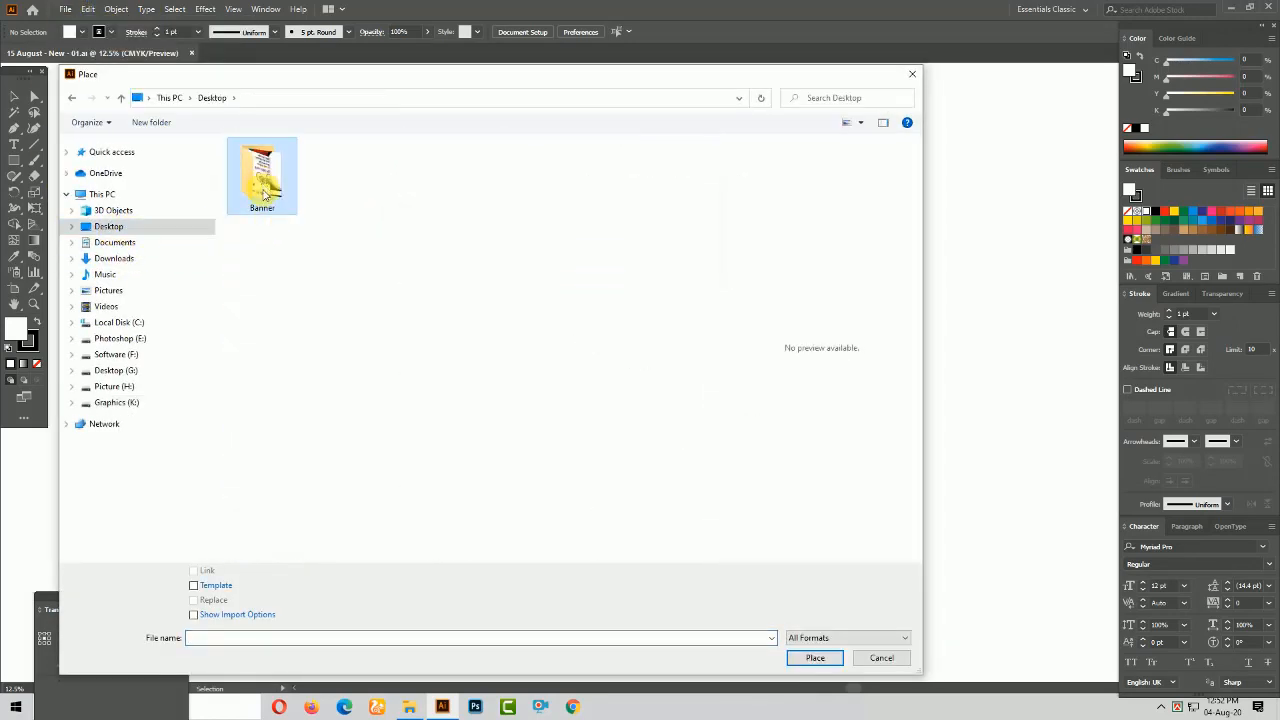
pyautogui.doubleClick(263, 195)
pyautogui.click(438, 182)
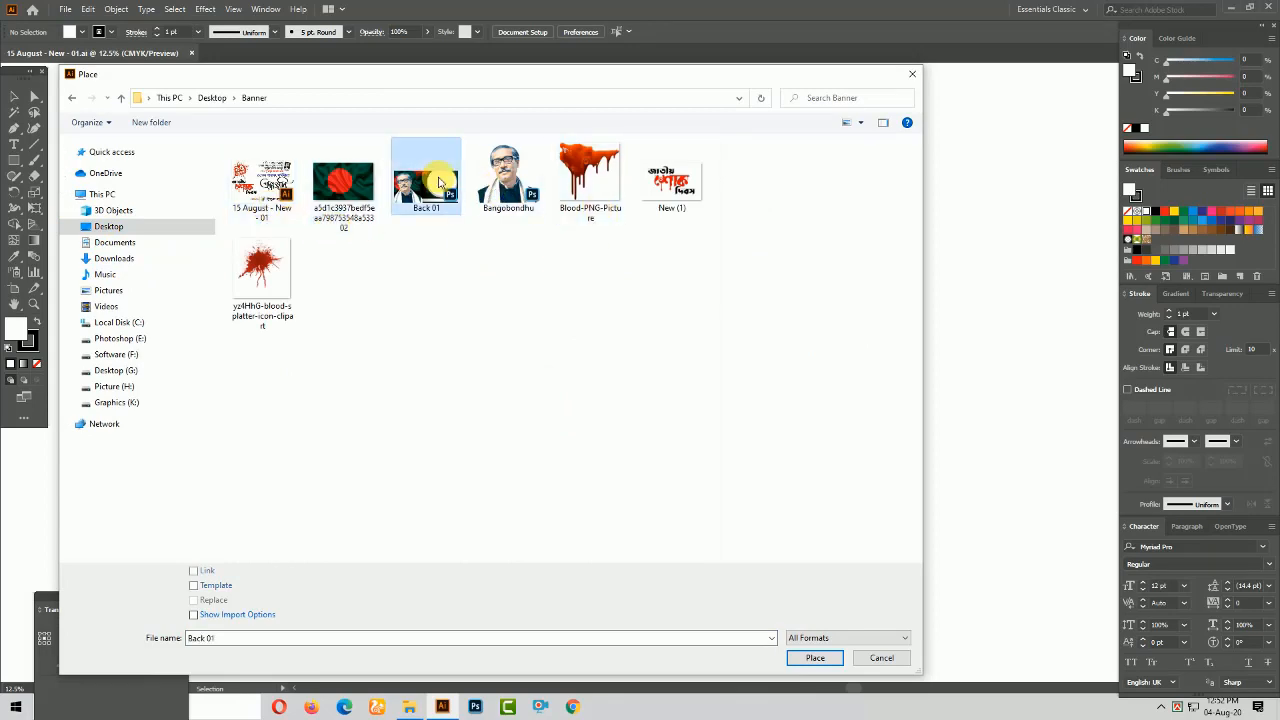
pyautogui.click(816, 656)
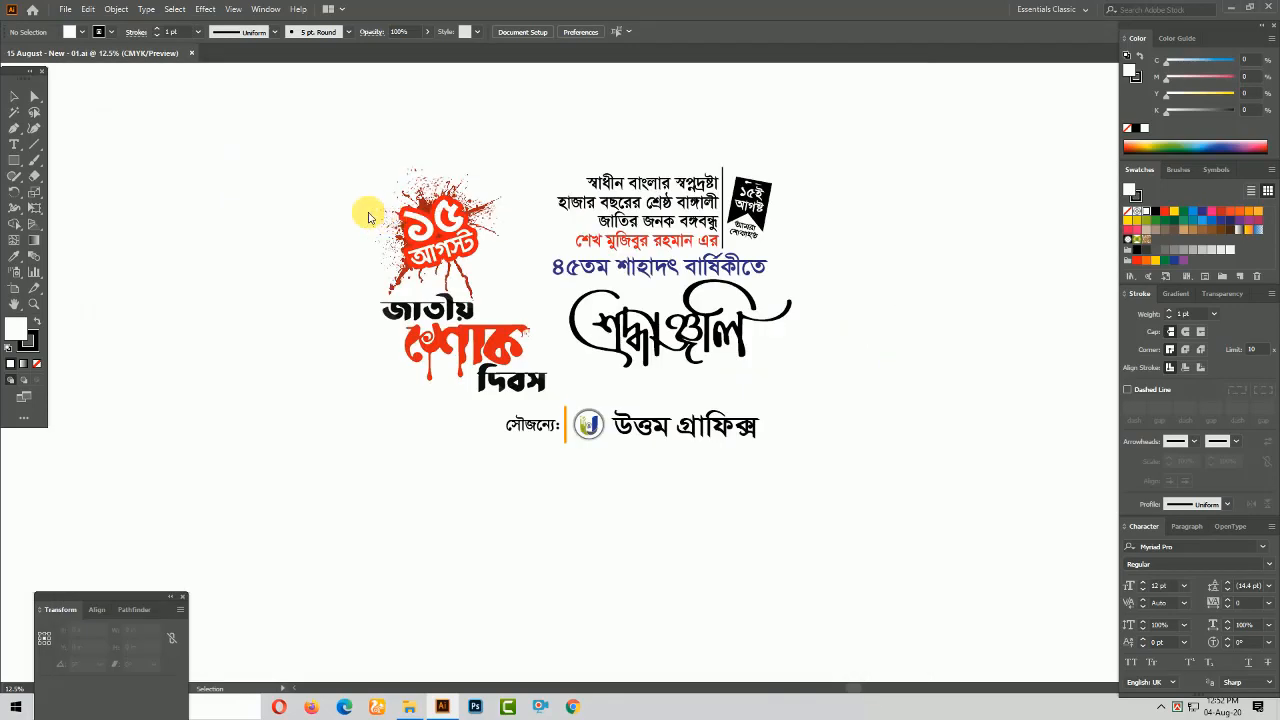
pyautogui.click(235, 176)
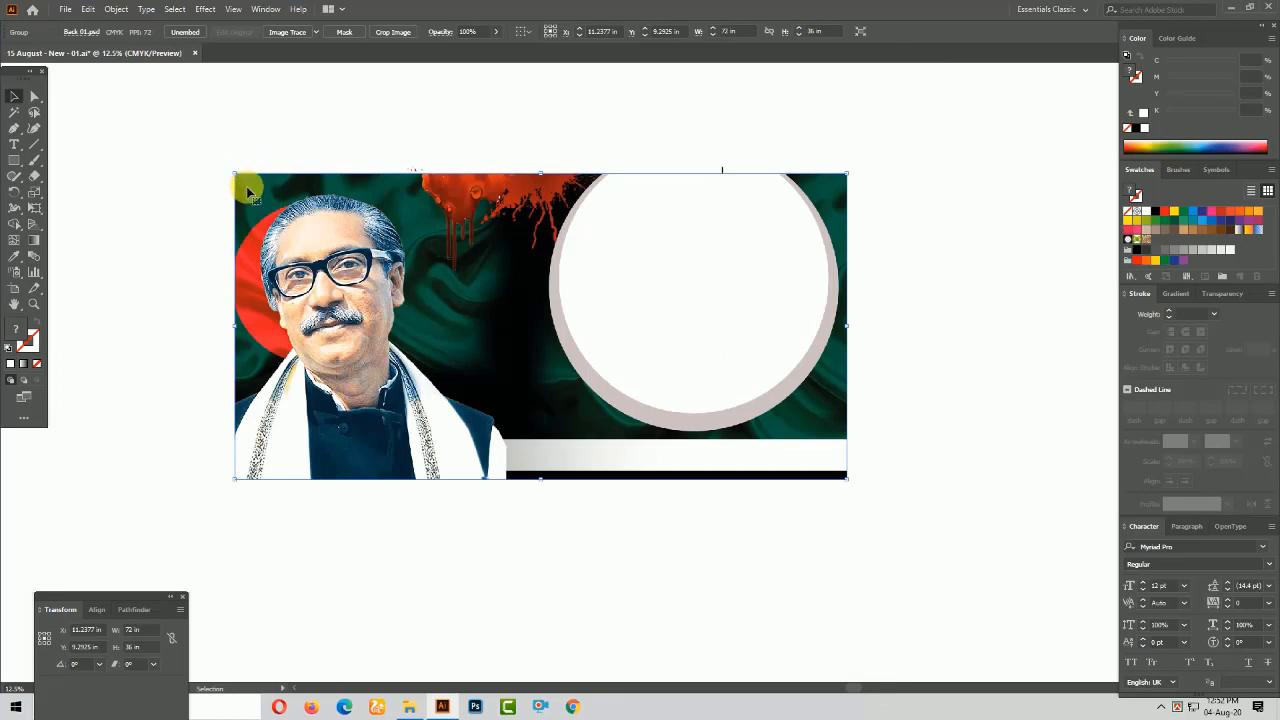
# Select the placed banner background and send it to the back behind all the lettering
pyautogui.click(147, 351)
pyautogui.click(306, 410)
pyautogui.hotkey('ctrl', 'shift', '[')
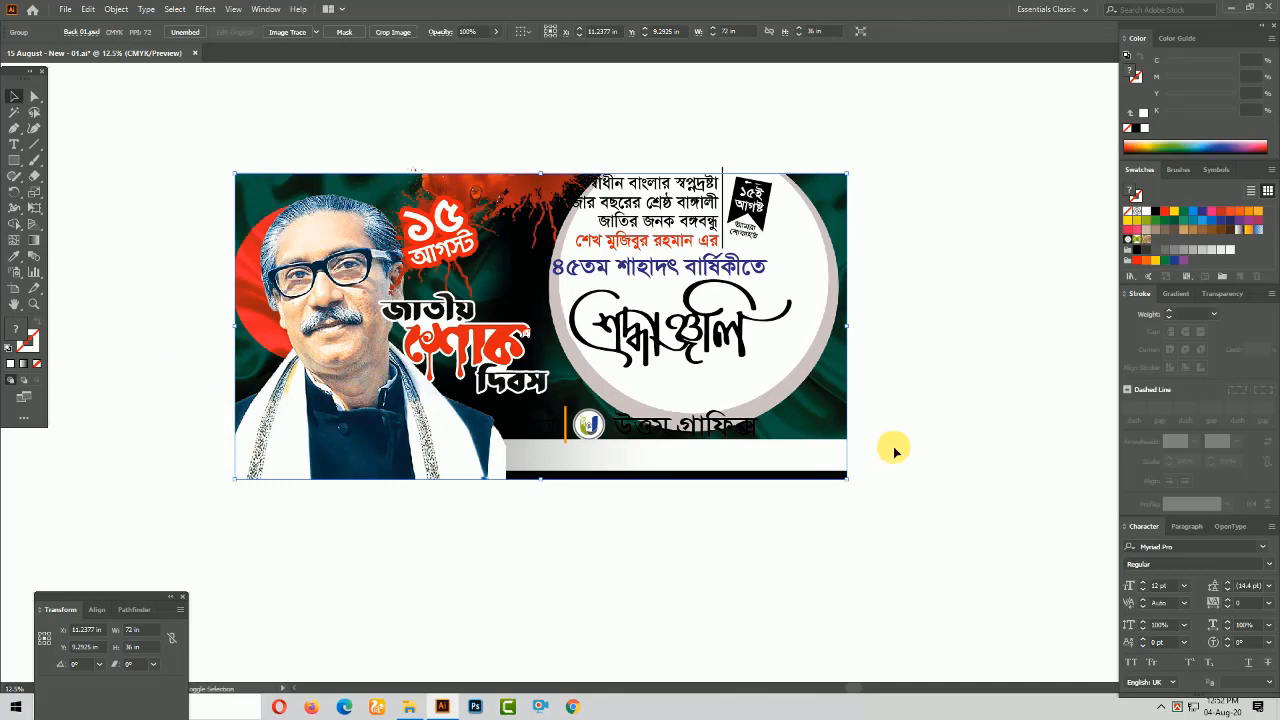
# Nudge the background left and up until its white circle surrounds the tribute lettering, and lock it in place
pyautogui.press('Left')
pyautogui.press('Left')
pyautogui.press('Left')
pyautogui.press('Left')
pyautogui.press('Left')
pyautogui.press('Left')
pyautogui.press('Left')
pyautogui.press('Left')
pyautogui.press('Left')
pyautogui.press('Left')
pyautogui.press('Left')
pyautogui.press('Left')
pyautogui.press('Left')
pyautogui.press('Left')
pyautogui.press('Left')
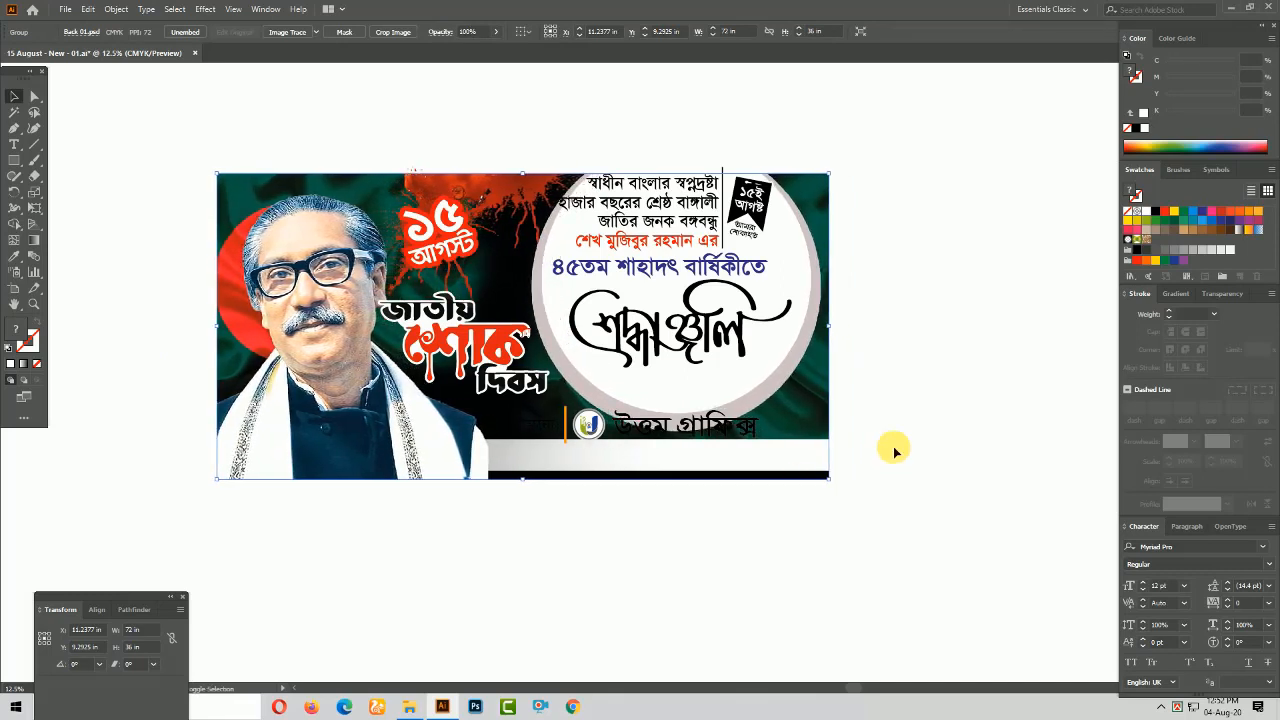
pyautogui.press('Left')
pyautogui.press('Left')
pyautogui.press('Left')
pyautogui.press('Left')
pyautogui.press('Left')
pyautogui.press('Left')
pyautogui.press('Left')
pyautogui.press('Left')
pyautogui.press('Left')
pyautogui.press('Left')
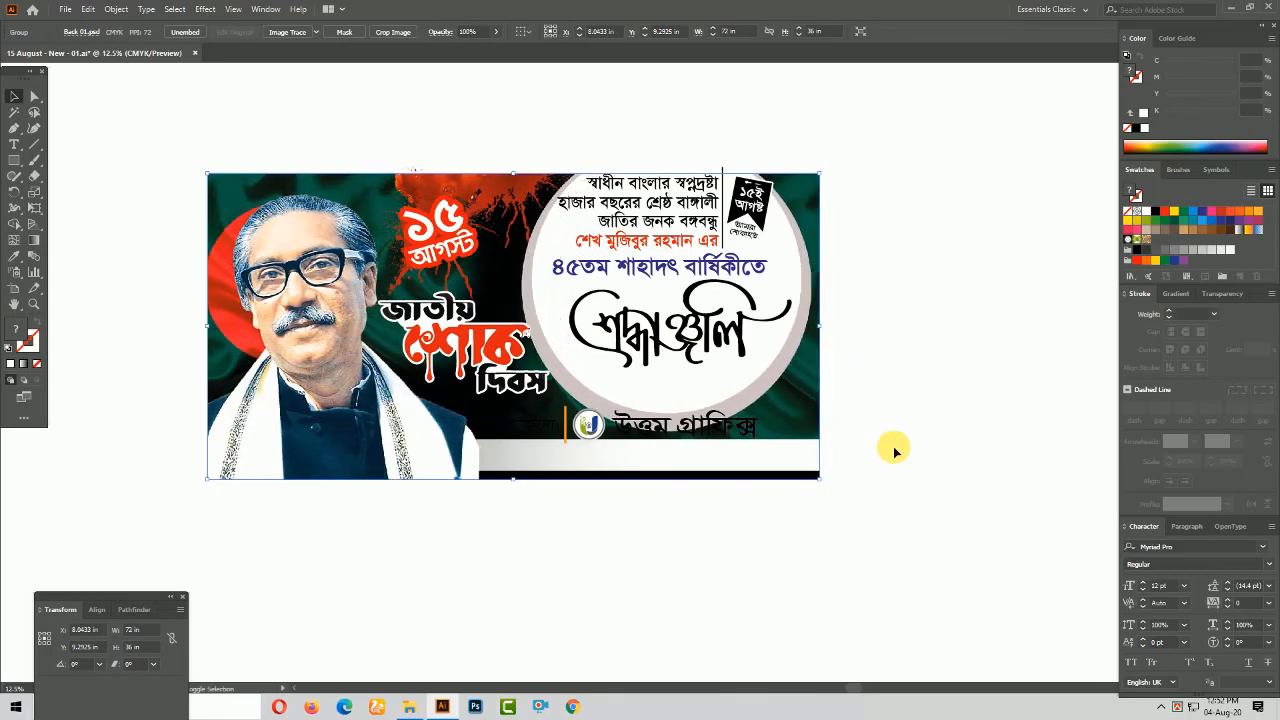
pyautogui.press('Up')
pyautogui.press('Up')
pyautogui.press('Up')
pyautogui.press('Up')
pyautogui.press('Up')
pyautogui.press('Up')
pyautogui.press('Up')
pyautogui.press('Up')
pyautogui.press('Up')
pyautogui.press('Up')
pyautogui.press('Up')
pyautogui.press('Up')
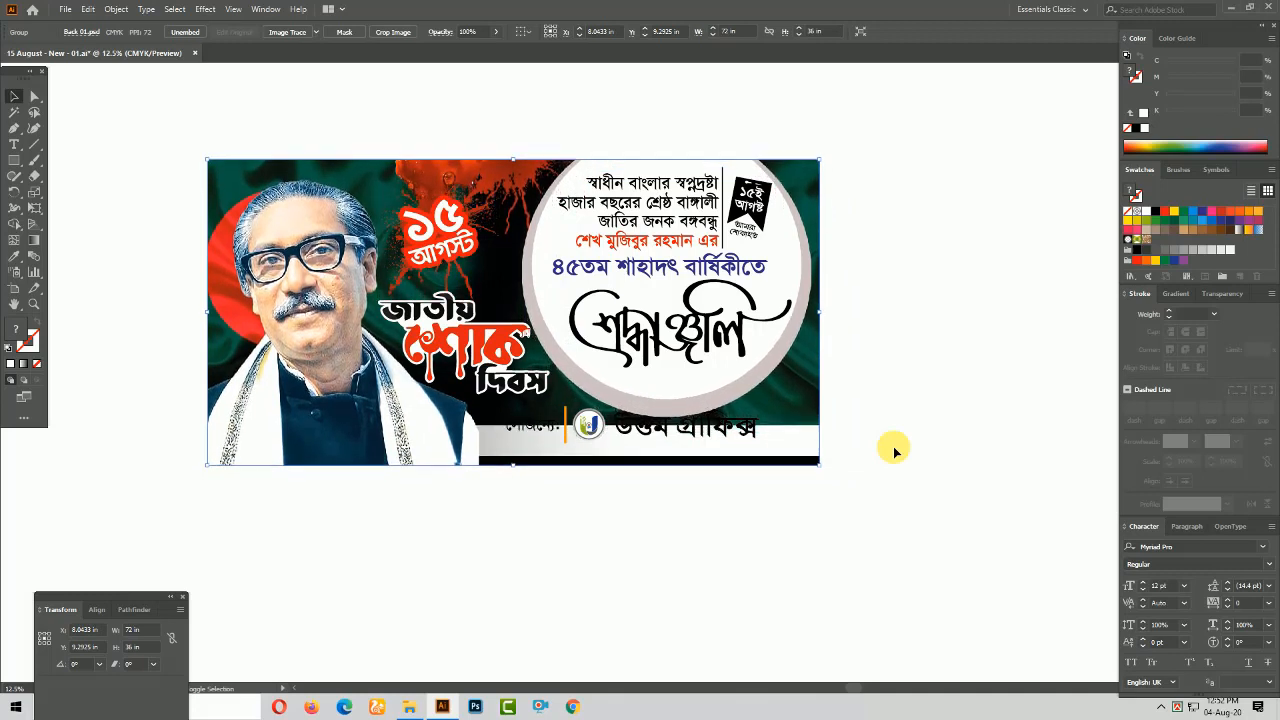
pyautogui.press('Up')
pyautogui.press('Up')
pyautogui.press('Up')
pyautogui.press('Up')
pyautogui.press('Up')
pyautogui.press('Up')
pyautogui.hotkey('ctrl', '2')
# Select the tribute lettering in the circle, enlarge it to about 29.09 × 24.35 in, and nudge it slightly left and down
pyautogui.moveTo(836, 329); pyautogui.dragTo(579, 141)
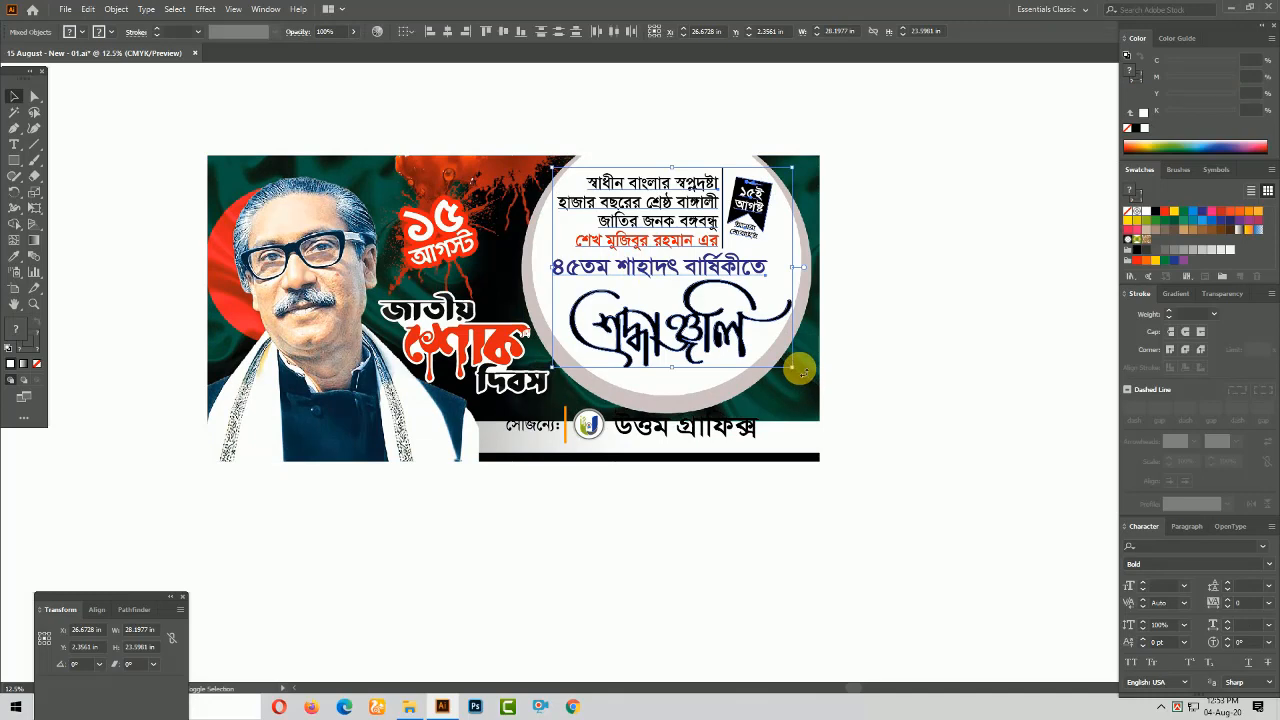
pyautogui.moveTo(793, 368)
pyautogui.mouseDown()
pyautogui.moveTo(842, 374)
pyautogui.moveTo(799, 375)
pyautogui.mouseUp()
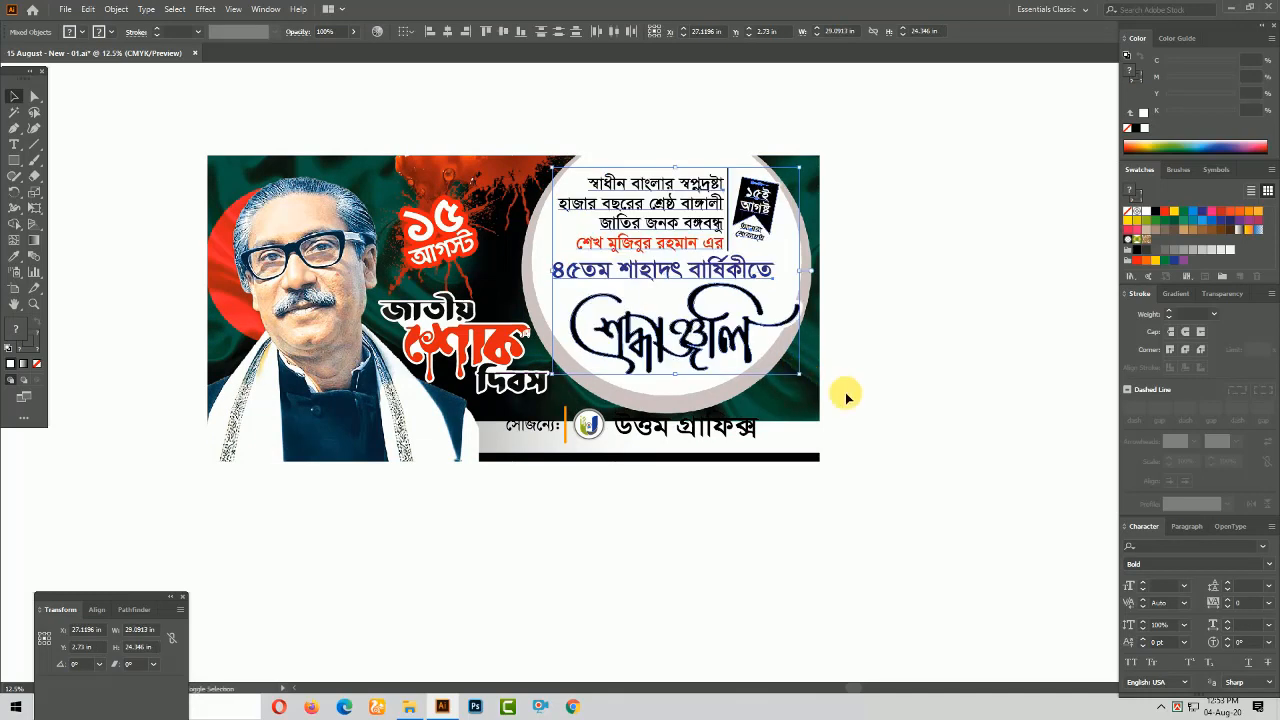
pyautogui.press('Left')
pyautogui.press('Left')
pyautogui.press('Left')
pyautogui.press('Left')
pyautogui.press('Down')
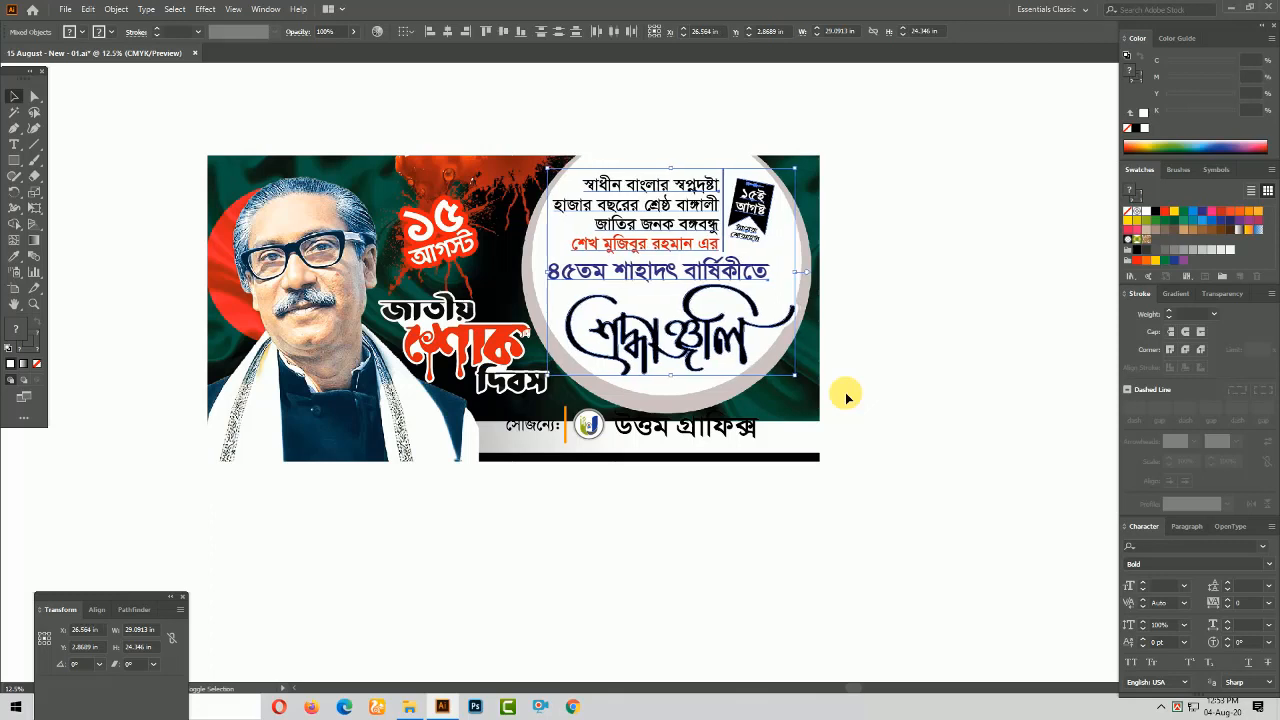
# Nudge the tribute lettering slightly further left inside the white circle and deselect it
pyautogui.press('Left')
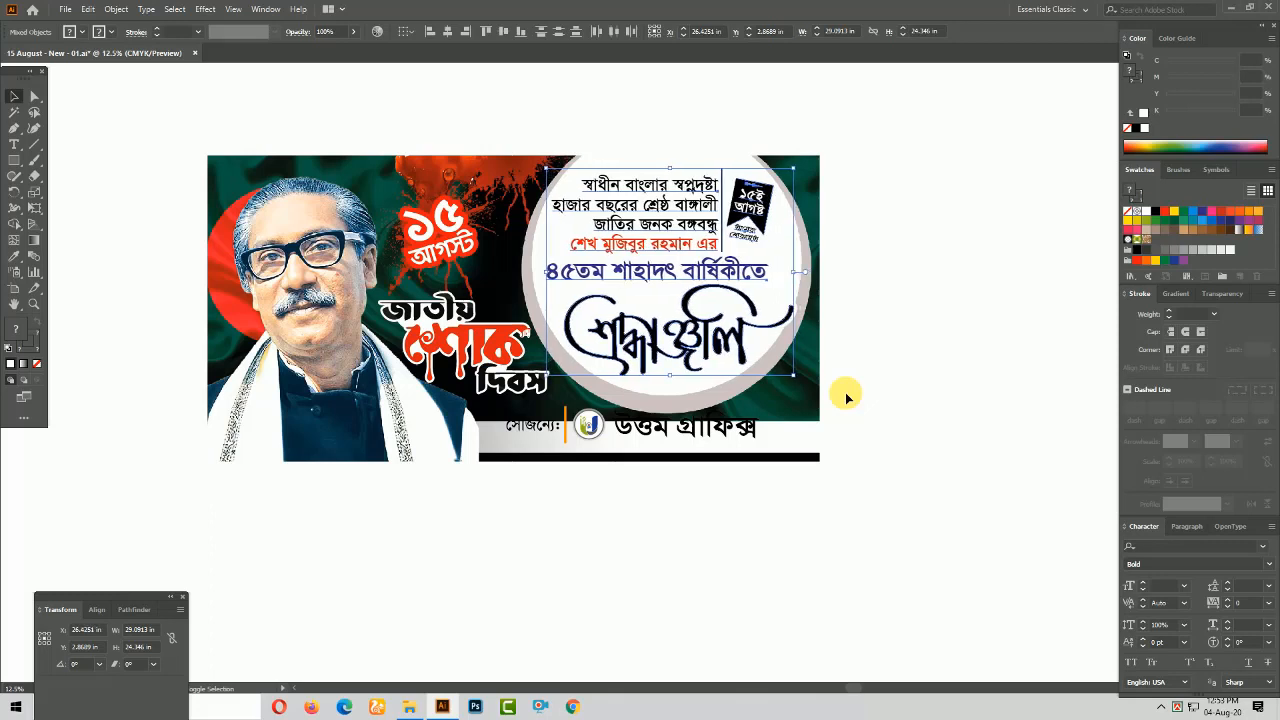
pyautogui.click(962, 416)
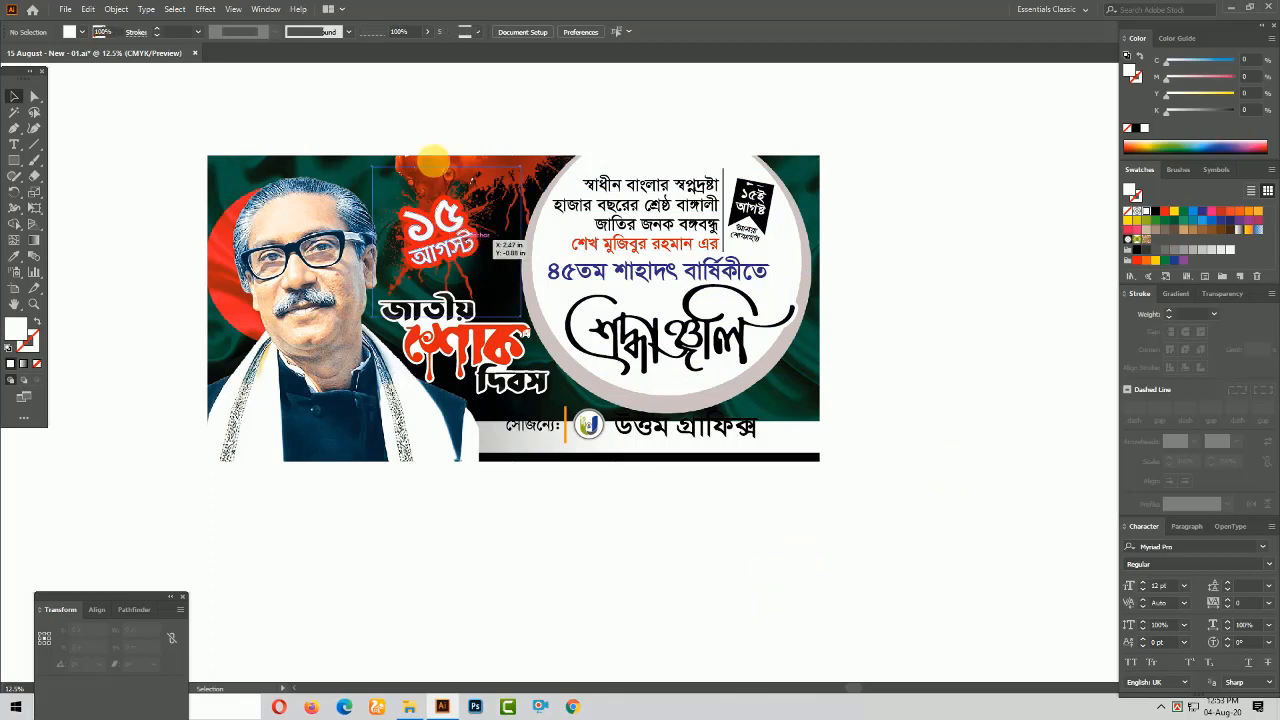
# Shift the slanted ১৫ আগস্ট lettering right to about X 2.22 in and slightly down to about Y -0.53 in, over the blood splatter
pyautogui.click(489, 285)
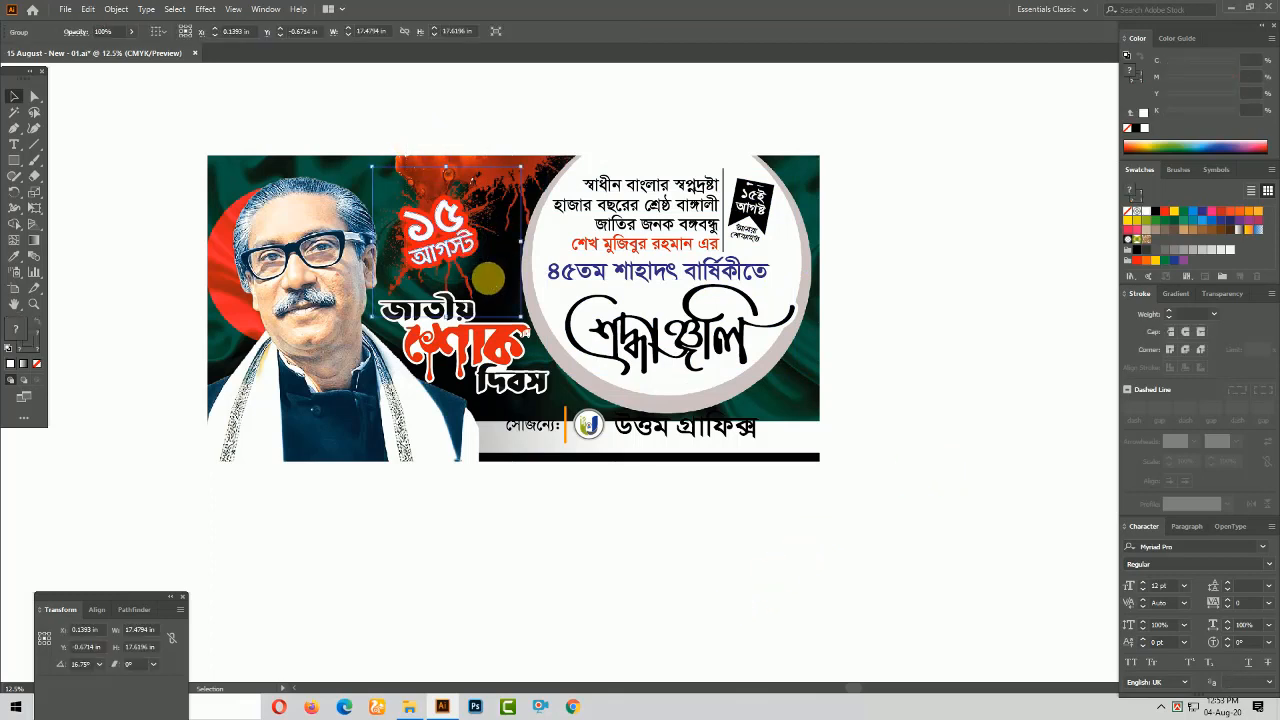
pyautogui.hotkey('shift', 'Right')
pyautogui.hotkey('shift', 'Right')
pyautogui.hotkey('shift', 'Right')
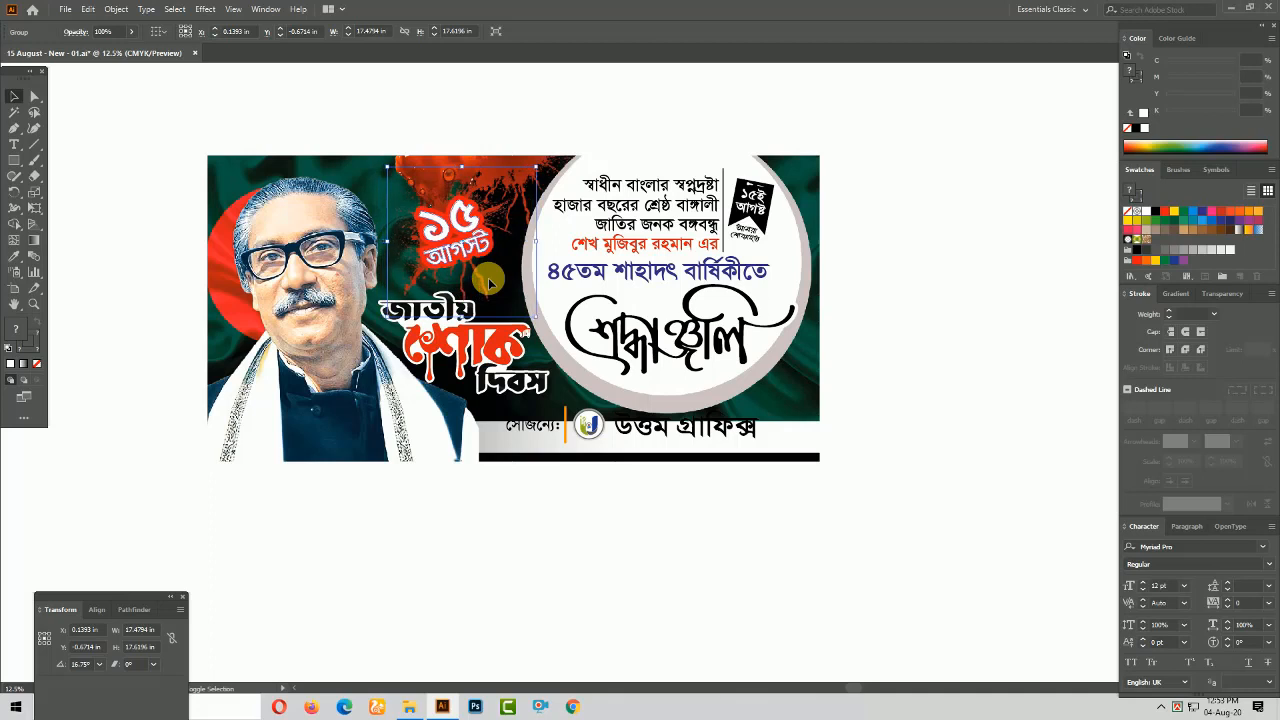
pyautogui.hotkey('shift', 'Right')
pyautogui.hotkey('shift', 'Right')
pyautogui.hotkey('shift', 'Right')
pyautogui.hotkey('shift', 'Right')
pyautogui.hotkey('shift', 'Right')
pyautogui.hotkey('shift', 'Right')
pyautogui.hotkey('shift', 'Right')
pyautogui.hotkey('shift', 'Right')
pyautogui.hotkey('shift', 'Right')
pyautogui.hotkey('shift', 'Right')
pyautogui.hotkey('shift', 'Right')
pyautogui.hotkey('shift', 'Right')
pyautogui.hotkey('shift', 'Right')
pyautogui.hotkey('shift', 'Right')
pyautogui.hotkey('shift', 'Right')
pyautogui.hotkey('shift', 'Down')
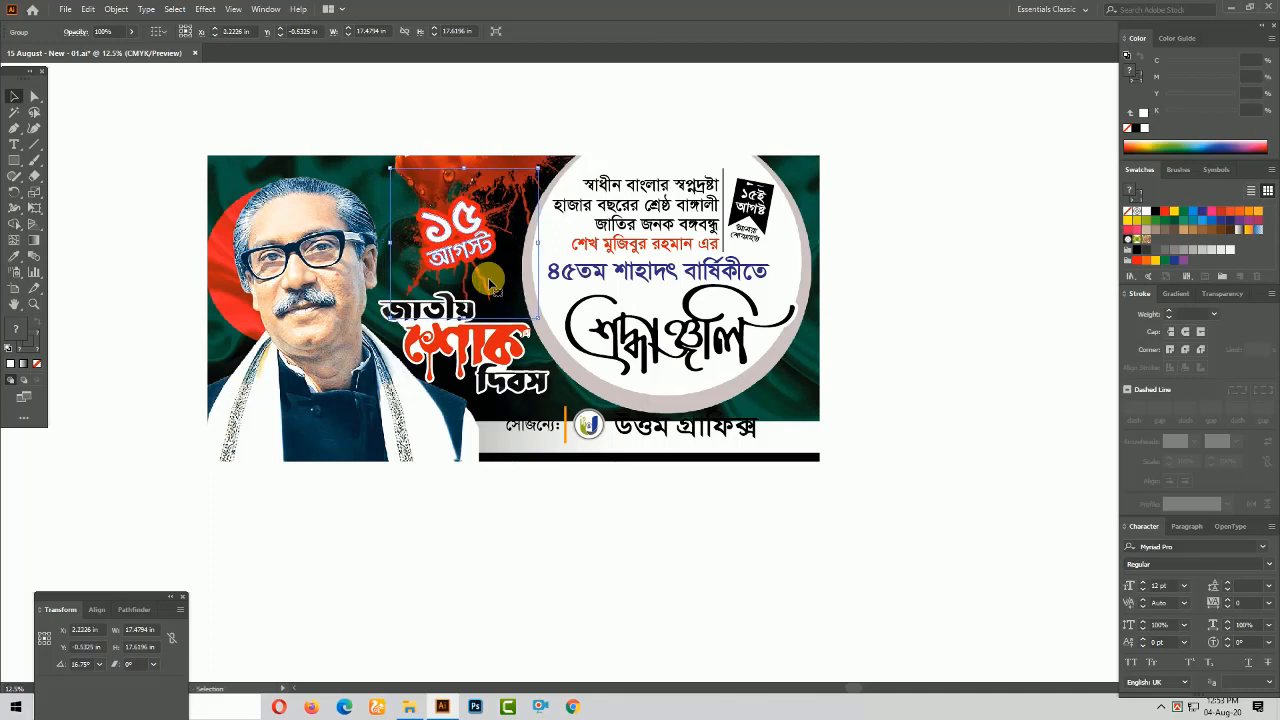
pyautogui.click(531, 543)
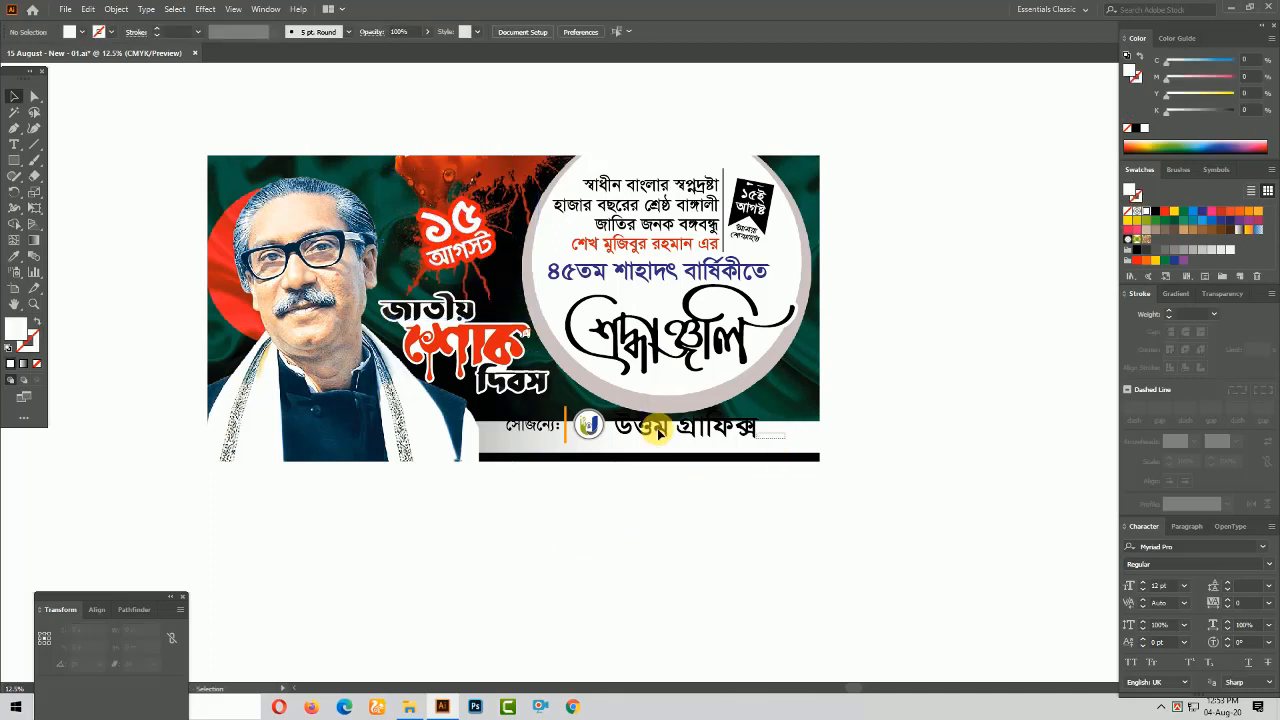
# Select the whole sponsor line with its logo and move it down to about Y 22.2 in, onto the white strip
pyautogui.click(659, 432)
pyautogui.keyDown('shift'); pyautogui.click(530, 430); pyautogui.keyUp('shift')
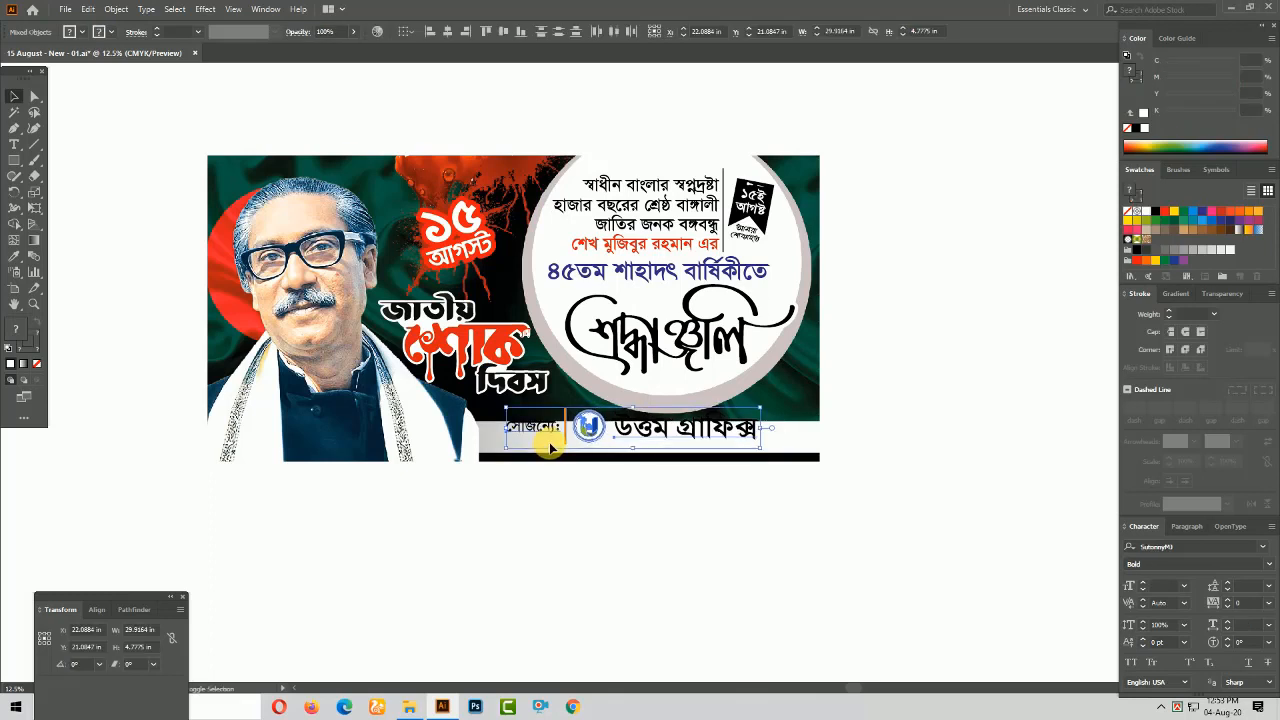
pyautogui.hotkey('shift', 'Down')
pyautogui.hotkey('shift', 'Down')
pyautogui.hotkey('shift', 'Down')
pyautogui.hotkey('shift', 'Down')
pyautogui.hotkey('shift', 'Down')
pyautogui.hotkey('shift', 'Down')
pyautogui.hotkey('shift', 'Down')
pyautogui.hotkey('shift', 'Down')
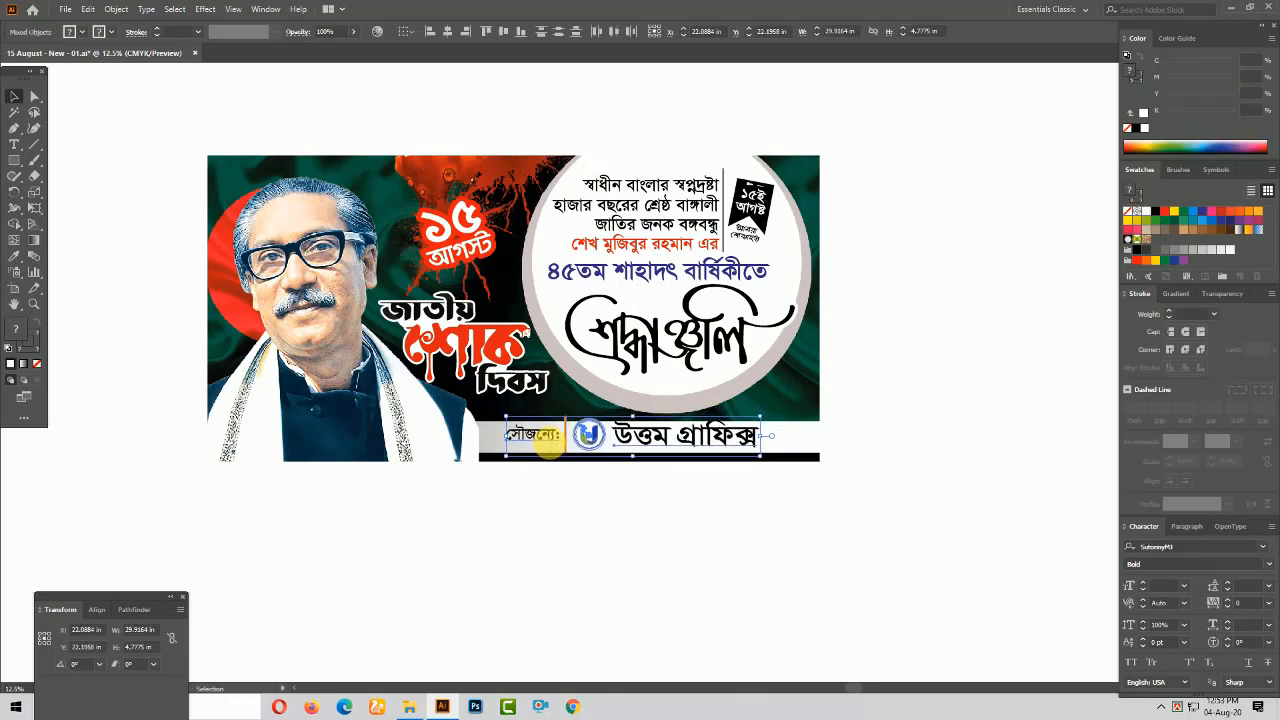
# Scale the sponsor line down proportionally so it fits within the height of the white strip, centred along it
pyautogui.moveTo(382, 389); pyautogui.dragTo(911, 547)
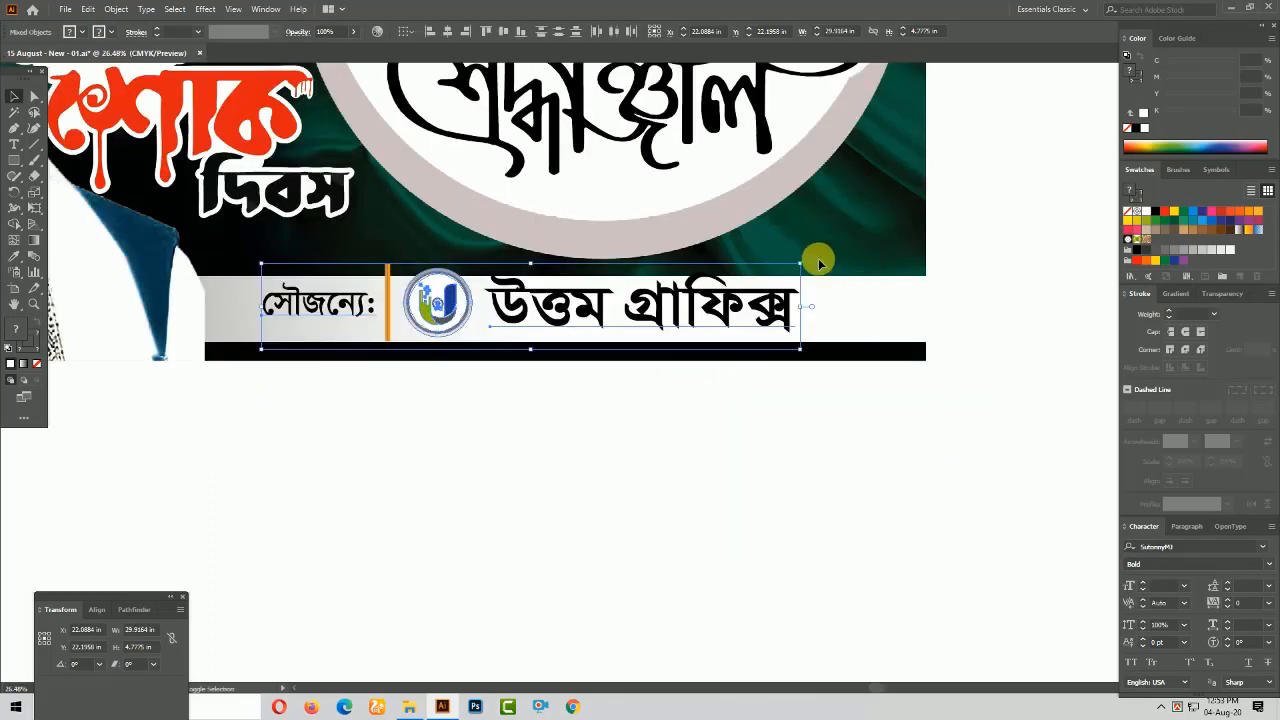
pyautogui.moveTo(807, 264); pyautogui.dragTo(720, 277)
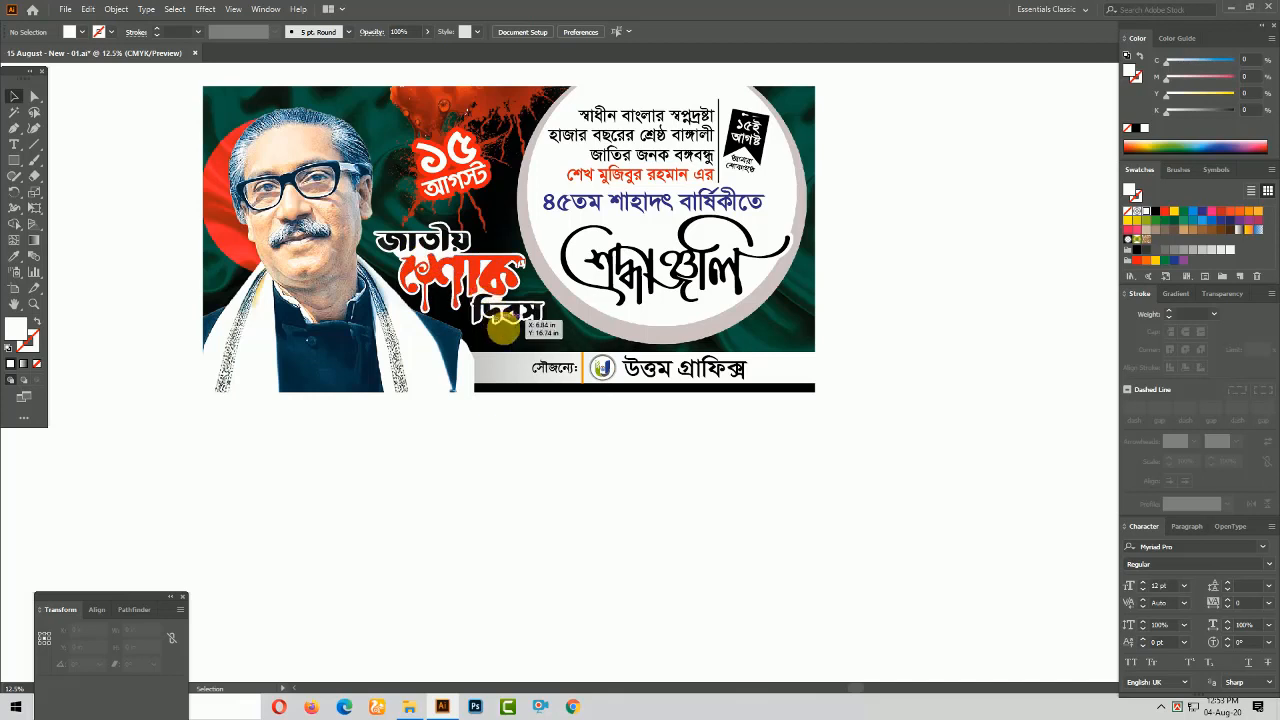
pyautogui.moveTo(929, 449); pyautogui.dragTo(841, 463)
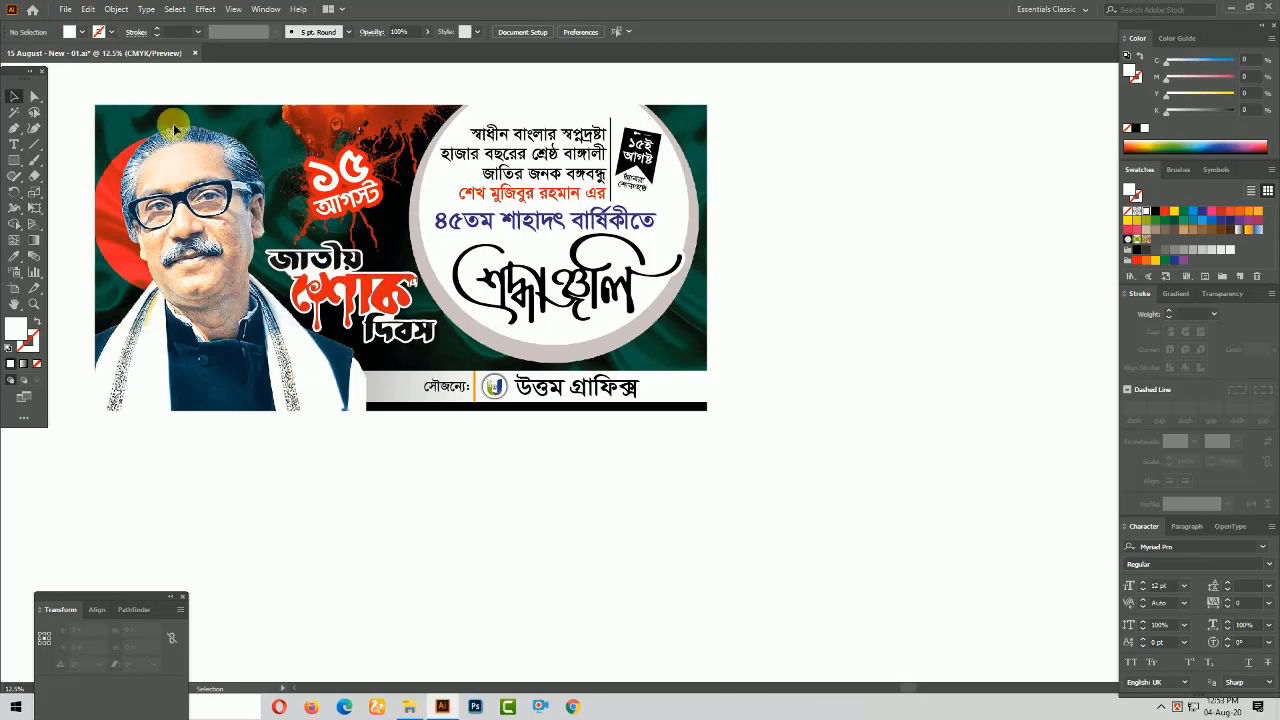
# Place the New (1) lettering image from the Banner folder below the banner, at about 31.66 × 19.08 in
pyautogui.click(65, 9)
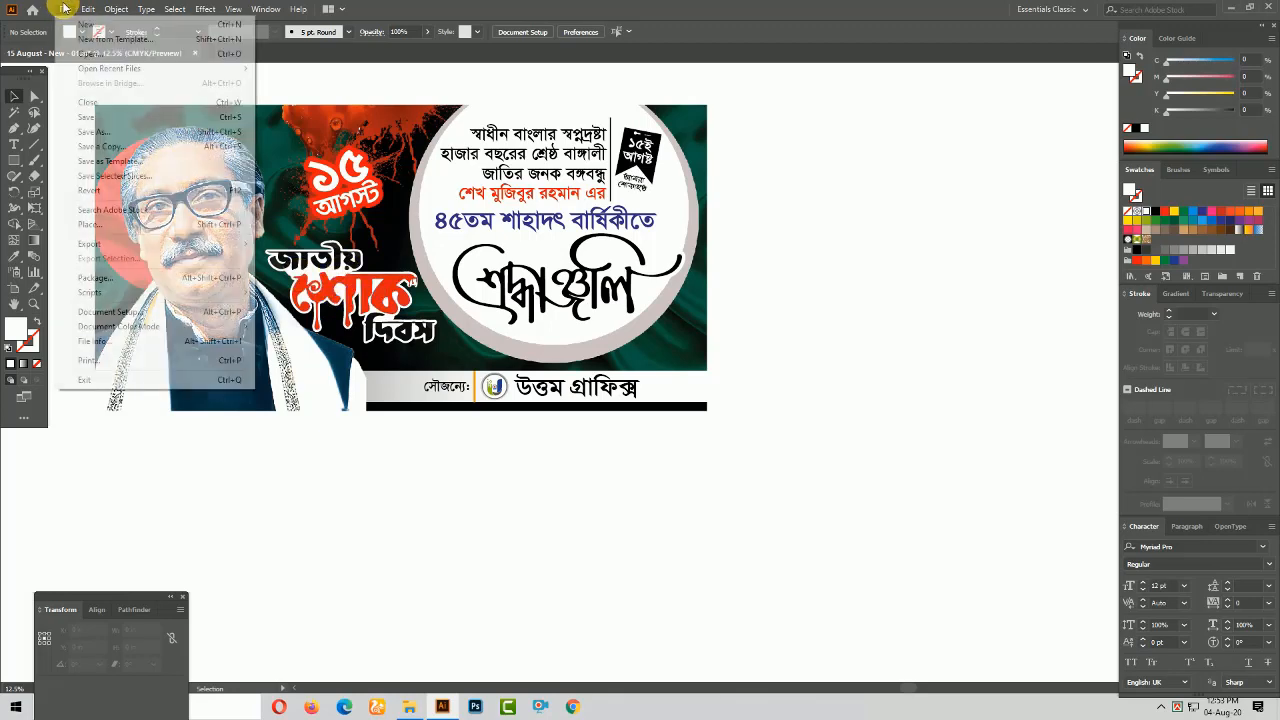
pyautogui.click(96, 224)
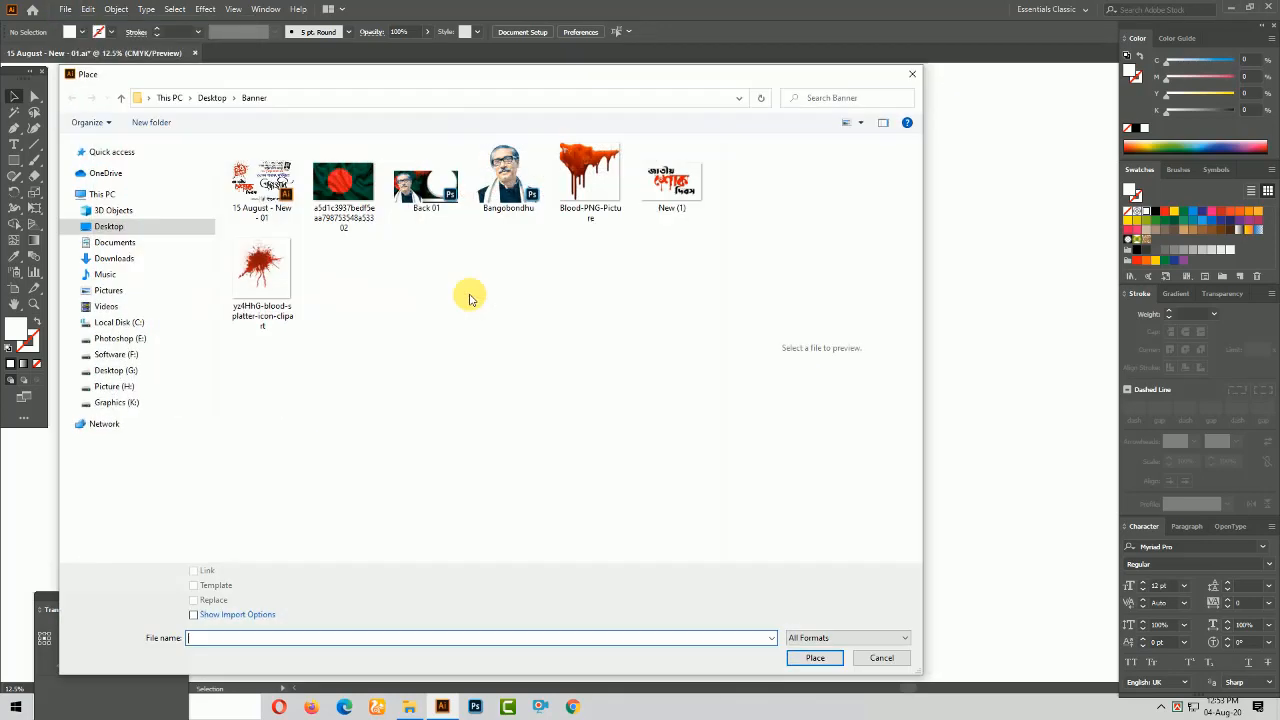
pyautogui.click(677, 182)
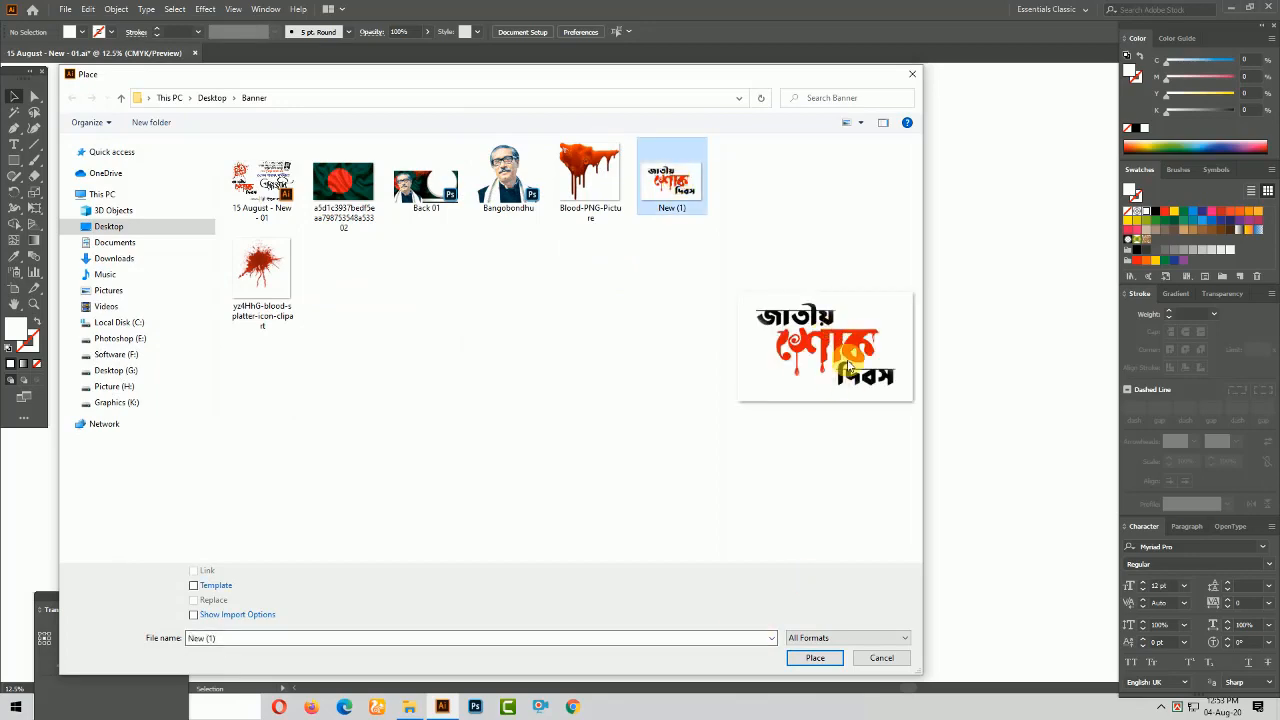
pyautogui.click(812, 658)
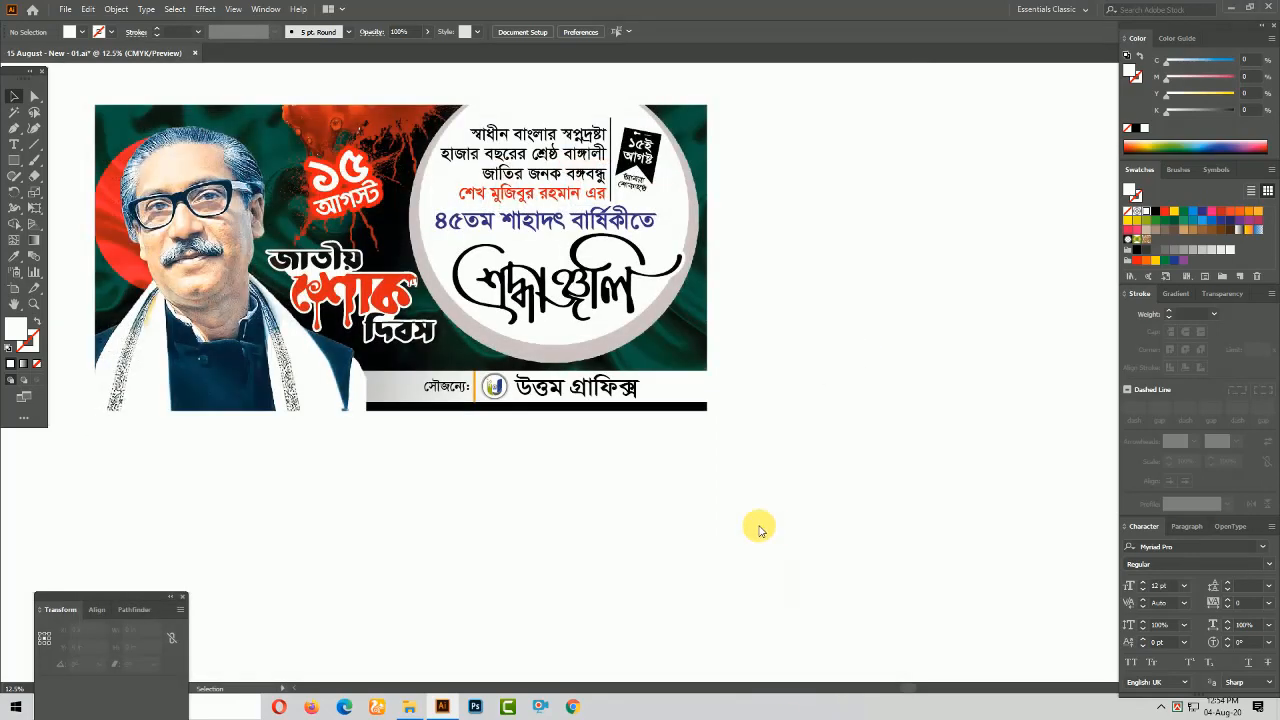
pyautogui.moveTo(747, 499); pyautogui.dragTo(882, 573)
pyautogui.moveTo(776, 498); pyautogui.dragTo(518, 492)
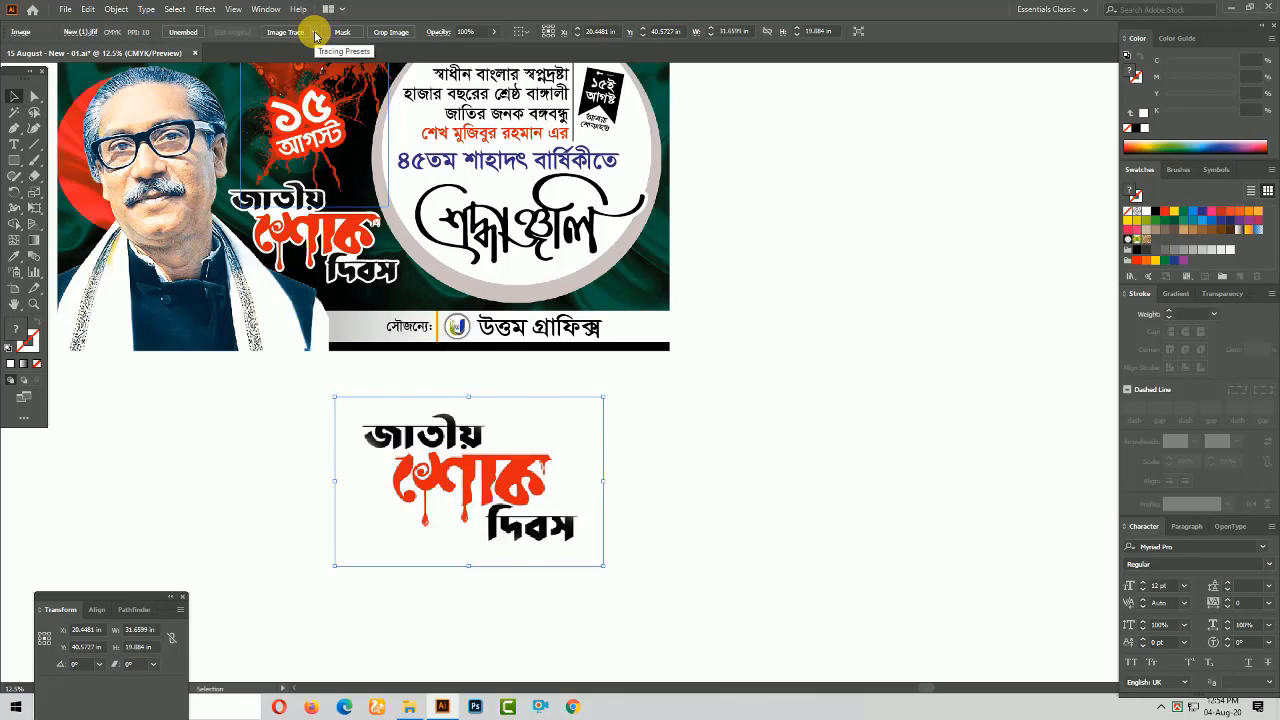
# Image Trace the placed lettering with the 16 Colors preset and expand the result into vector paths
pyautogui.click(315, 35)
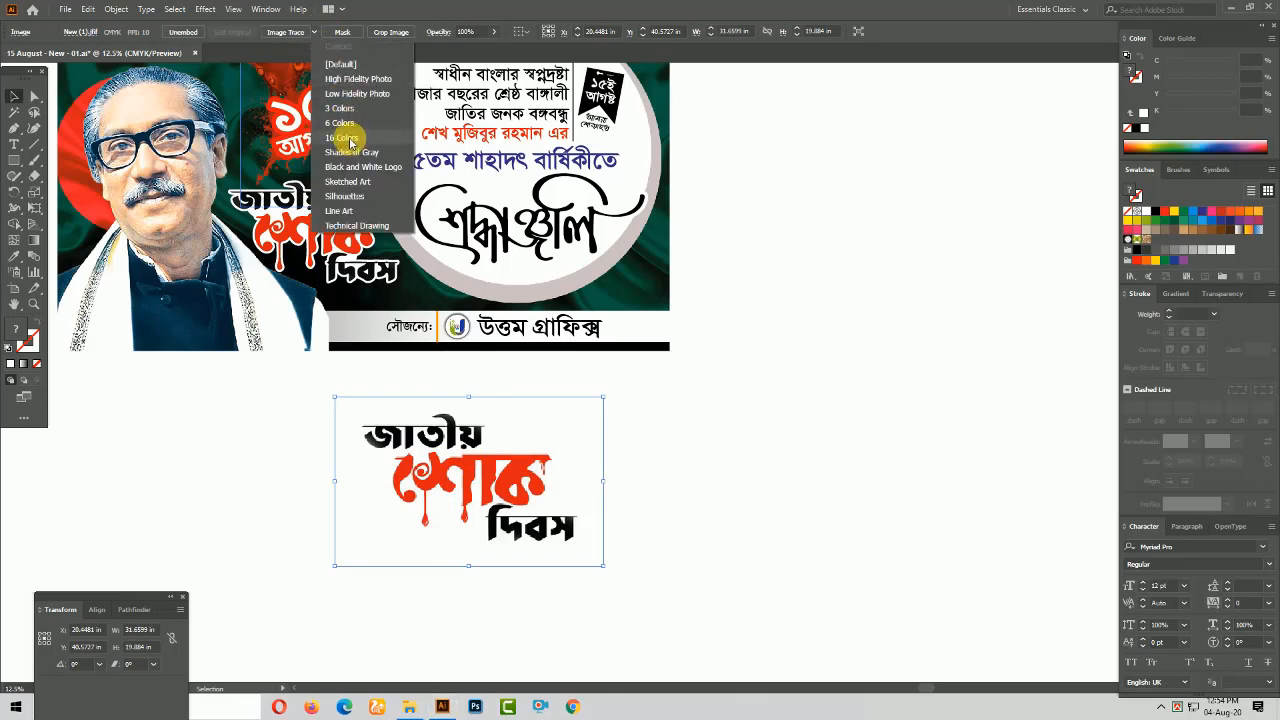
pyautogui.click(345, 138)
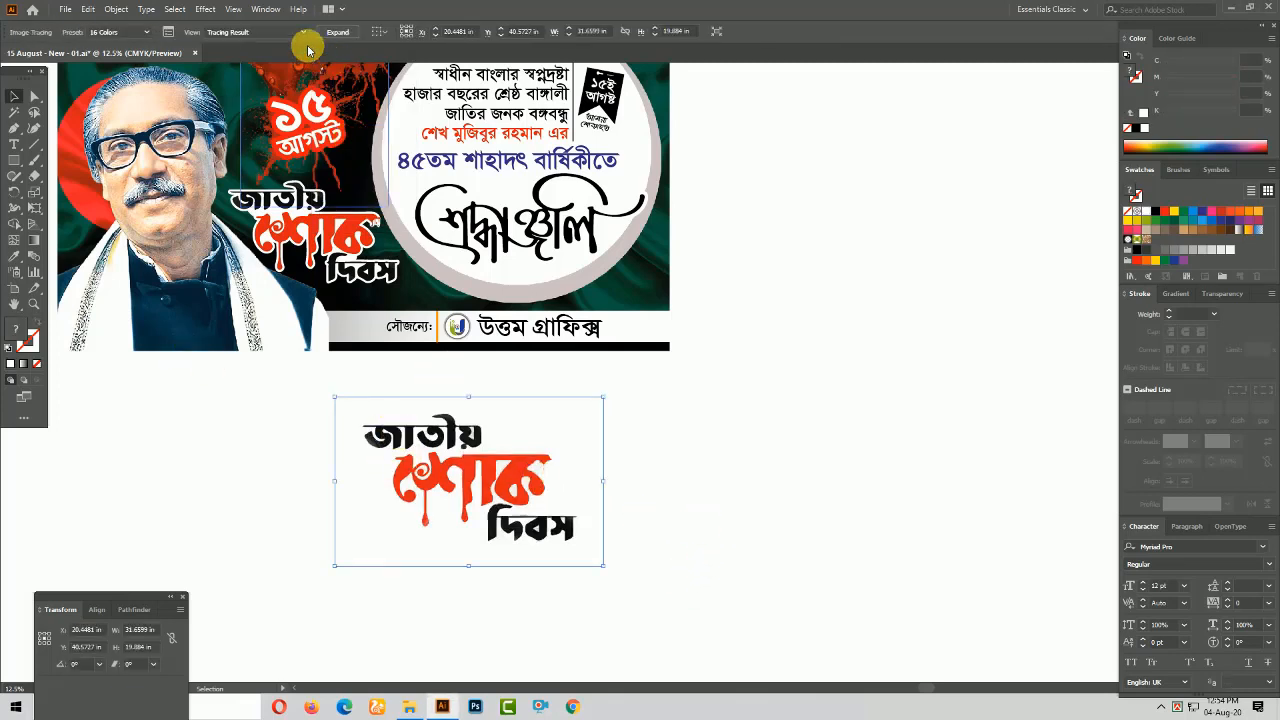
pyautogui.click(337, 32)
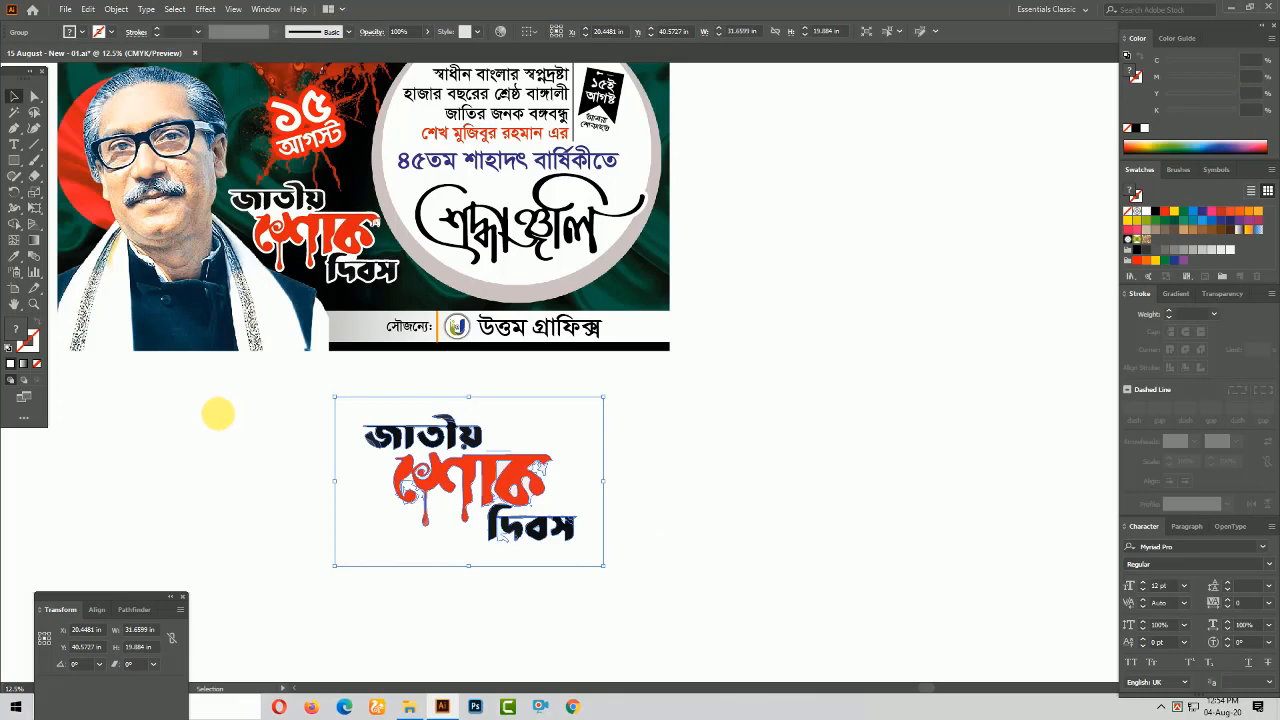
pyautogui.click(219, 415)
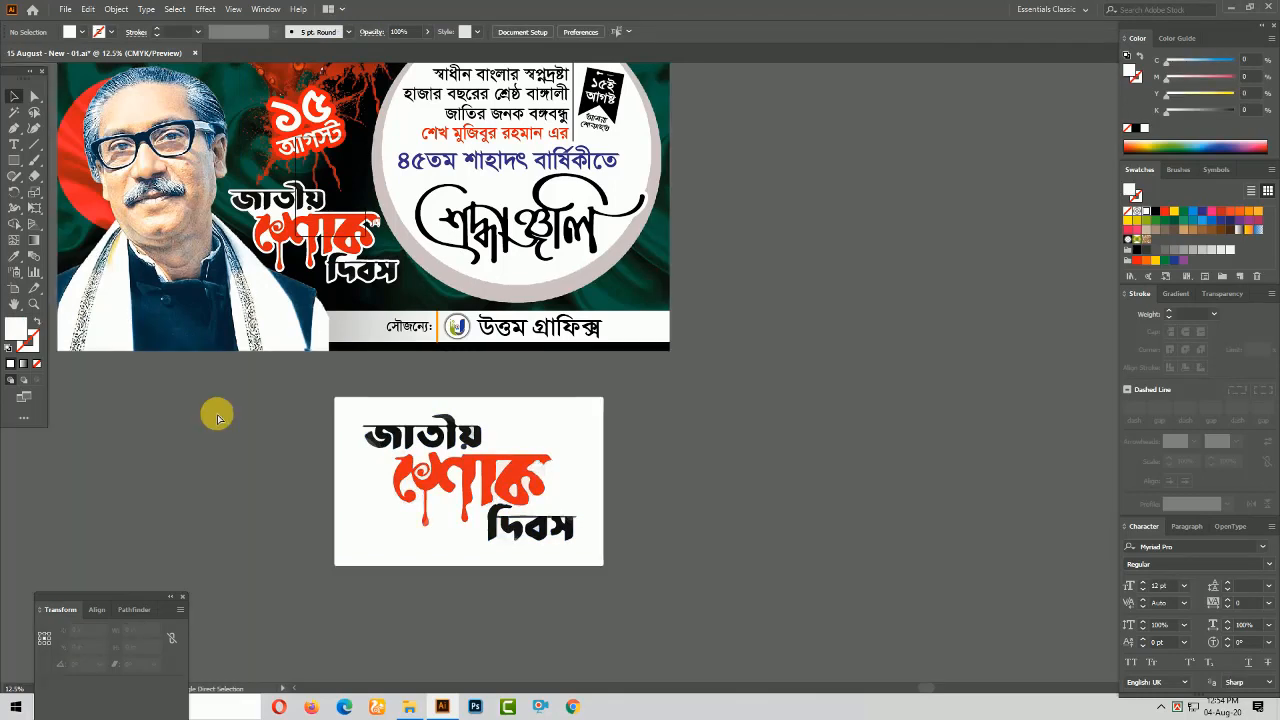
# Hide the artboards and delete the white background shape behind the traced lettering
pyautogui.hotkey('ctrl', 'shift', 'h')
pyautogui.hotkey('ctrl', 'shift', 'h')
pyautogui.hotkey('ctrl', 'shift', 'h')
pyautogui.hotkey('ctrl', 'shift', 'h')
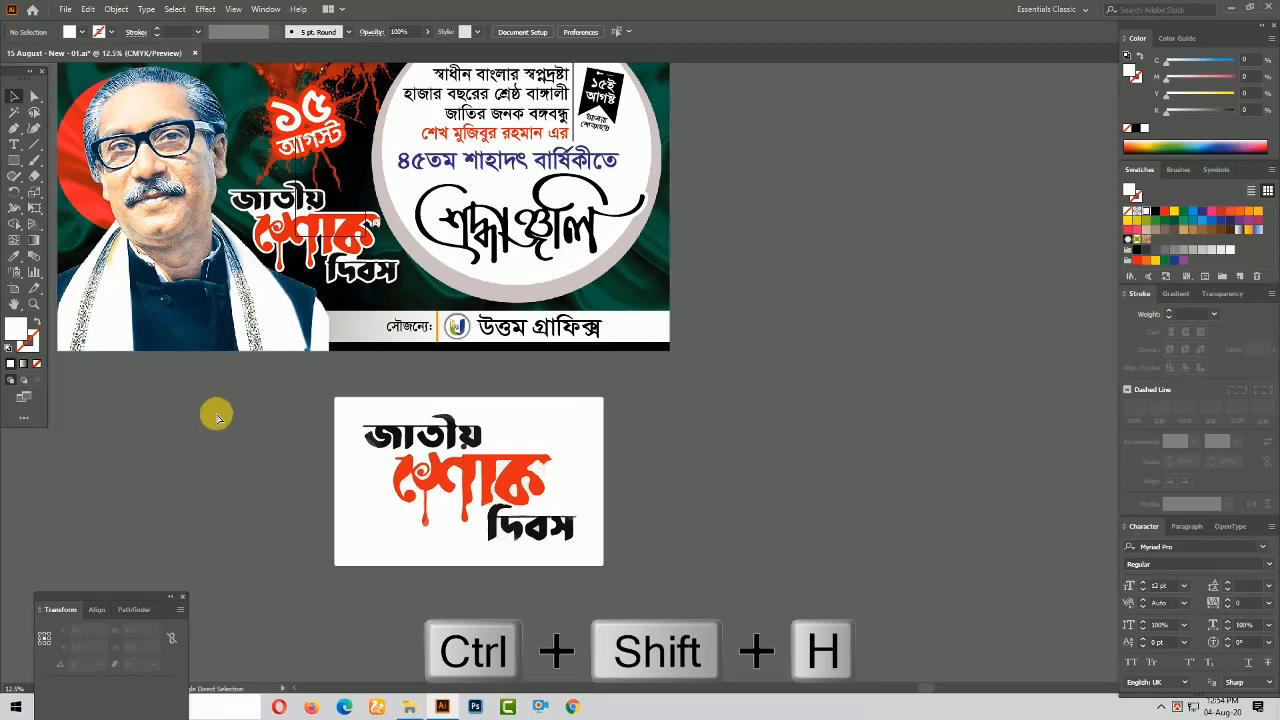
pyautogui.click(35, 97)
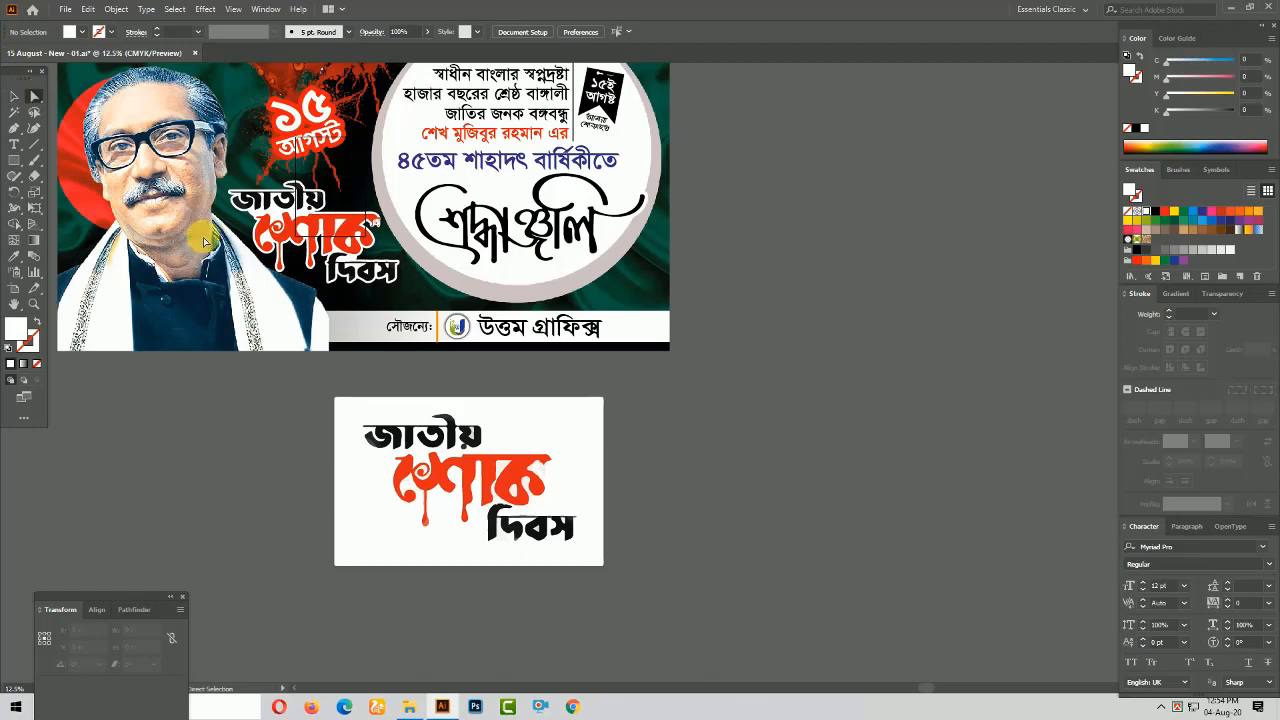
pyautogui.click(366, 540)
pyautogui.press('Delete')
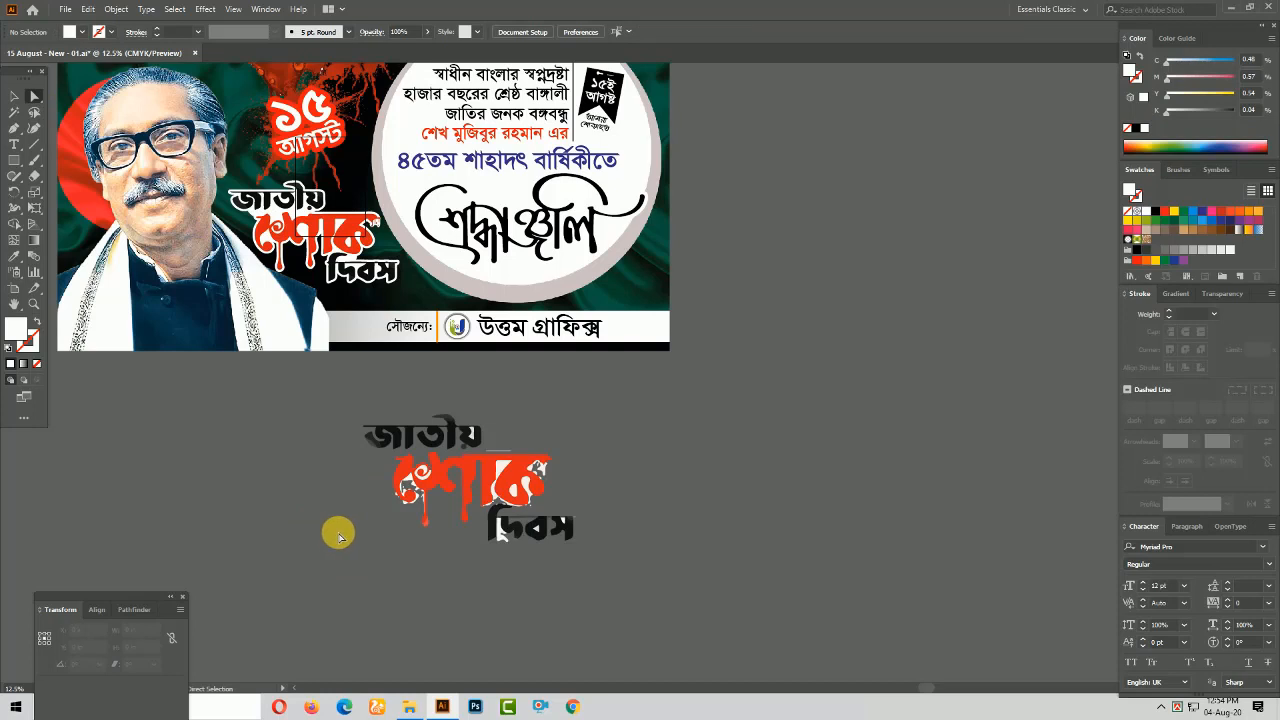
# Delete the leftover white fragments in and around the traced জাতীয় and শোক letters
pyautogui.moveTo(304, 393); pyautogui.dragTo(719, 590)
pyautogui.click(387, 413)
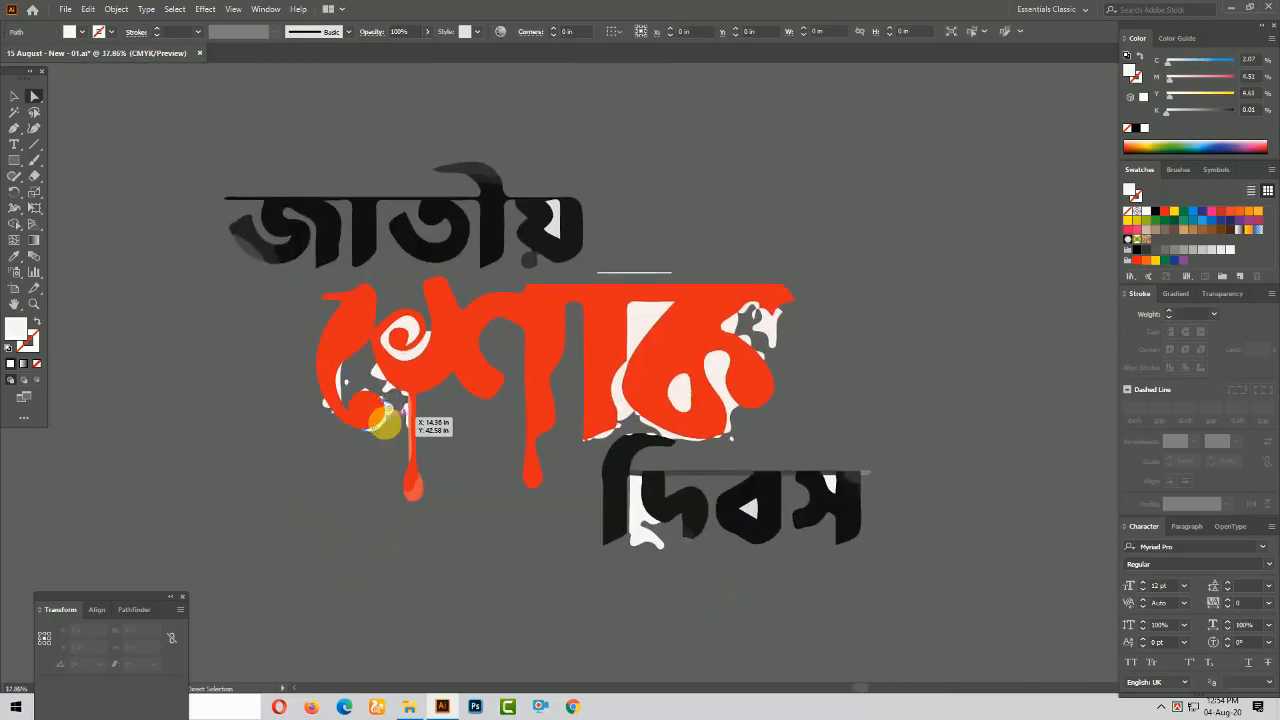
pyautogui.click(326, 405)
pyautogui.click(374, 413)
pyautogui.press('Delete')
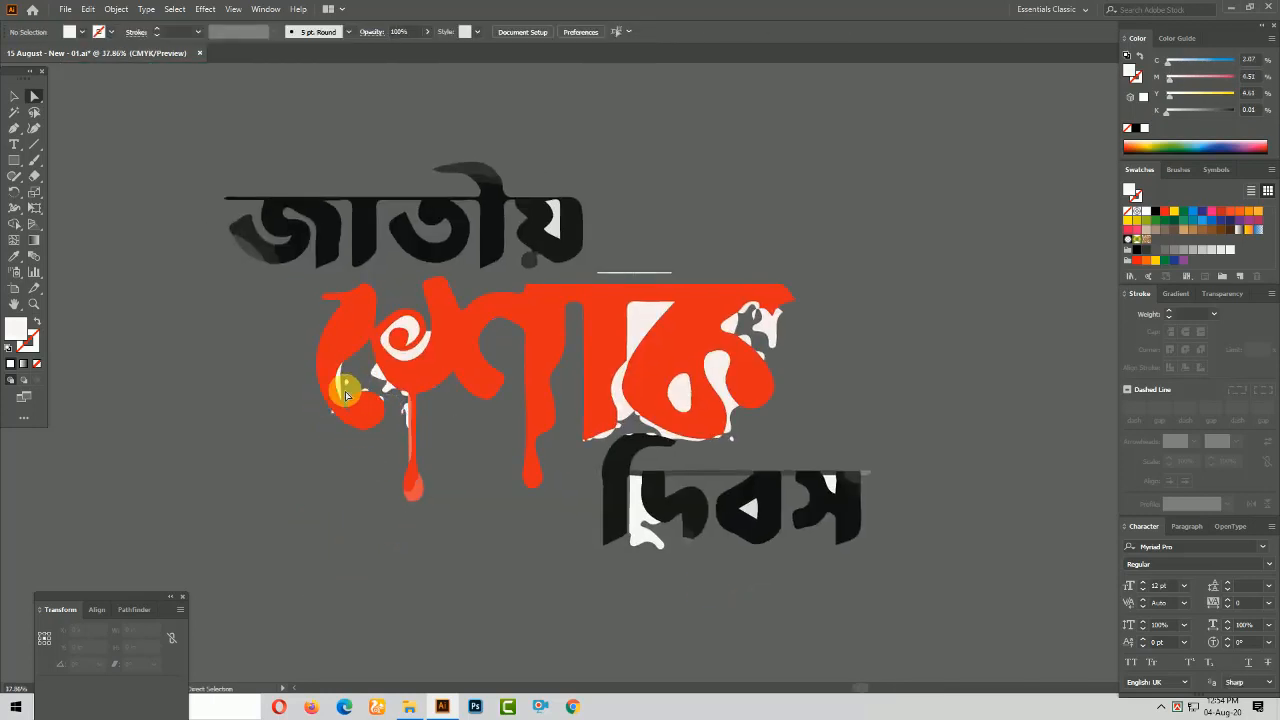
pyautogui.click(343, 389)
pyautogui.press('Delete')
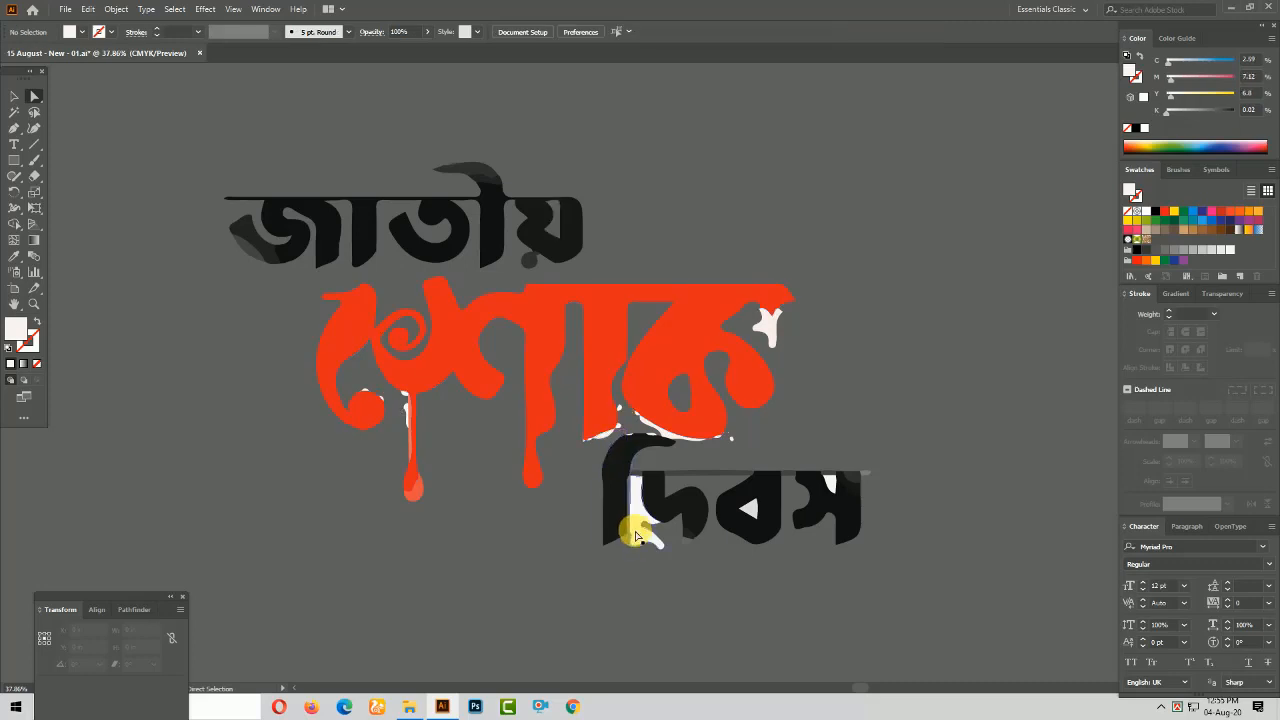
# Delete the white shapes left inside the letters of the traced word দিবস
pyautogui.click(640, 515)
pyautogui.press('Delete')
pyautogui.click(749, 512)
pyautogui.press('Delete')
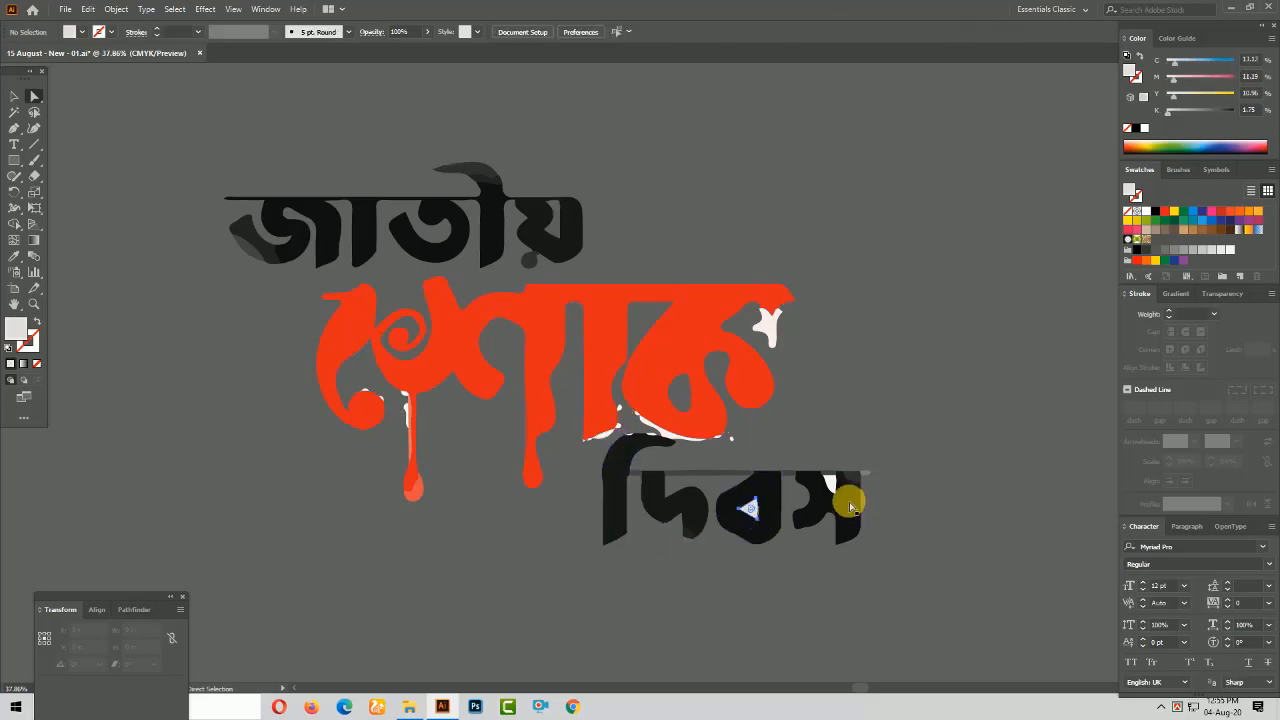
pyautogui.click(832, 485)
pyautogui.press('Delete')
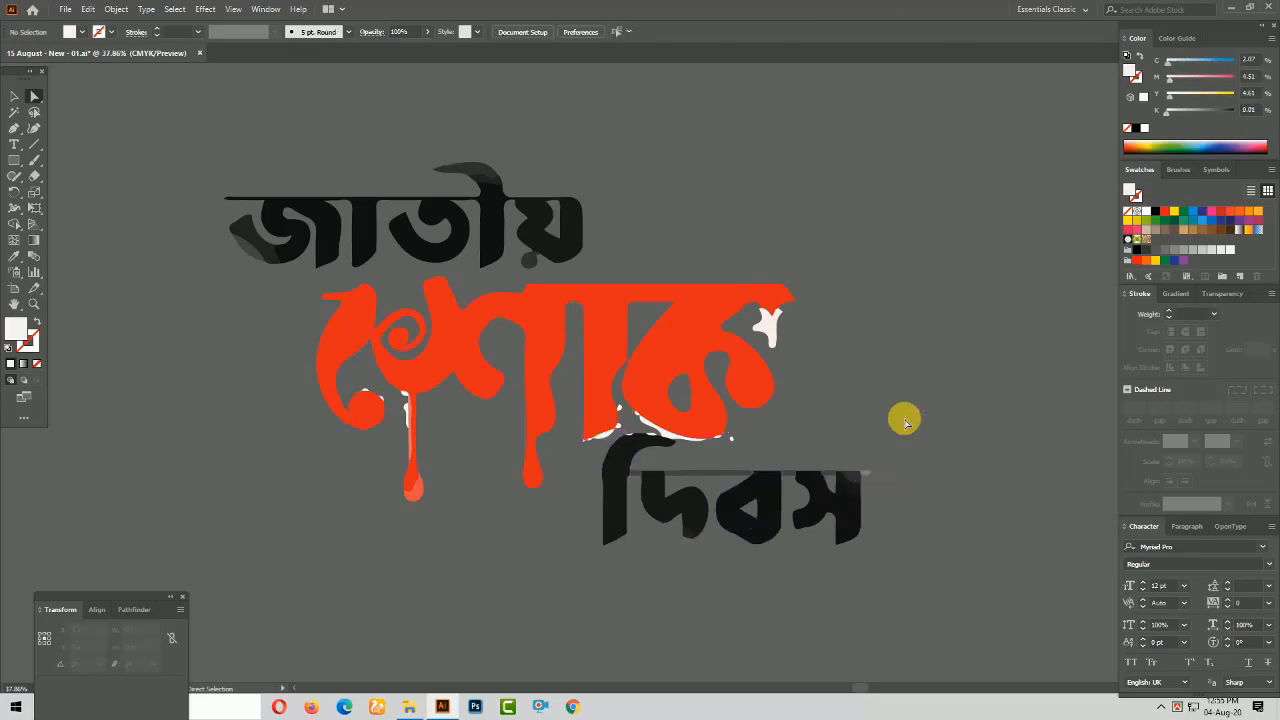
# Fill the white drip shape under the end of শোক with red (C 0, M 100, Y 100, K 0)
pyautogui.hotkey('ctrl', '-')
pyautogui.hotkey('ctrl', '-')
pyautogui.hotkey('ctrl', '-')
pyautogui.hotkey('ctrl', '-')
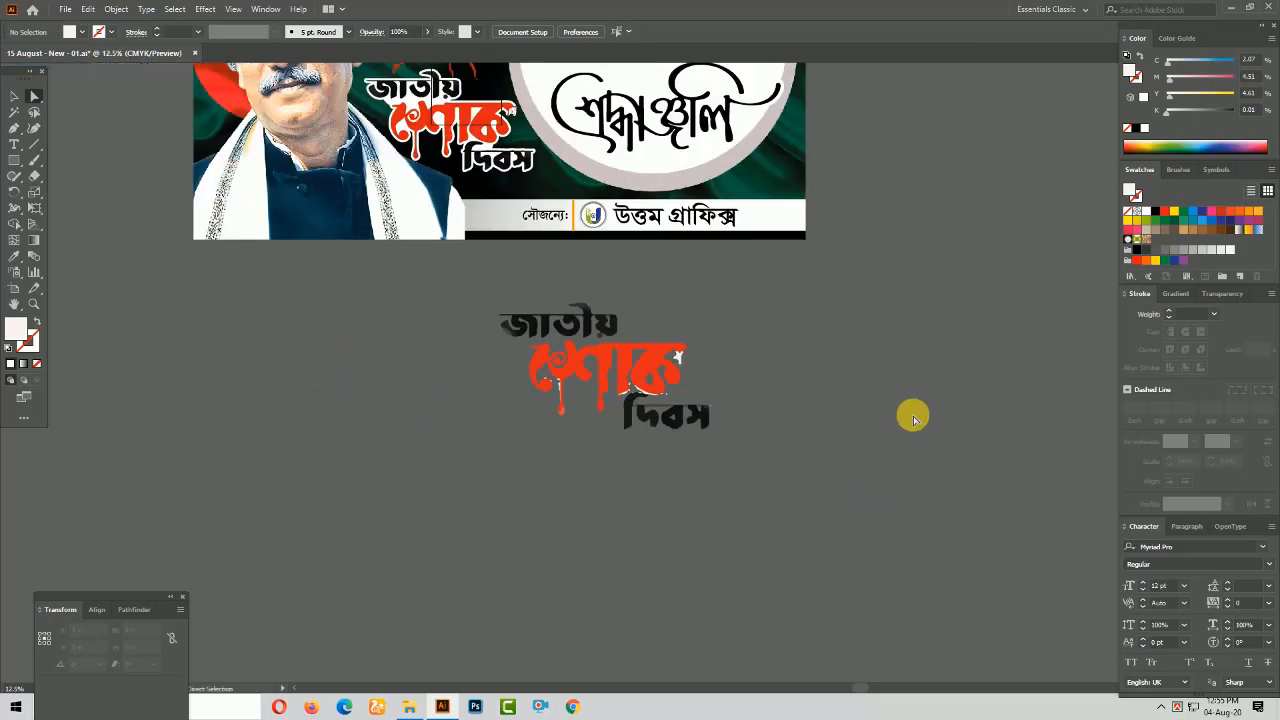
pyautogui.scroll(2, 913, 420)
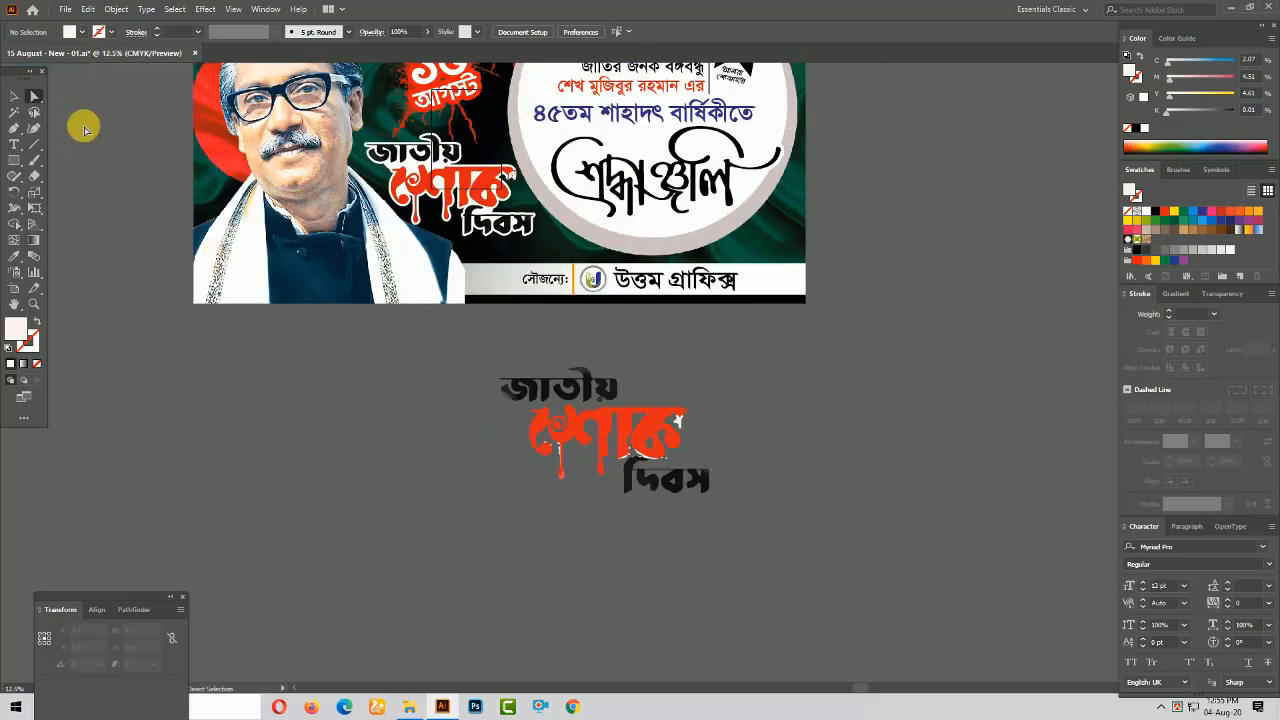
pyautogui.click(14, 97)
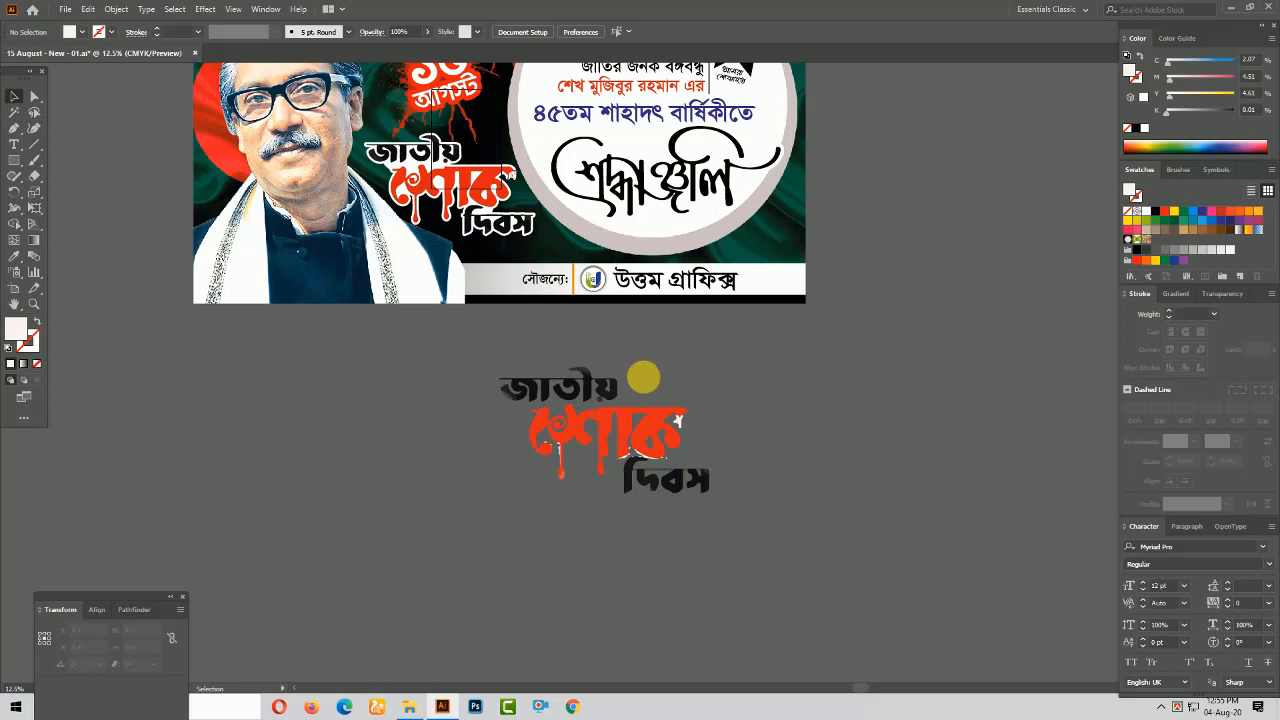
pyautogui.scroll(4, 760, 470)
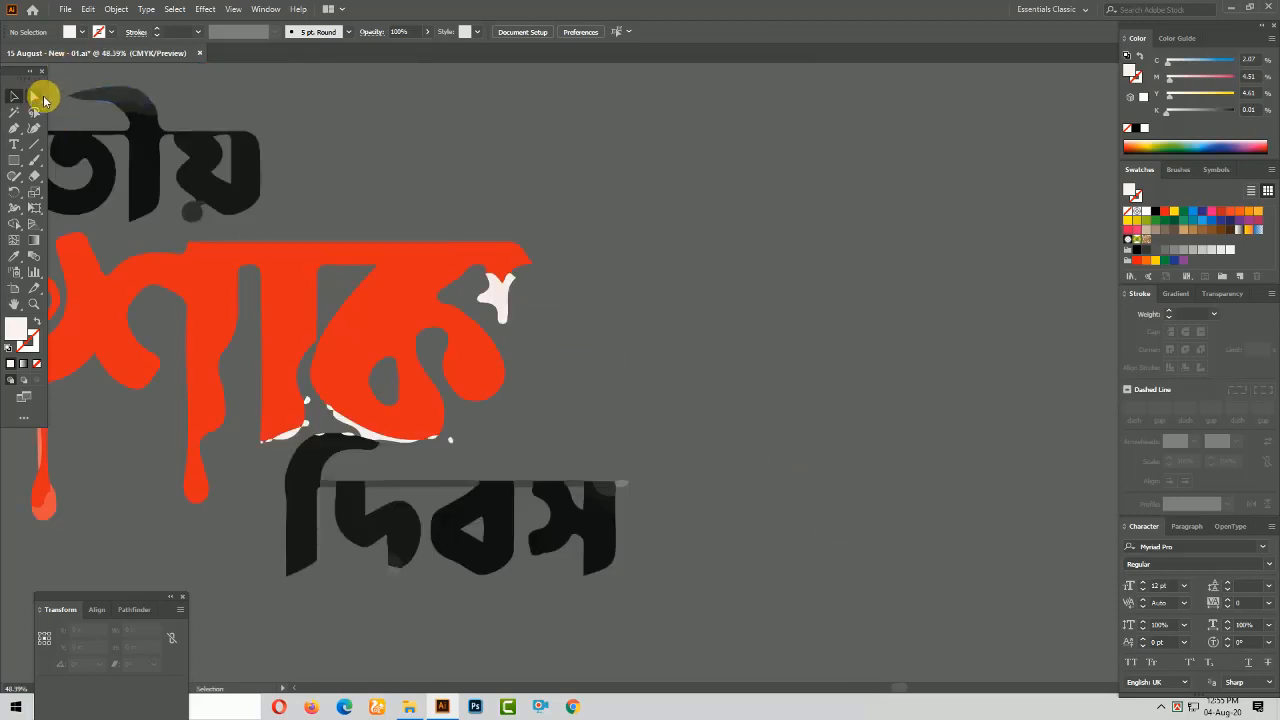
pyautogui.click(38, 97)
pyautogui.click(493, 295)
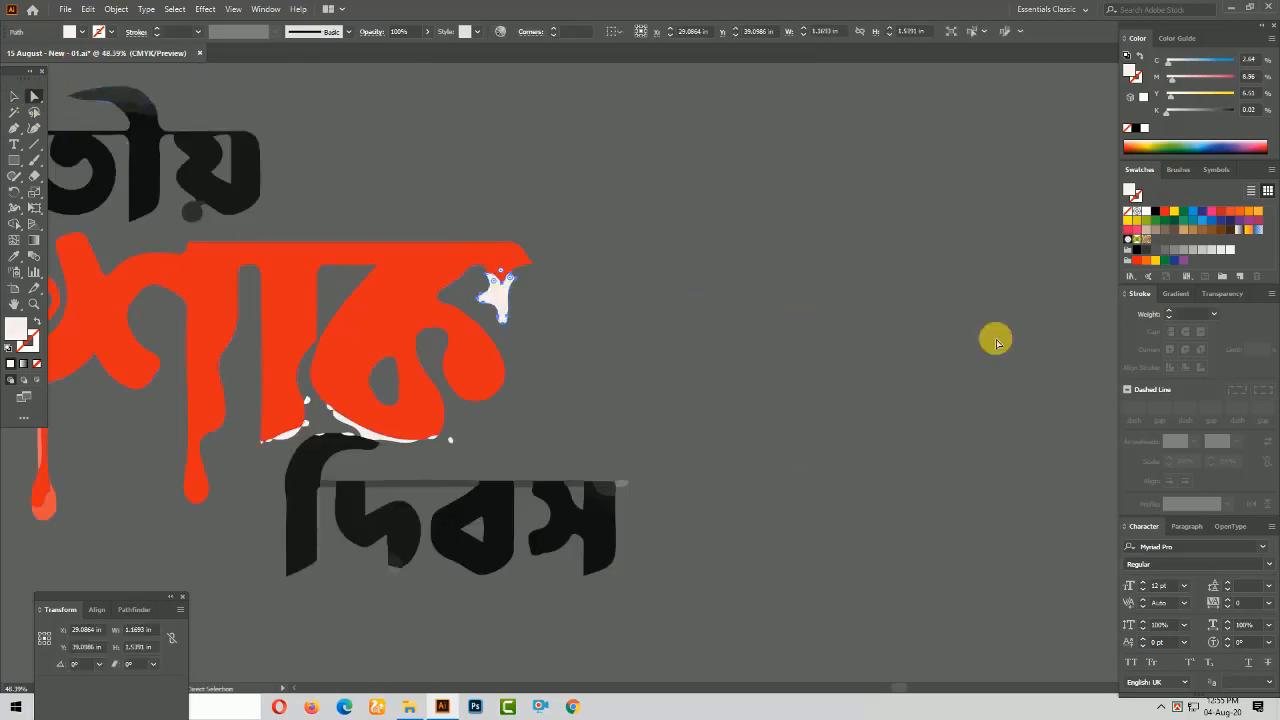
pyautogui.click(1172, 214)
pyautogui.click(794, 380)
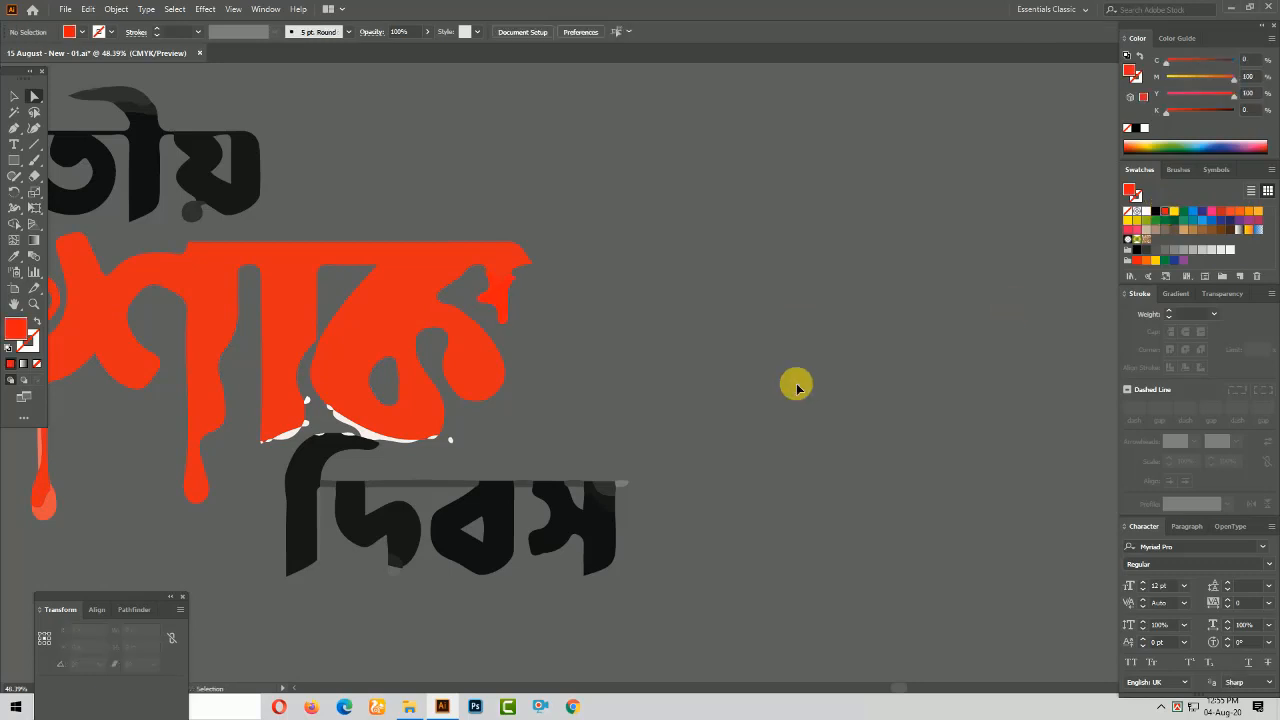
# Show the artboards again around the banner and the cleaned lettering
pyautogui.click(14, 96)
pyautogui.hotkey('ctrl', '-')
pyautogui.hotkey('ctrl', '-')
pyautogui.hotkey('ctrl', '-')
pyautogui.hotkey('ctrl', '-')
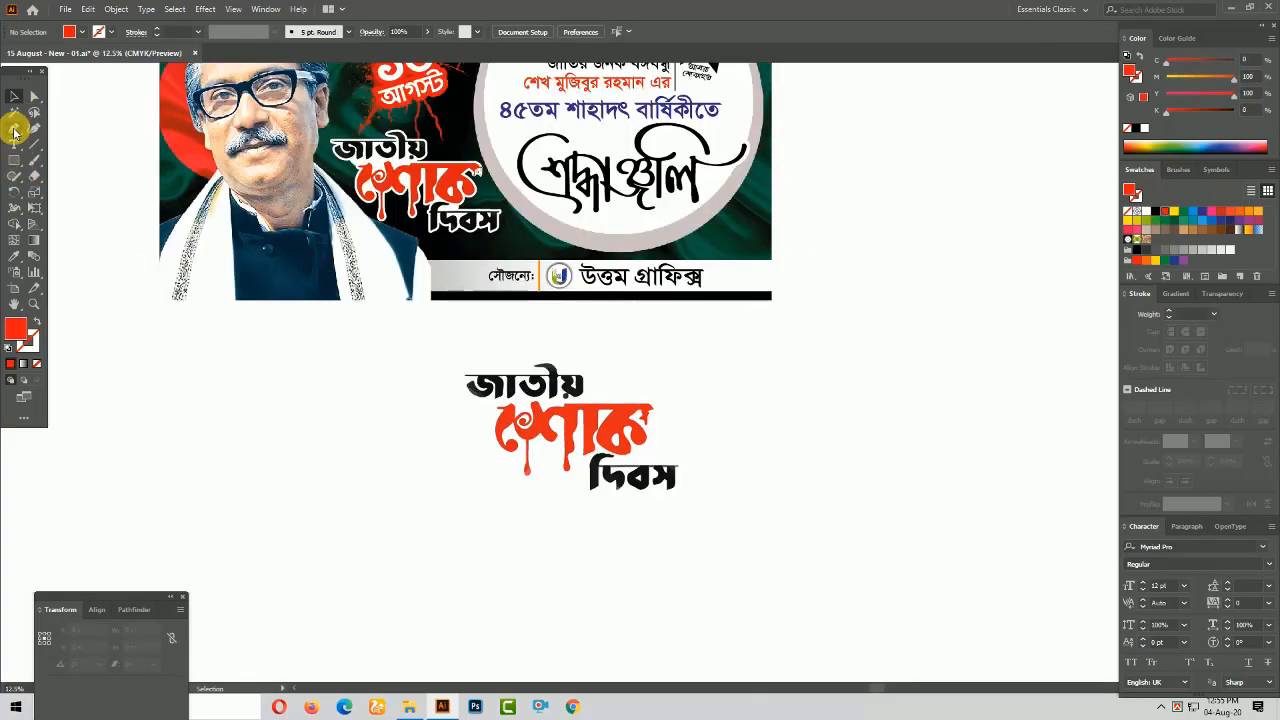
# Hide the artboards so the traced title lettering stands against the dark canvas
pyautogui.click(14, 130)
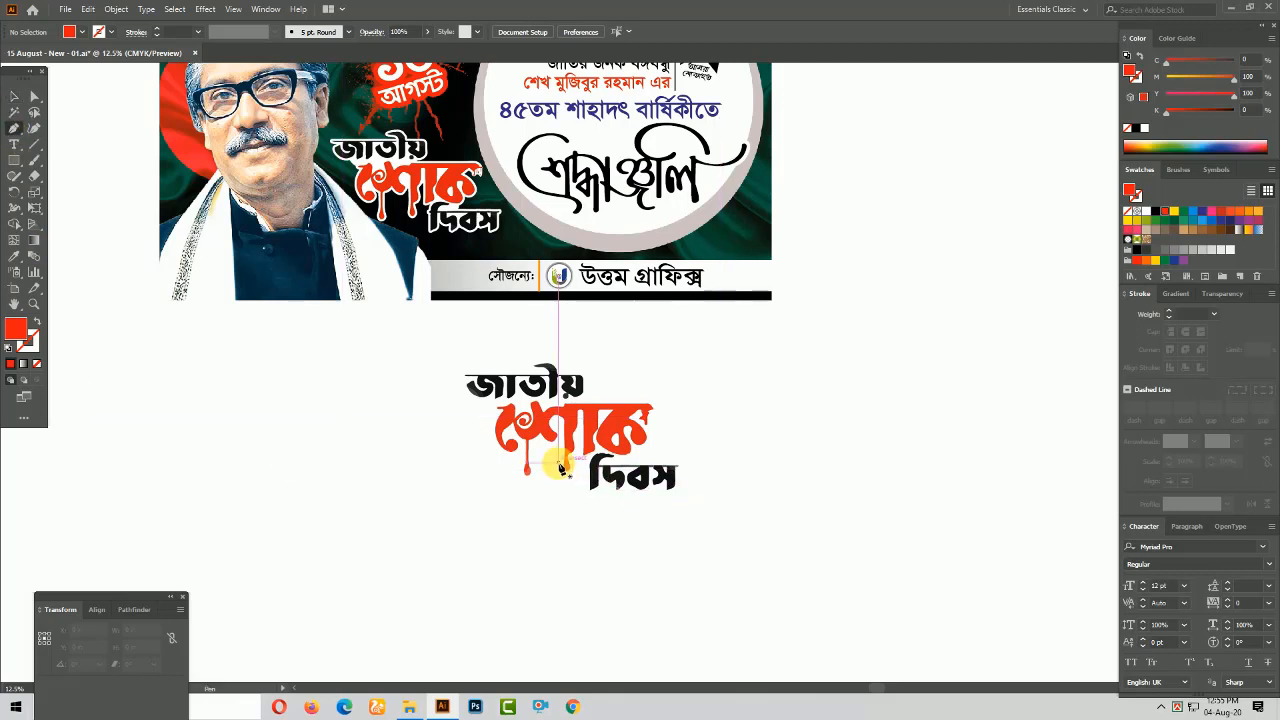
pyautogui.hotkey('ctrl', 'shift', 'h')
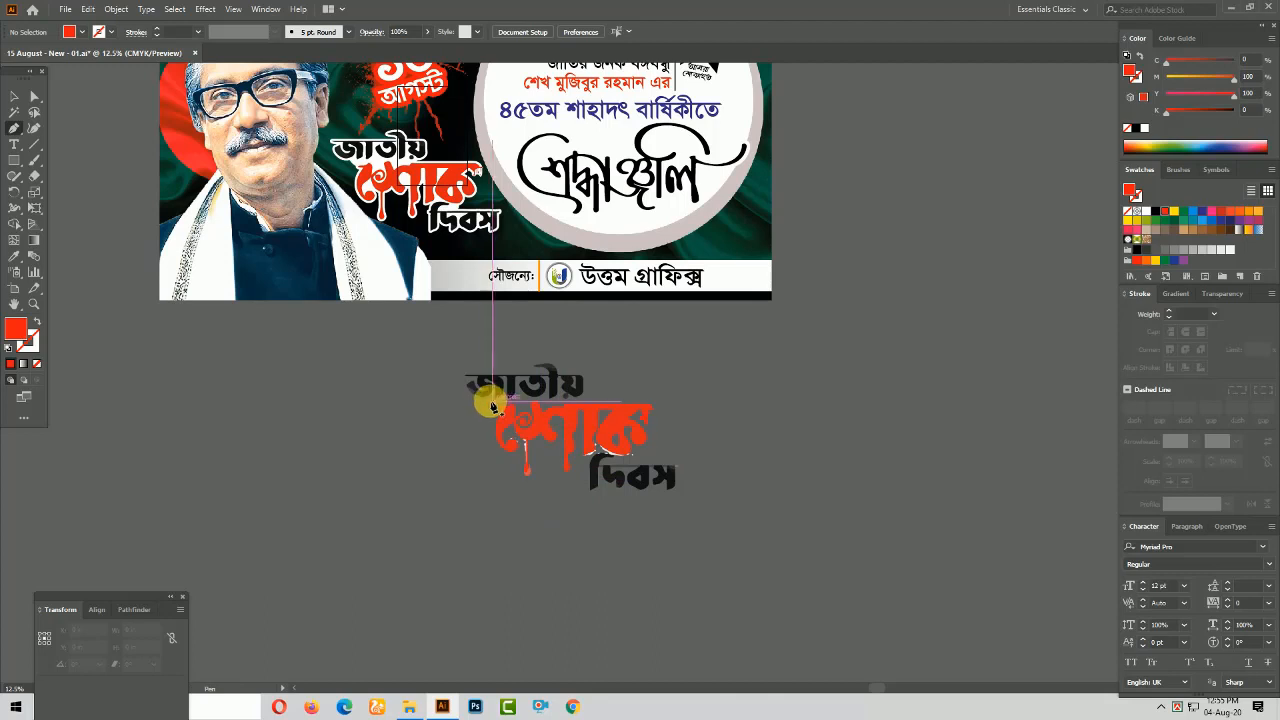
pyautogui.hotkey('ctrl', '=')
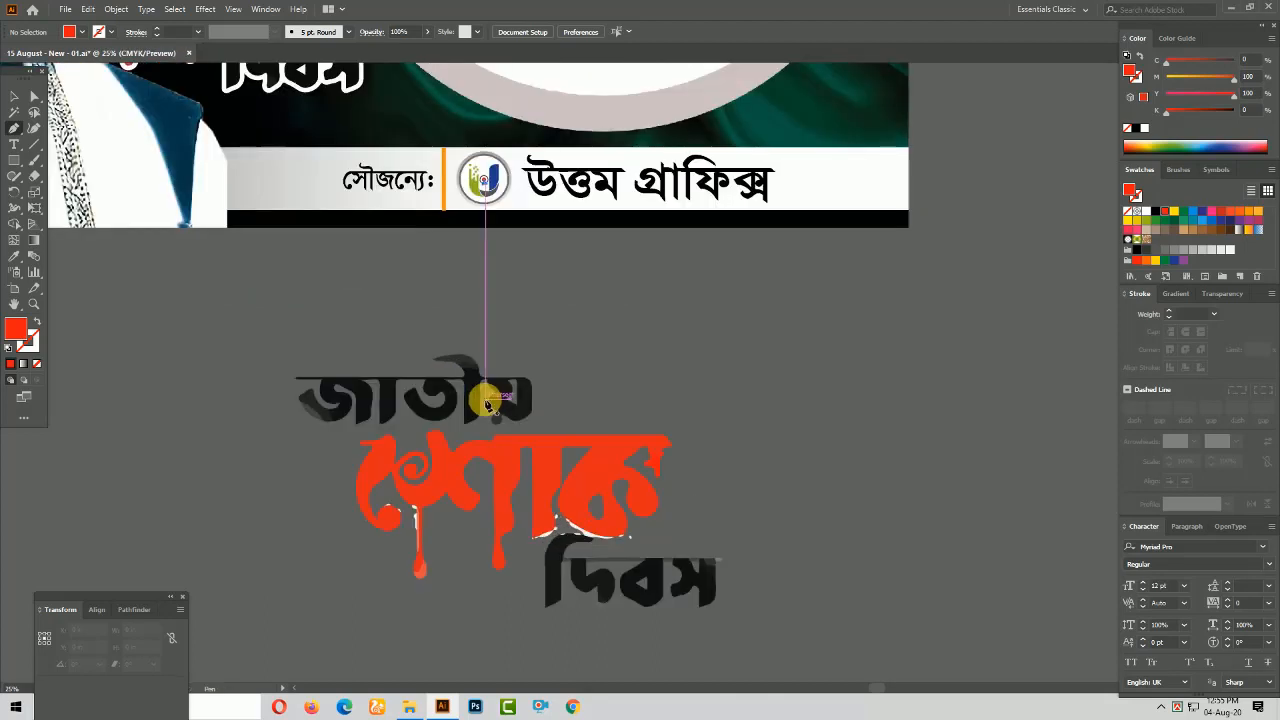
# Duplicate the traced title group in place and hide one of the two copies
pyautogui.click(14, 96)
pyautogui.click(499, 472)
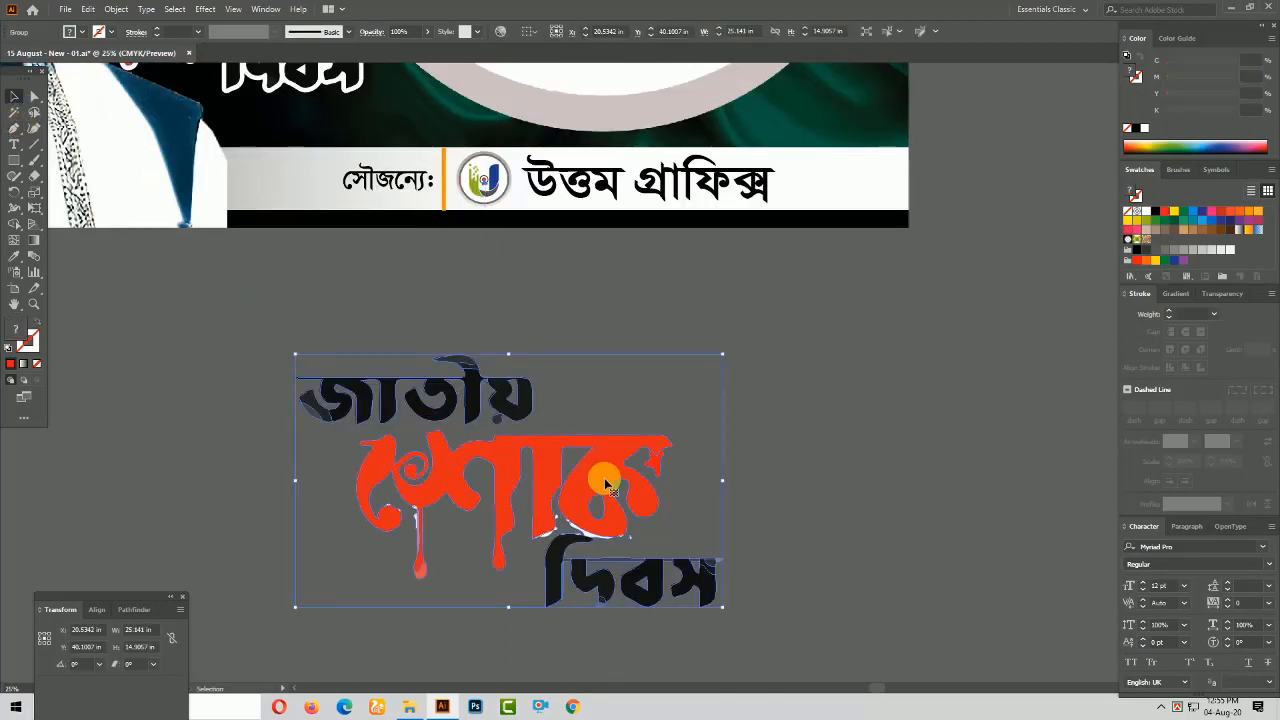
pyautogui.doubleClick(14, 197)
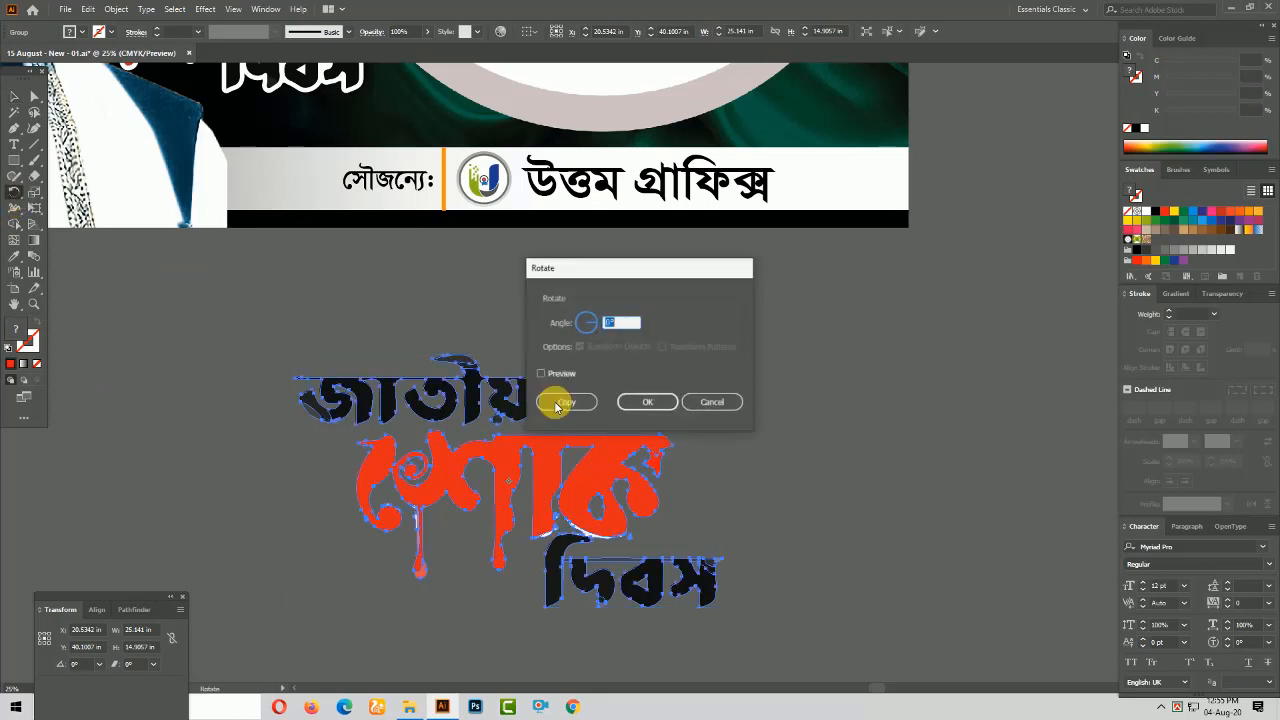
pyautogui.click(557, 400)
pyautogui.click(12, 96)
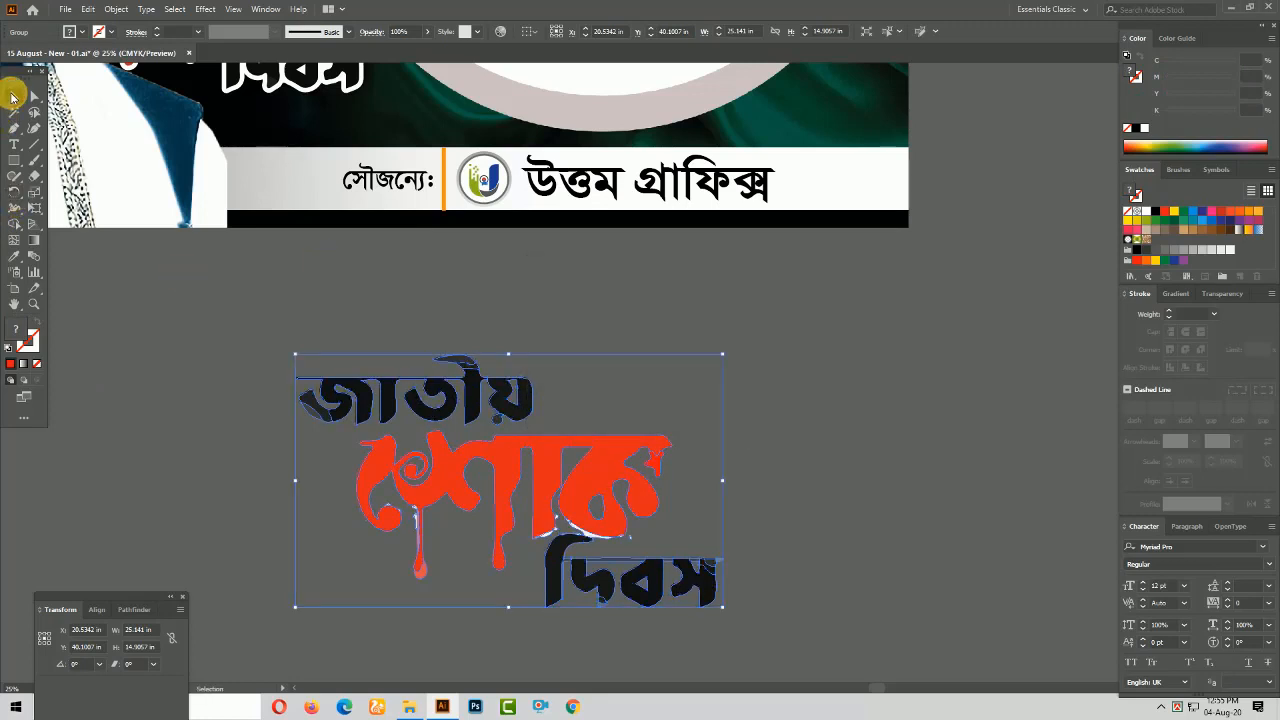
pyautogui.hotkey('ctrl', '3')
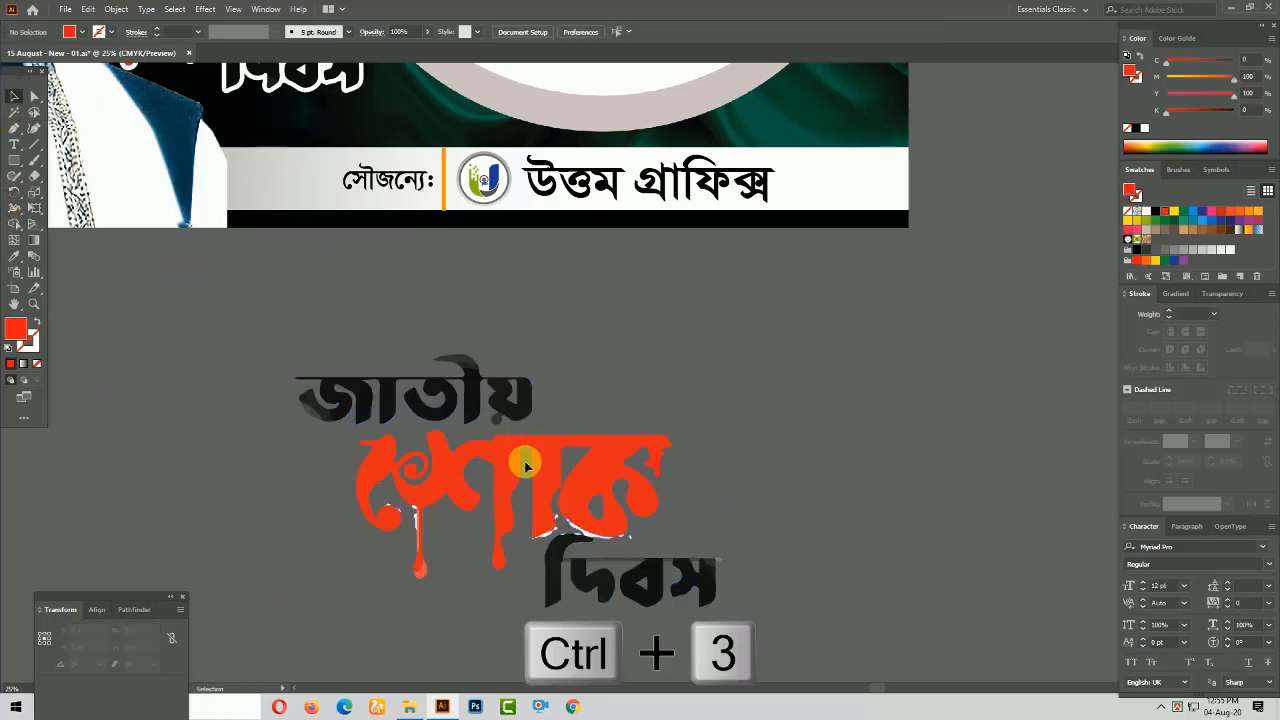
# Give the remaining title copy a white fill and a 50 pt white stroke with round joins
pyautogui.click(665, 432)
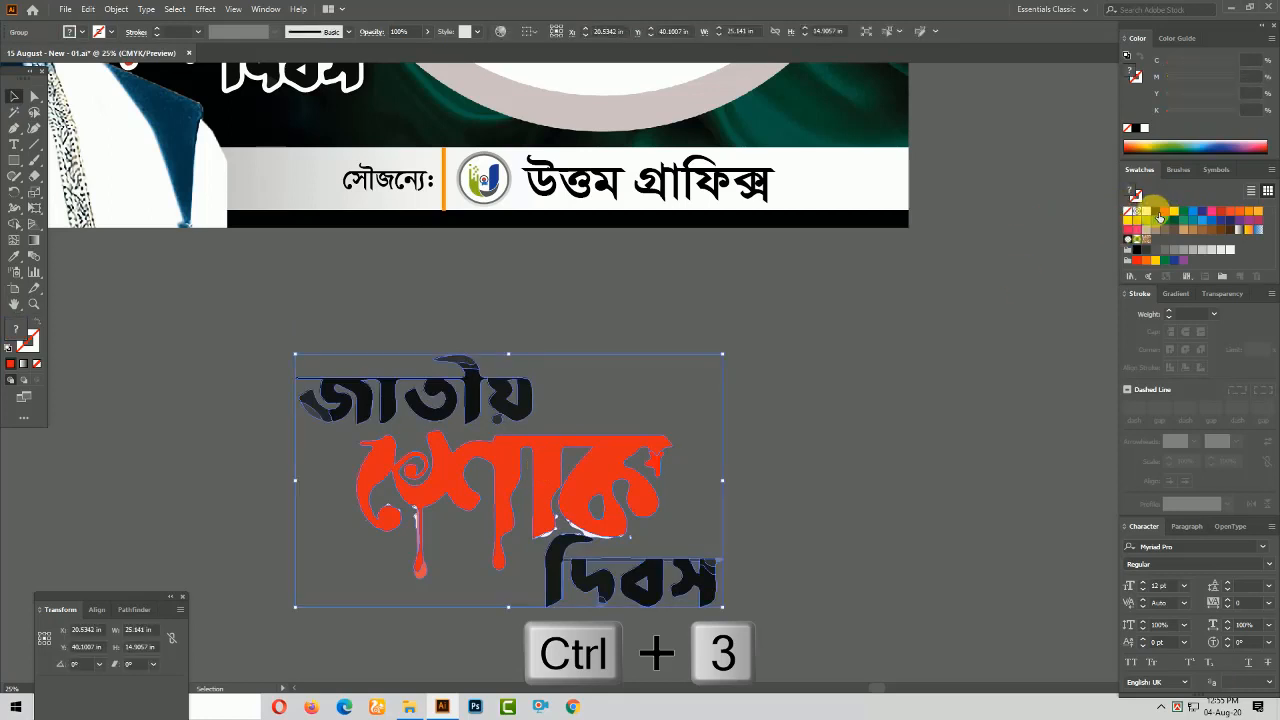
pyautogui.click(1138, 212)
pyautogui.click(1136, 78)
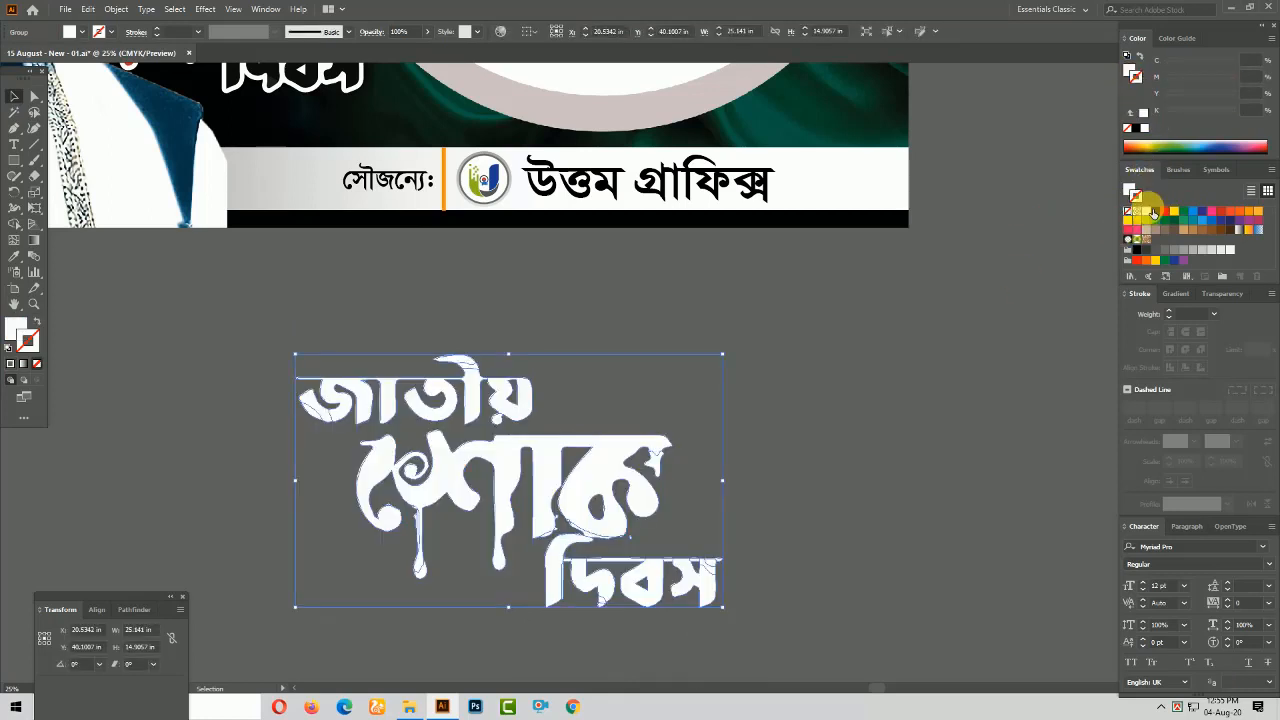
pyautogui.click(1146, 211)
pyautogui.click(1187, 316)
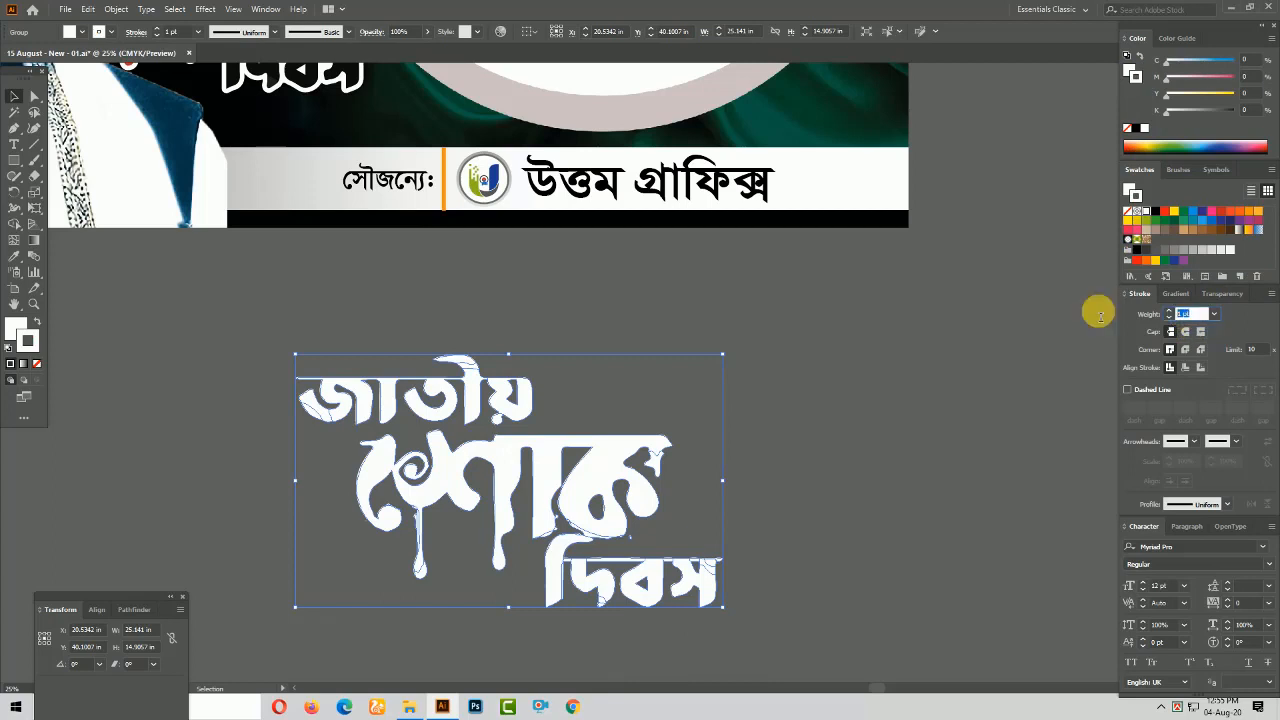
pyautogui.write('30')
pyautogui.press('Return')
pyautogui.click(832, 440)
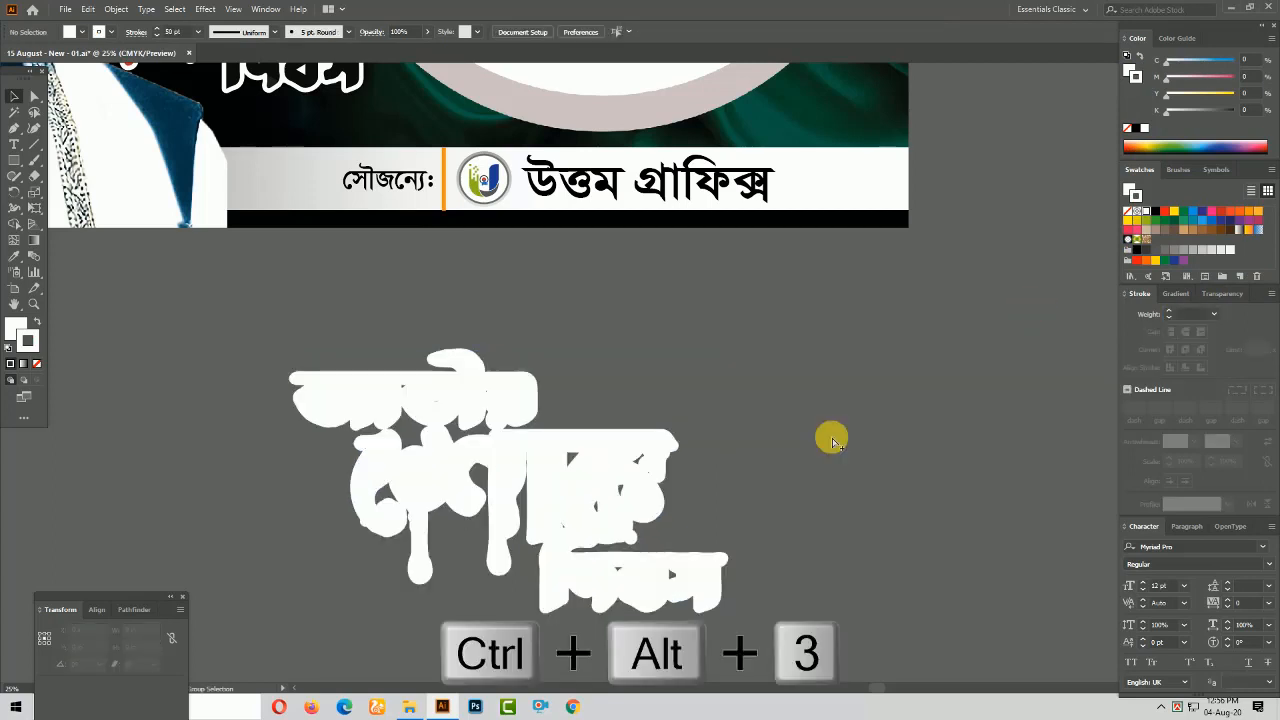
# Bring back the hidden red and black title over the white outline and lock the lettering
pyautogui.hotkey('ctrl', 'alt', '3')
pyautogui.click(838, 441)
pyautogui.moveTo(266, 331); pyautogui.dragTo(637, 610)
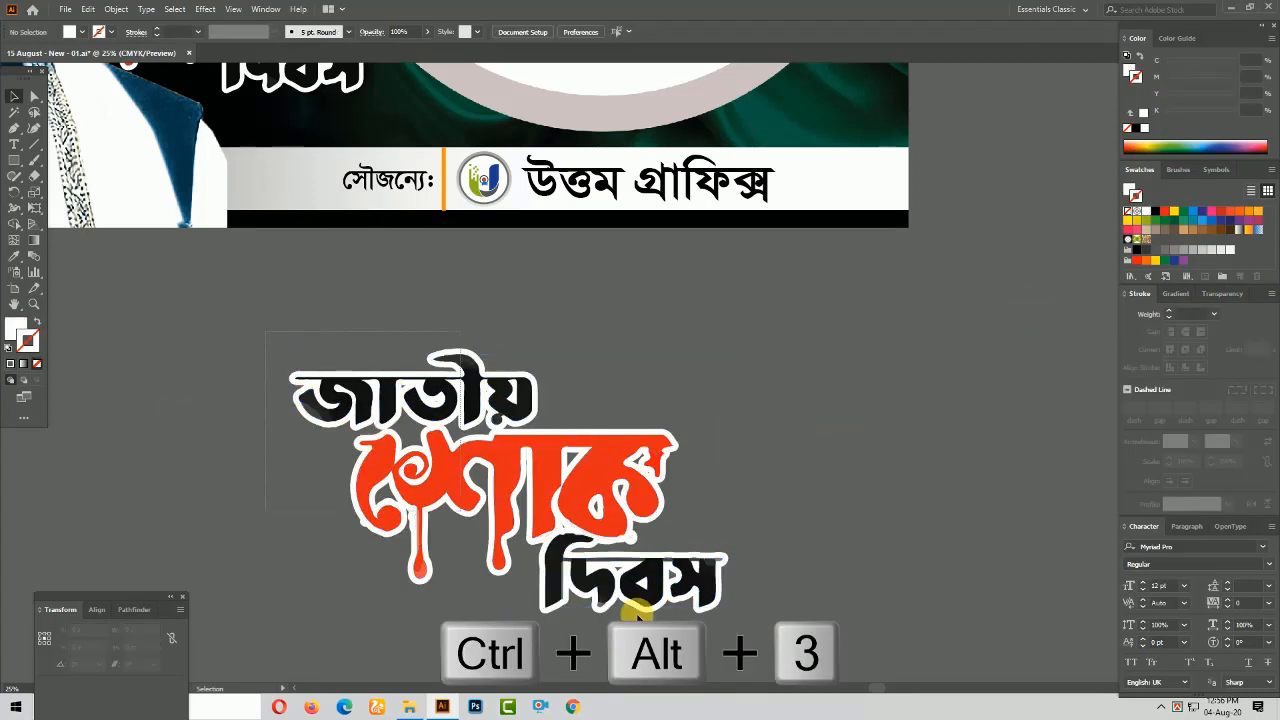
pyautogui.moveTo(852, 653); pyautogui.dragTo(854, 651)
pyautogui.click(854, 651)
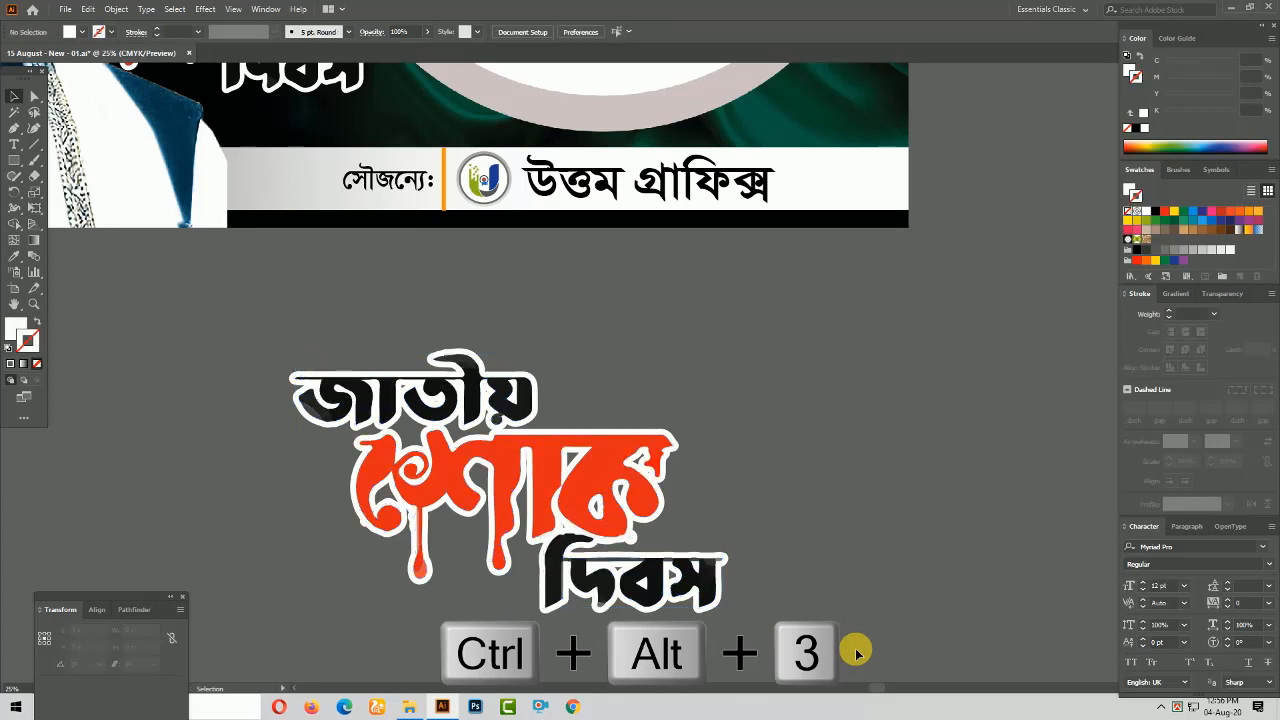
pyautogui.hotkey('ctrl', '2')
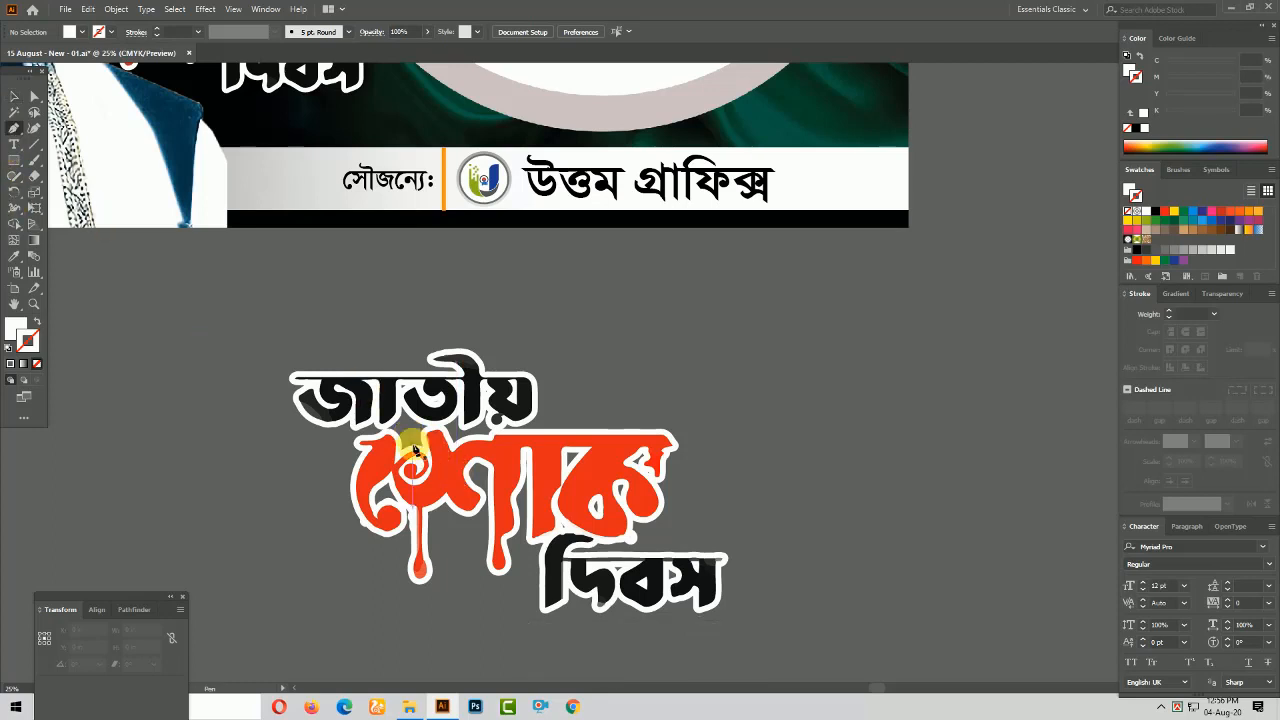
# Draw the lower edge of a backing shape with the Pen tool from জাতীয় through শোক to দিবস, switching it to stroke only
pyautogui.click(342, 406)
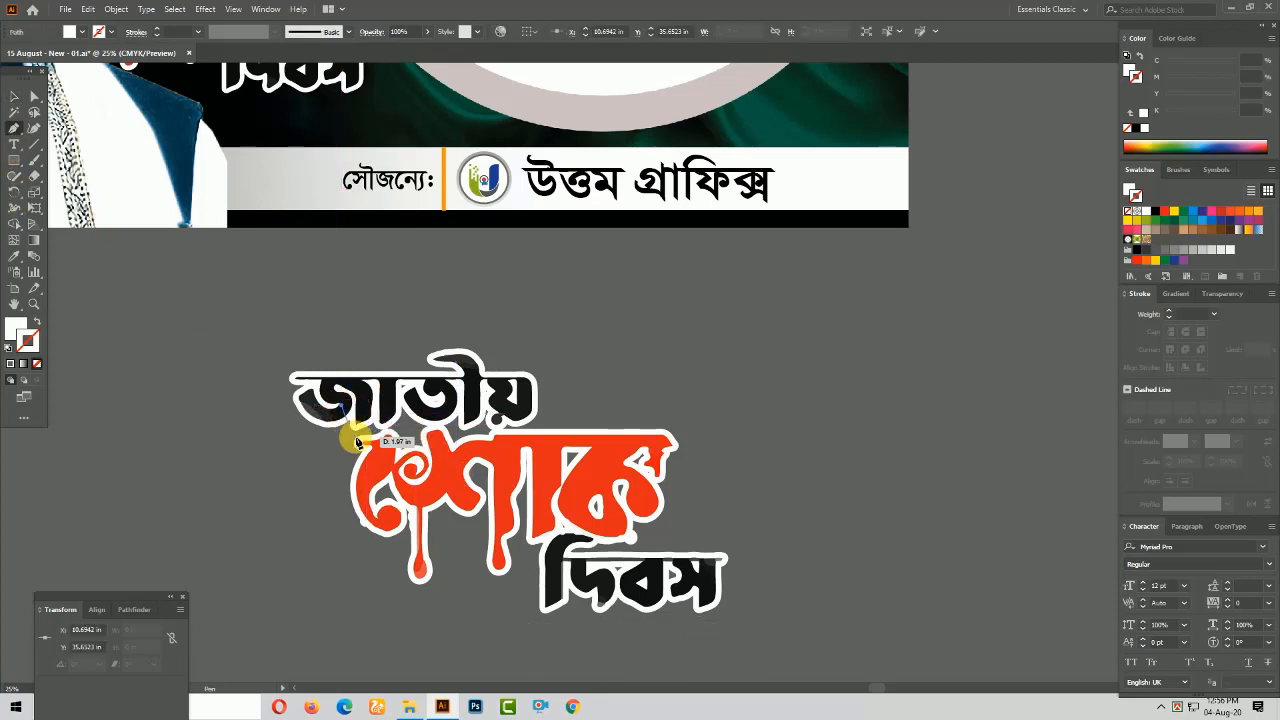
pyautogui.click(357, 438)
pyautogui.click(382, 452)
pyautogui.click(376, 500)
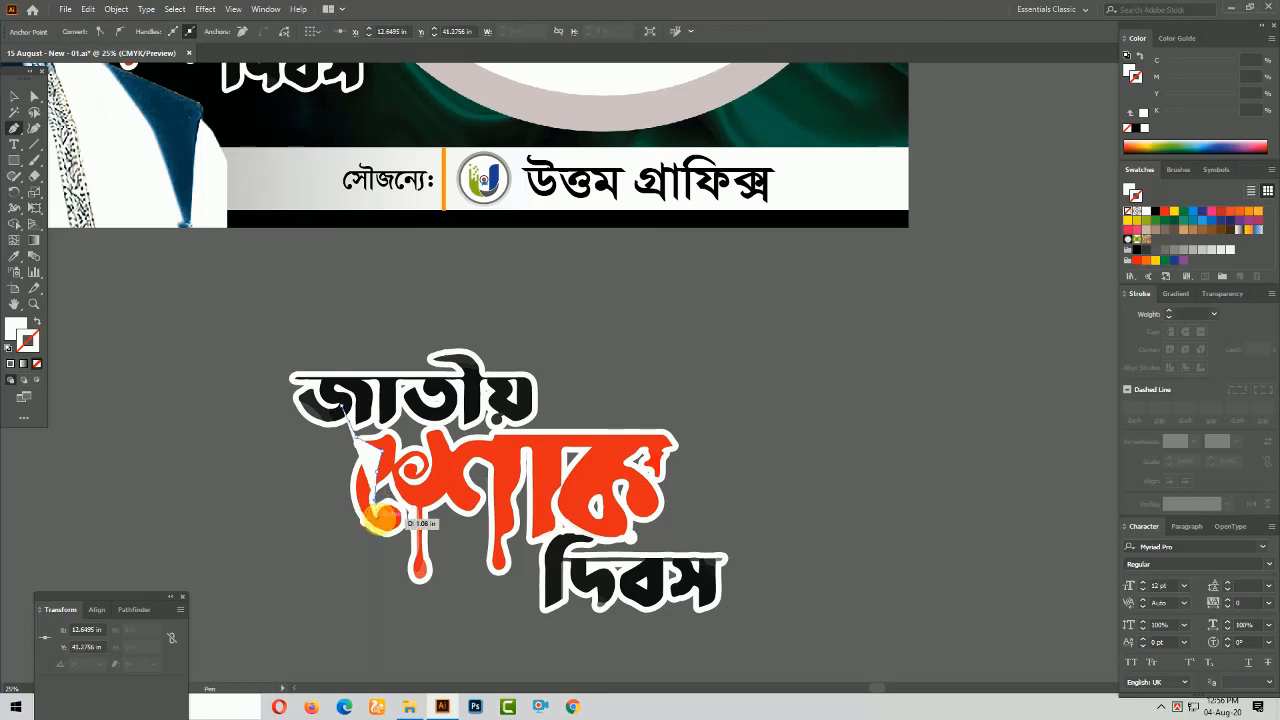
pyautogui.click(378, 518)
pyautogui.click(402, 526)
pyautogui.click(427, 512)
pyautogui.click(465, 498)
pyautogui.click(490, 504)
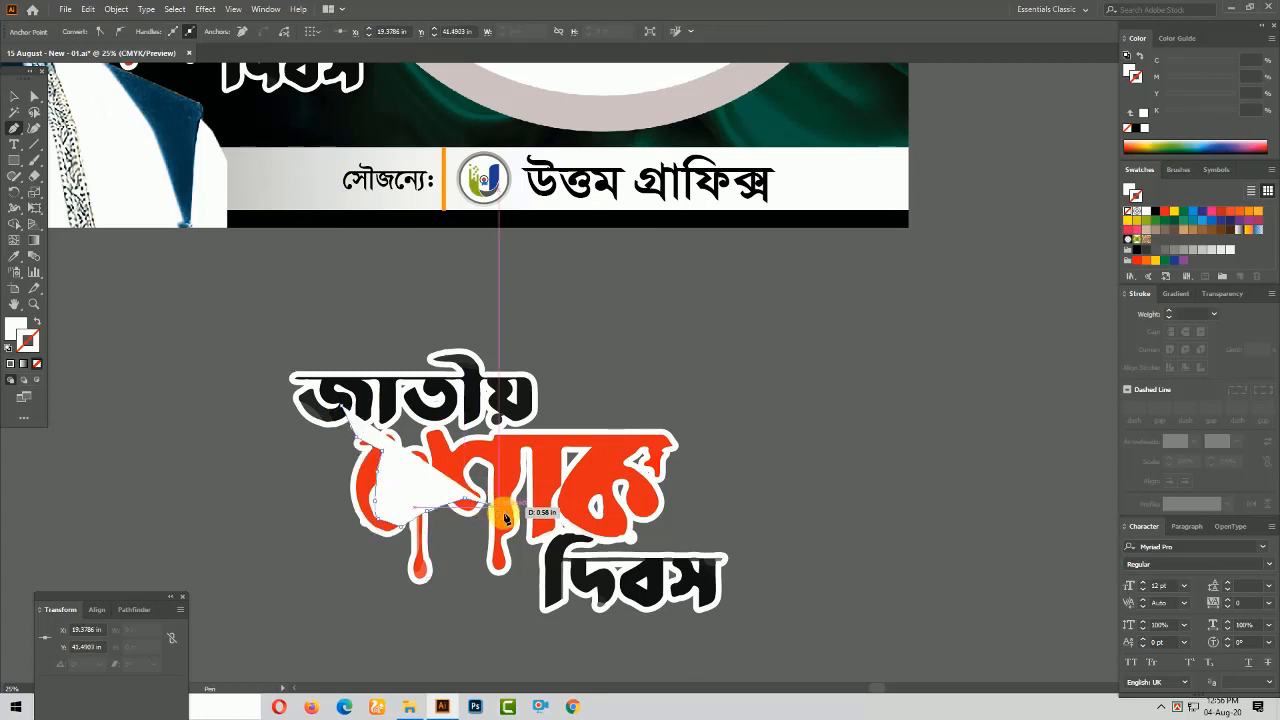
pyautogui.click(509, 528)
pyautogui.click(528, 535)
pyautogui.click(547, 535)
pyautogui.click(556, 566)
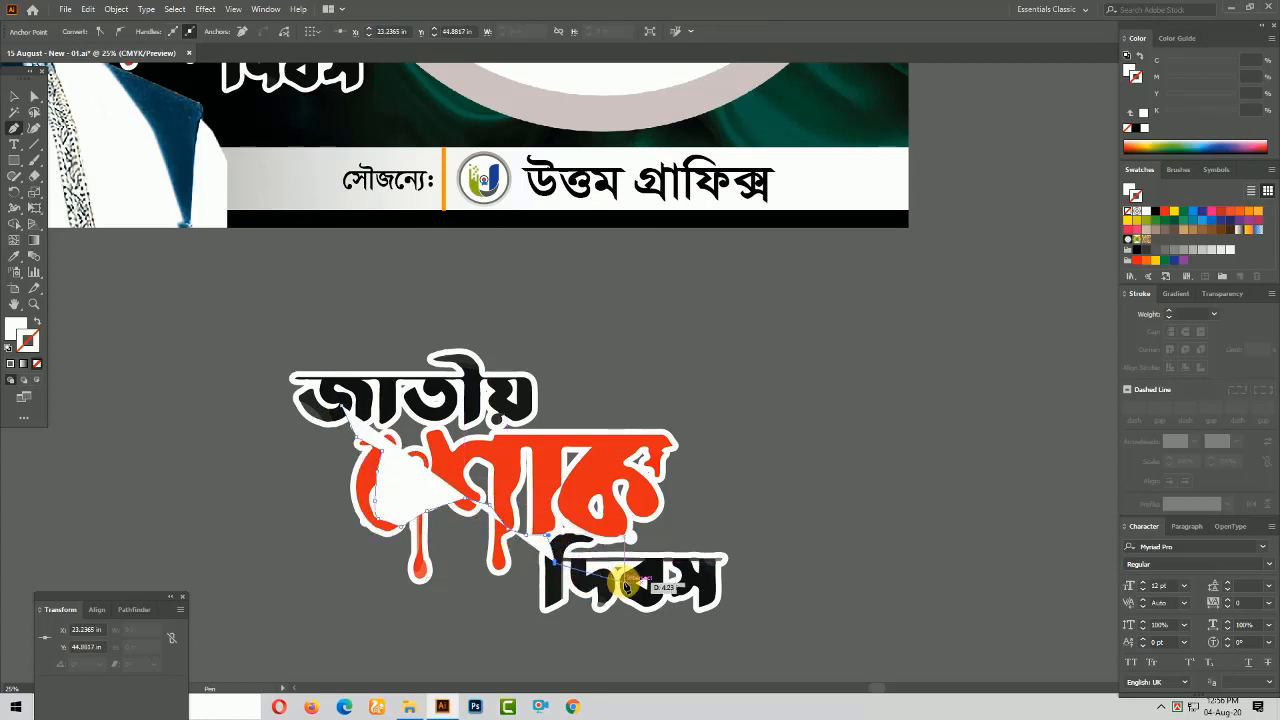
pyautogui.click(622, 585)
pyautogui.click(648, 597)
pyautogui.click(673, 602)
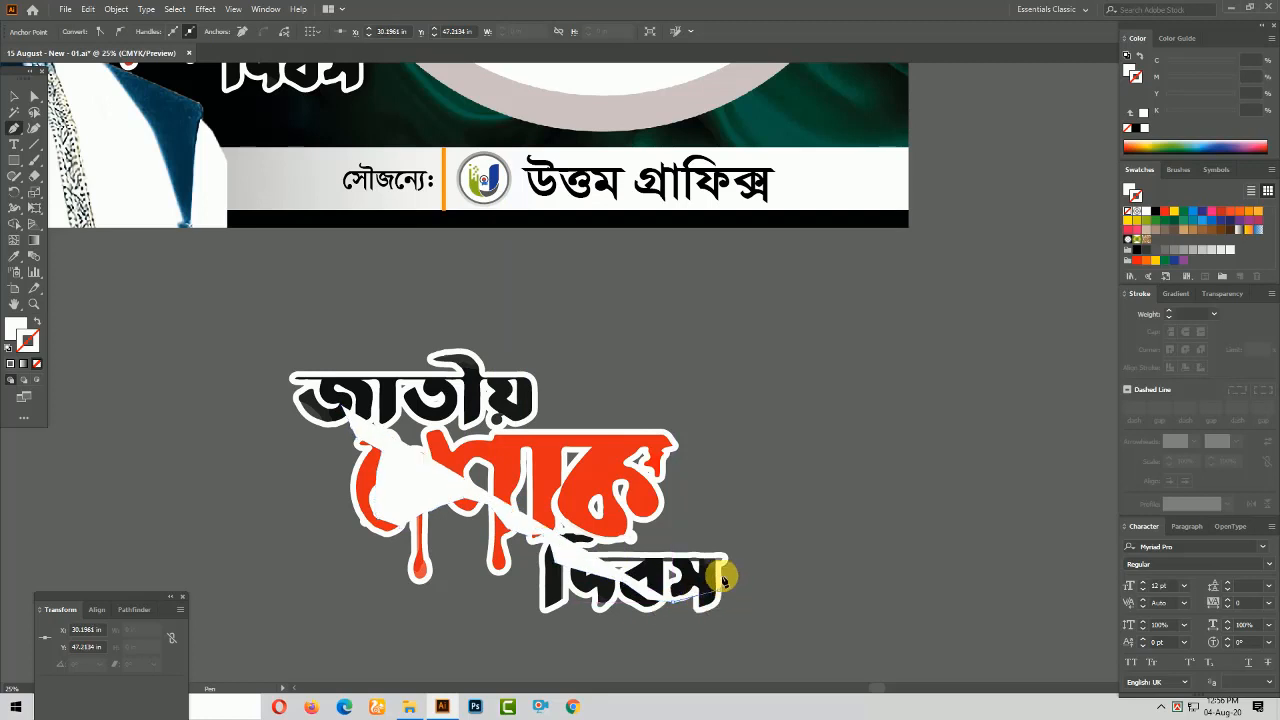
pyautogui.click(36, 321)
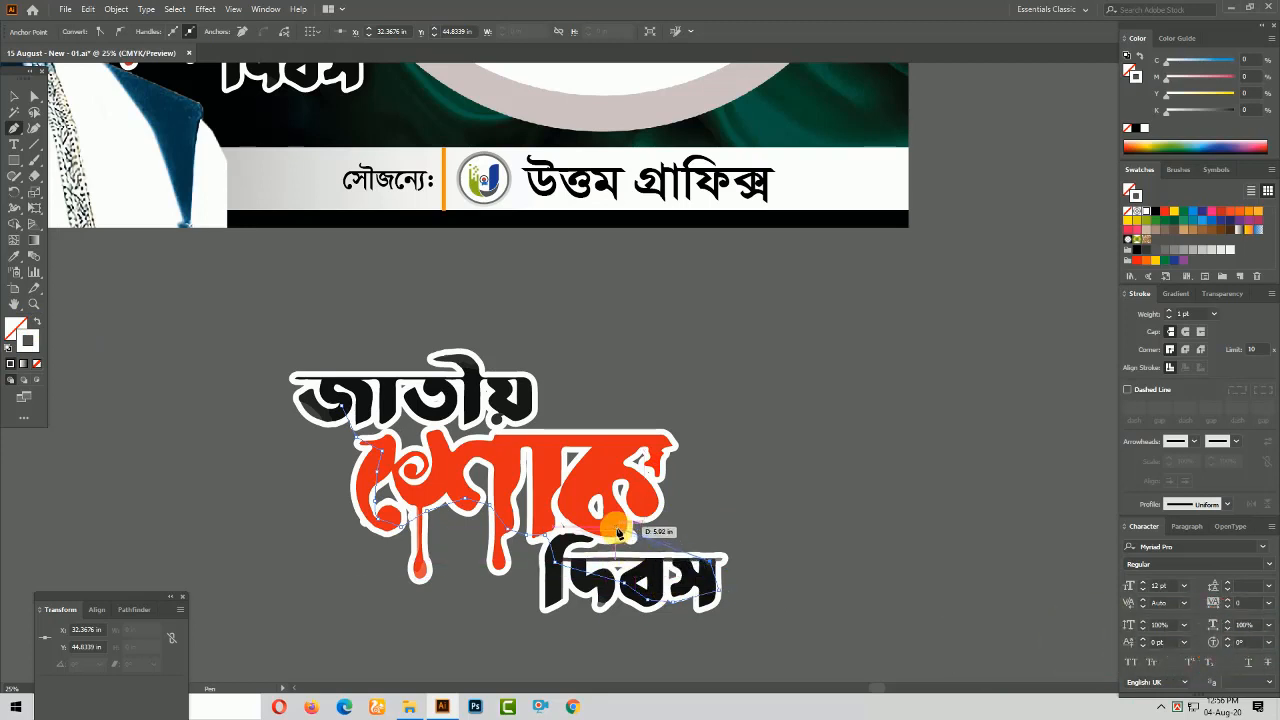
# Continue the backing path back over the tops of দিবস, শোক and জাতীয় and close it at its starting point
pyautogui.click(618, 556)
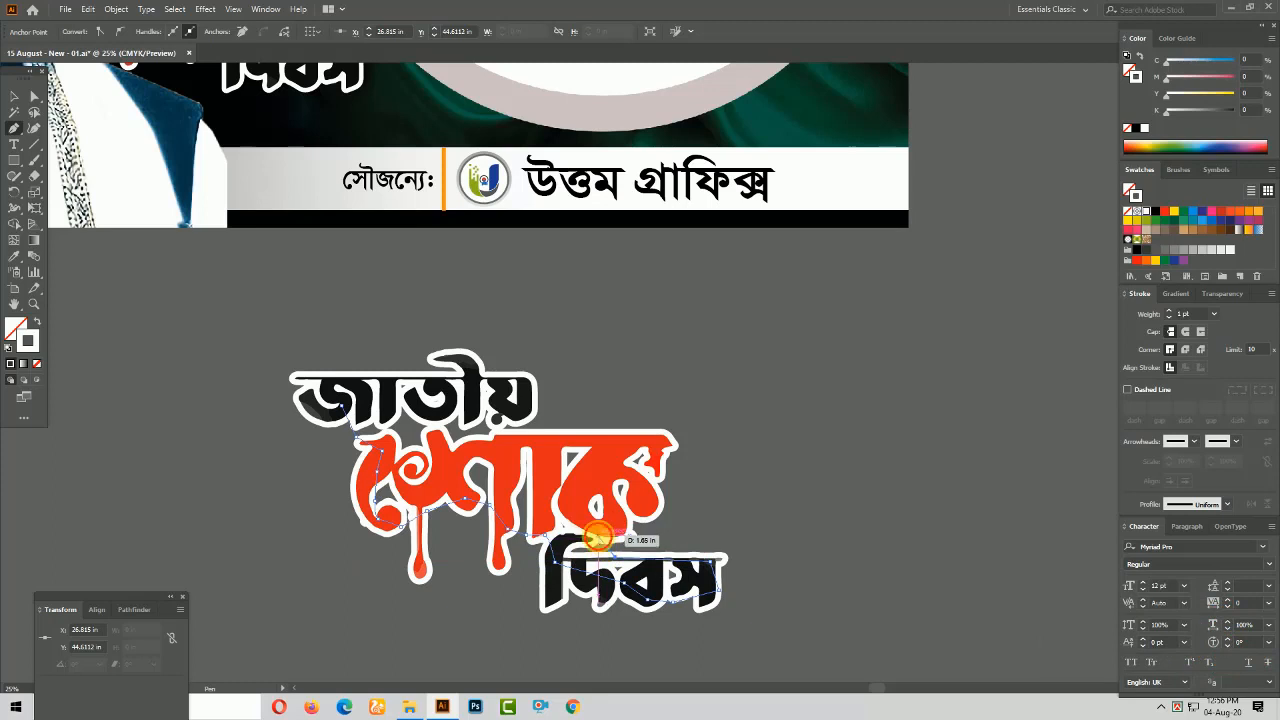
pyautogui.click(599, 535)
pyautogui.click(637, 513)
pyautogui.click(510, 440)
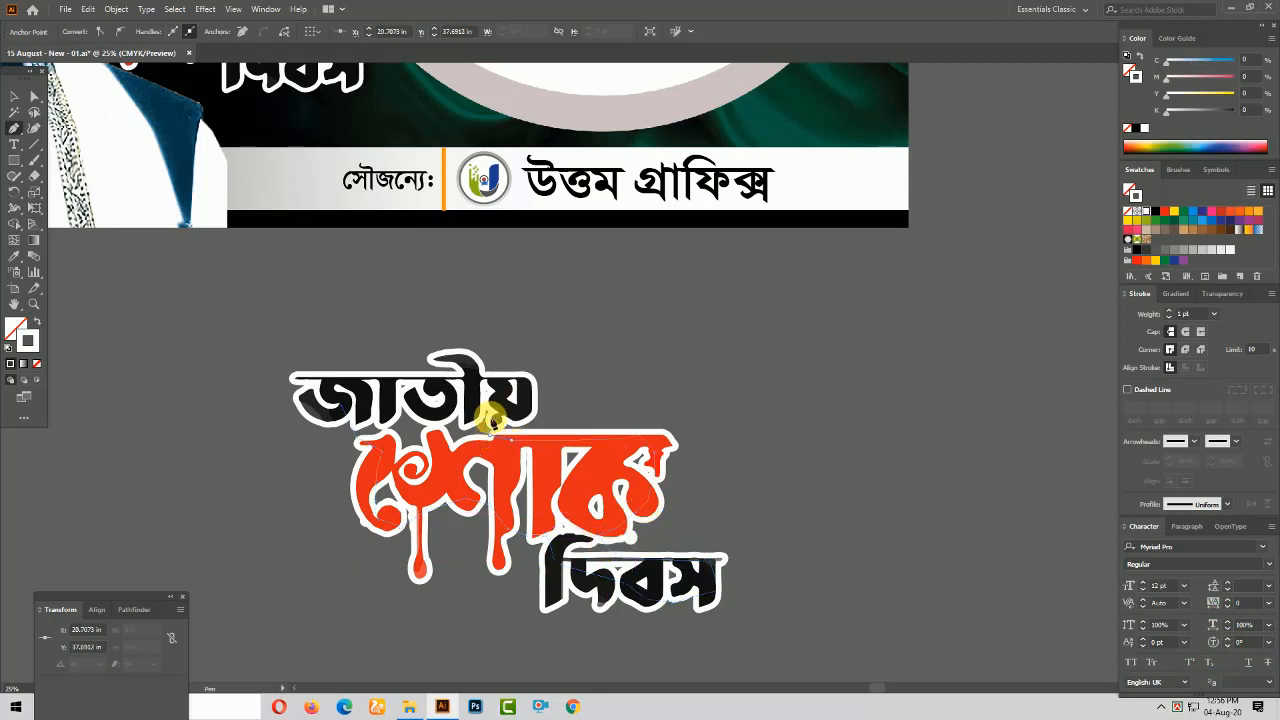
pyautogui.click(456, 388)
pyautogui.click(421, 378)
pyautogui.click(386, 378)
pyautogui.click(357, 386)
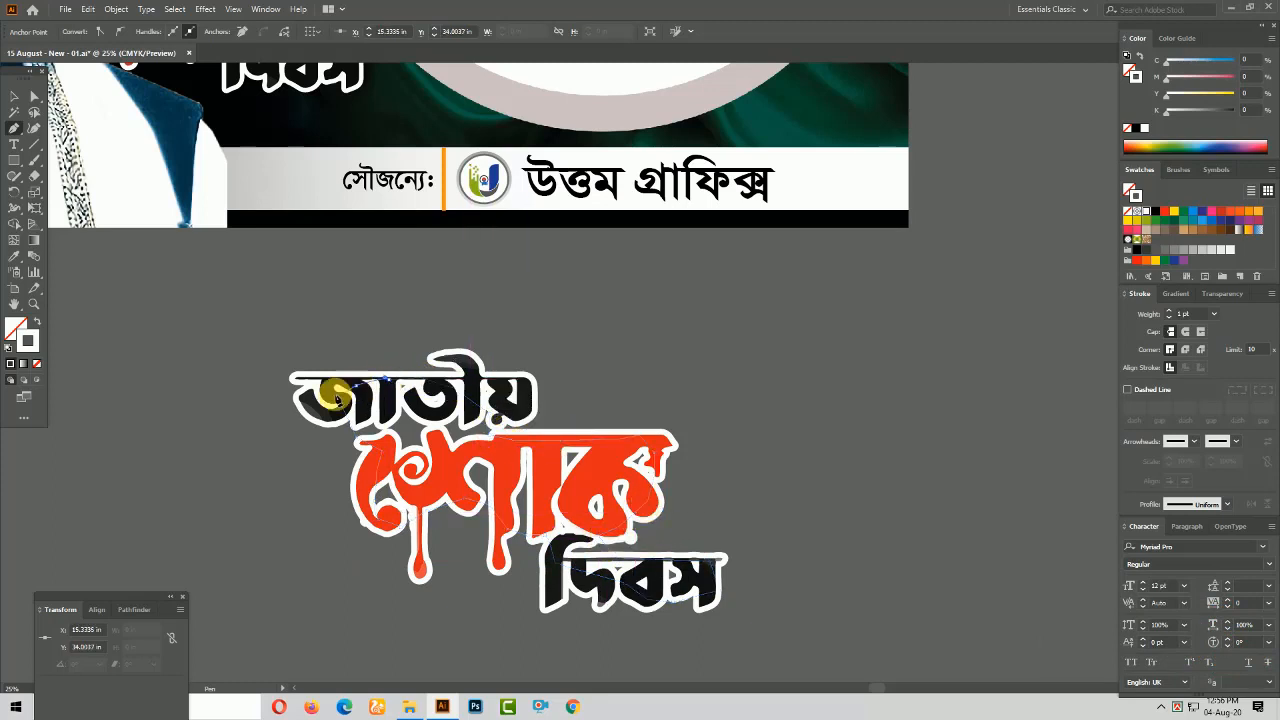
pyautogui.click(340, 405)
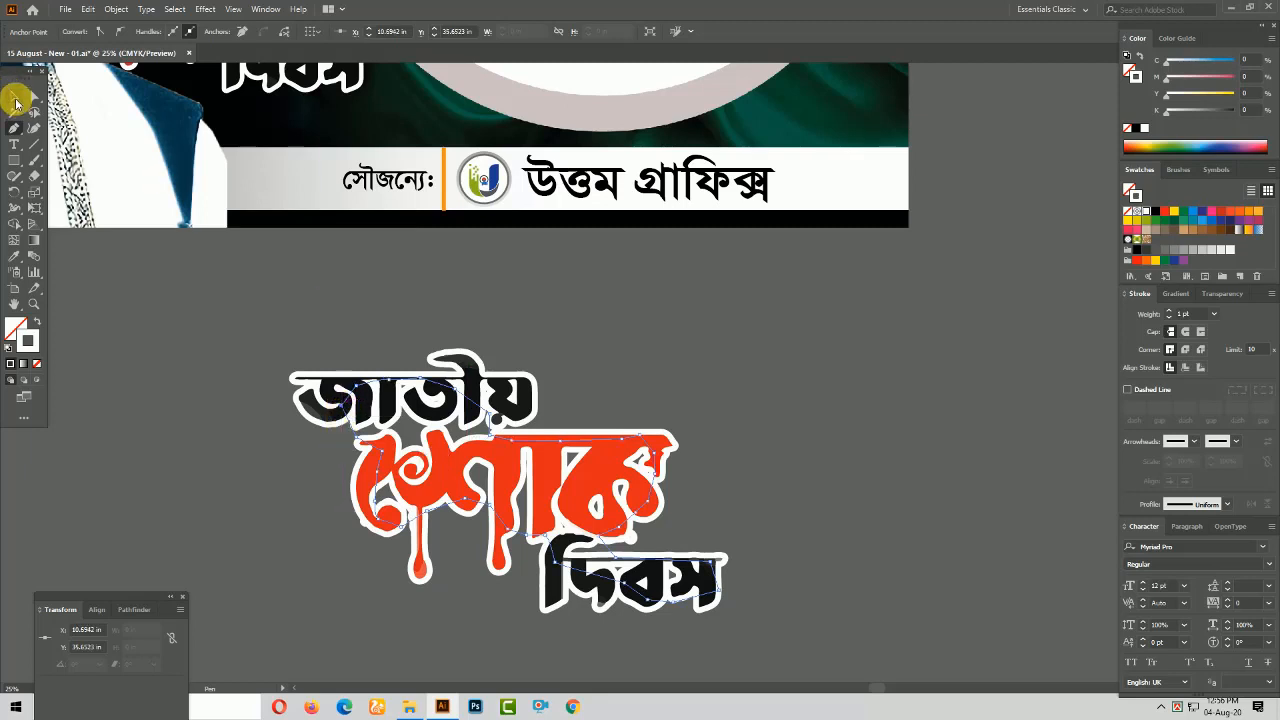
# Fill the closed backing shape with white without a stroke and send it behind the lettering
pyautogui.click(15, 100)
pyautogui.click(38, 320)
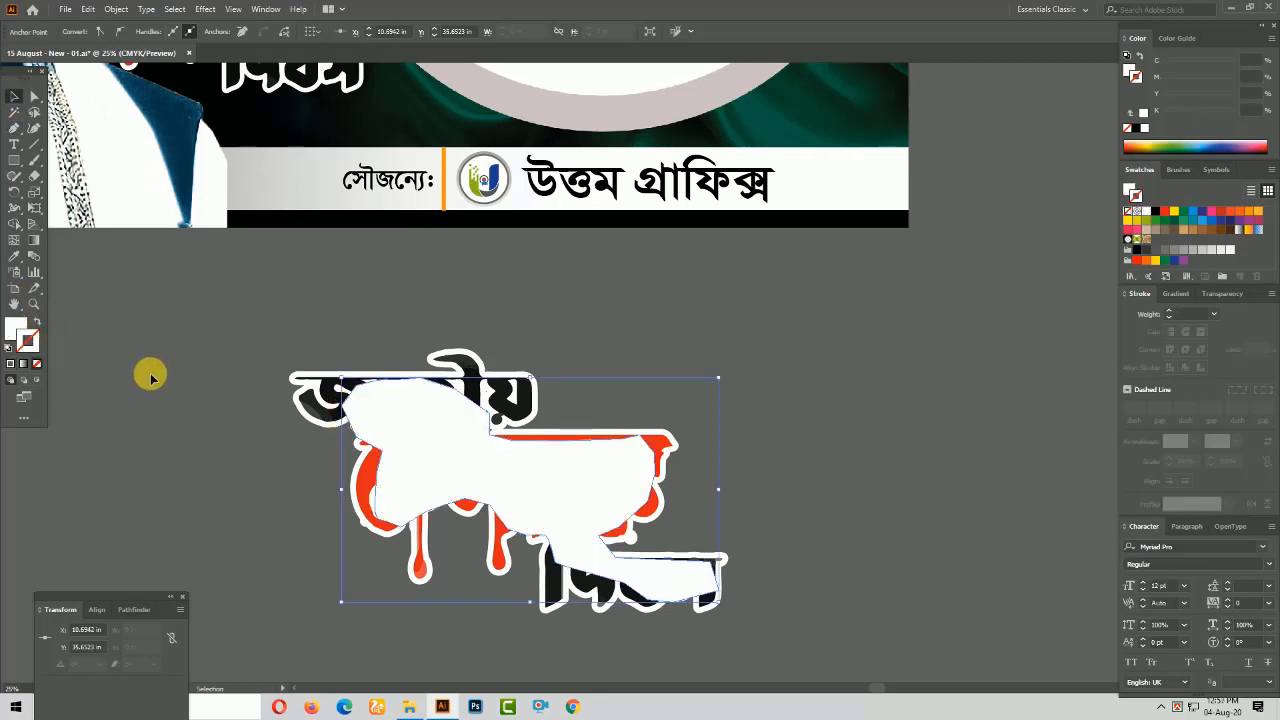
pyautogui.hotkey('ctrl', 'shift', '[')
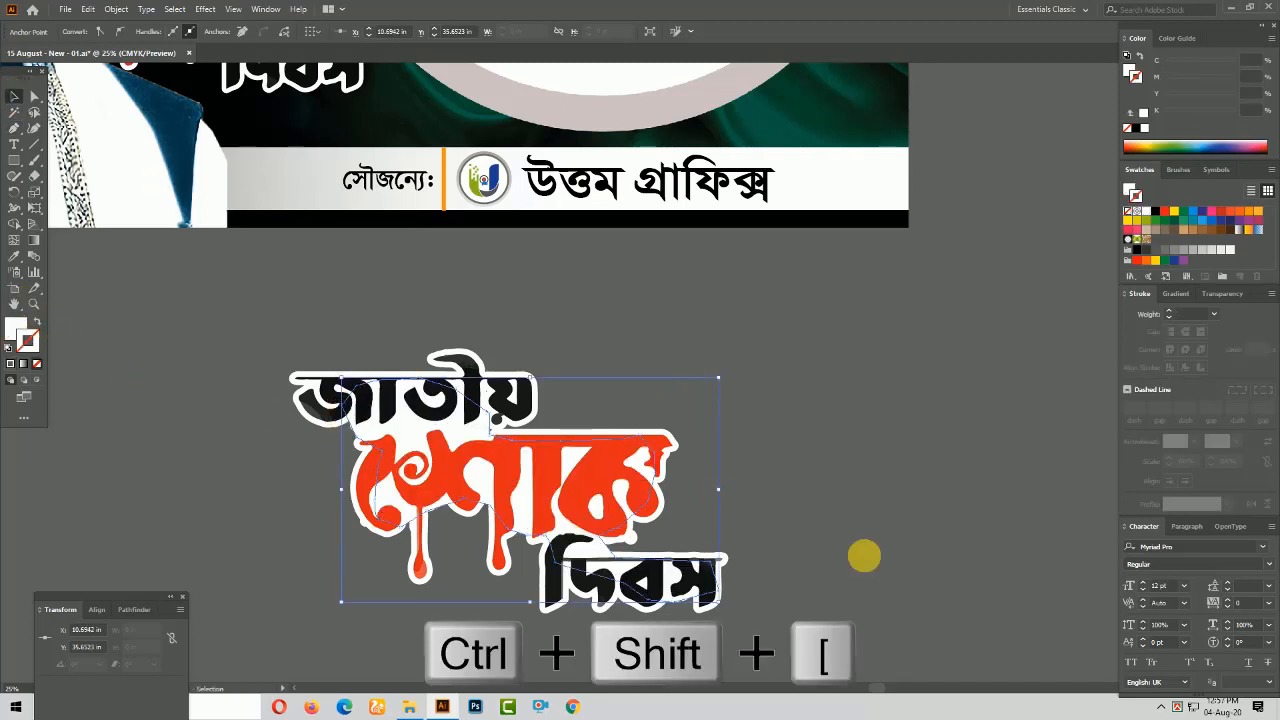
pyautogui.click(883, 386)
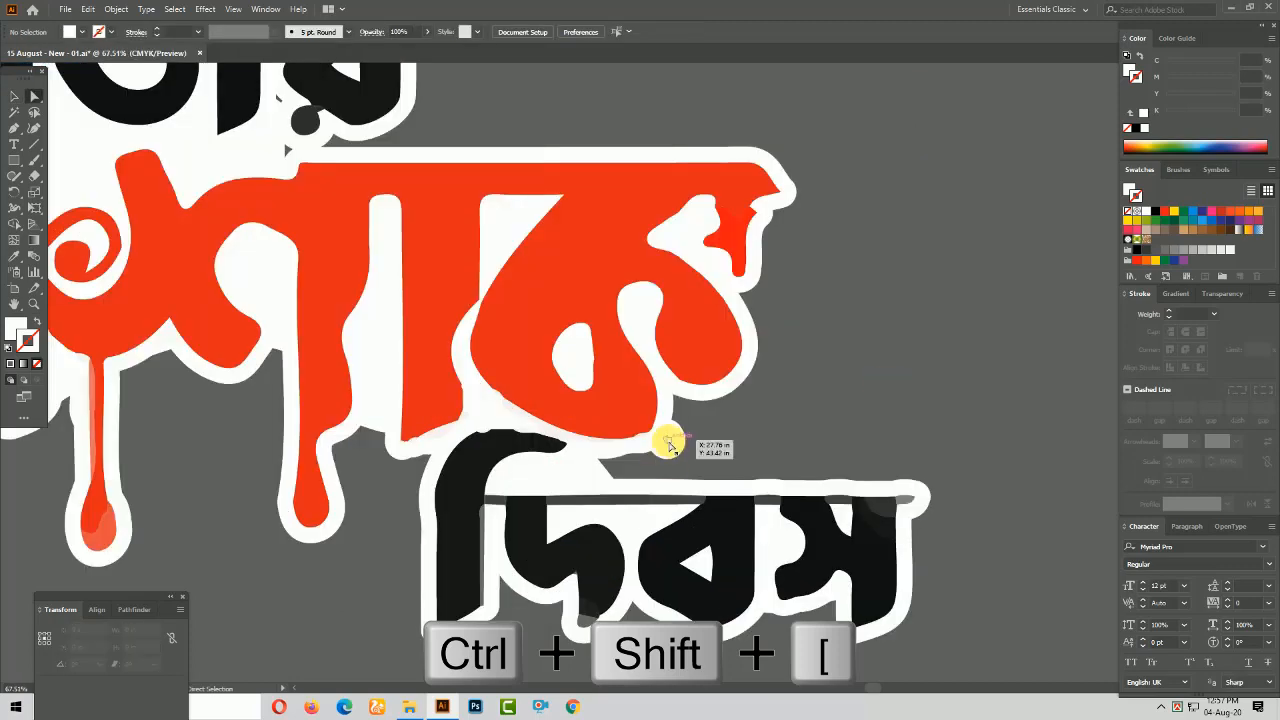
# Delete the stray white bump on the outline under the letter ক of শোক
pyautogui.click(670, 443)
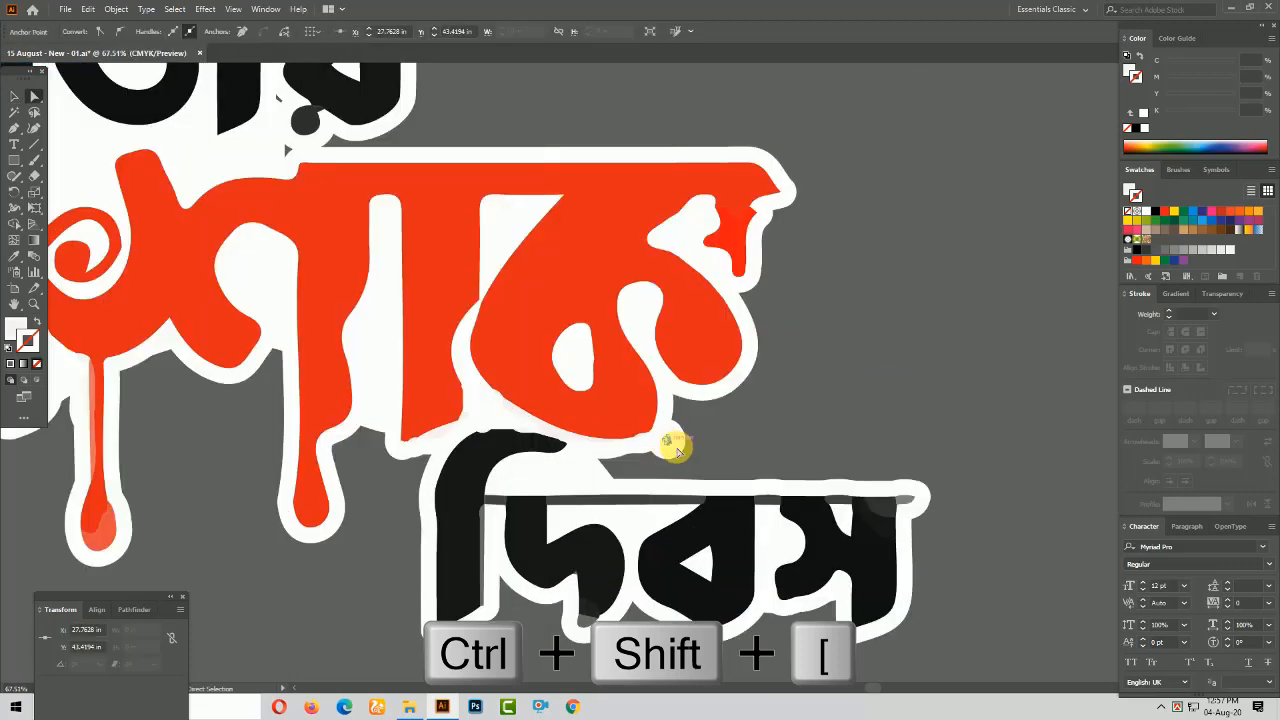
pyautogui.click(676, 450)
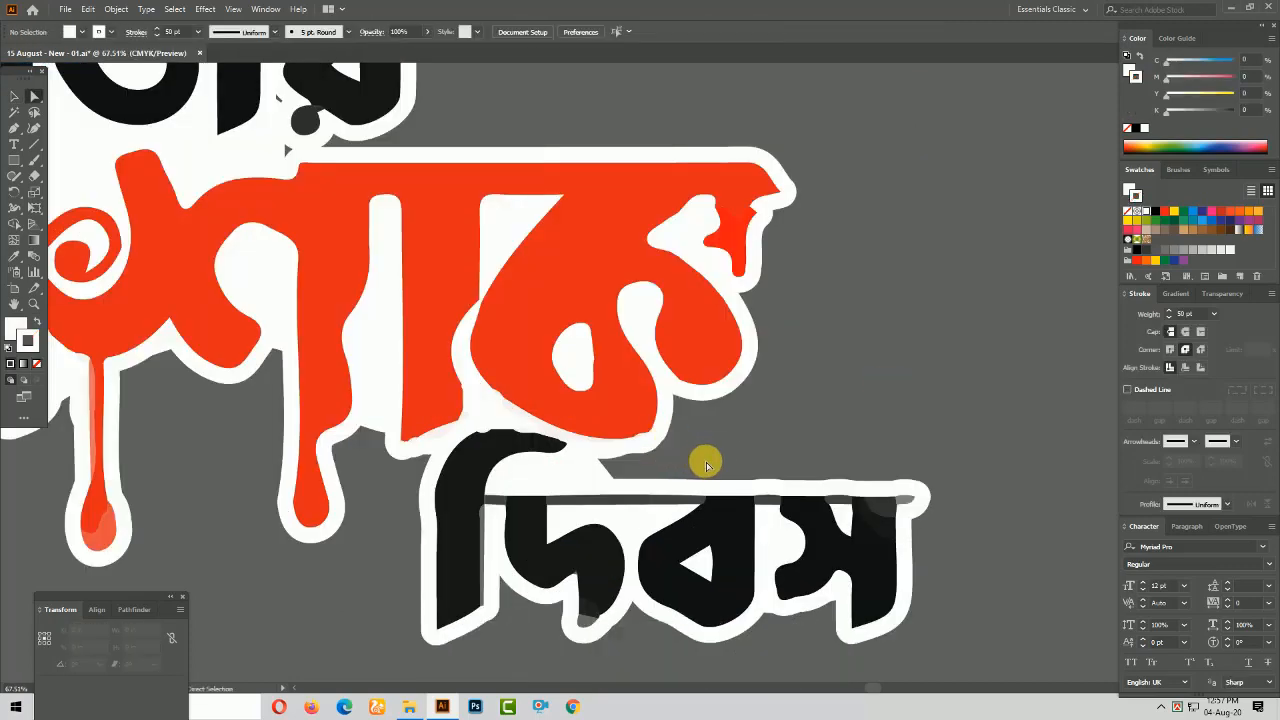
pyautogui.hotkey('ctrl', '-')
pyautogui.hotkey('ctrl', '-')
pyautogui.hotkey('ctrl', '-')
pyautogui.hotkey('ctrl', '-')
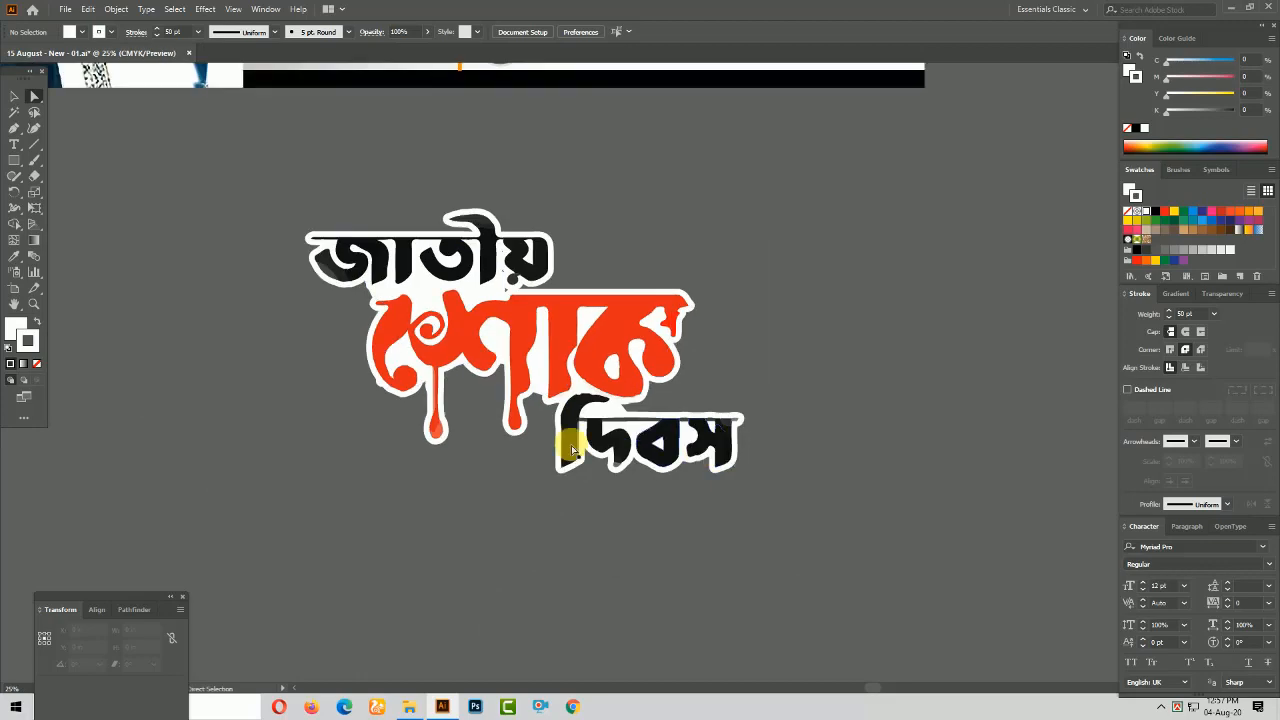
# Show the artboards again and delete the outlined demonstration title from the canvas below the banner
pyautogui.moveTo(471, 437); pyautogui.dragTo(824, 615)
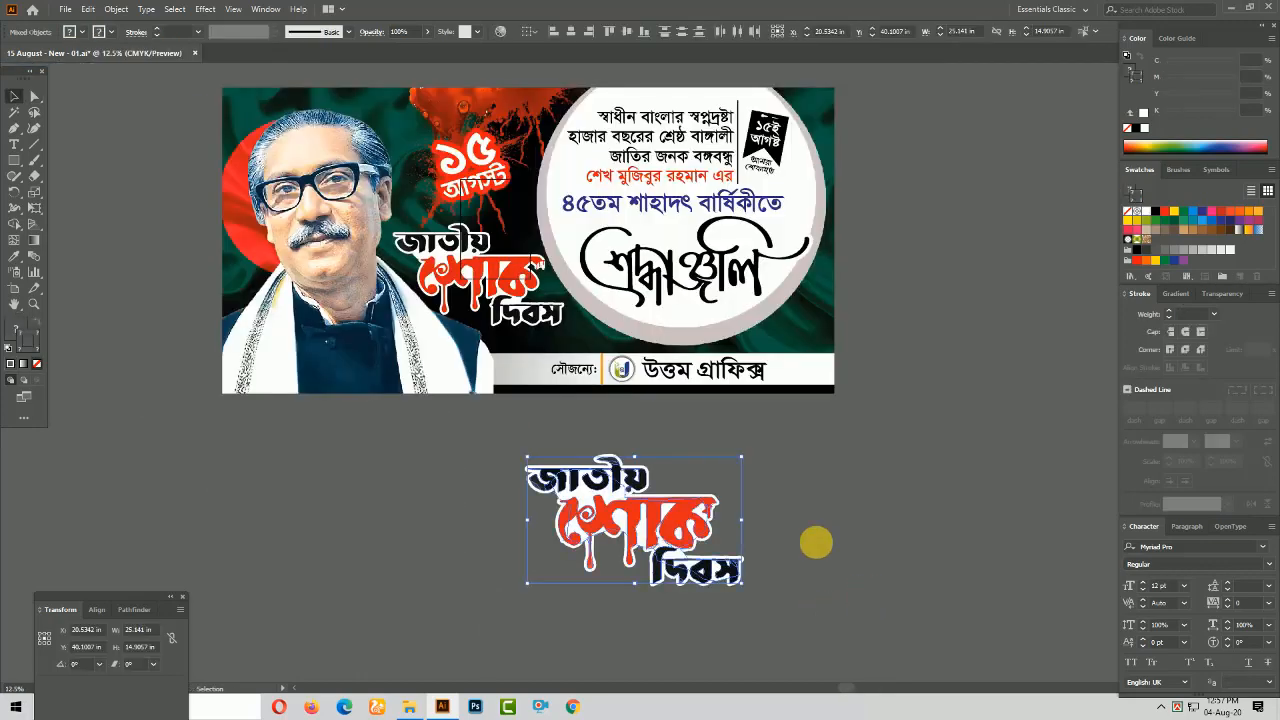
pyautogui.click(816, 542)
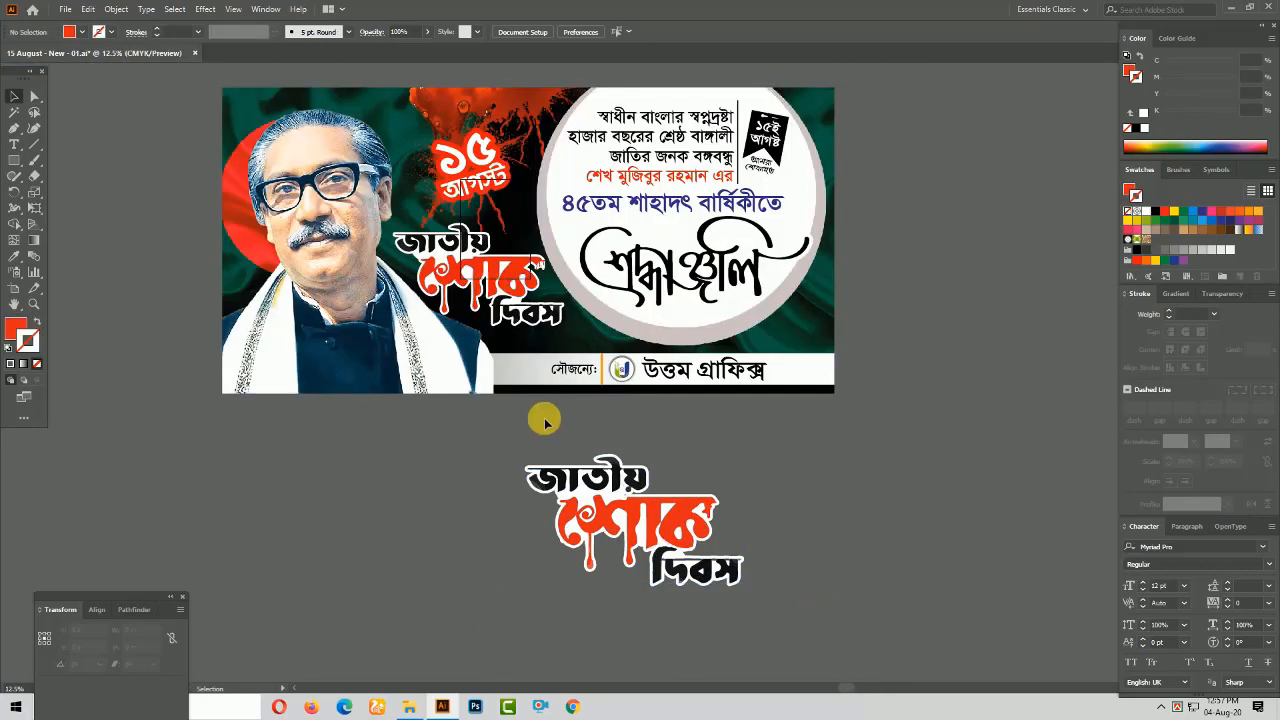
pyautogui.hotkey('ctrl', 'shift', 'h')
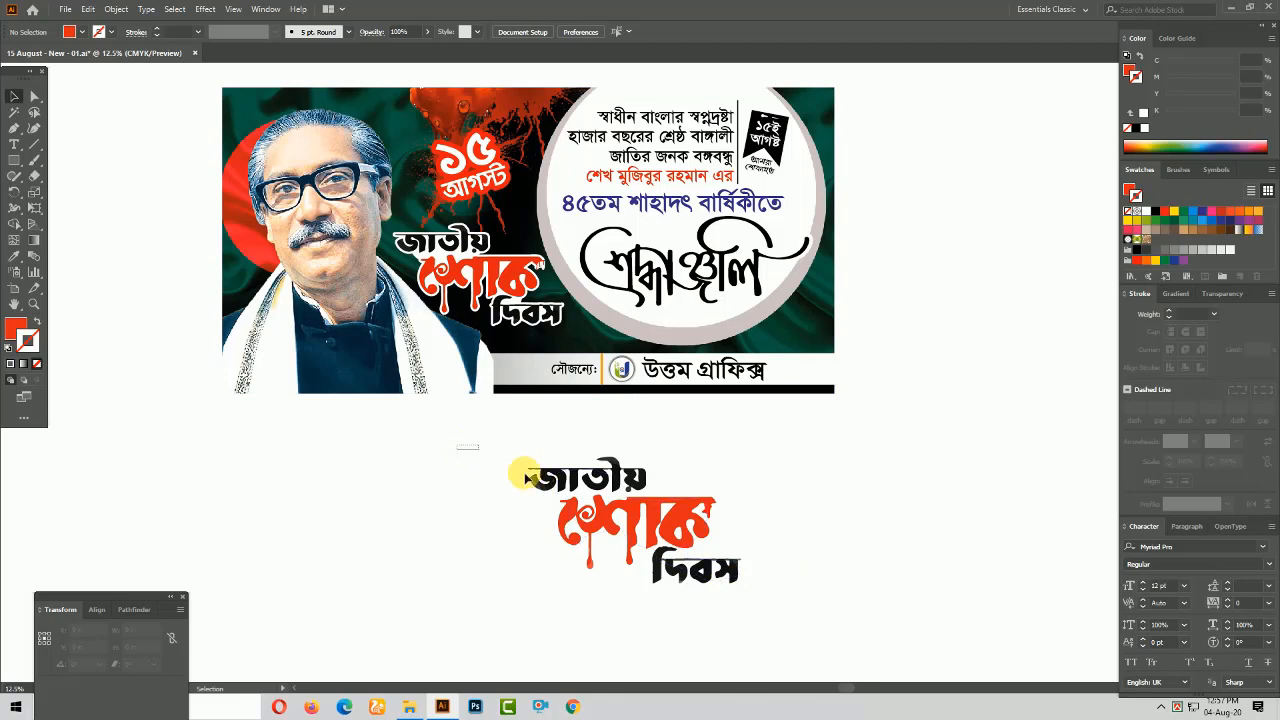
pyautogui.moveTo(524, 477); pyautogui.dragTo(786, 625)
pyautogui.moveTo(758, 582); pyautogui.dragTo(507, 224)
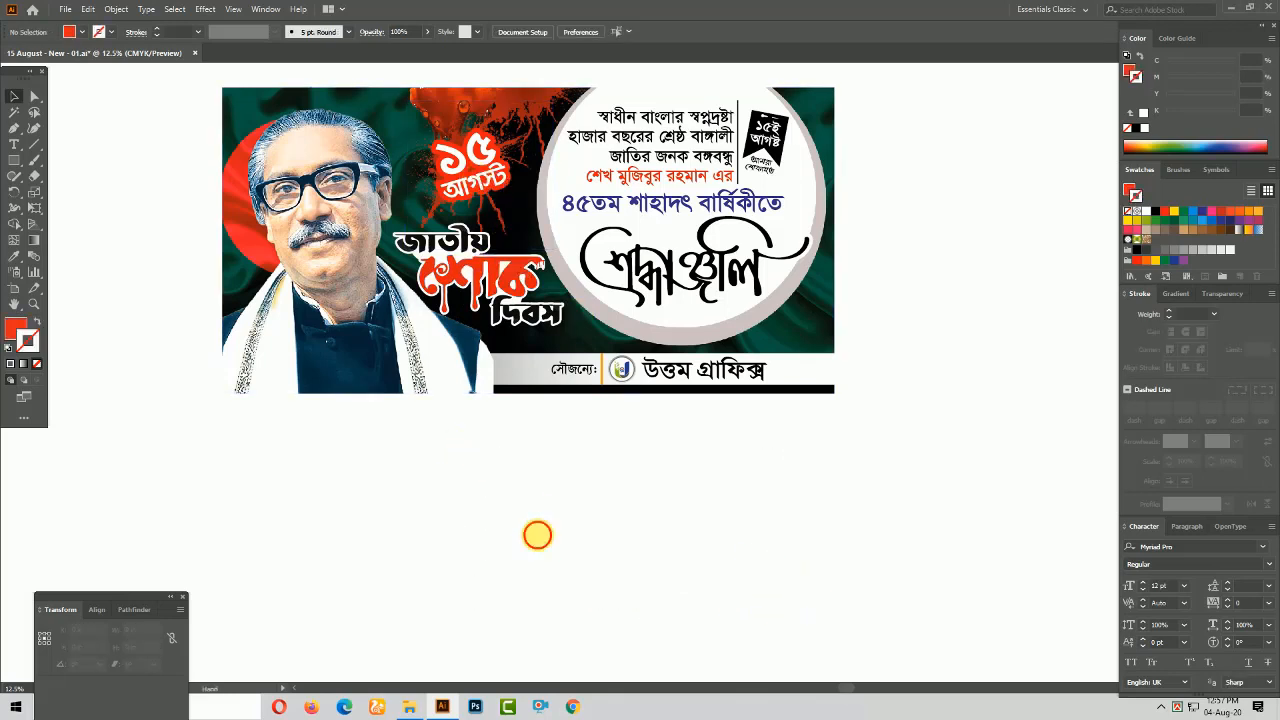
pyautogui.moveTo(538, 535); pyautogui.dragTo(529, 542)
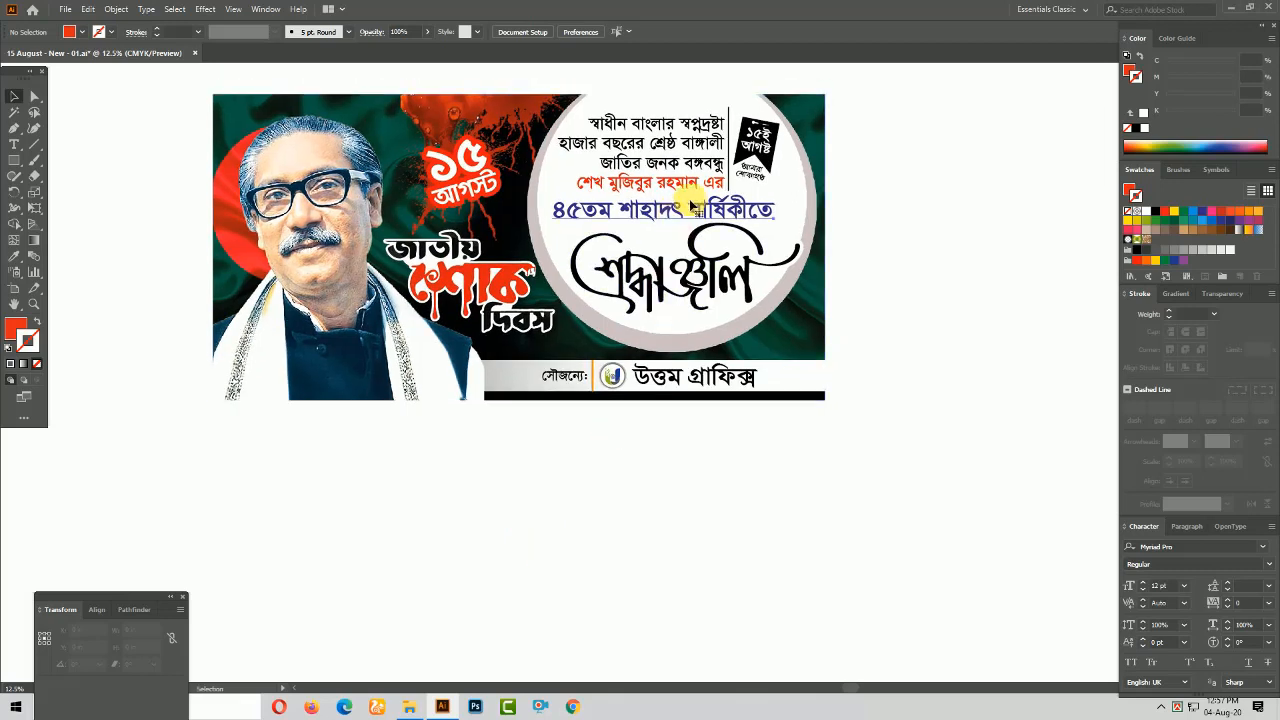
# Duplicate the ৪৫তম শাহাদৎ বার্ষিকীতে line below the banner, replace its text with ১৫ আগস্ট on two lines, and centre-align it
pyautogui.moveTo(690, 205); pyautogui.dragTo(676, 512)
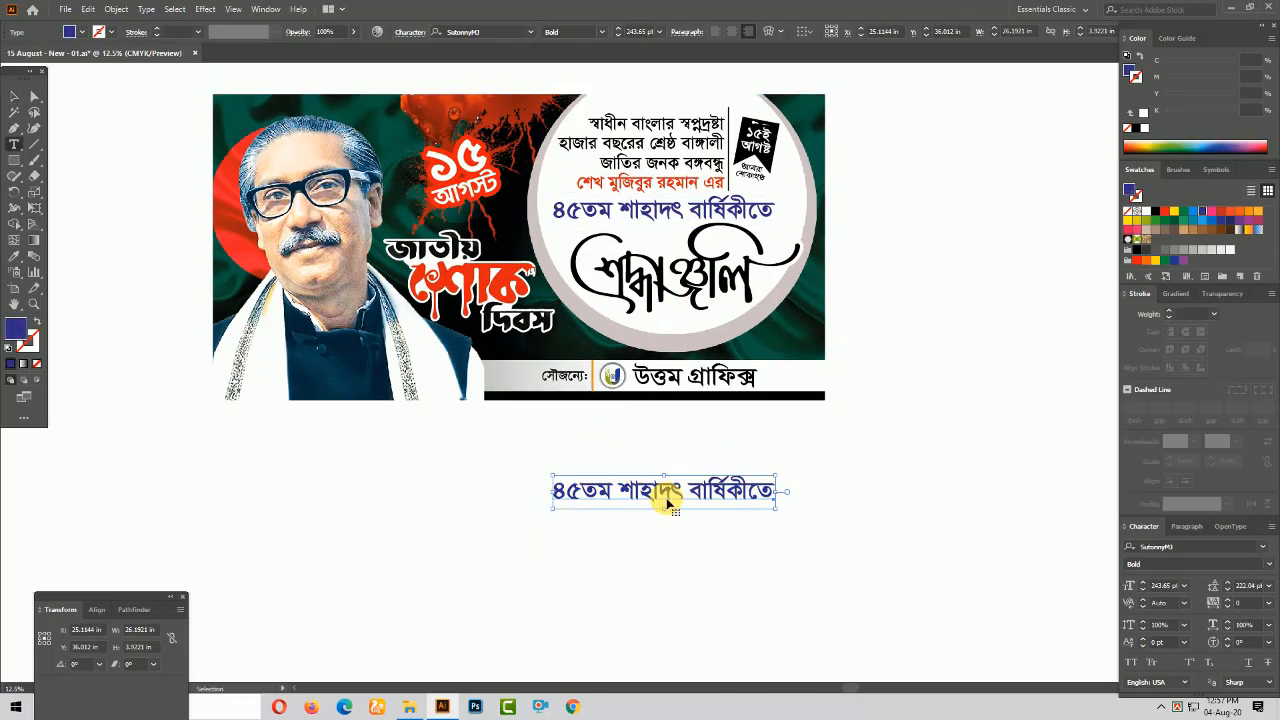
pyautogui.doubleClick(668, 503)
pyautogui.hotkey('ctrl', 'a')
pyautogui.write('১৫')
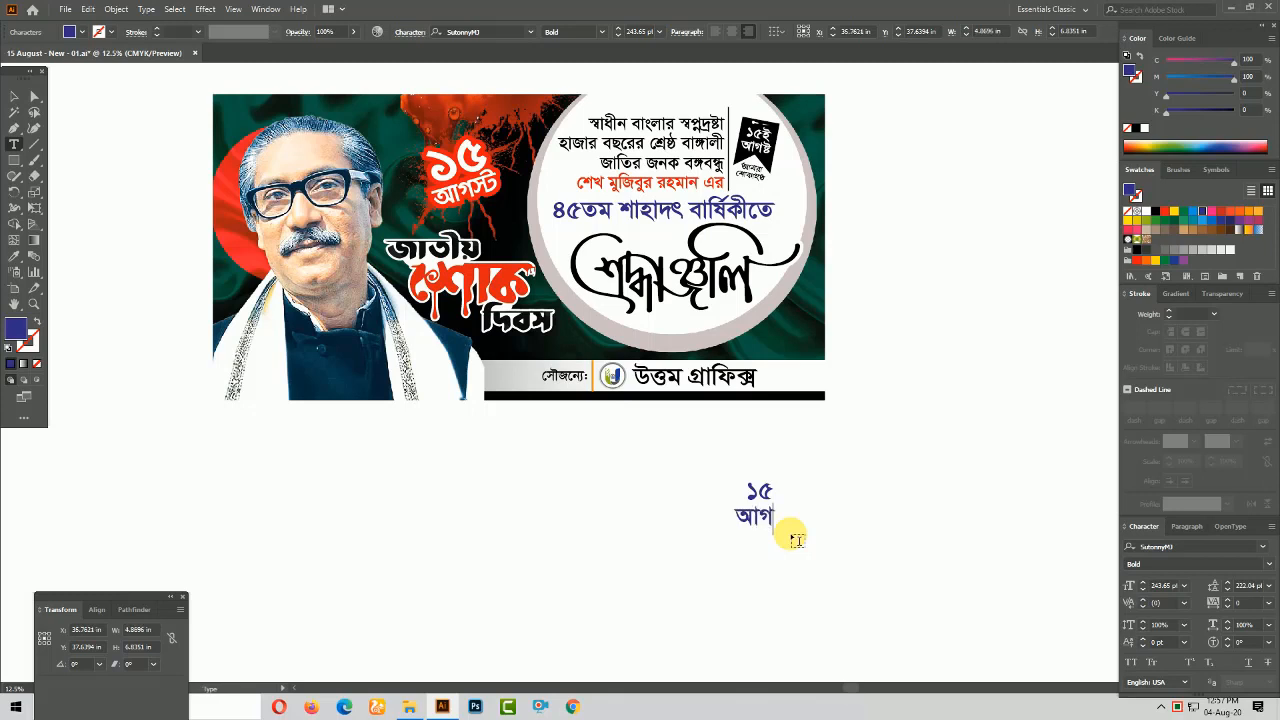
pyautogui.press('Escape')
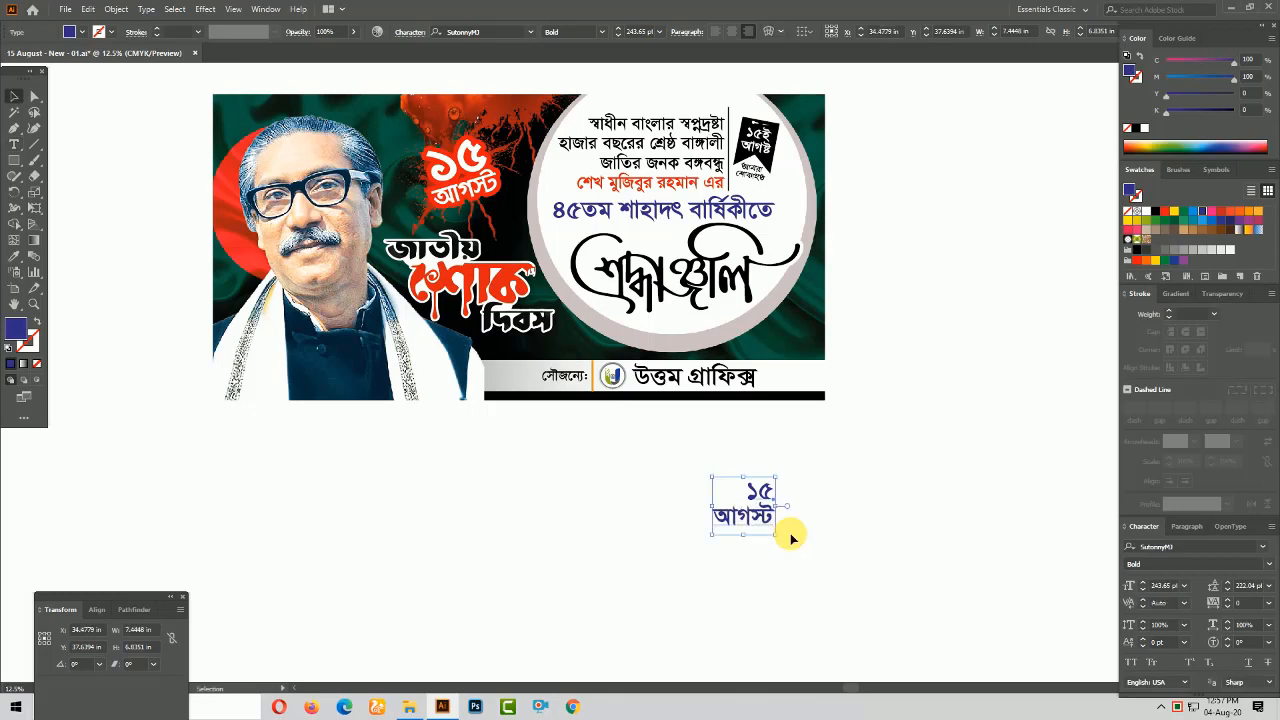
pyautogui.hotkey('ctrl', 'shift', 'c')
pyautogui.click(775, 604)
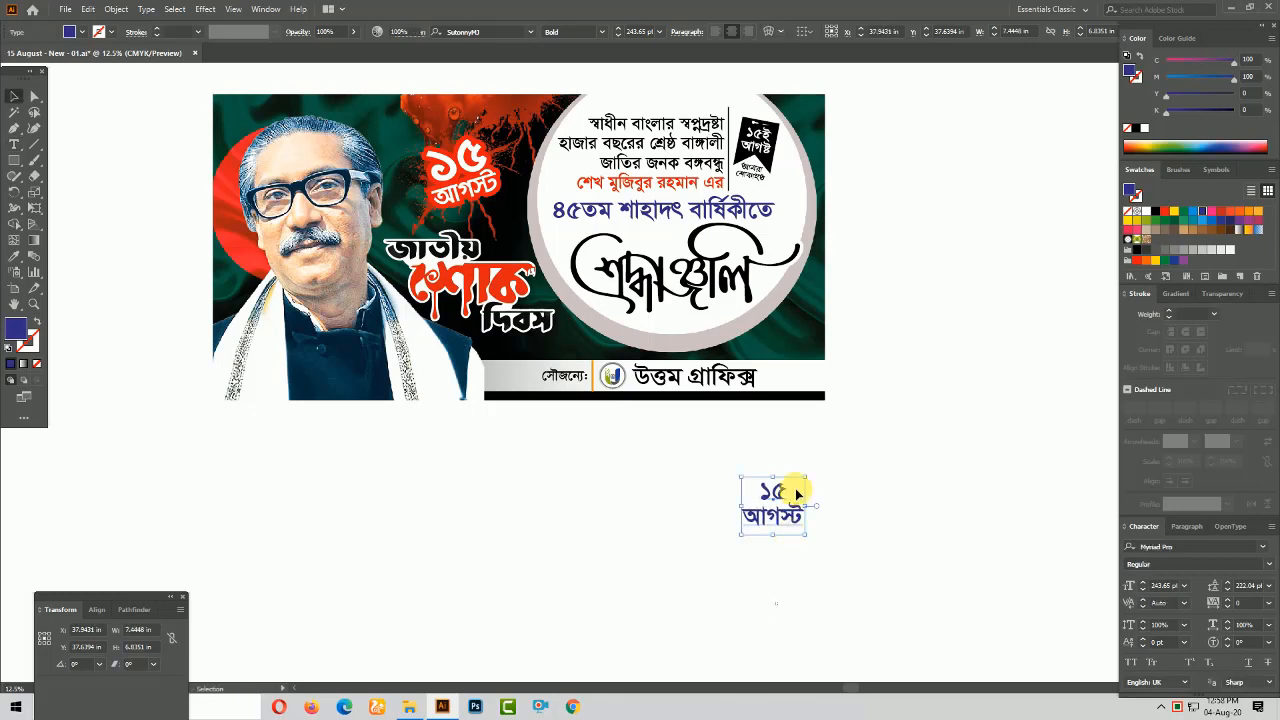
# Enlarge only the ১৫ line of the new date text to 600 pt
pyautogui.doubleClick(775, 496)
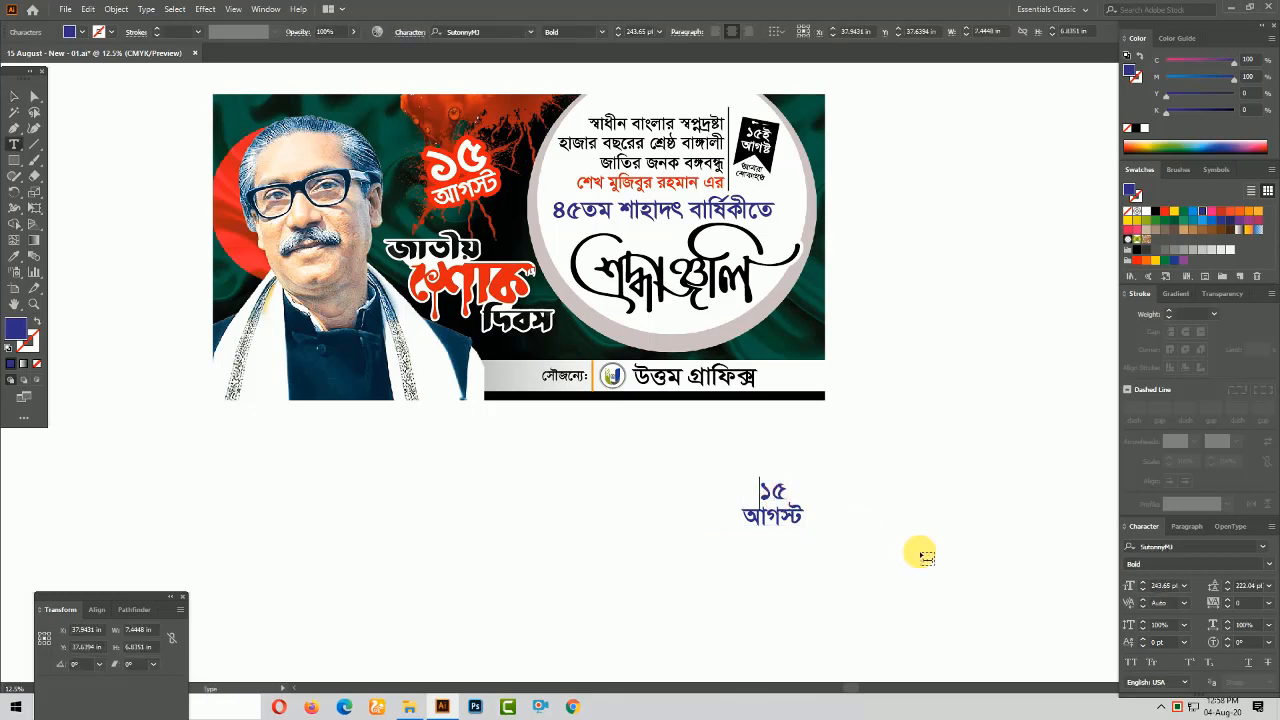
pyautogui.hotkey('shift', 'End')
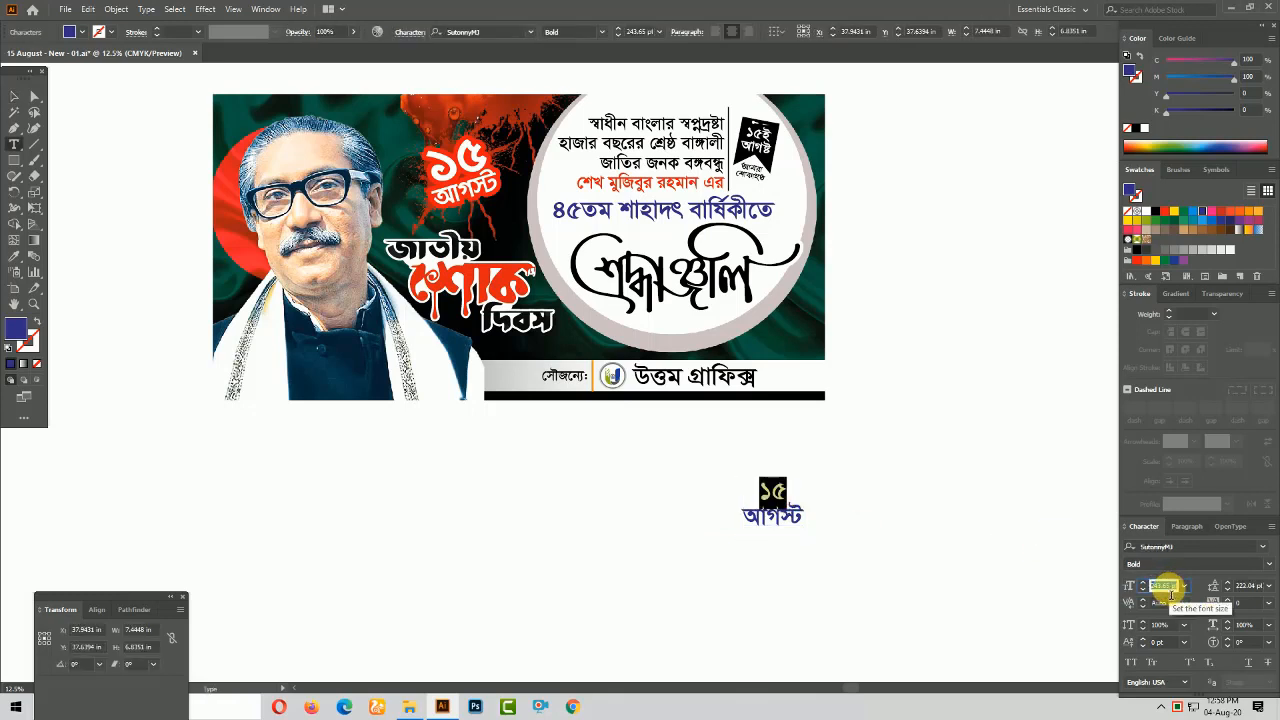
pyautogui.write('500')
pyautogui.press('Return')
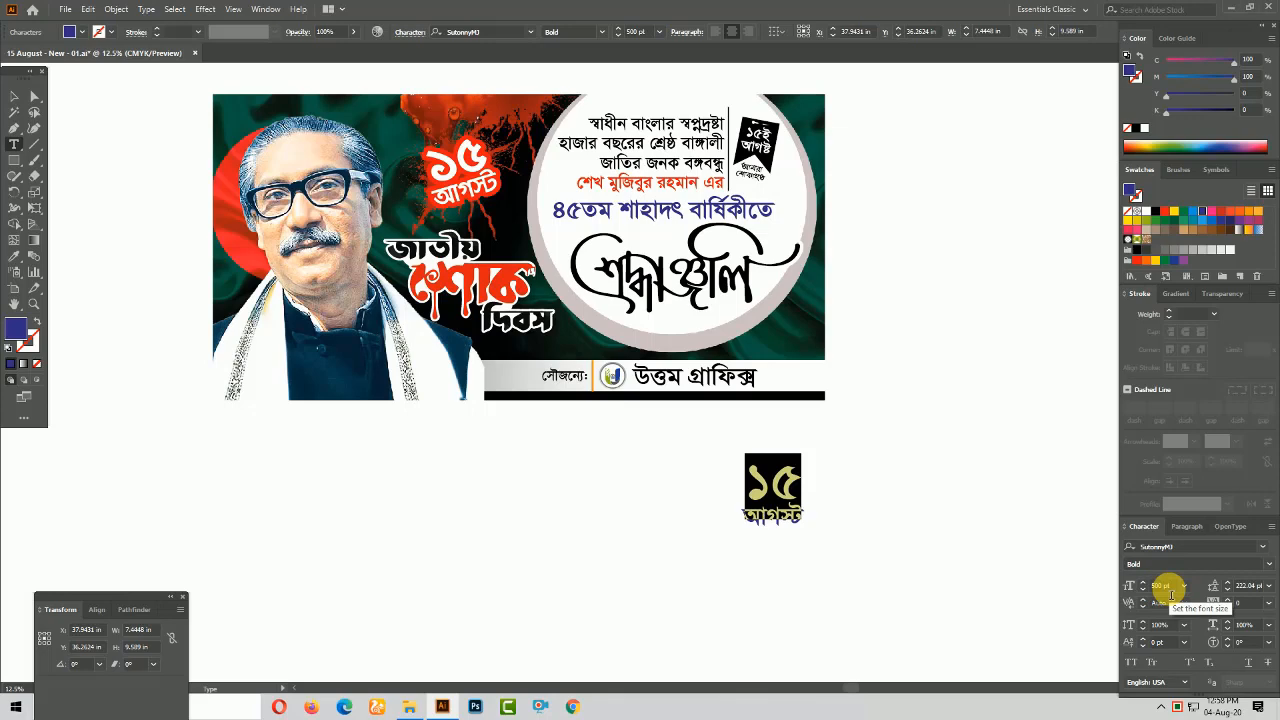
pyautogui.press('Escape')
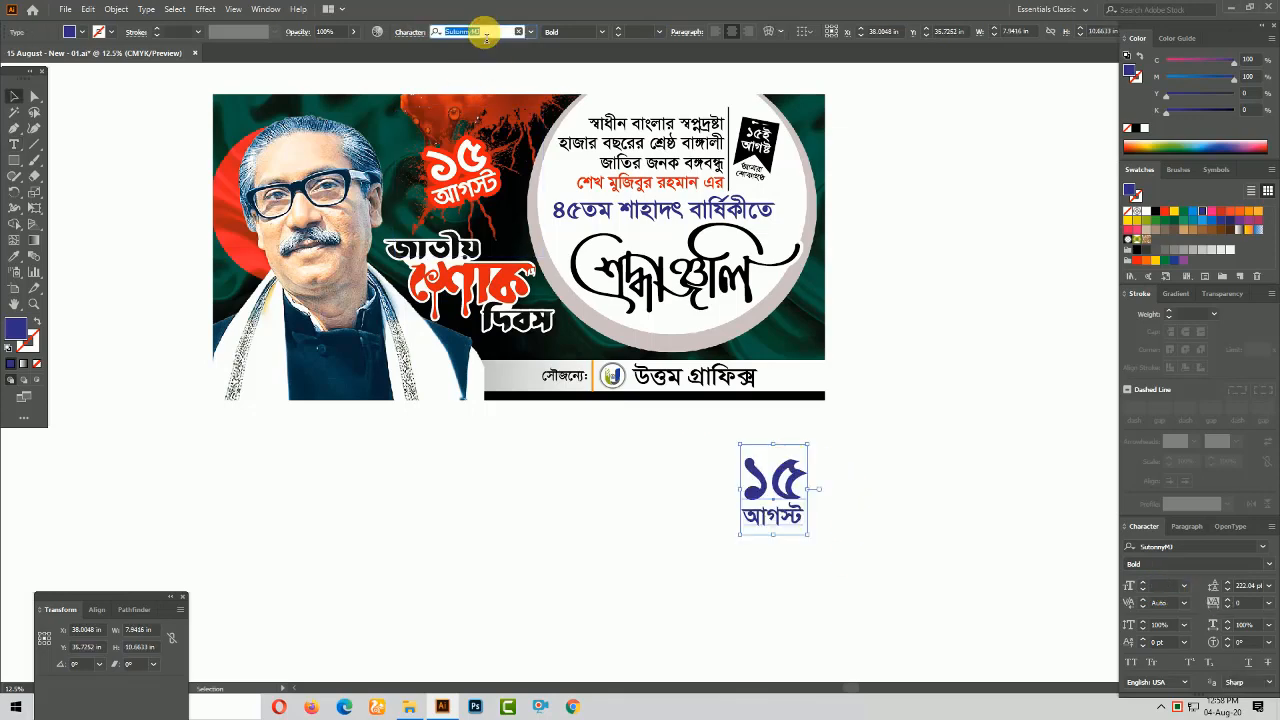
# Change the date text's font to KongshoMJ Bold and tighten its leading to 184 pt
pyautogui.write('Kong')
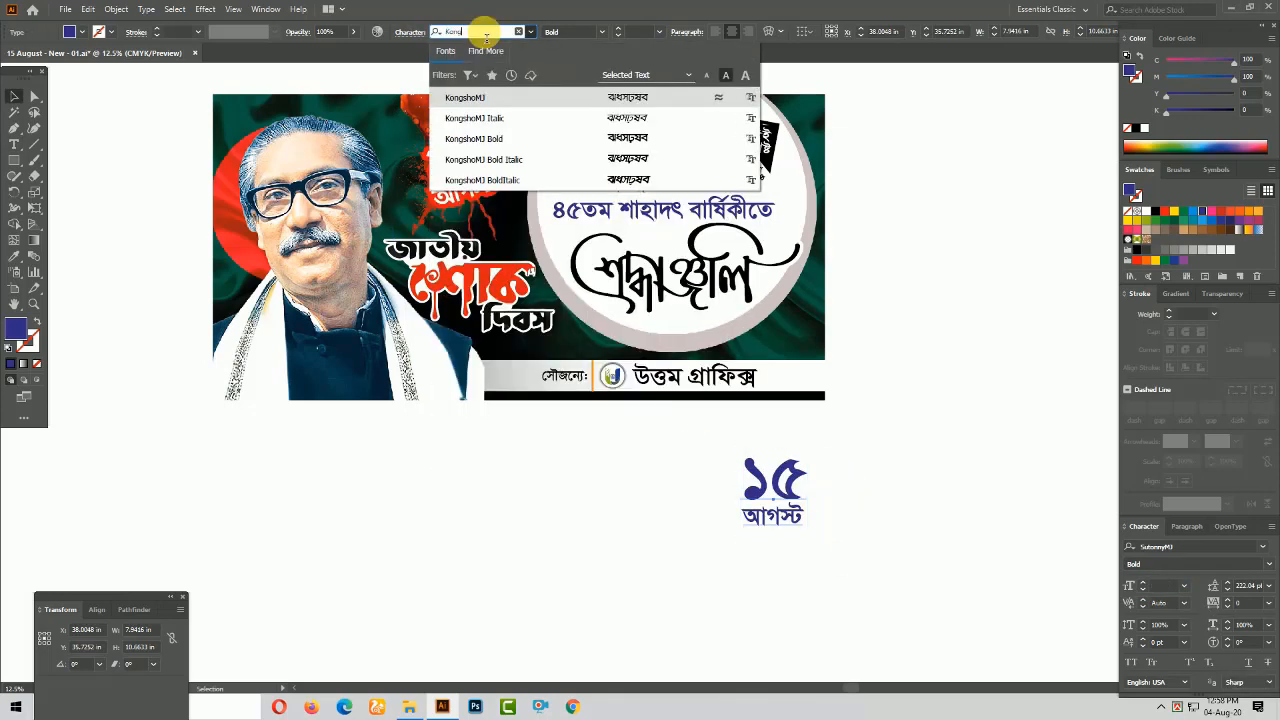
pyautogui.press('Down')
pyautogui.press('Down')
pyautogui.press('Return')
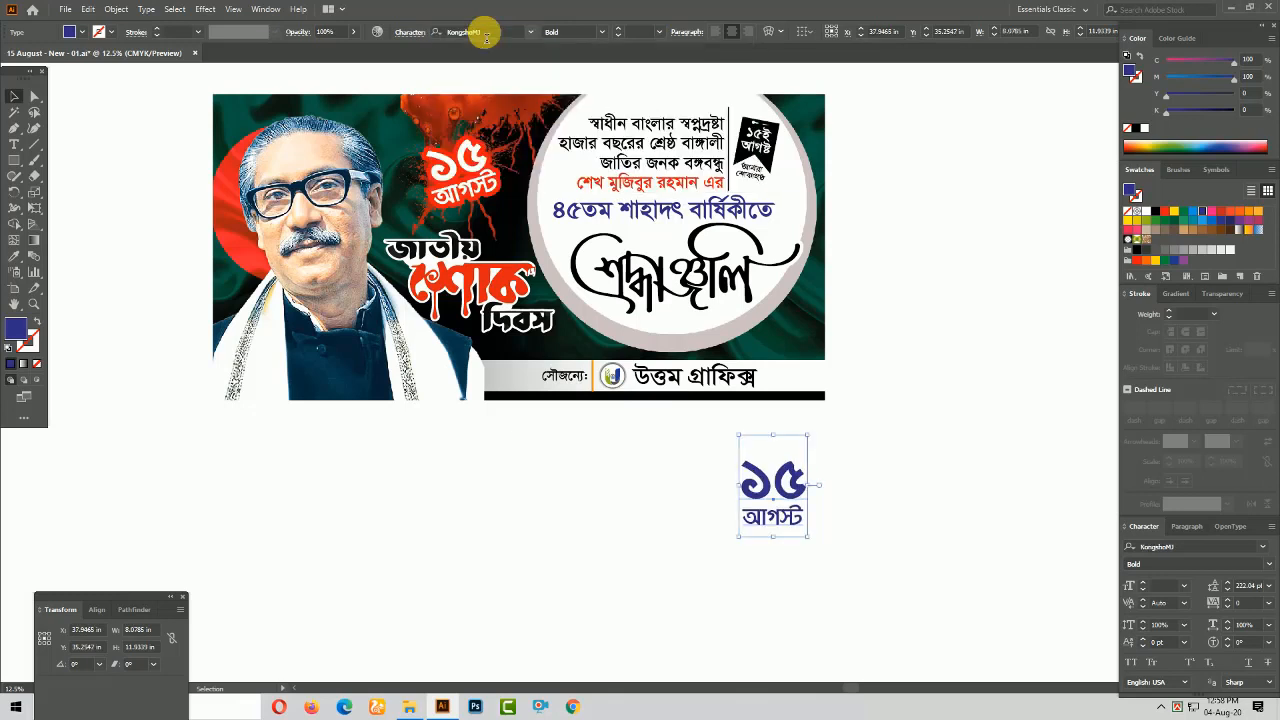
pyautogui.click(1227, 585)
pyautogui.click(957, 560)
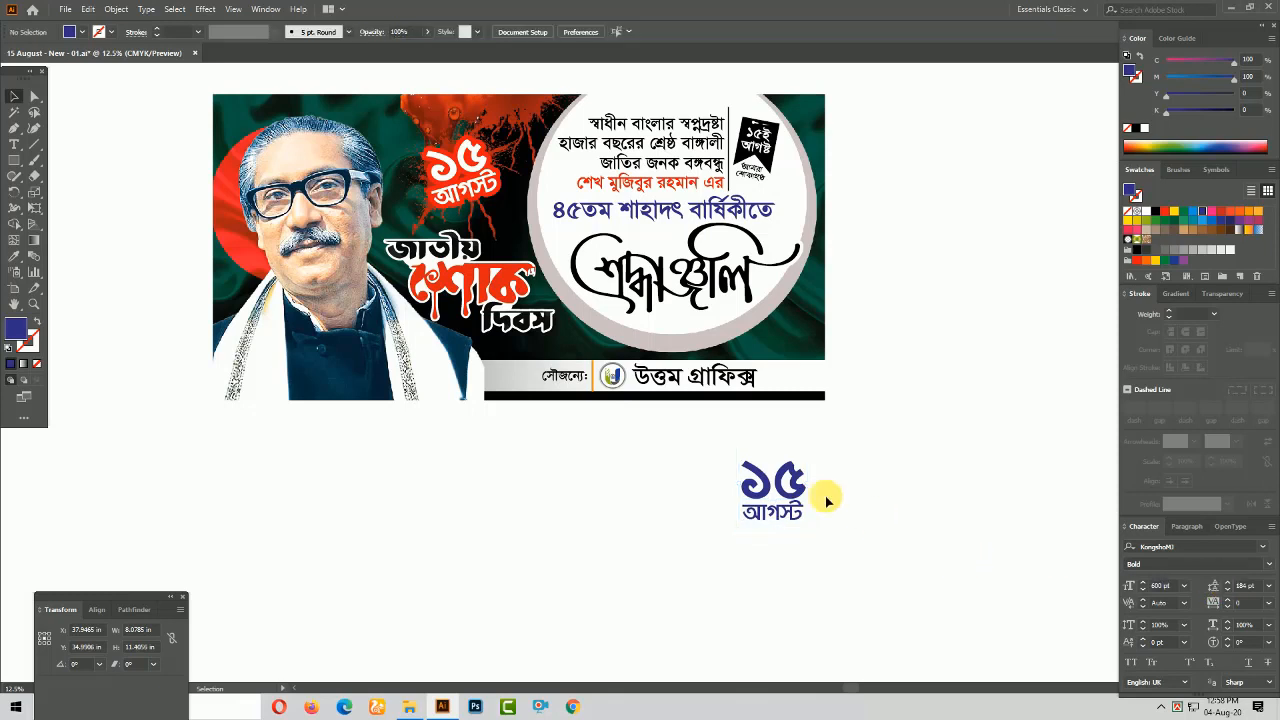
pyautogui.moveTo(785, 494); pyautogui.dragTo(846, 547)
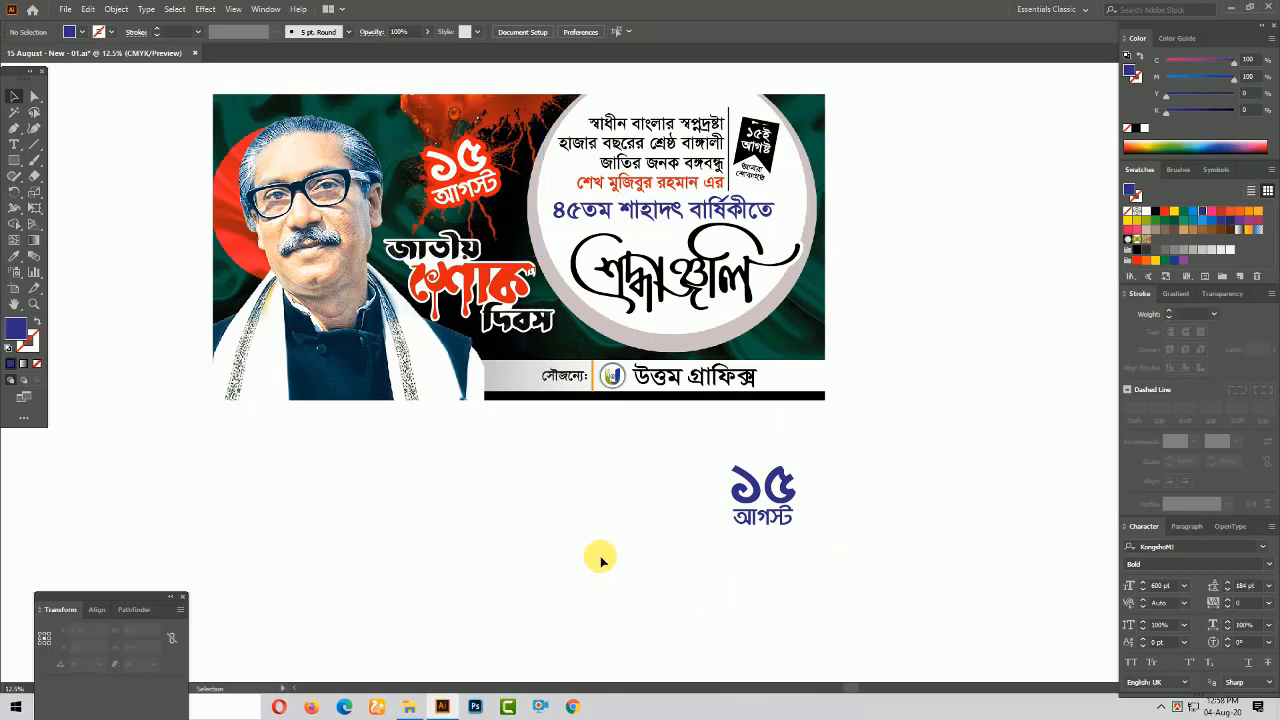
# Place the yz4HhG blood splatter clipart image below the banner and move the ১৫ আগস্ট text onto it
pyautogui.click(62, 11)
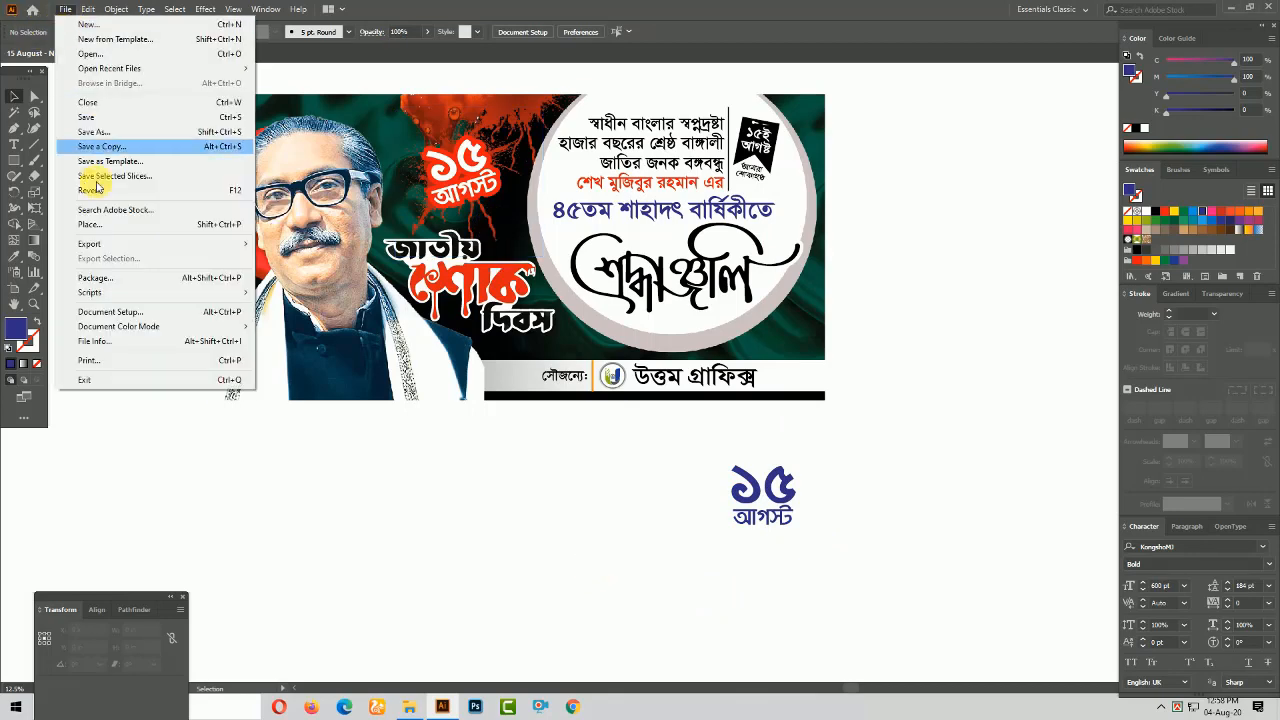
pyautogui.click(100, 224)
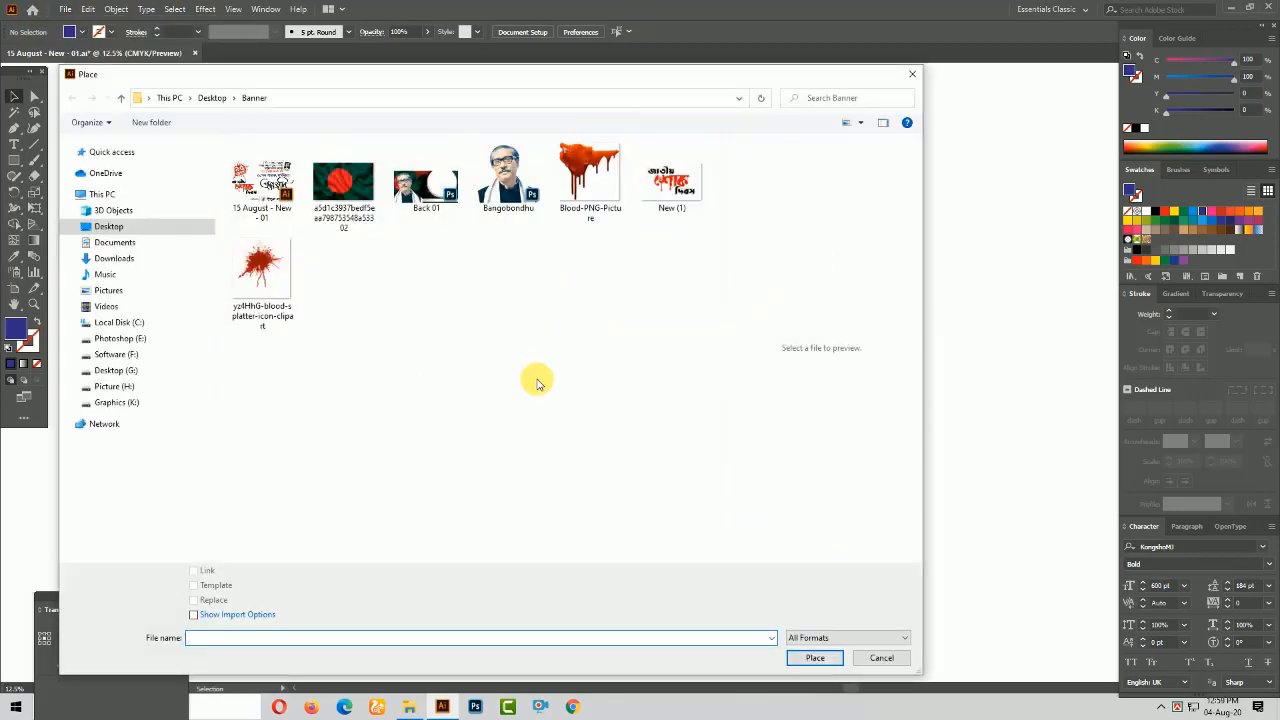
pyautogui.click(262, 272)
pyautogui.click(811, 662)
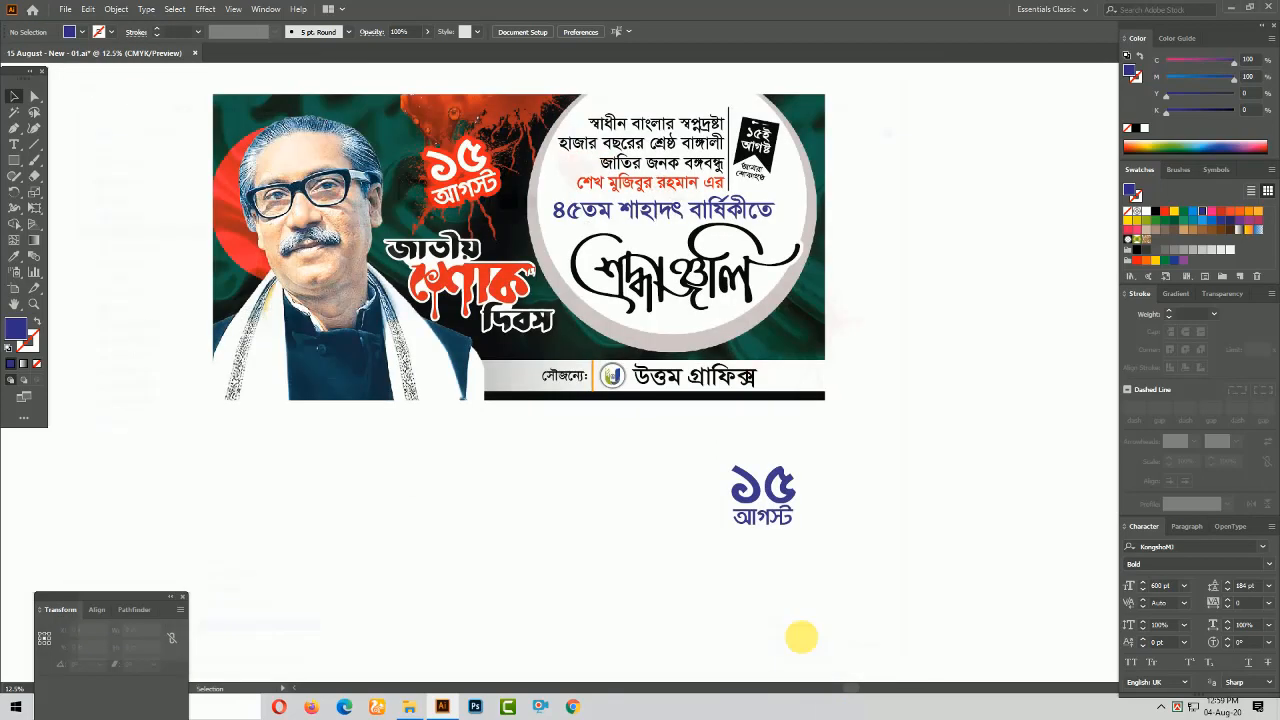
pyautogui.click(577, 482)
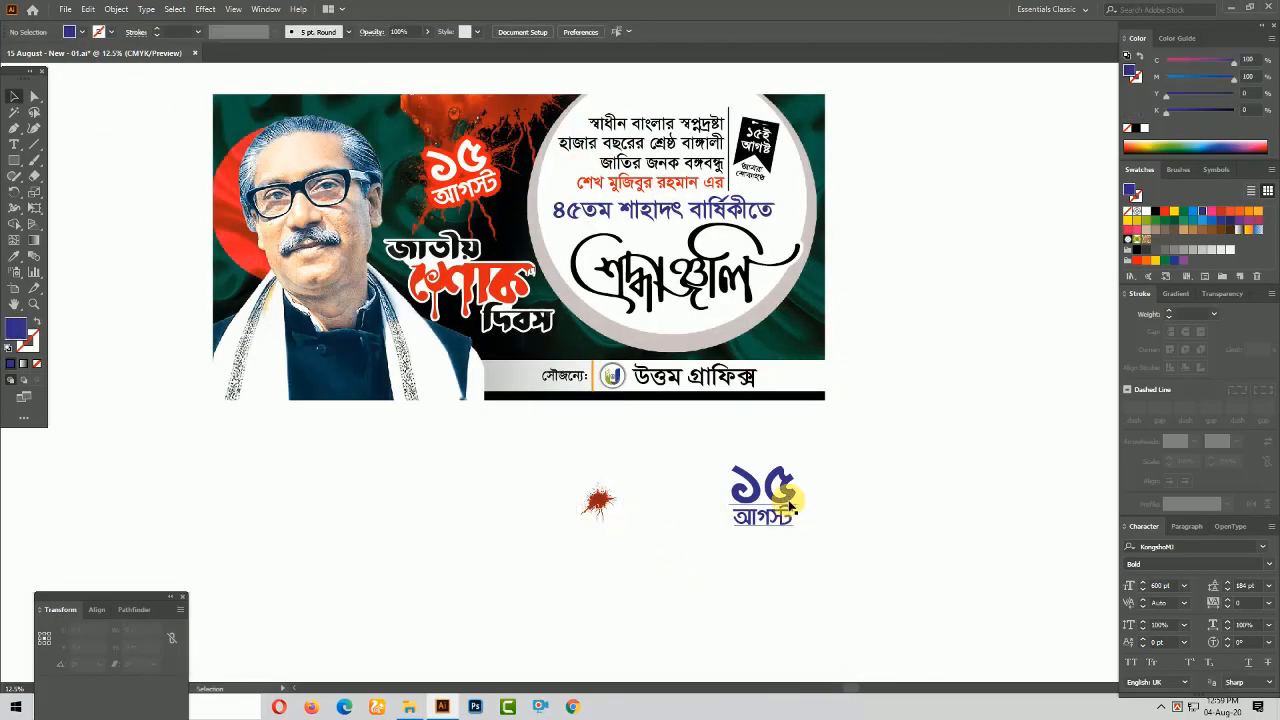
pyautogui.moveTo(786, 500); pyautogui.dragTo(631, 520)
pyautogui.moveTo(809, 595); pyautogui.dragTo(798, 603)
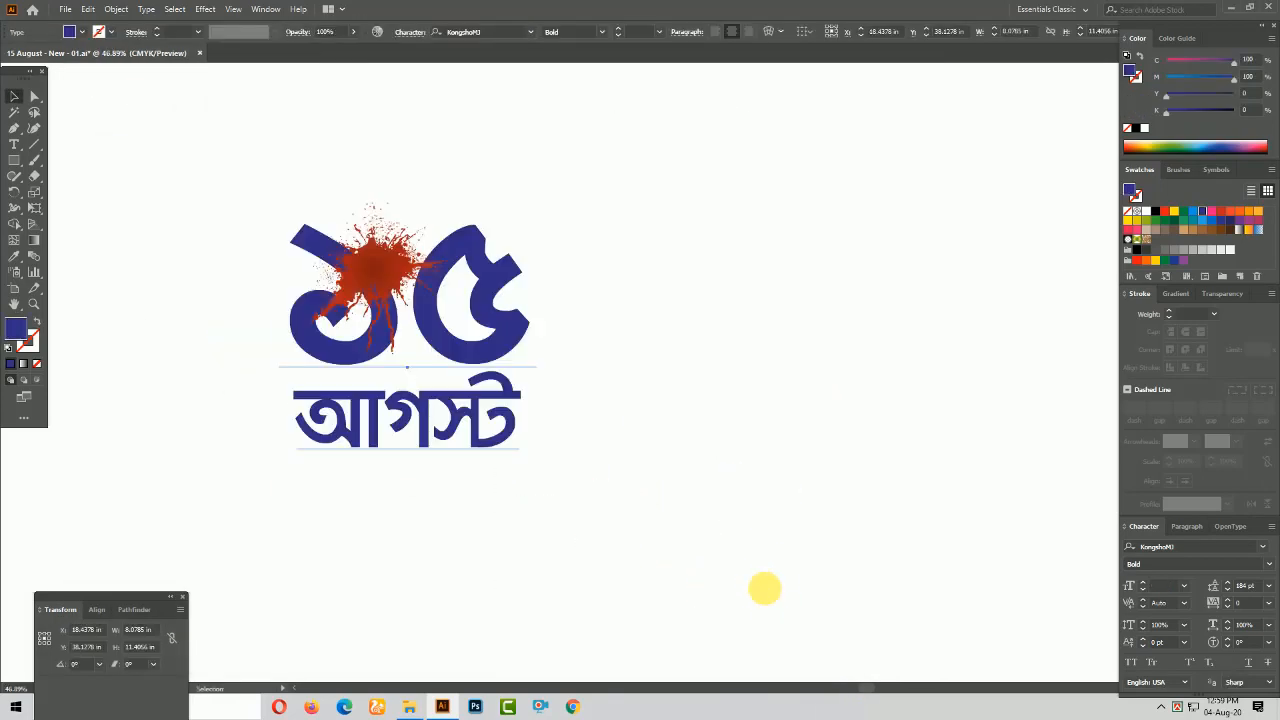
# Enlarge the blood splatter image to about 16.8 × 17.6 in and send it behind the ১৫ আগস্ট text
pyautogui.click(398, 248)
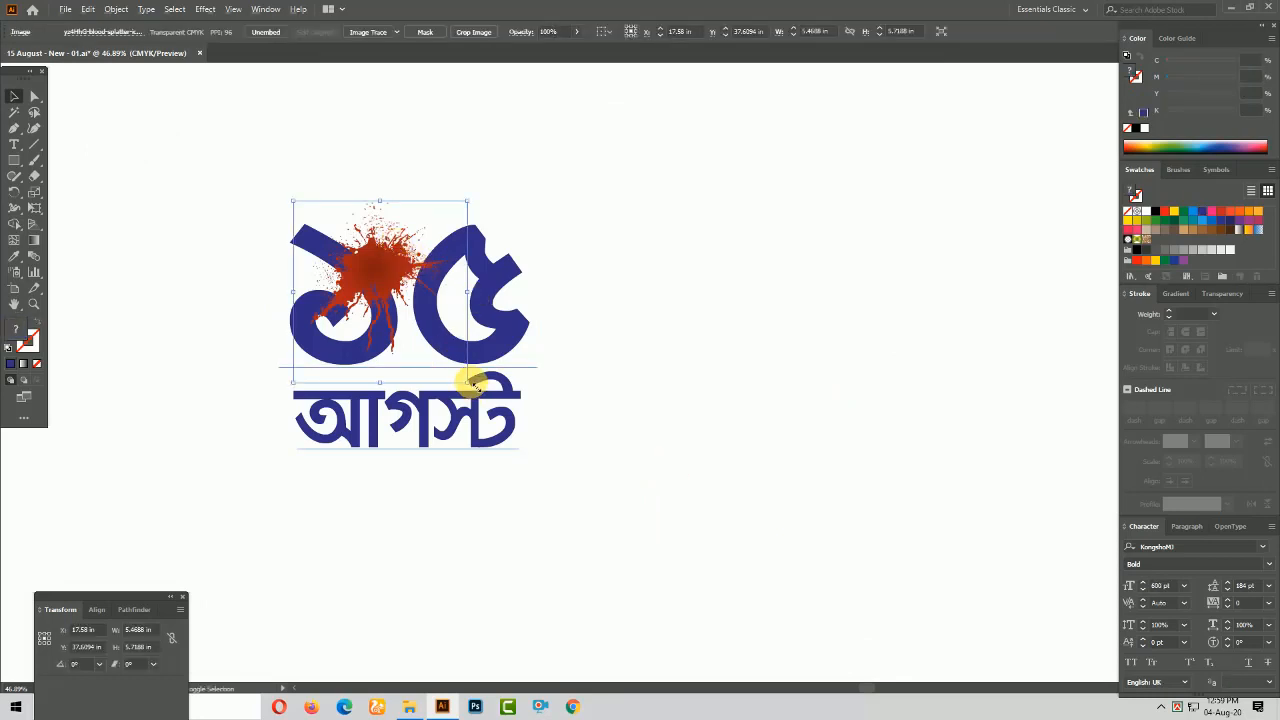
pyautogui.moveTo(472, 383); pyautogui.dragTo(694, 582)
pyautogui.hotkey('ctrl', '[')
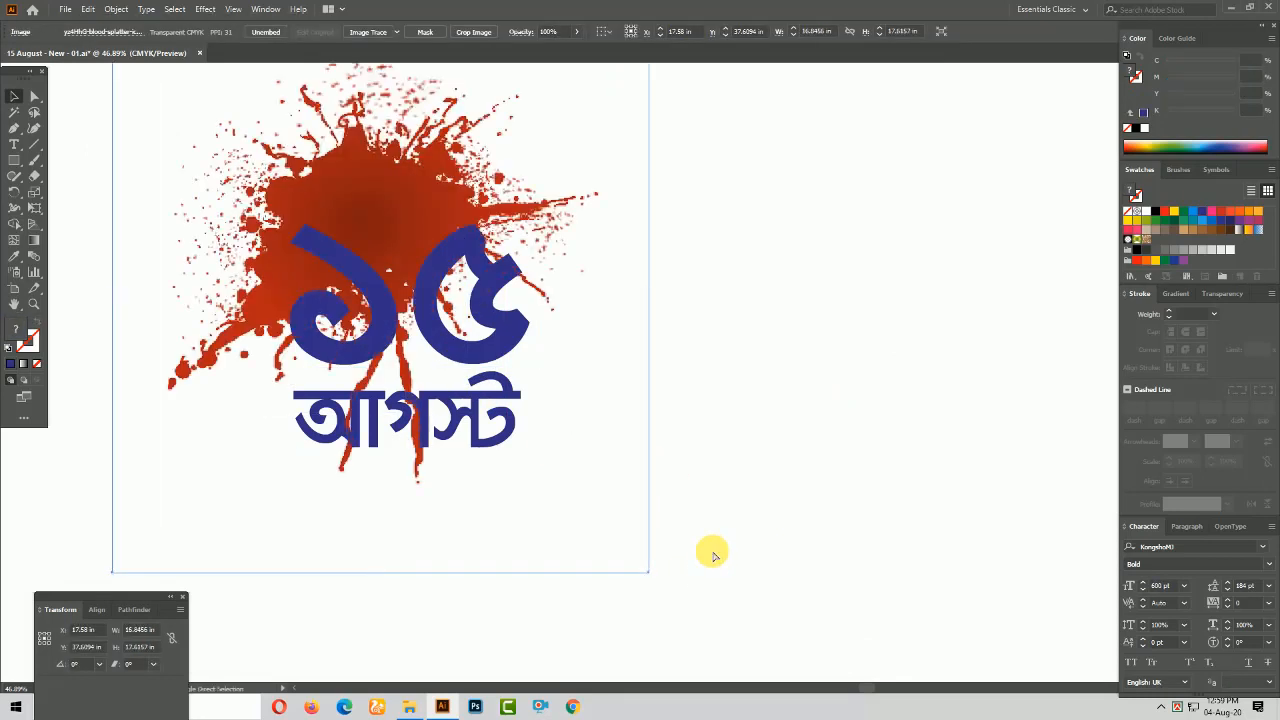
# Nudge the blood splatter down and sideways until its dark centre sits behind the date text
pyautogui.hotkey('shift', 'Down')
pyautogui.hotkey('shift', 'Down')
pyautogui.hotkey('shift', 'Down')
pyautogui.hotkey('shift', 'Down')
pyautogui.hotkey('shift', 'Down')
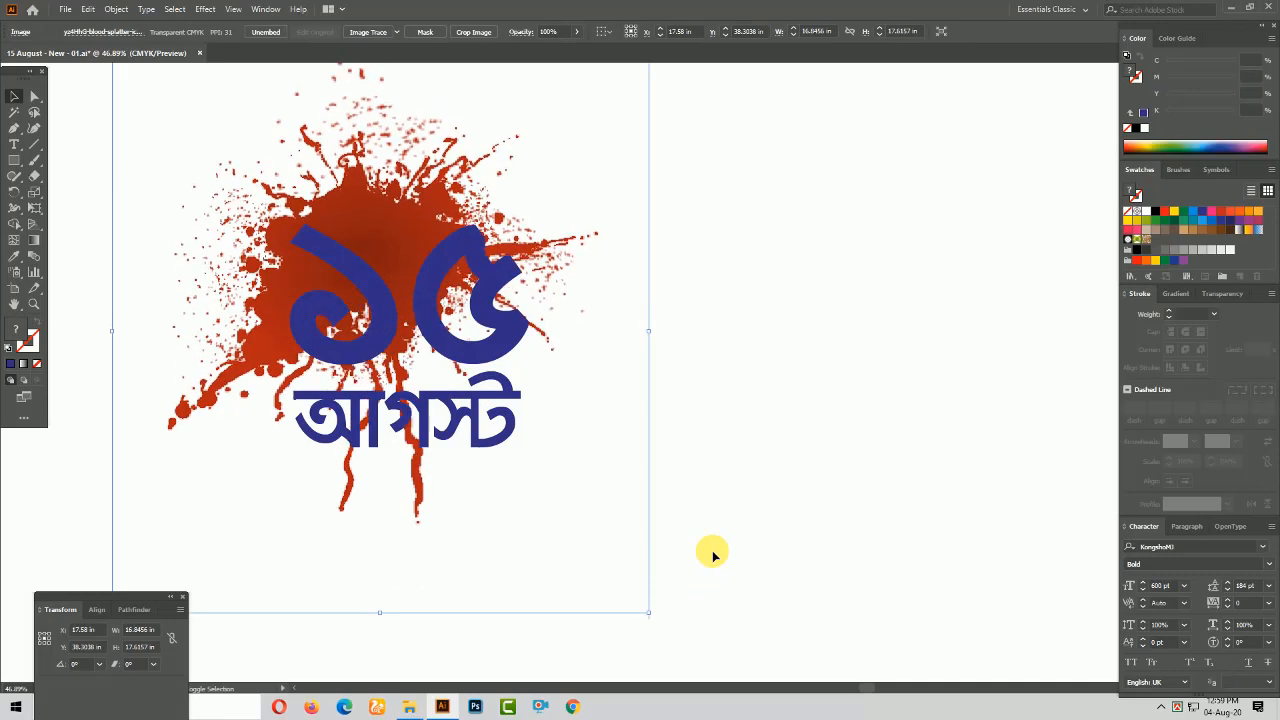
pyautogui.hotkey('shift', 'Down')
pyautogui.hotkey('shift', 'Down')
pyautogui.hotkey('shift', 'Down')
pyautogui.hotkey('shift', 'Down')
pyautogui.hotkey('shift', 'Down')
pyautogui.hotkey('shift', 'Down')
pyautogui.hotkey('shift', 'Down')
pyautogui.hotkey('shift', 'Down')
pyautogui.hotkey('shift', 'Down')
pyautogui.hotkey('shift', 'Down')
pyautogui.hotkey('shift', 'Down')
pyautogui.hotkey('shift', 'Down')
pyautogui.hotkey('shift', 'Down')
pyautogui.hotkey('shift', 'Down')
pyautogui.hotkey('shift', 'Down')
pyautogui.hotkey('shift', 'Down')
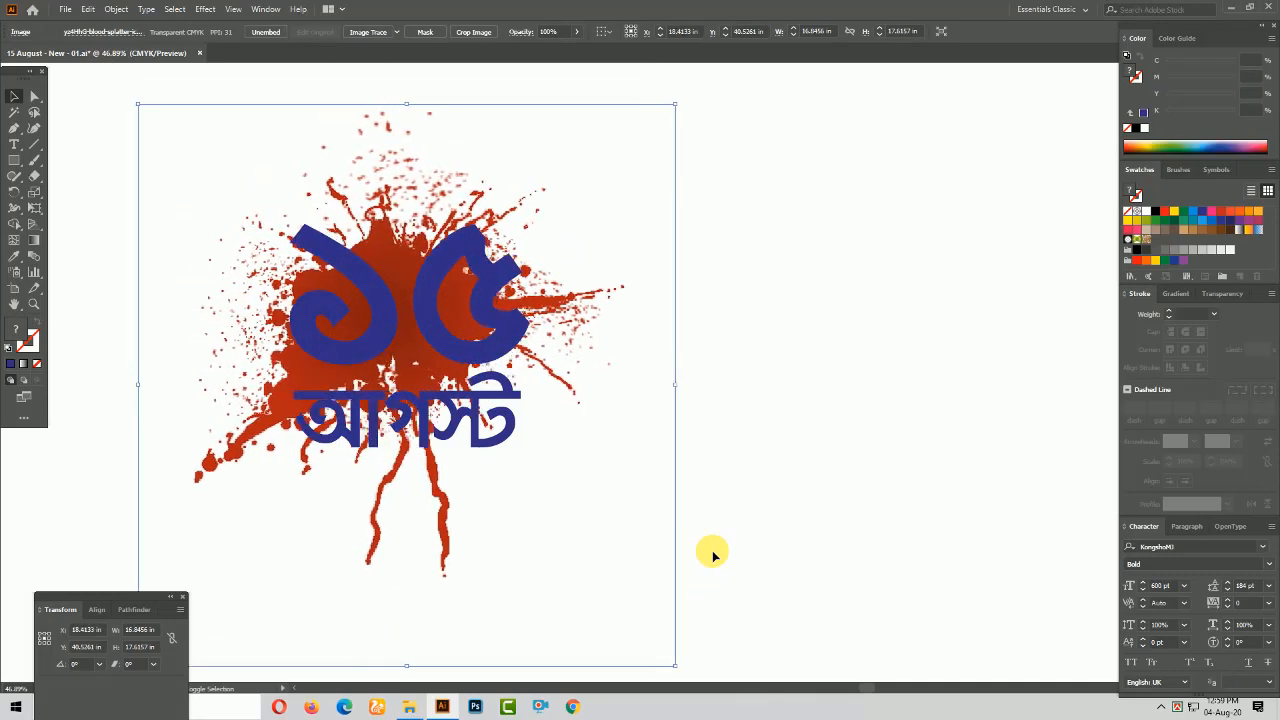
# Scale the ১৫ আগস্ট text down to about 5.67 × 8 in so it fits within the splatter
pyautogui.click(829, 384)
pyautogui.click(429, 336)
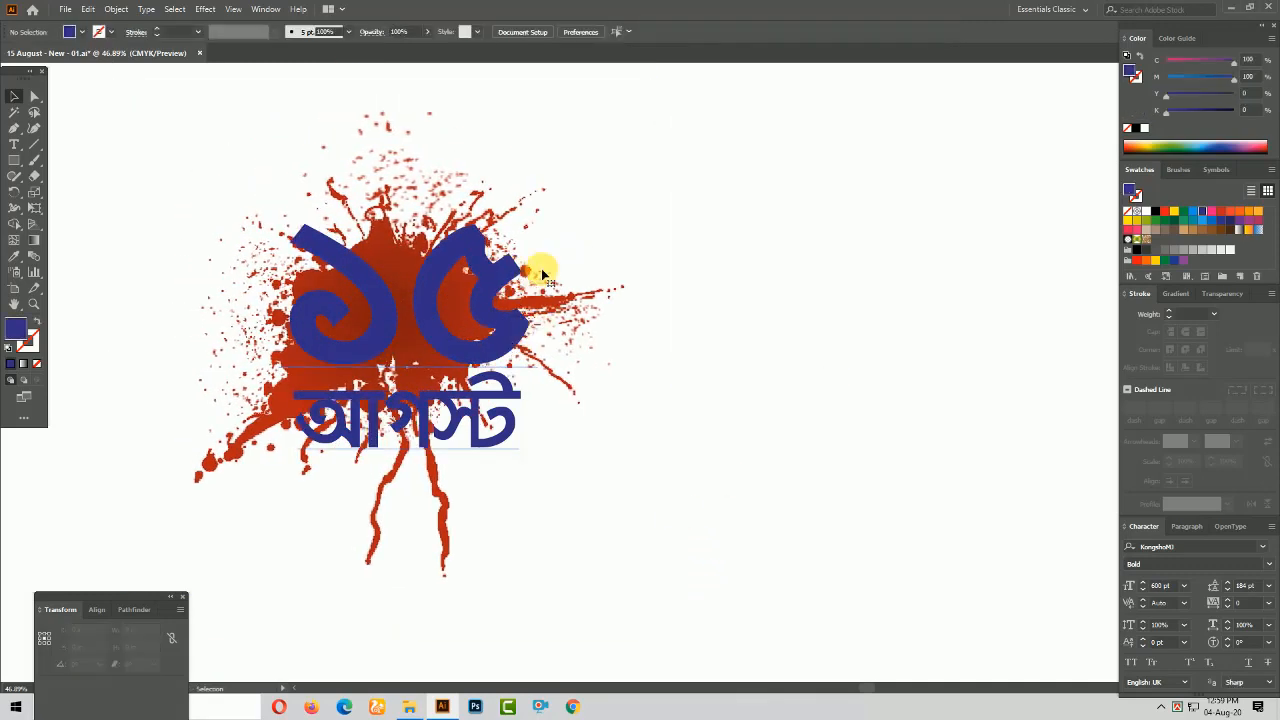
pyautogui.click(552, 542)
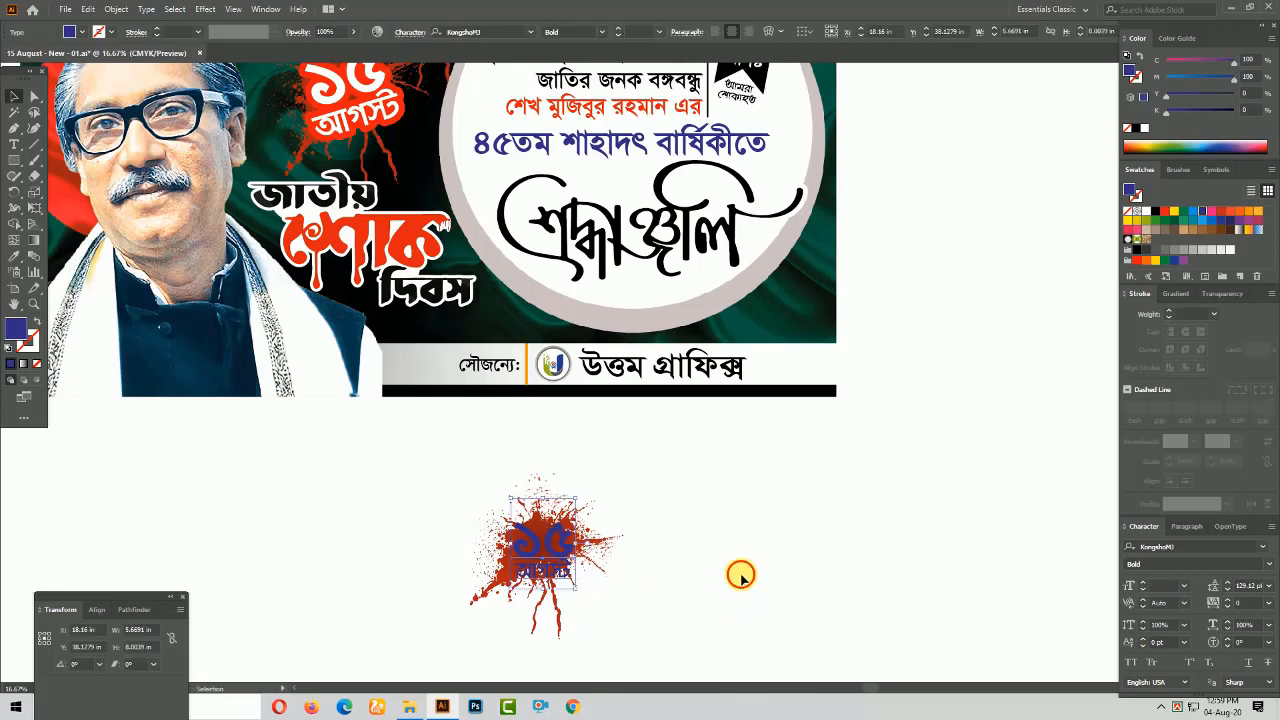
# Duplicate the ১৫ আগস্ট text in place and hide the front copy
pyautogui.moveTo(540, 545); pyautogui.dragTo(728, 555)
pyautogui.hotkey('ctrl', 'z')
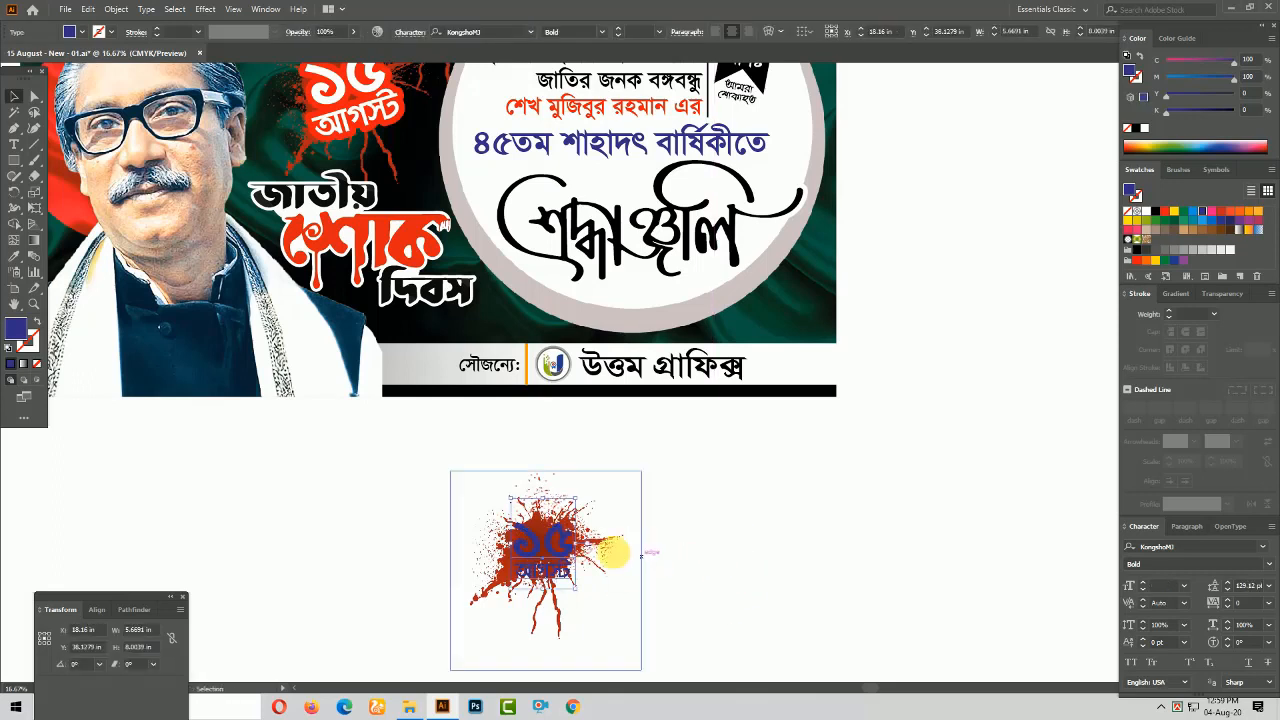
pyautogui.hotkey('ctrl', '3')
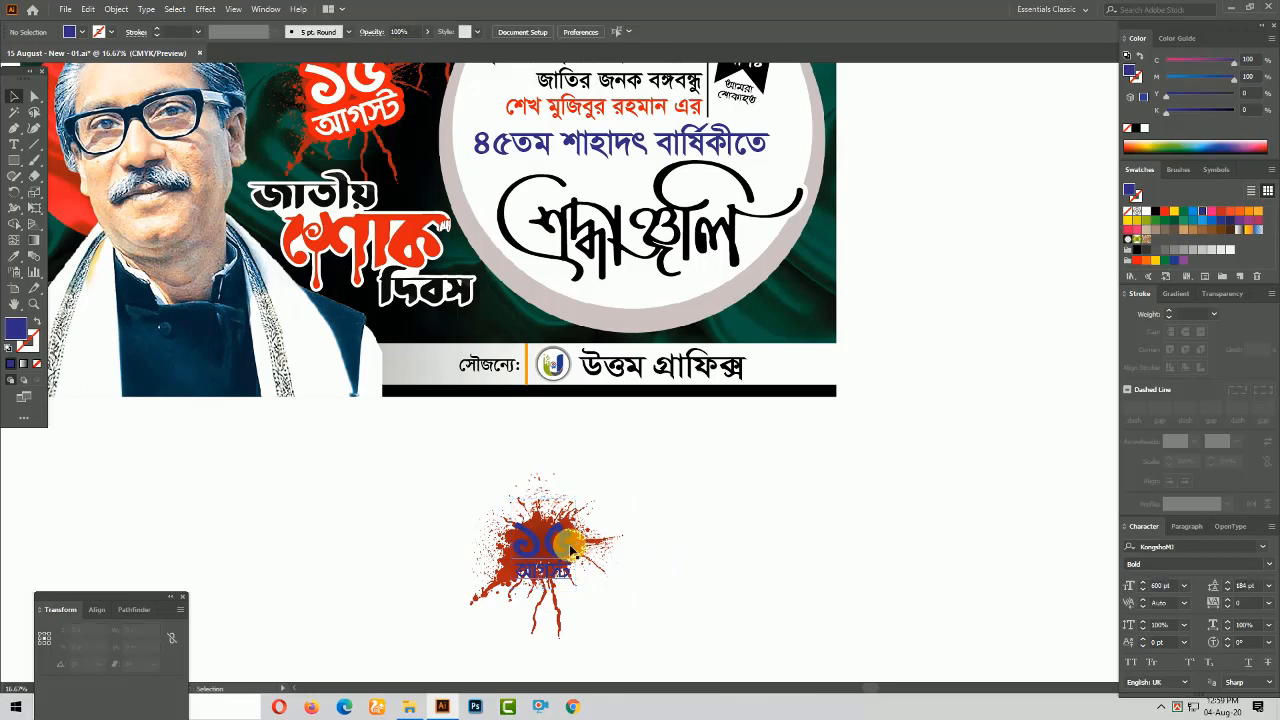
# Give the remaining ১৫ আগস্ট copy a red fill and a 30 pt red stroke with round joins
pyautogui.click(559, 561)
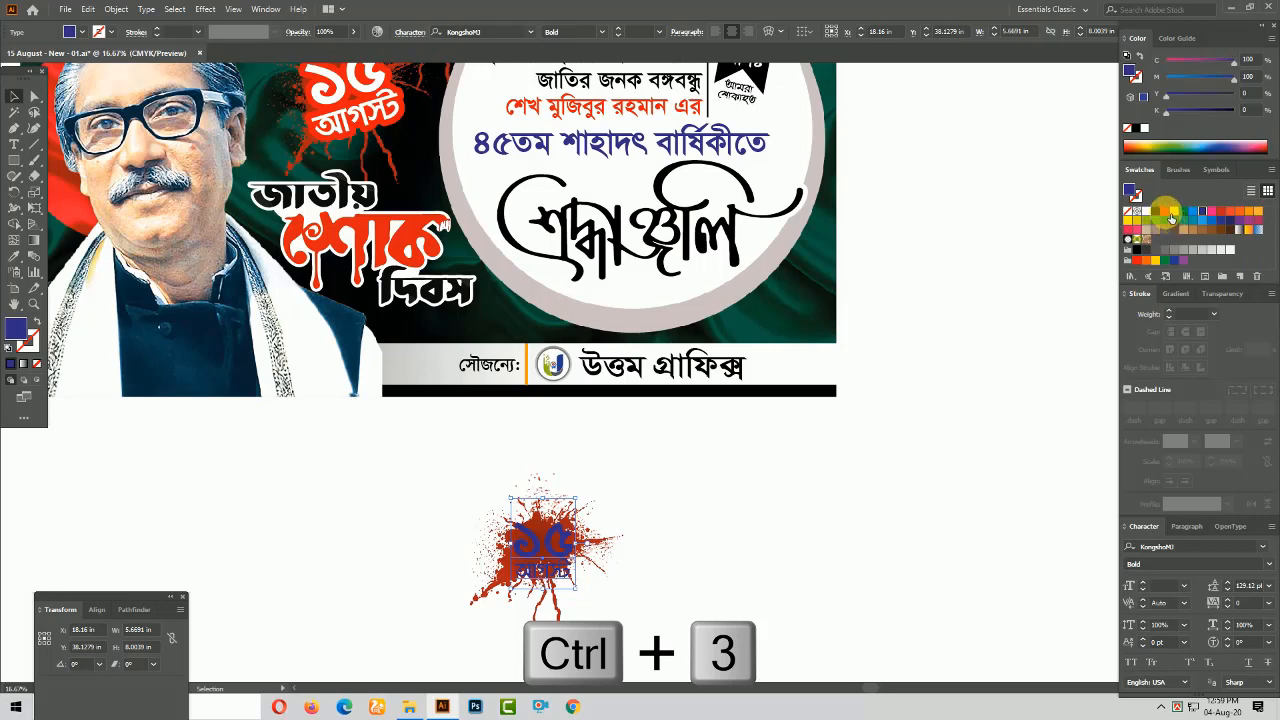
pyautogui.click(1158, 211)
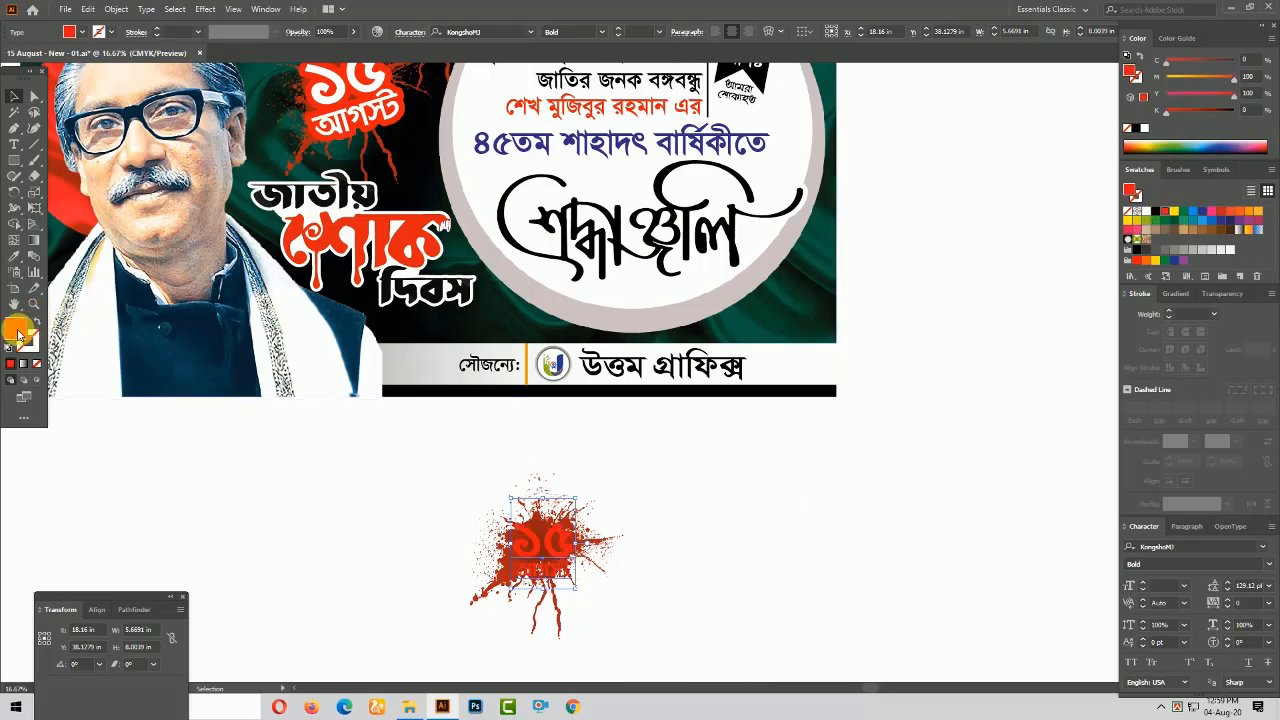
pyautogui.moveTo(20, 332); pyautogui.dragTo(33, 343)
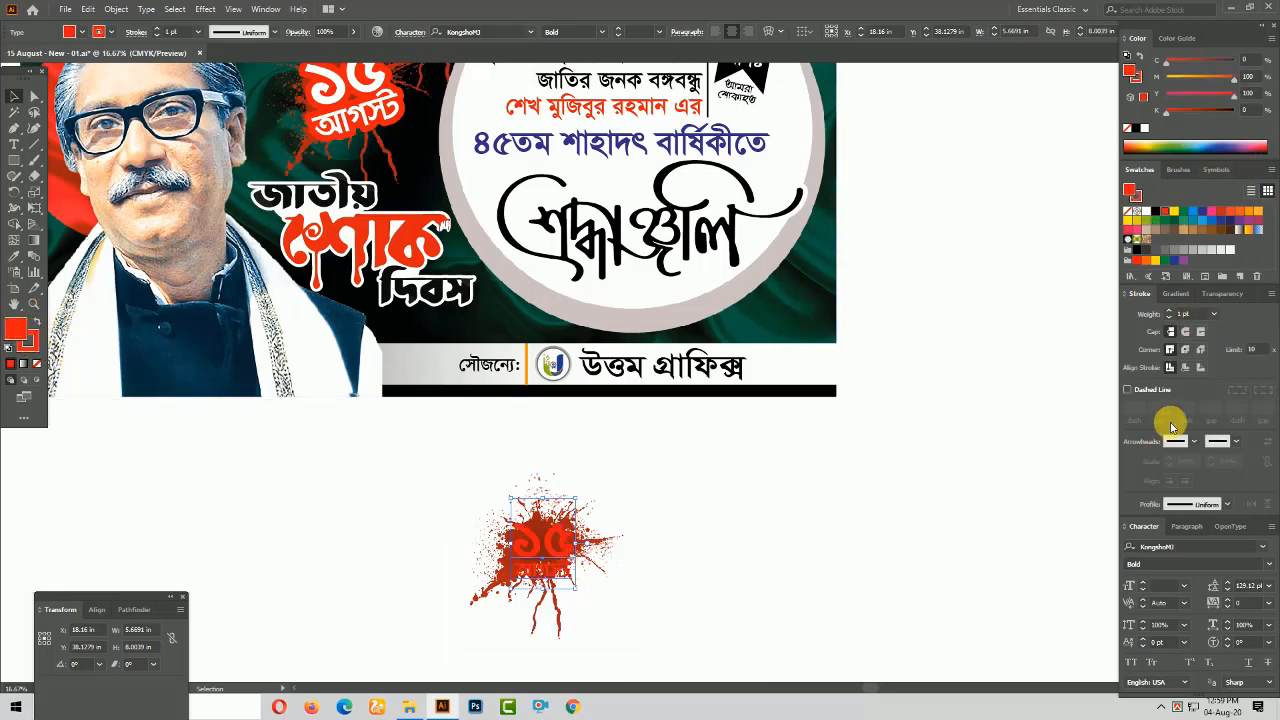
pyautogui.click(1196, 316)
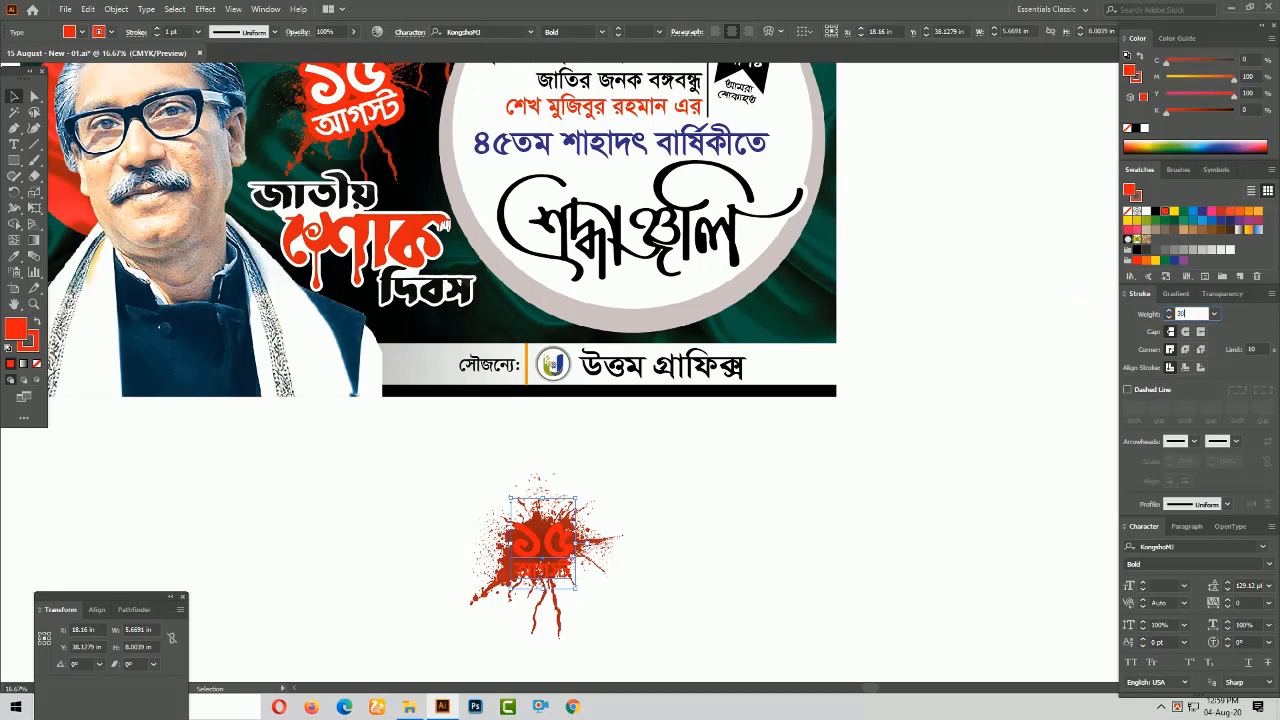
pyautogui.write('30')
pyautogui.press('Return')
pyautogui.click(407, 507)
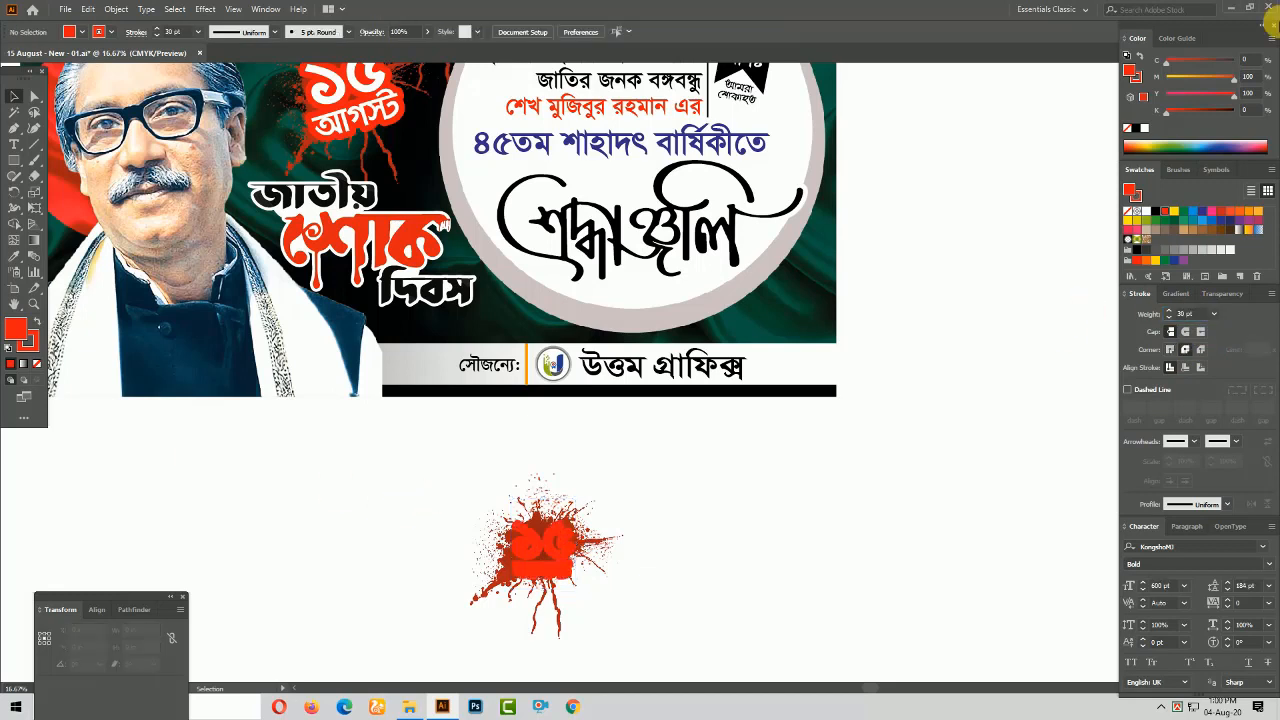
# Show the hidden front copy of the date text again and fill it with white
pyautogui.hotkey('ctrl', 'alt', '3')
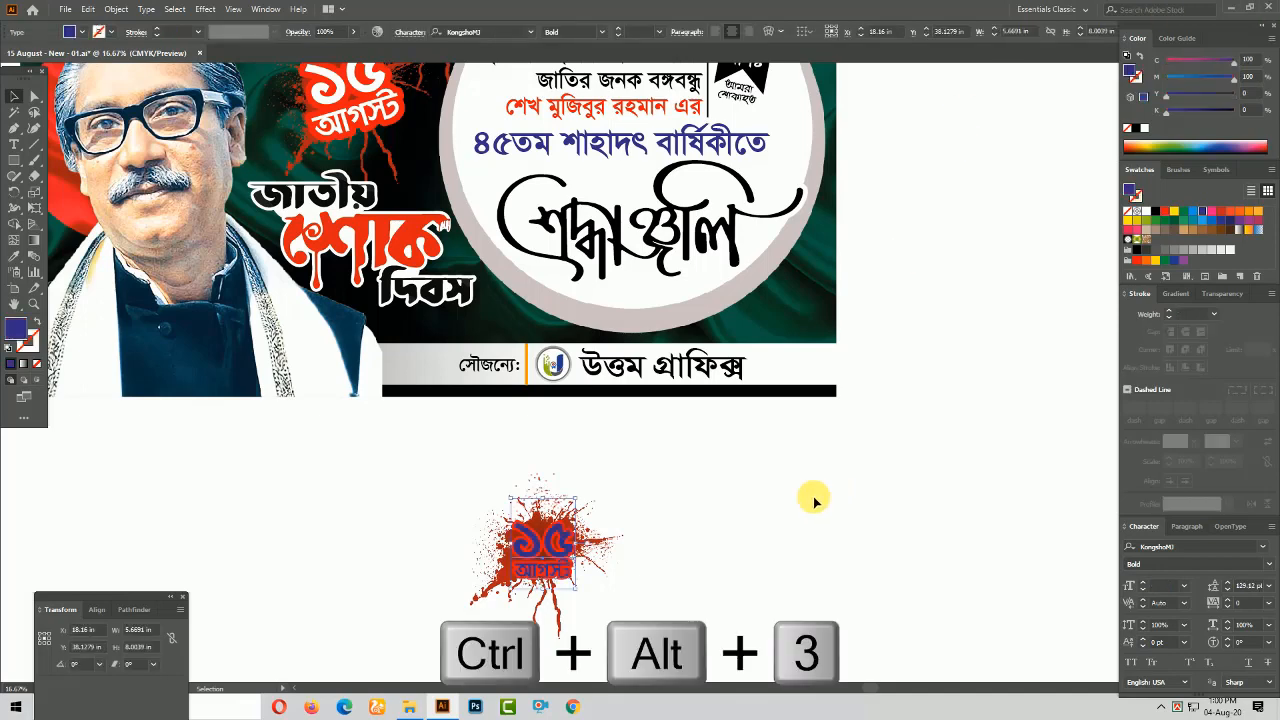
pyautogui.click(782, 519)
pyautogui.moveTo(450, 460); pyautogui.dragTo(718, 611)
pyautogui.moveTo(799, 500); pyautogui.dragTo(921, 406)
pyautogui.click(550, 348)
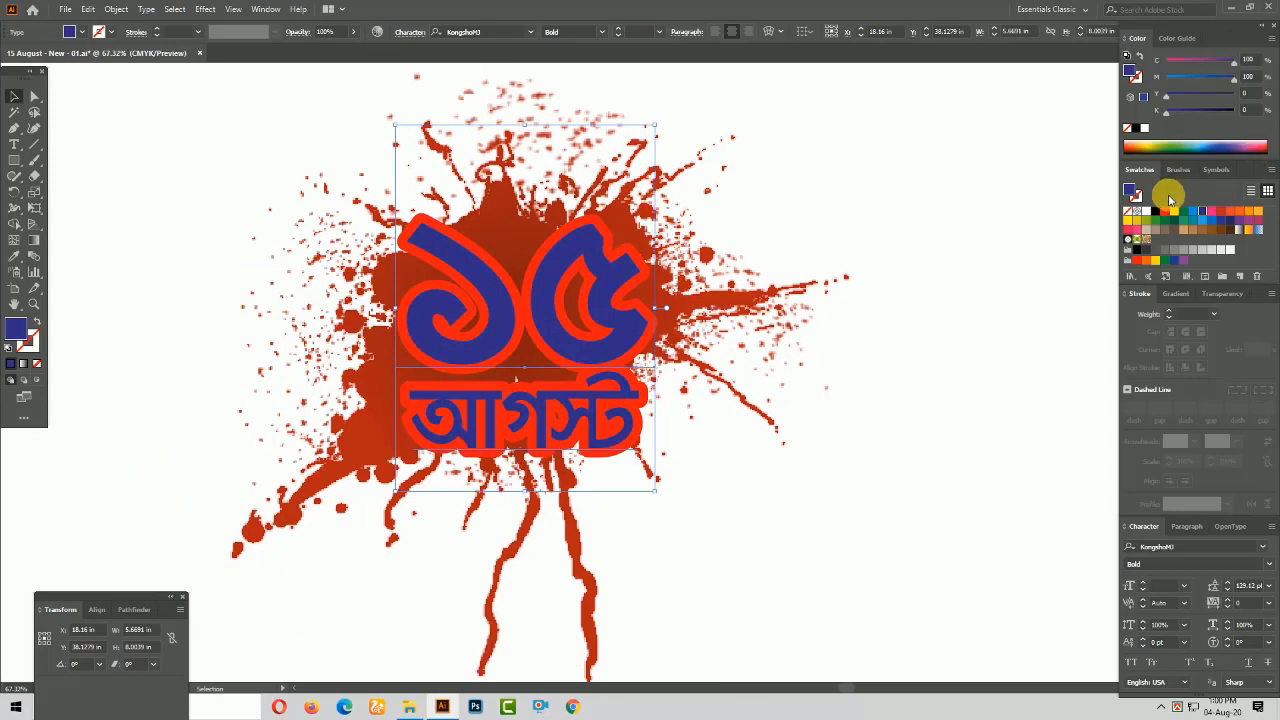
pyautogui.click(1147, 212)
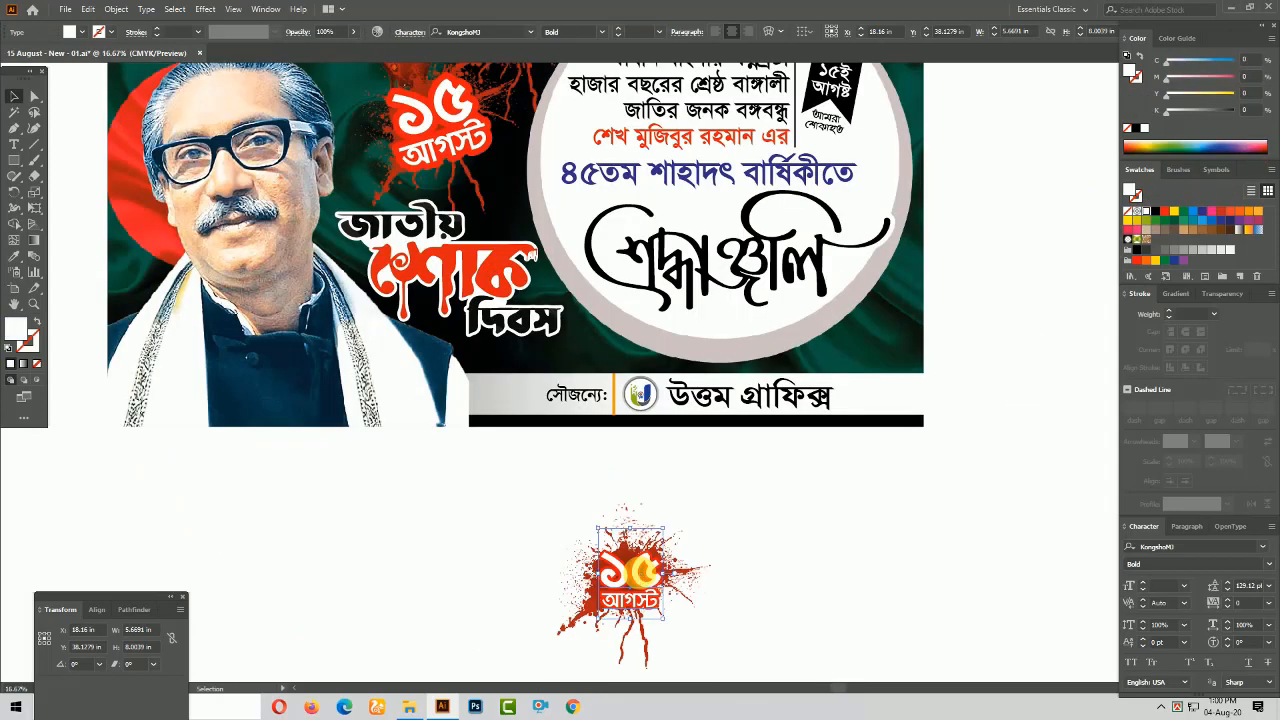
# Set the red back copy of the date text to a 60 pt stroke, hiding the white front copy meanwhile and showing it again
pyautogui.hotkey('ctrl', '3')
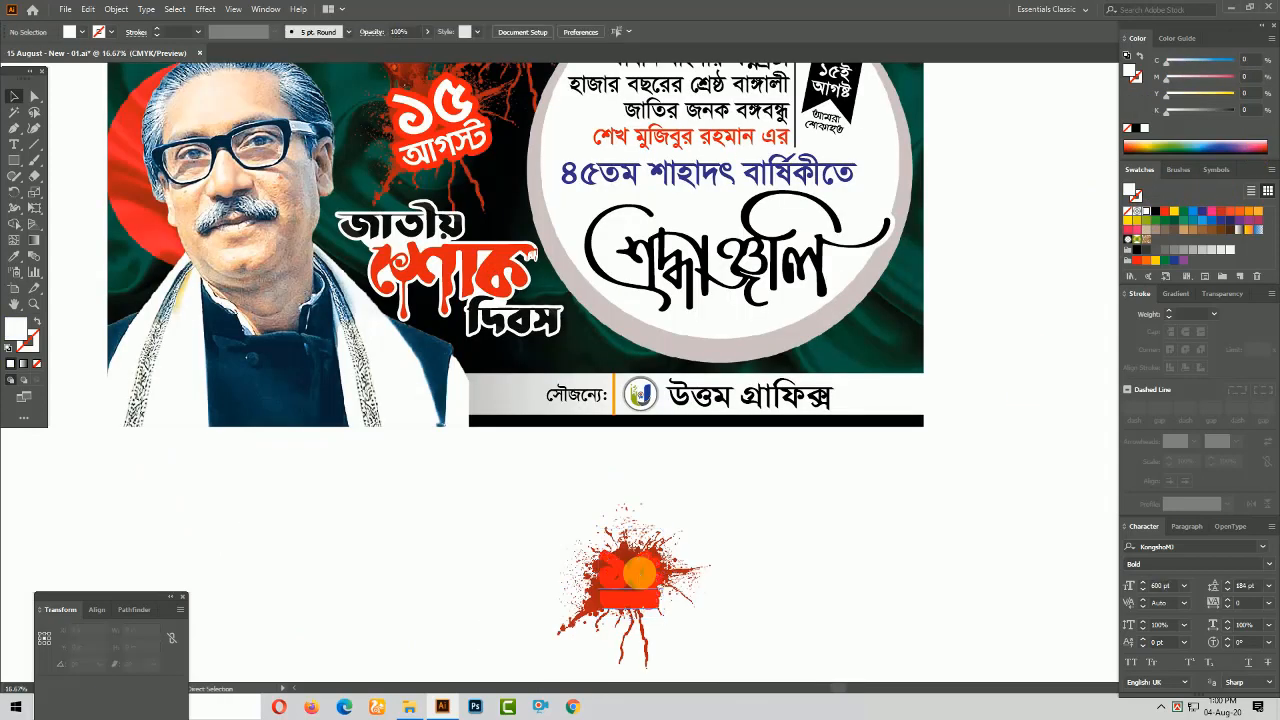
pyautogui.click(638, 572)
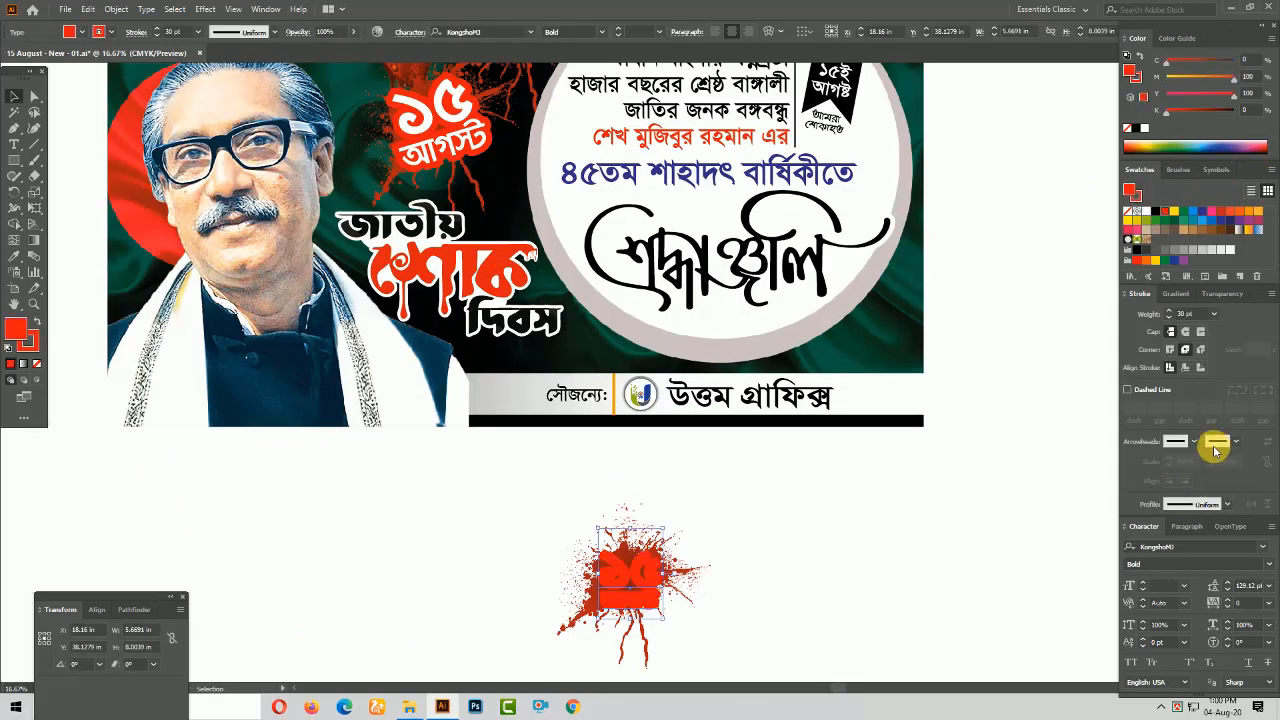
pyautogui.click(1200, 320)
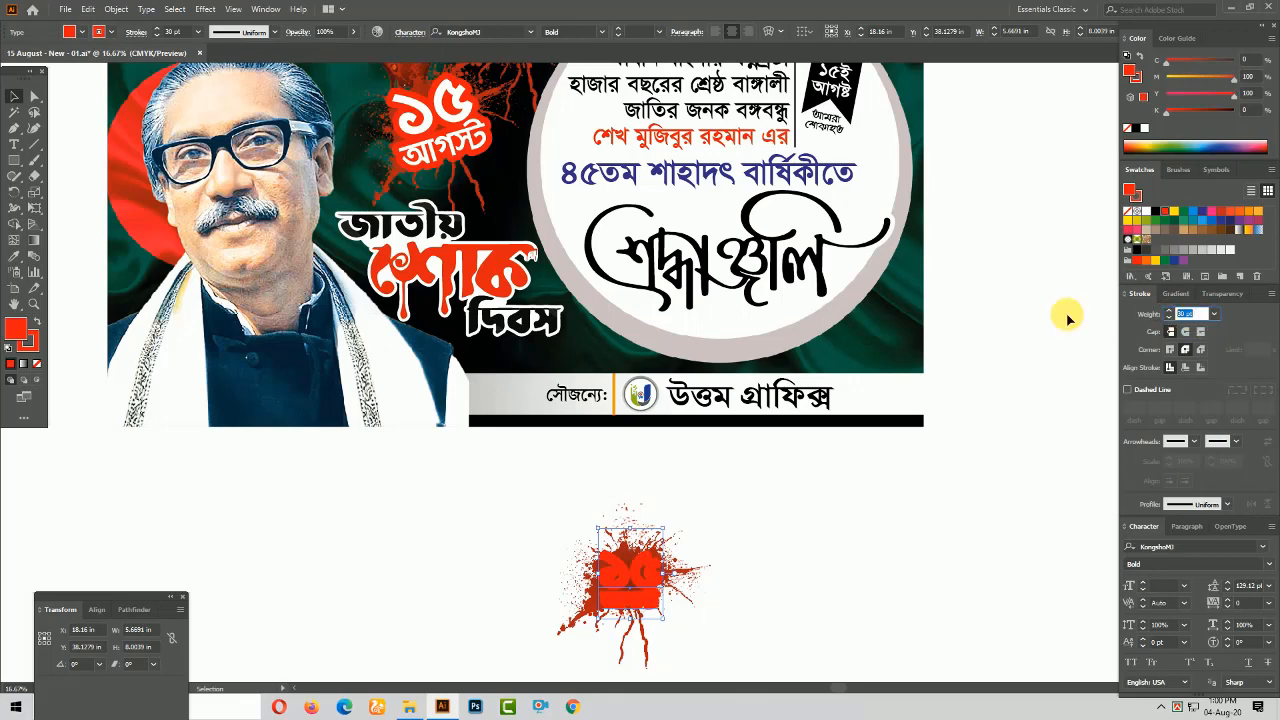
pyautogui.click(810, 605)
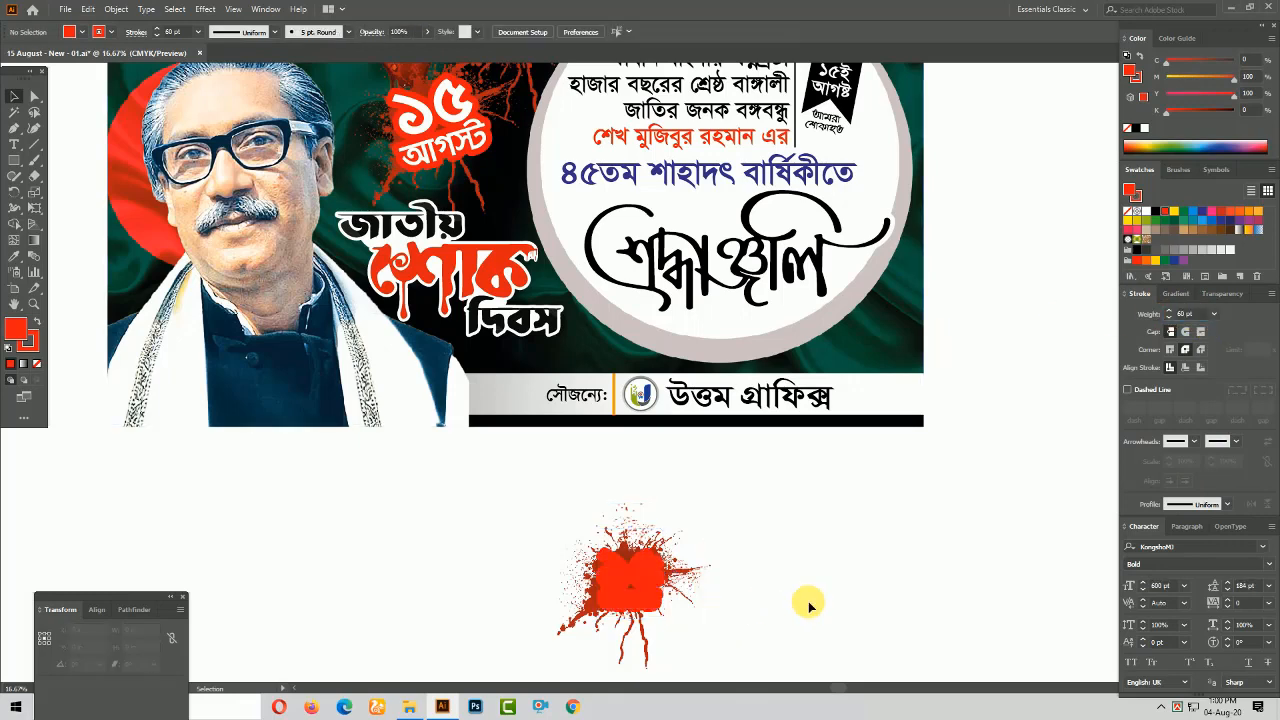
pyautogui.hotkey('ctrl', 'z')
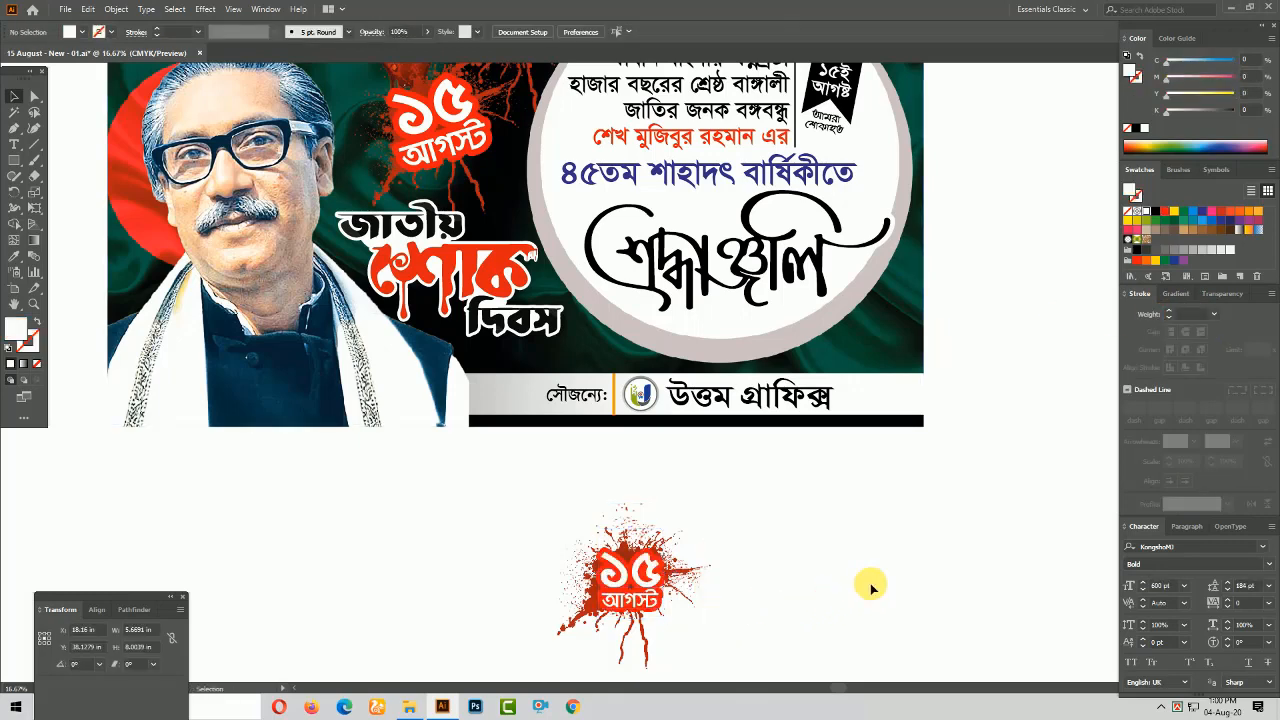
# Rotate the blood splatter together with both copies of the ১৫ আগস্ট text about 22° counterclockwise
pyautogui.moveTo(518, 490); pyautogui.dragTo(752, 652)
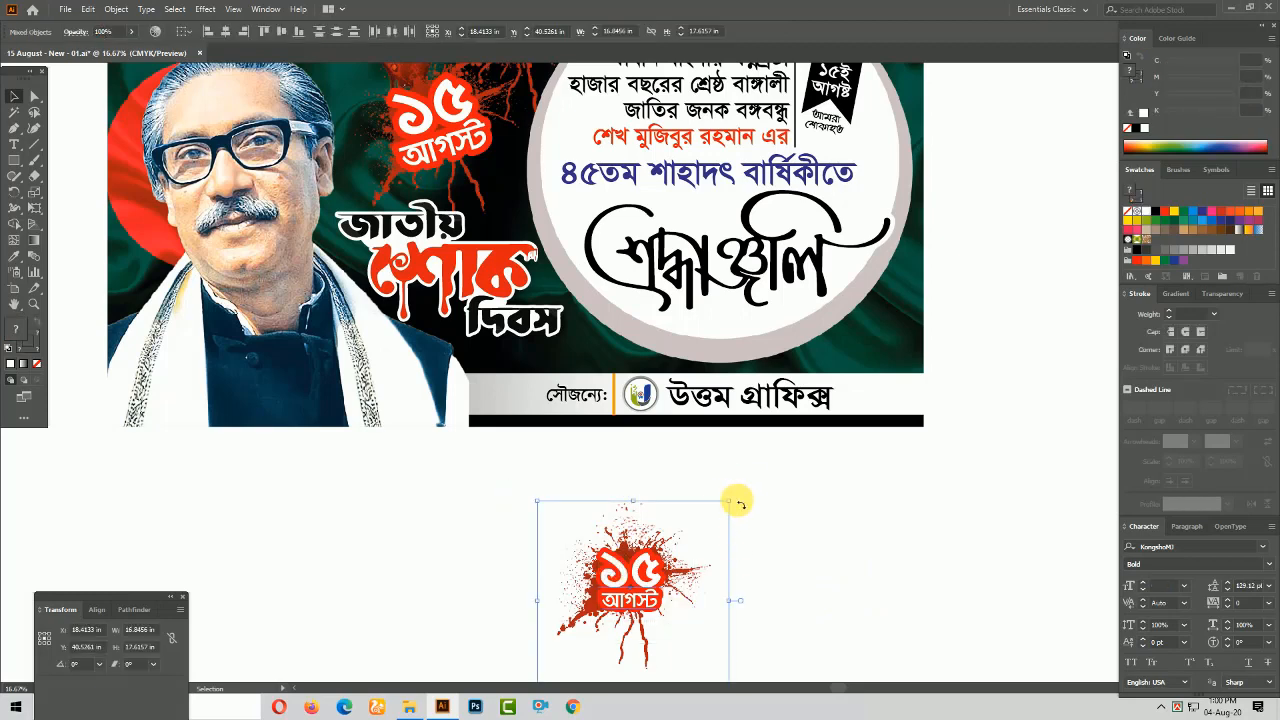
pyautogui.moveTo(733, 497); pyautogui.dragTo(726, 454)
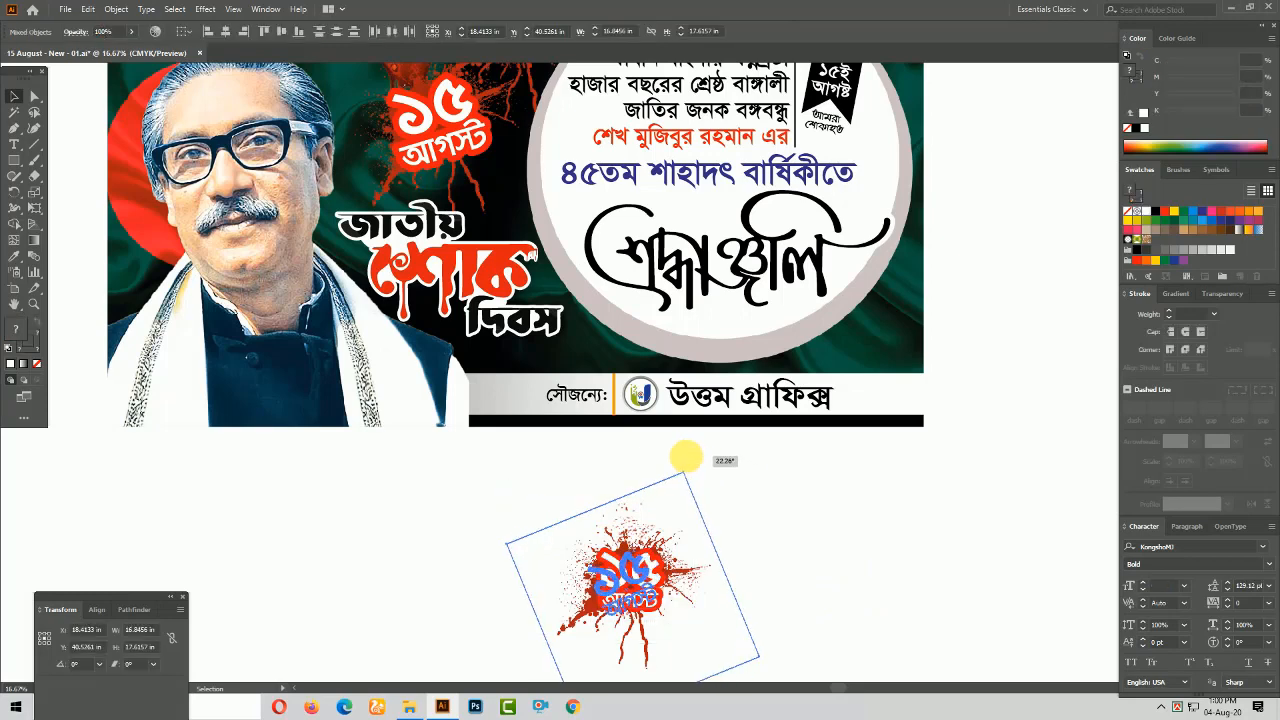
pyautogui.click(863, 590)
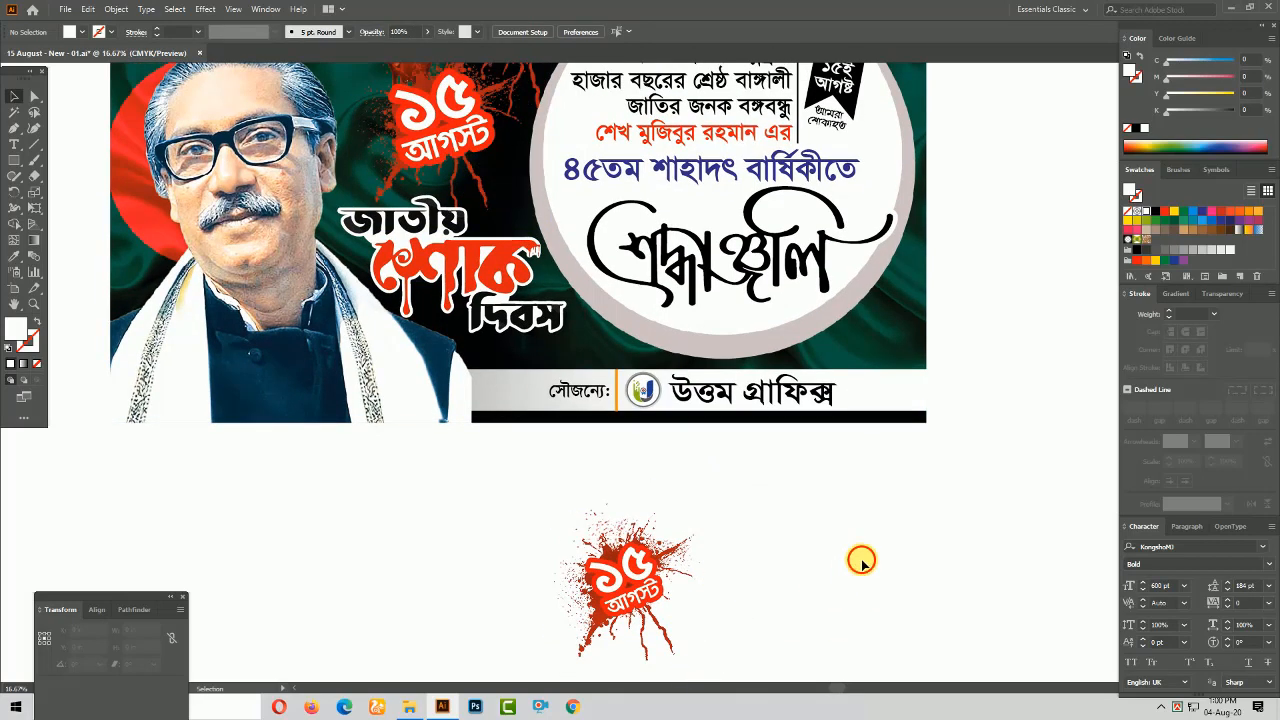
# Move the rotated blood splatter image out from behind the ১৫ আগস্ট text, up and to the left
pyautogui.click(703, 608)
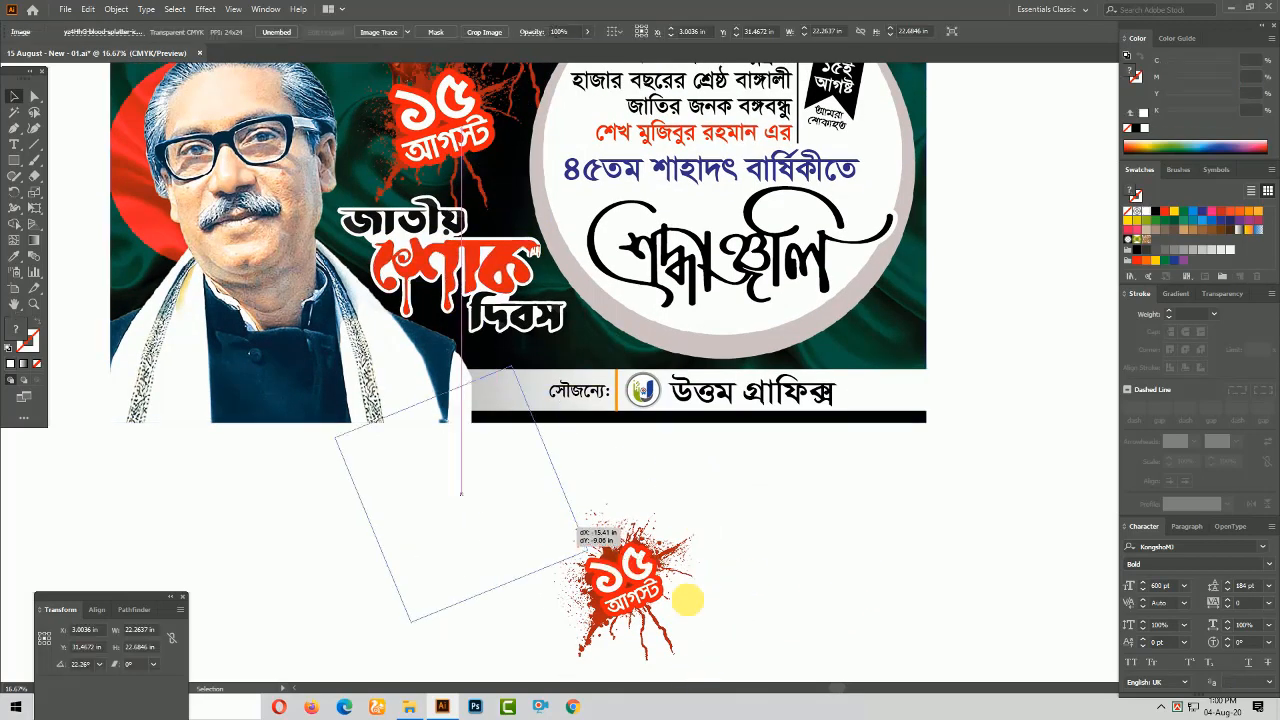